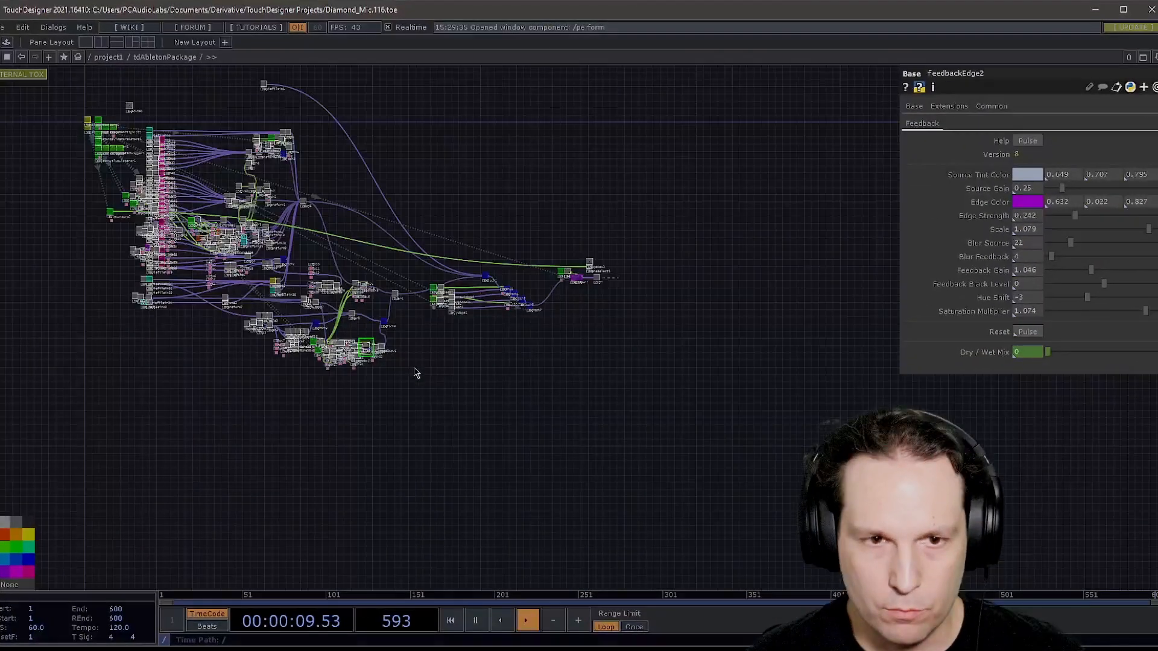
# - Find and select the execute1 operator in the tdAbletonPackage network to examine its settings
pyautogui.scroll(-3, 615, 422)
pyautogui.scroll(-3, 468, 323)
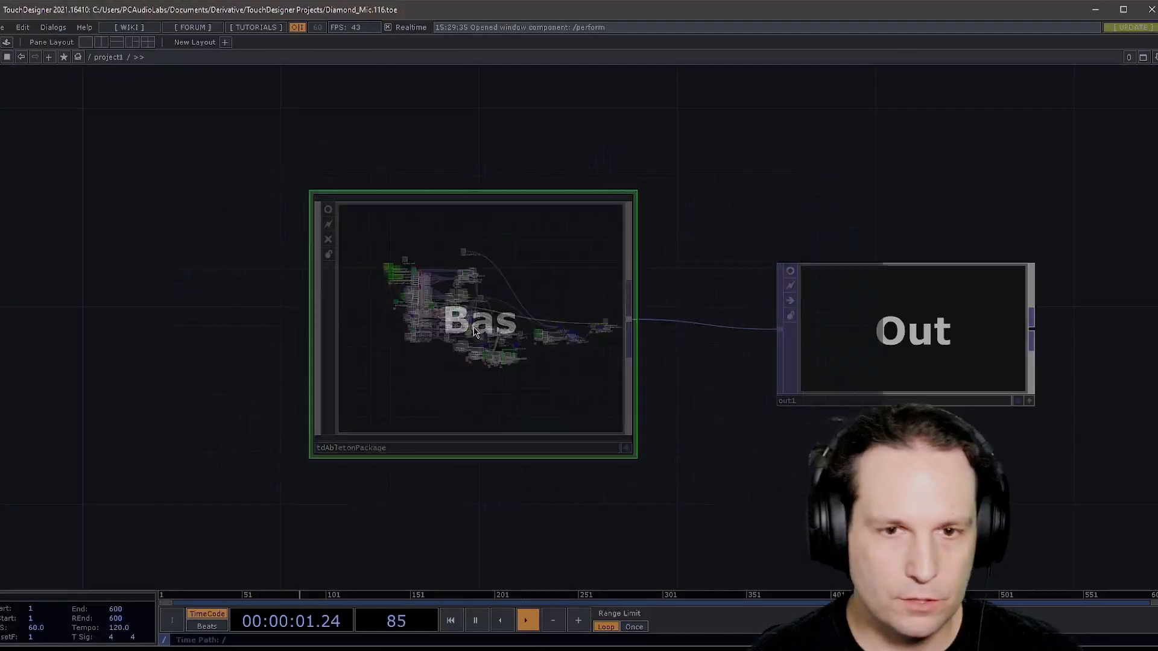
pyautogui.scroll(-2, 471, 325)
pyautogui.scroll(-3, 395, 443)
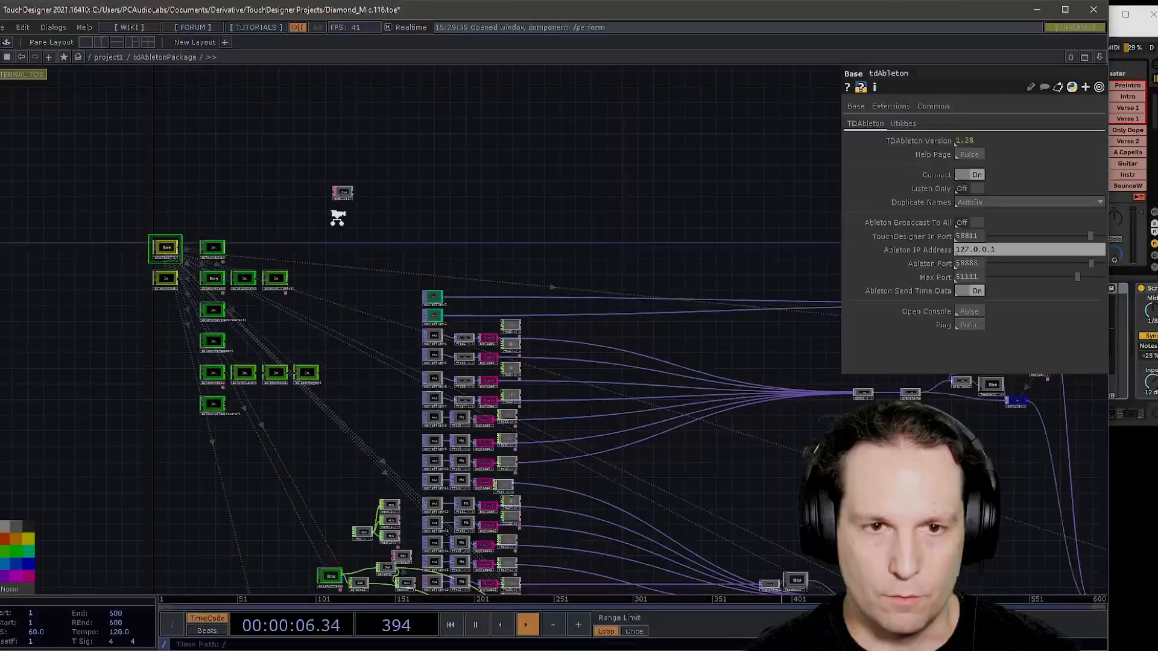
pyautogui.scroll(6, 331, 211)
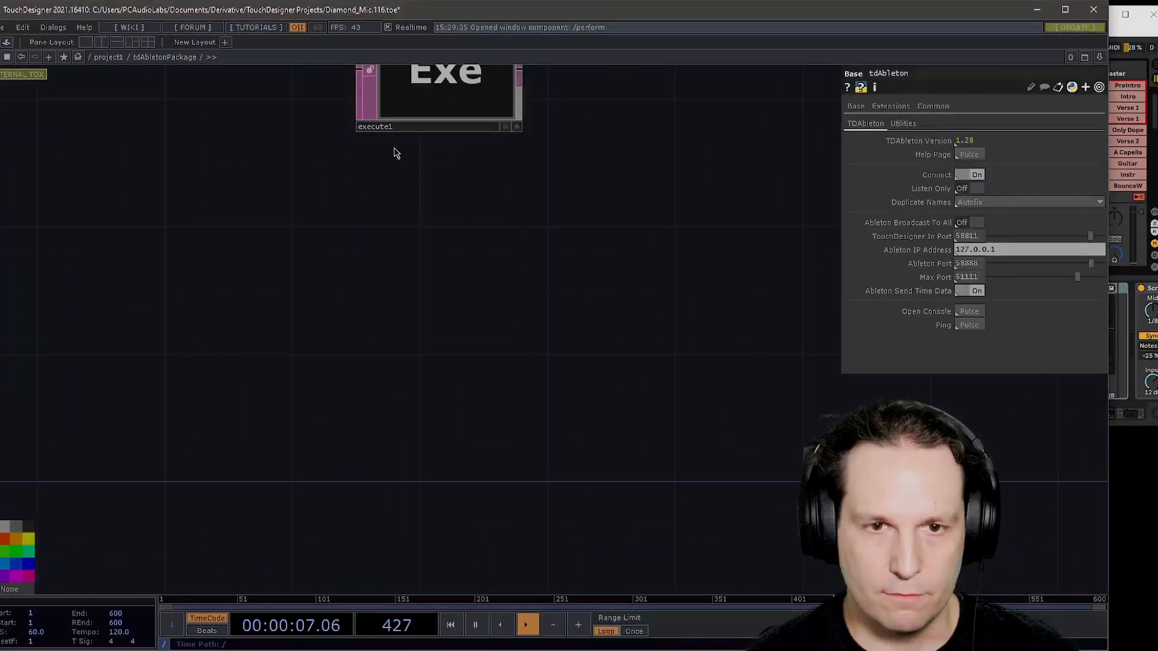
pyautogui.click(422, 115)
pyautogui.moveTo(611, 196); pyautogui.dragTo(571, 344)
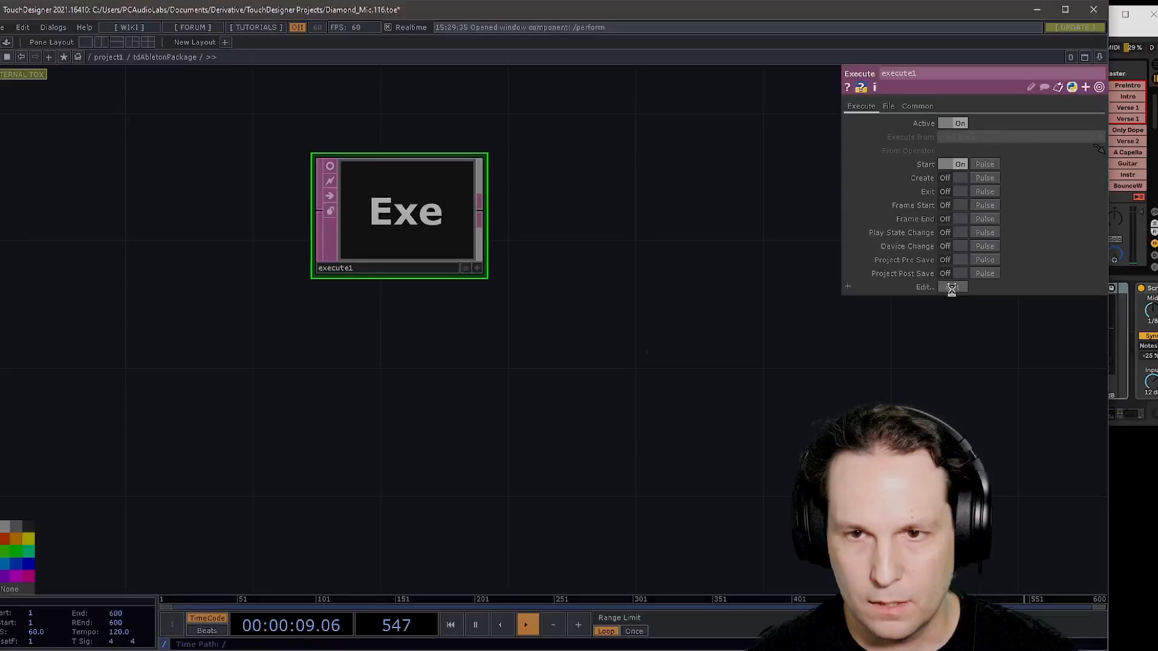
# - Read through the onStart function in the execute1 script, and close the script editor
pyautogui.scroll(-10, 700, 320)
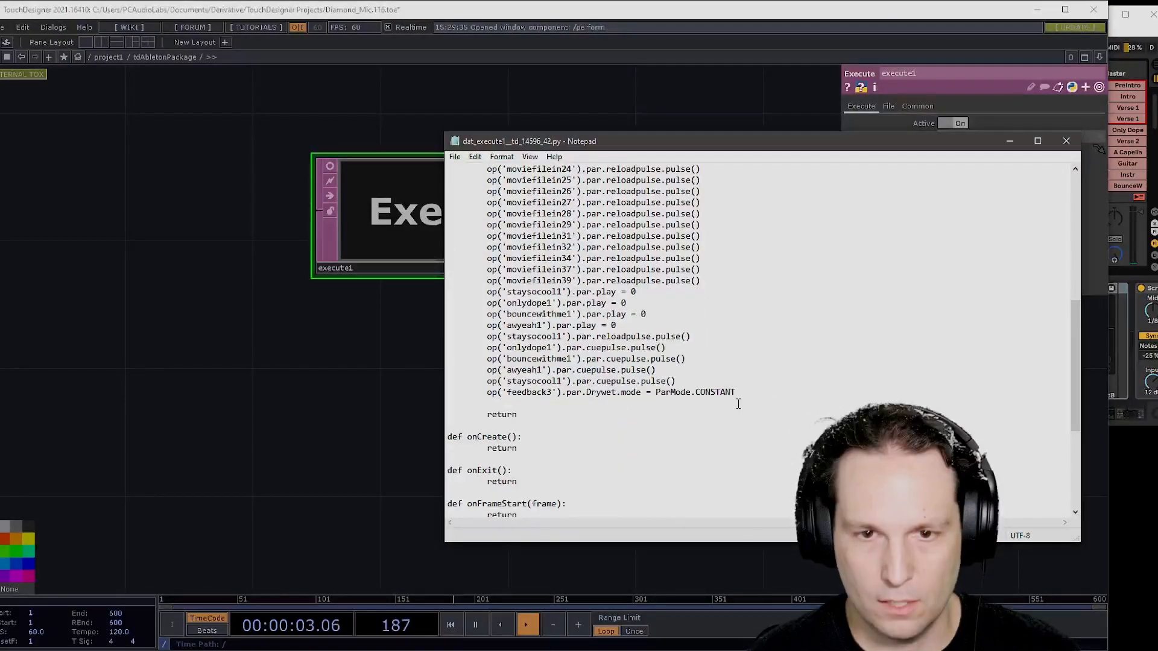
pyautogui.scroll(3, 635, 399)
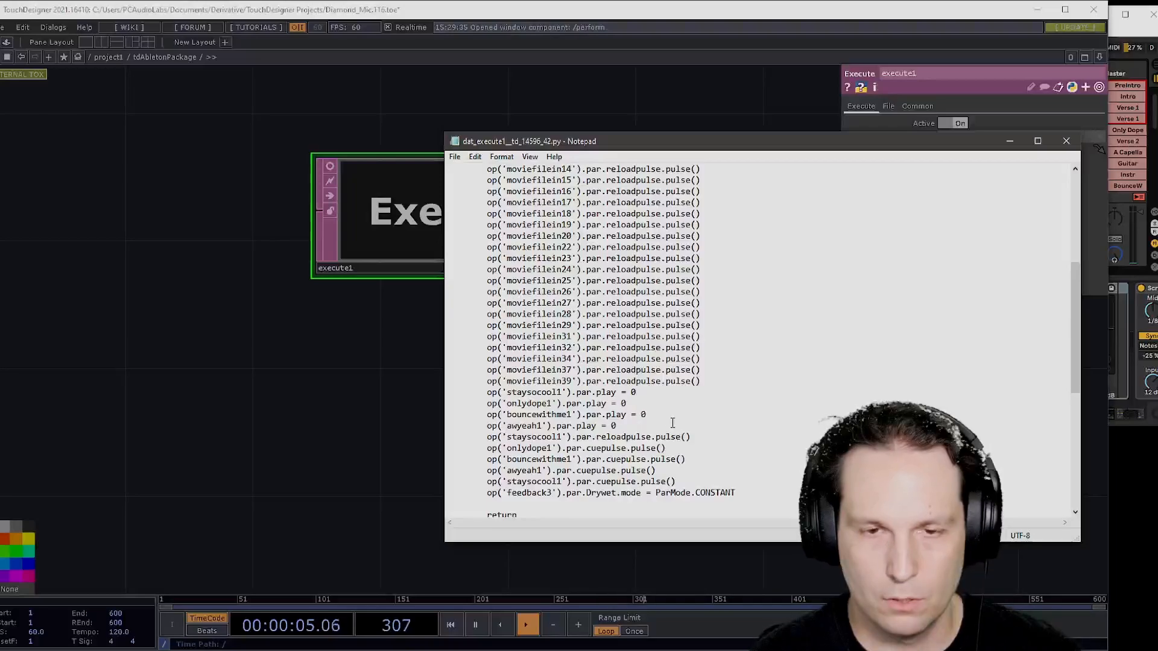
pyautogui.scroll(7, 673, 423)
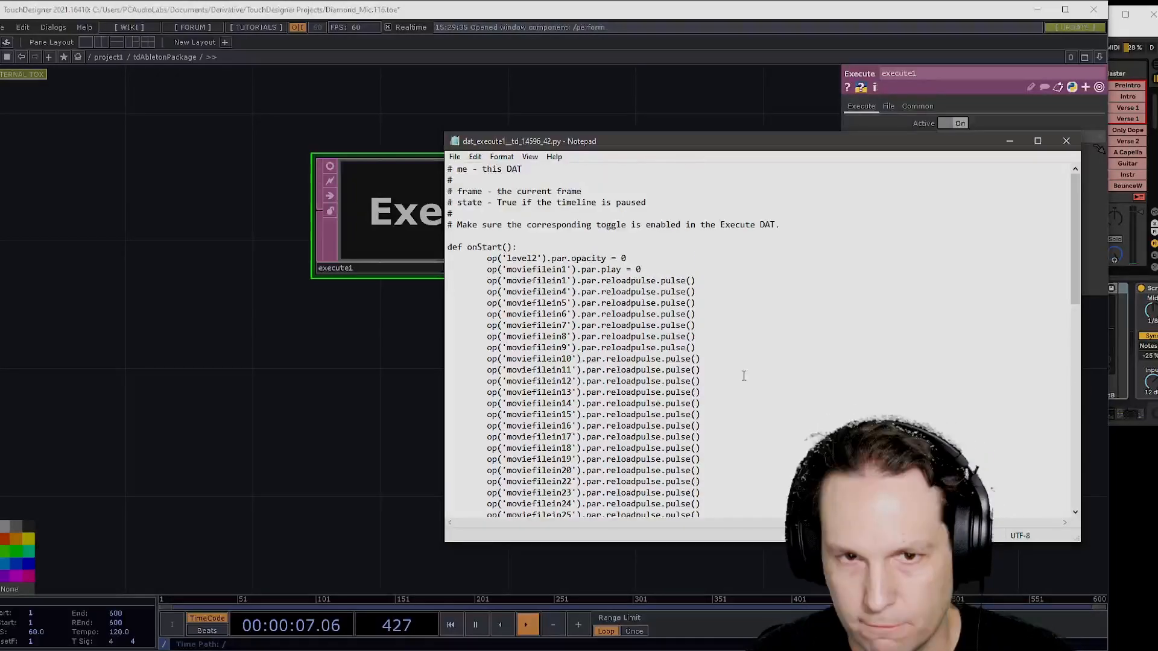
pyautogui.click(1070, 144)
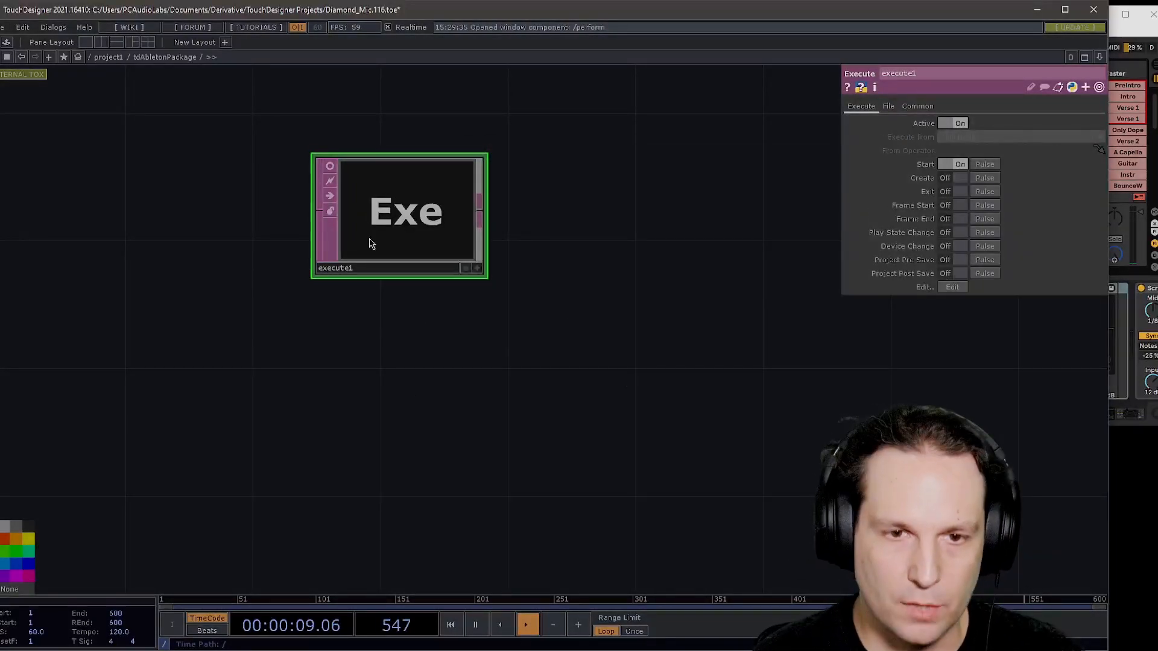
# - Select the isolated moviefilein1 operator above the network and examine its movie preview and trim settings
pyautogui.scroll(-8, 477, 332)
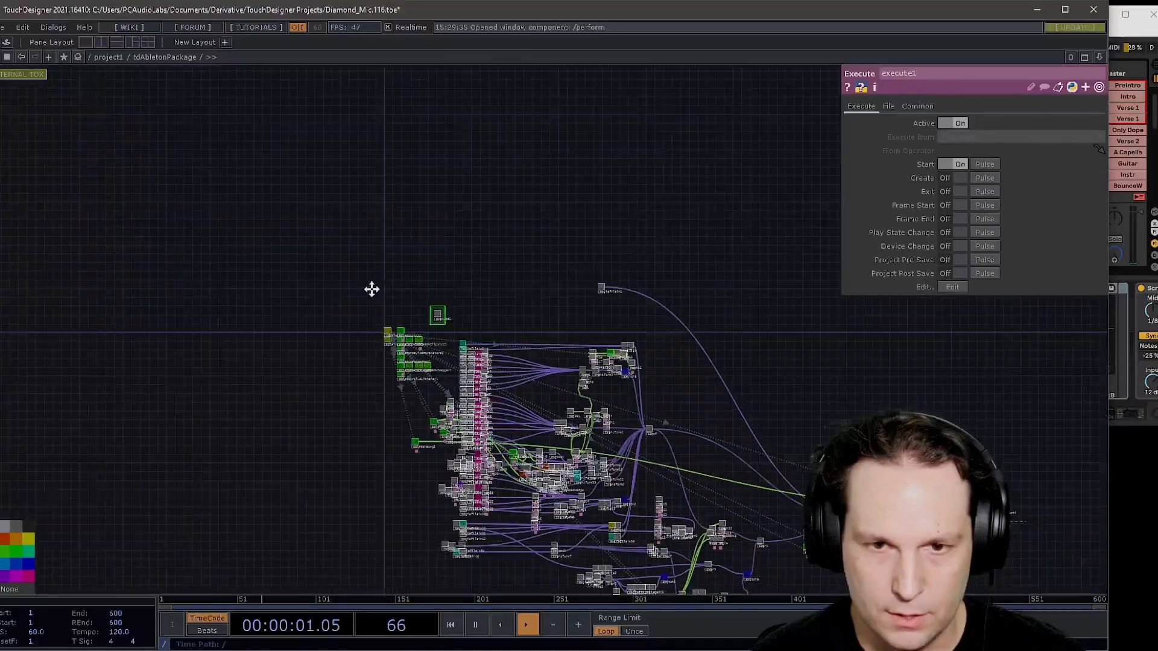
pyautogui.moveTo(369, 290); pyautogui.dragTo(329, 231)
pyautogui.scroll(10, 386, 199)
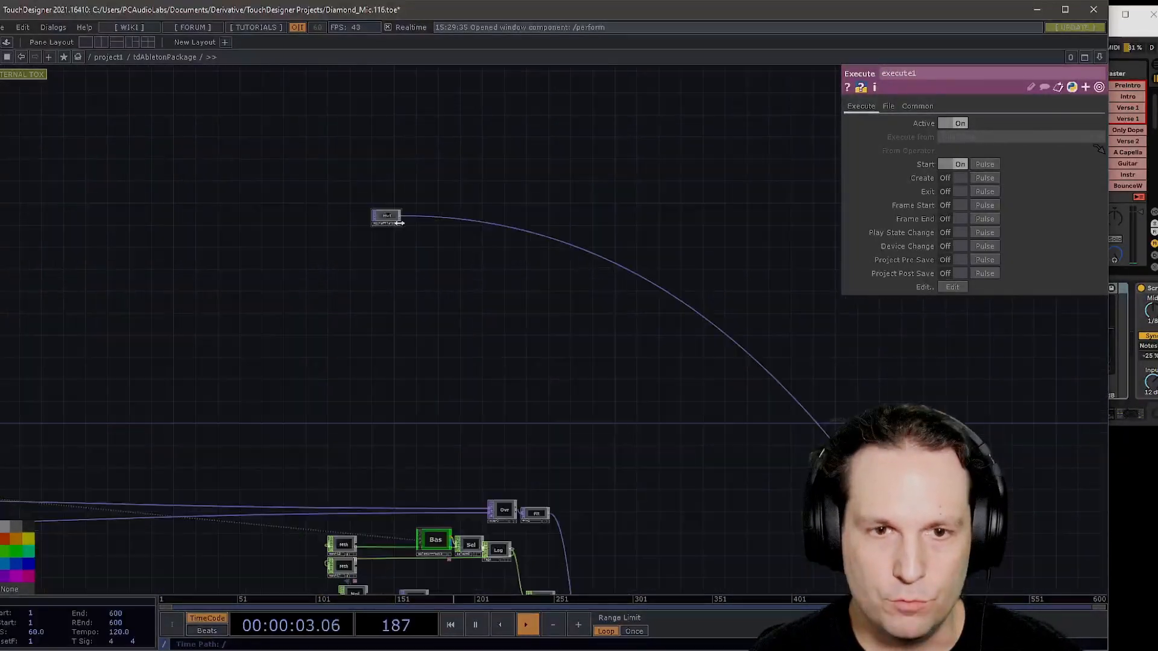
pyautogui.click(353, 207)
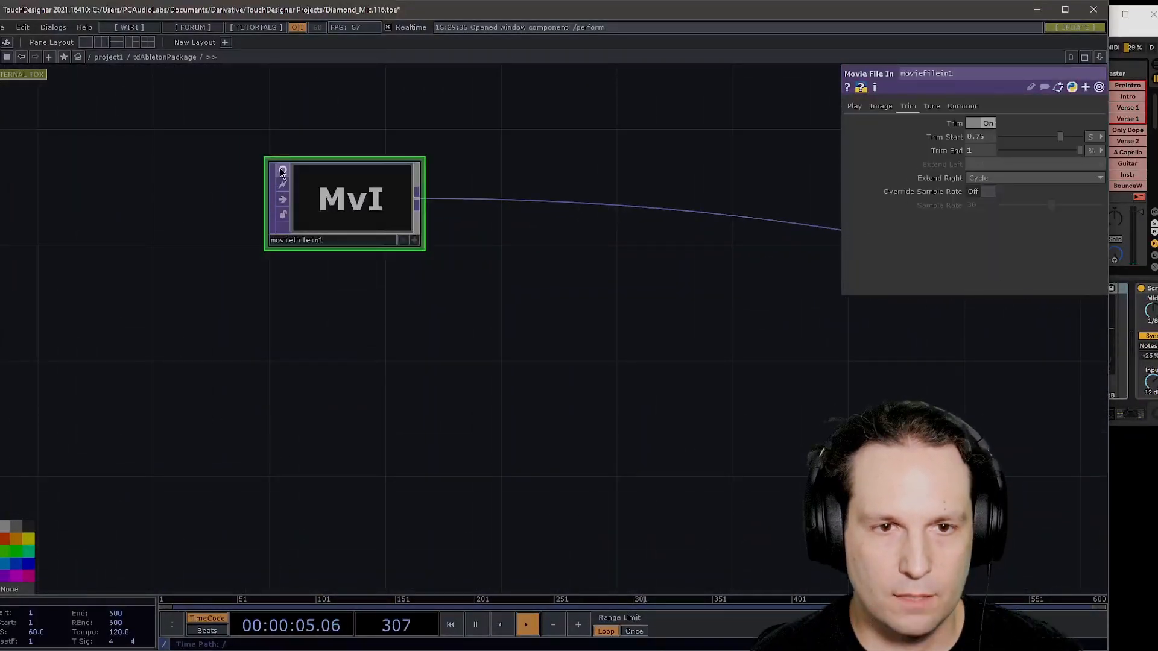
pyautogui.scroll(5, 304, 199)
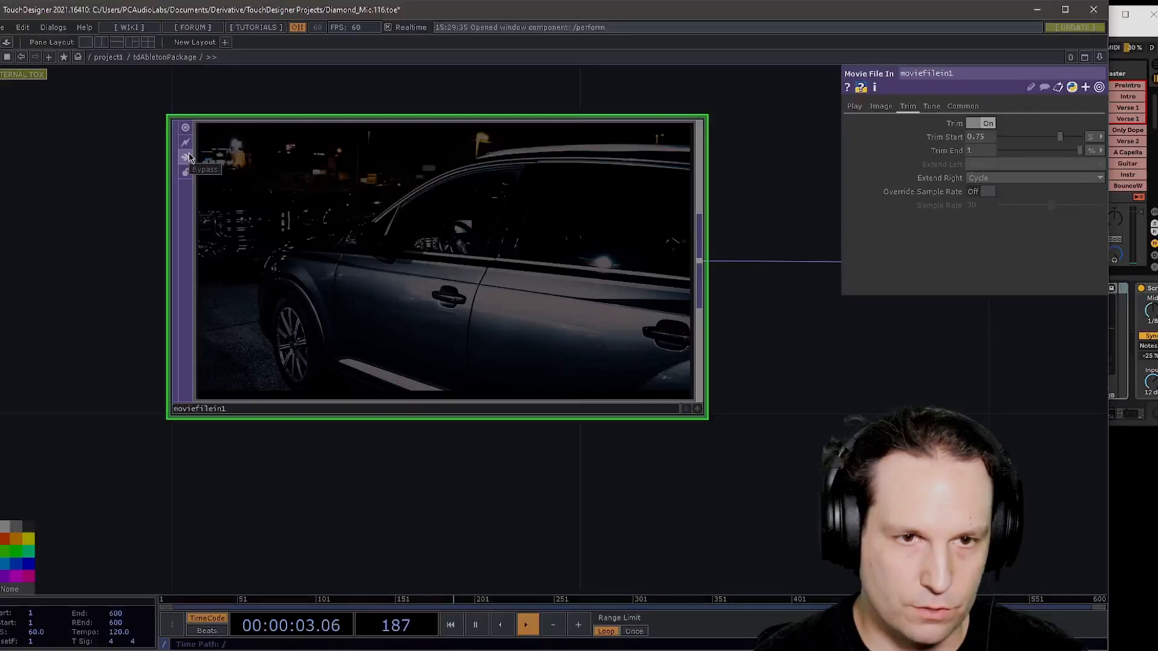
# - Launch the PreIntro scene in Ableton Live and open the perform window in TouchDesigner
pyautogui.click(1123, 41)
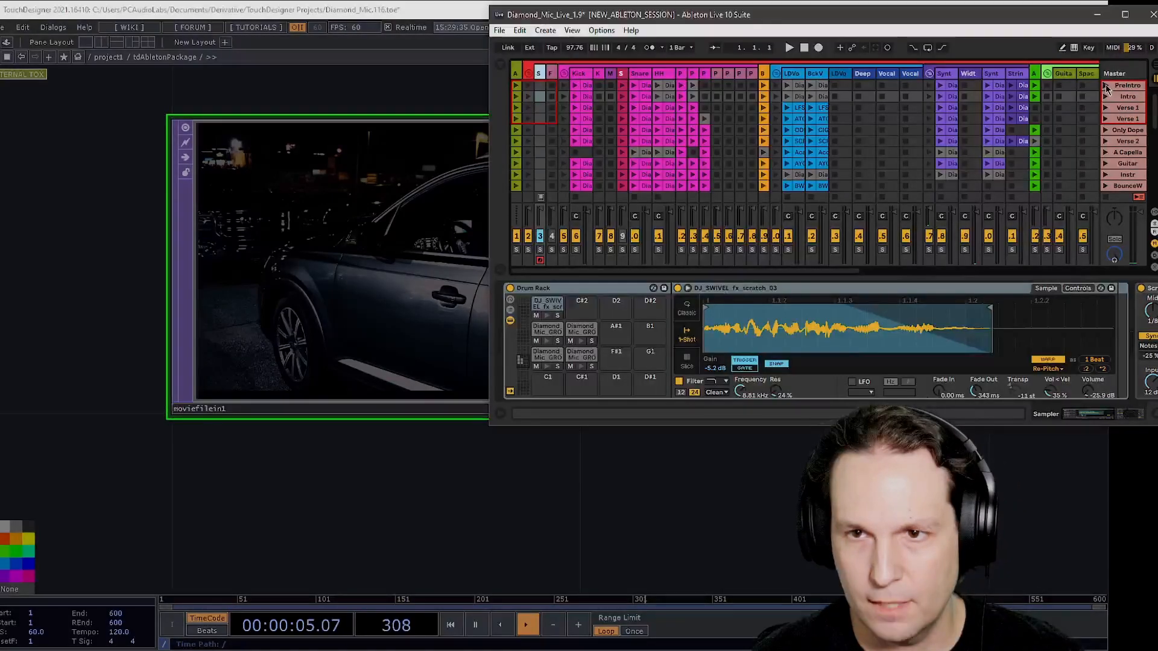
pyautogui.click(1106, 86)
pyautogui.click(388, 103)
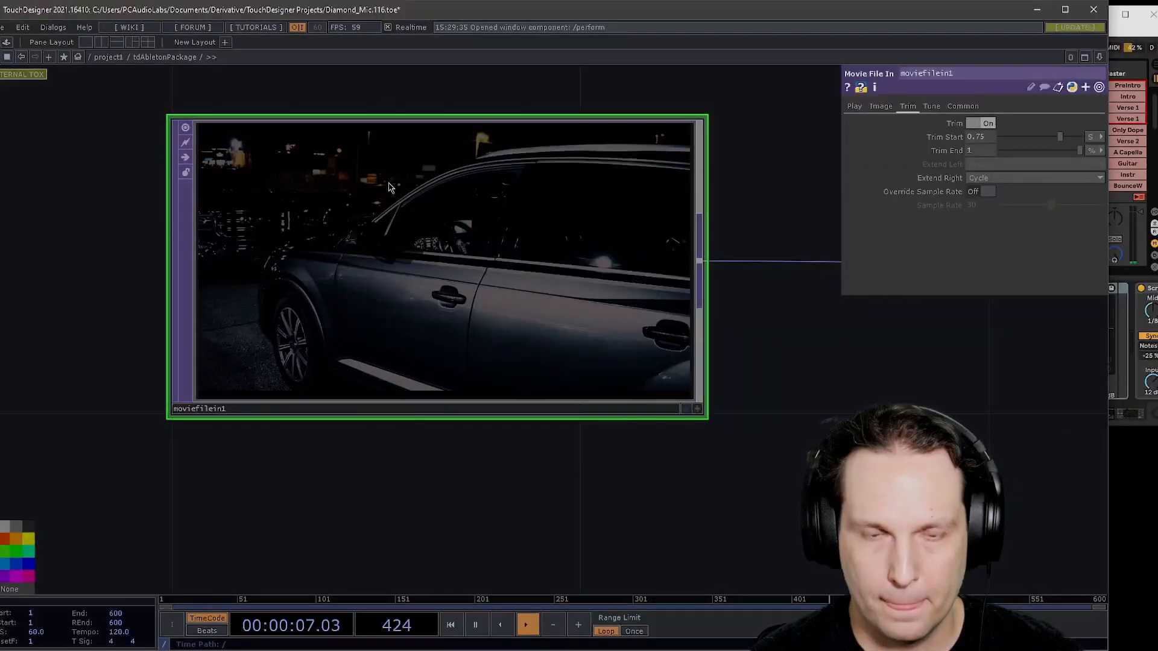
pyautogui.press('F1')
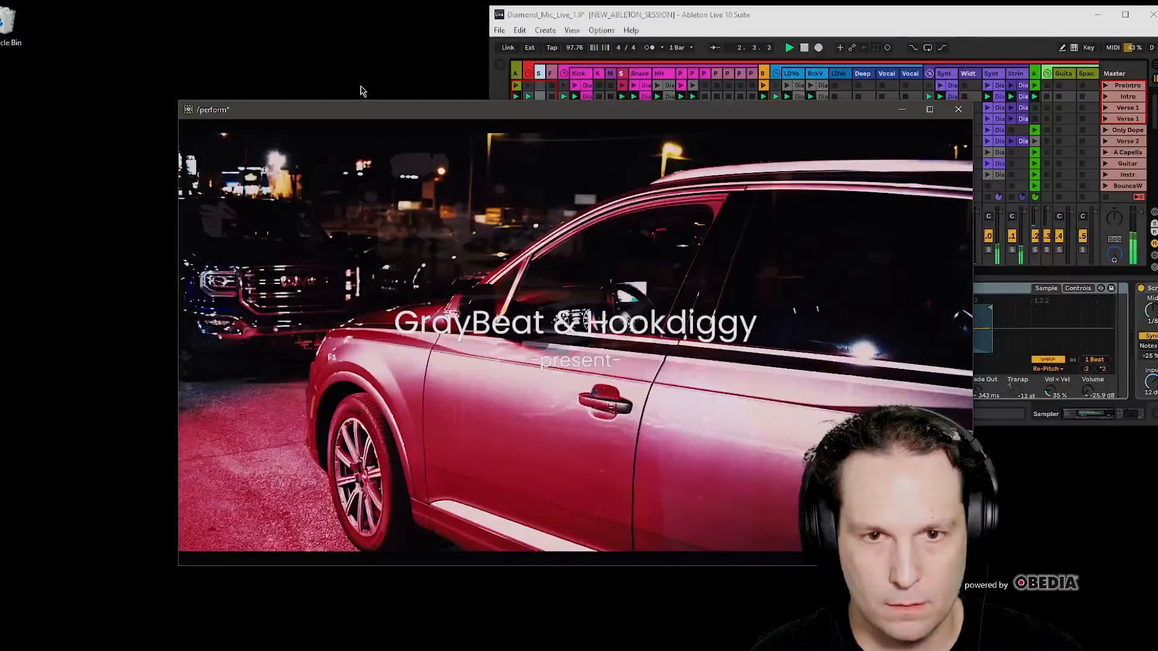
# - Enlarge and reposition the perform window, keeping Live's scene column visible beside it
pyautogui.moveTo(460, 114); pyautogui.dragTo(291, 30)
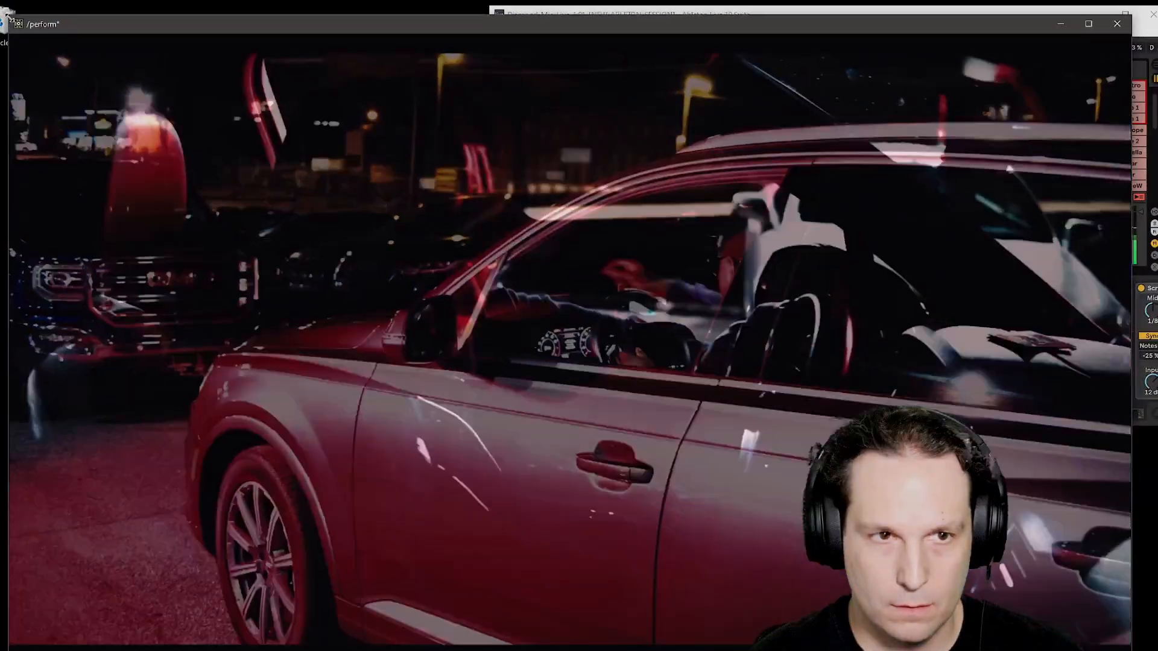
pyautogui.moveTo(10, 22); pyautogui.dragTo(222, 142)
pyautogui.moveTo(392, 155); pyautogui.dragTo(250, 45)
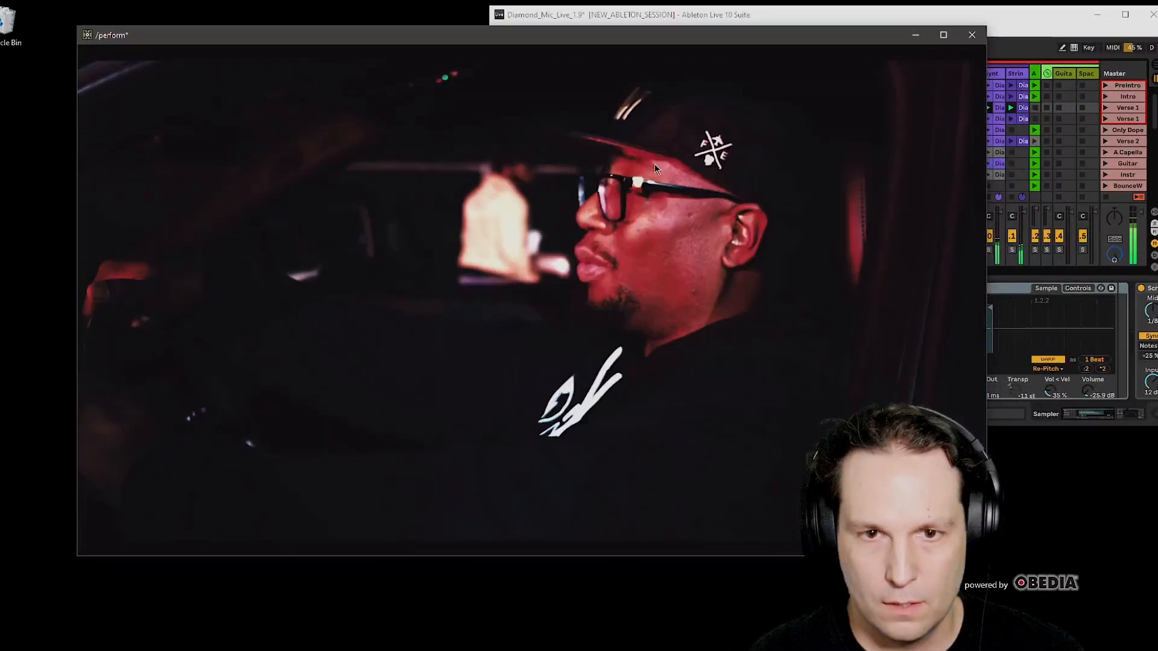
# - Stop playback in Ableton Live and switch to the TouchDesigner network to examine the column of movie inputs
pyautogui.click(1017, 17)
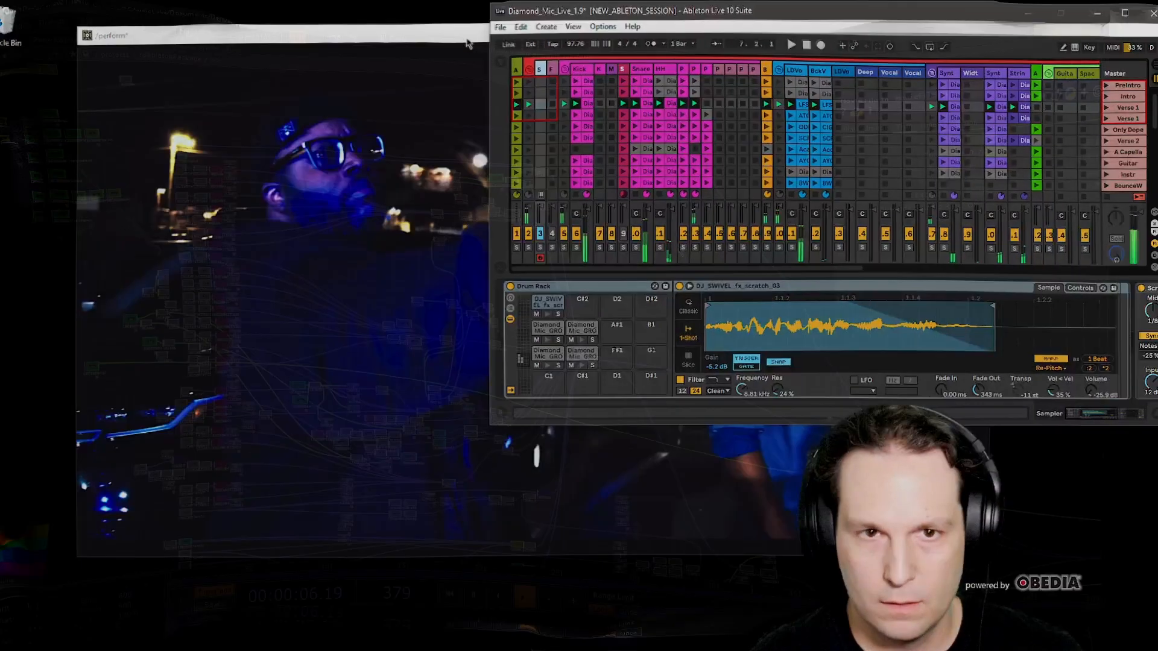
pyautogui.hotkey('alt', 'Tab')
pyautogui.scroll(5, 176, 167)
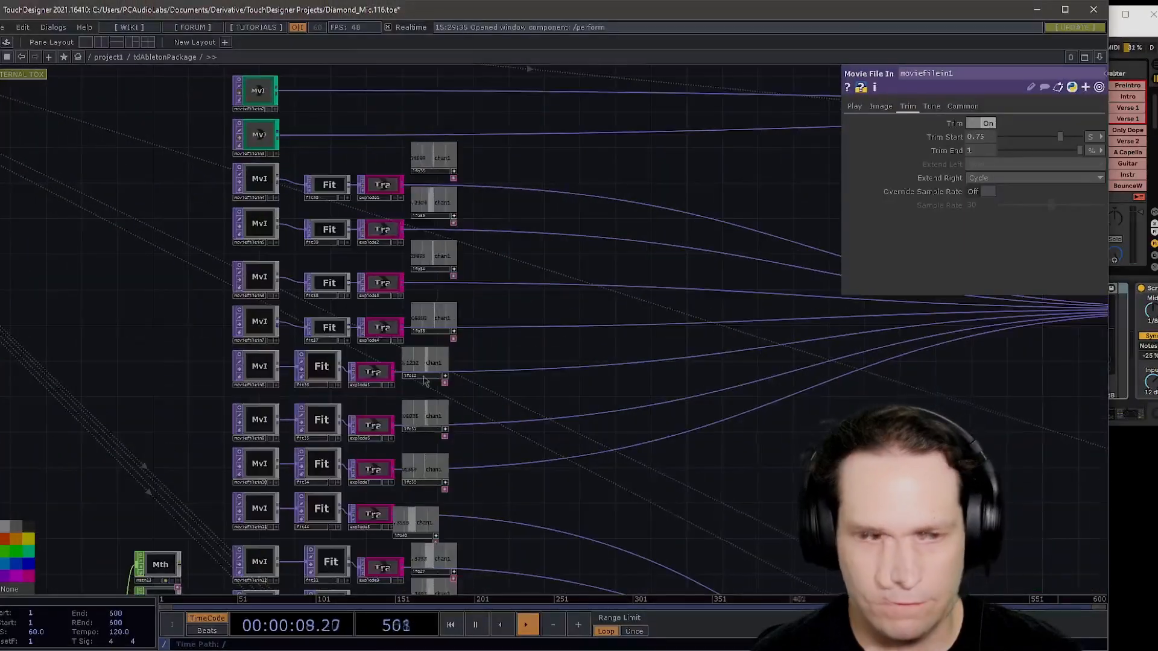
# - Switch to Ableton Live, launch the first purple scene named 1, and show the perform window
pyautogui.hotkey('alt', 'Tab')
pyautogui.scroll(-5, 1106, 119)
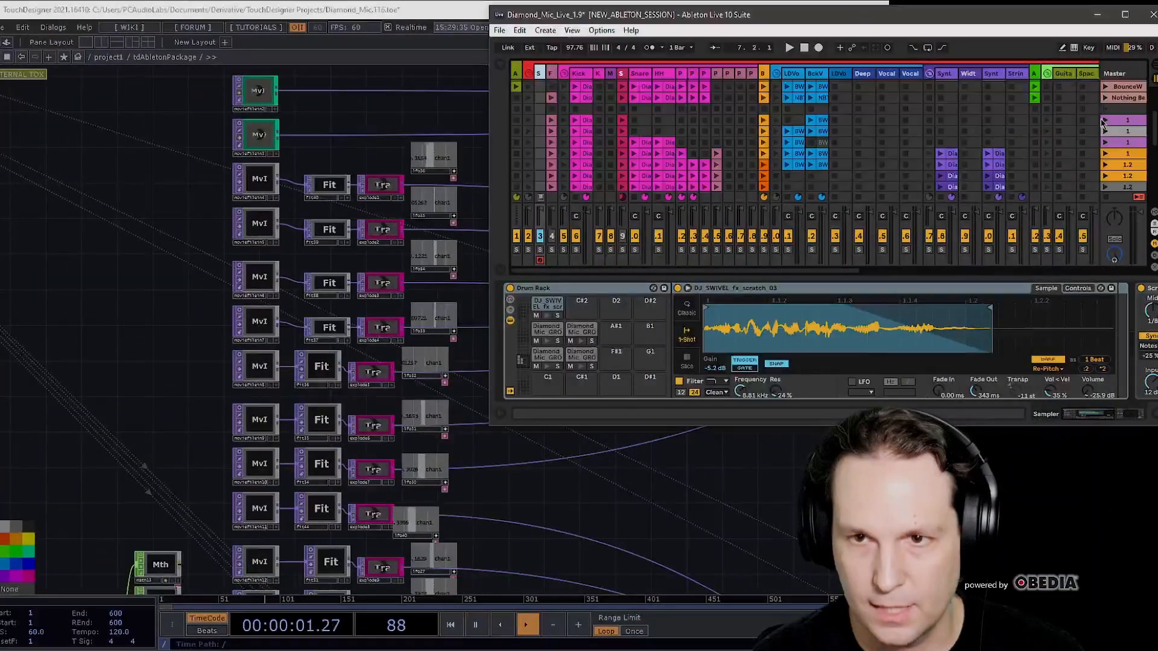
pyautogui.click(1105, 120)
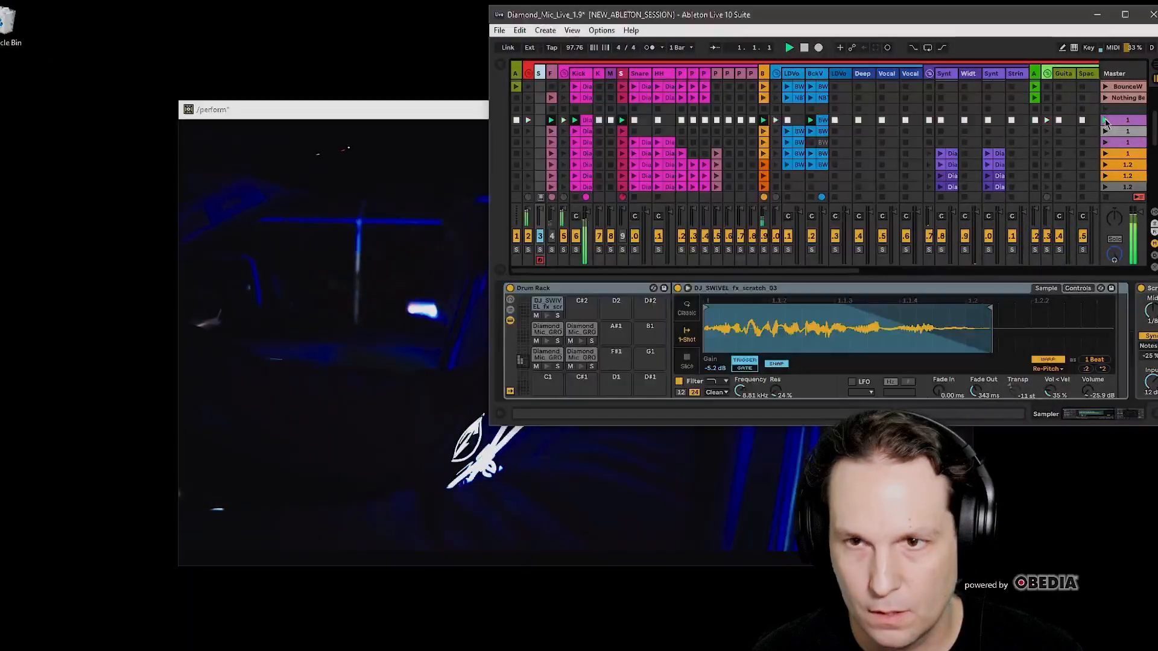
# - Reposition and enlarge the perform window over the Live session, and stop Live's playback
pyautogui.moveTo(453, 108); pyautogui.dragTo(341, 60)
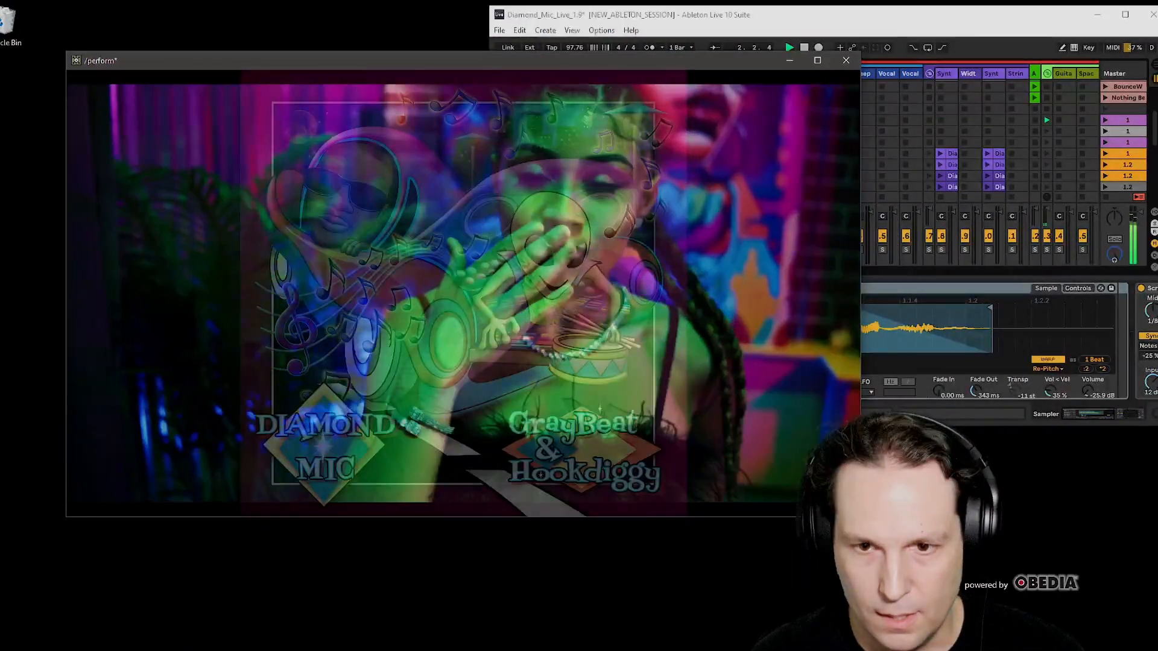
pyautogui.moveTo(860, 517); pyautogui.dragTo(994, 591)
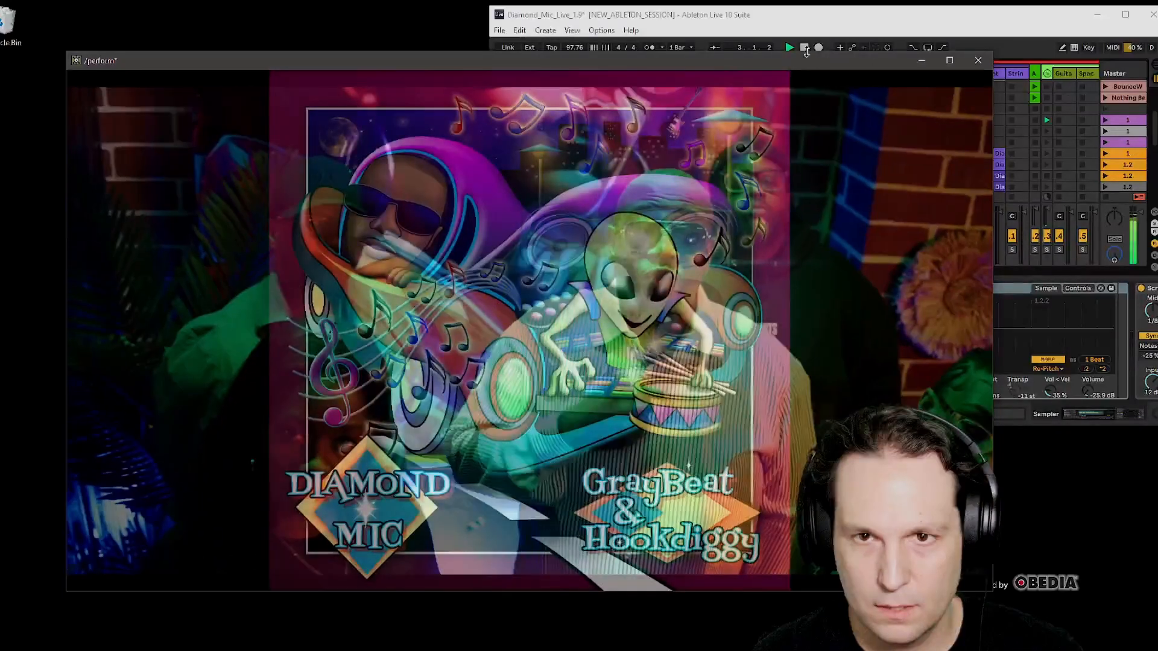
pyautogui.click(804, 47)
pyautogui.click(481, 78)
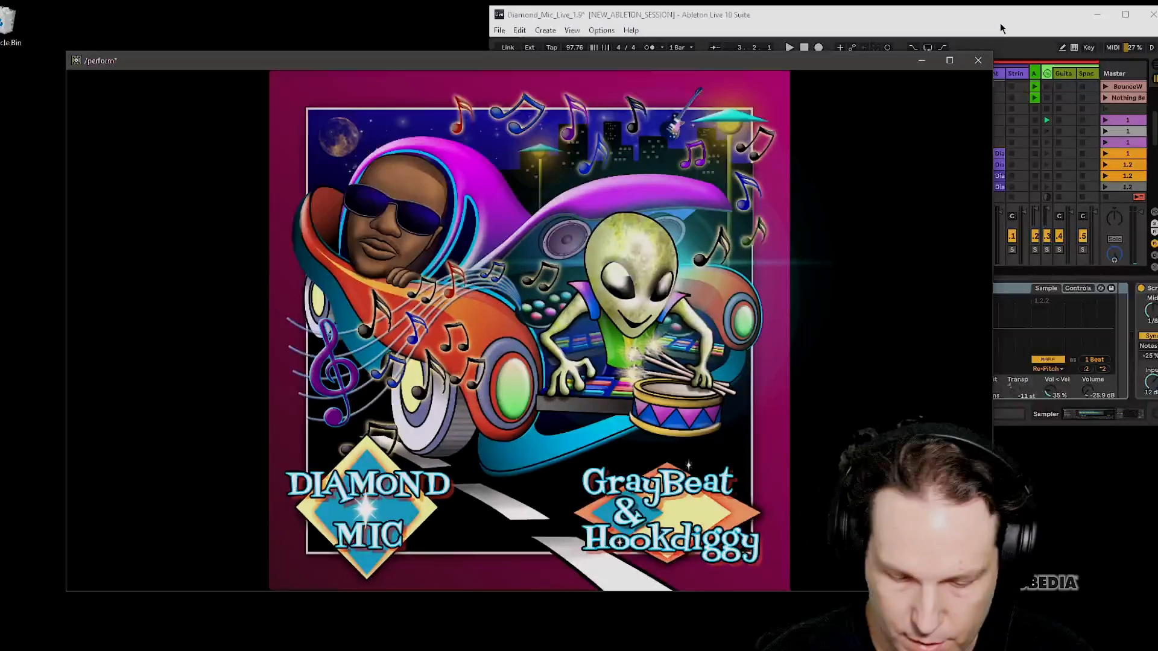
# - Restart playback in Ableton Live and compare its playing clips with the visuals in the perform window
pyautogui.click(790, 47)
pyautogui.click(474, 60)
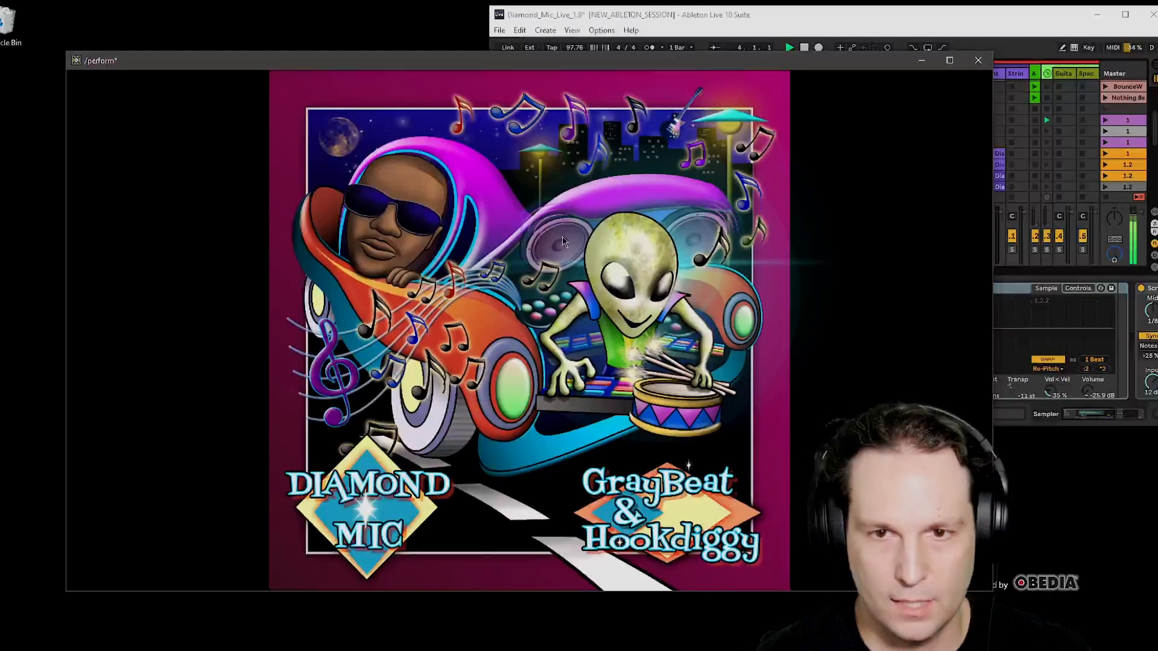
pyautogui.click(845, 15)
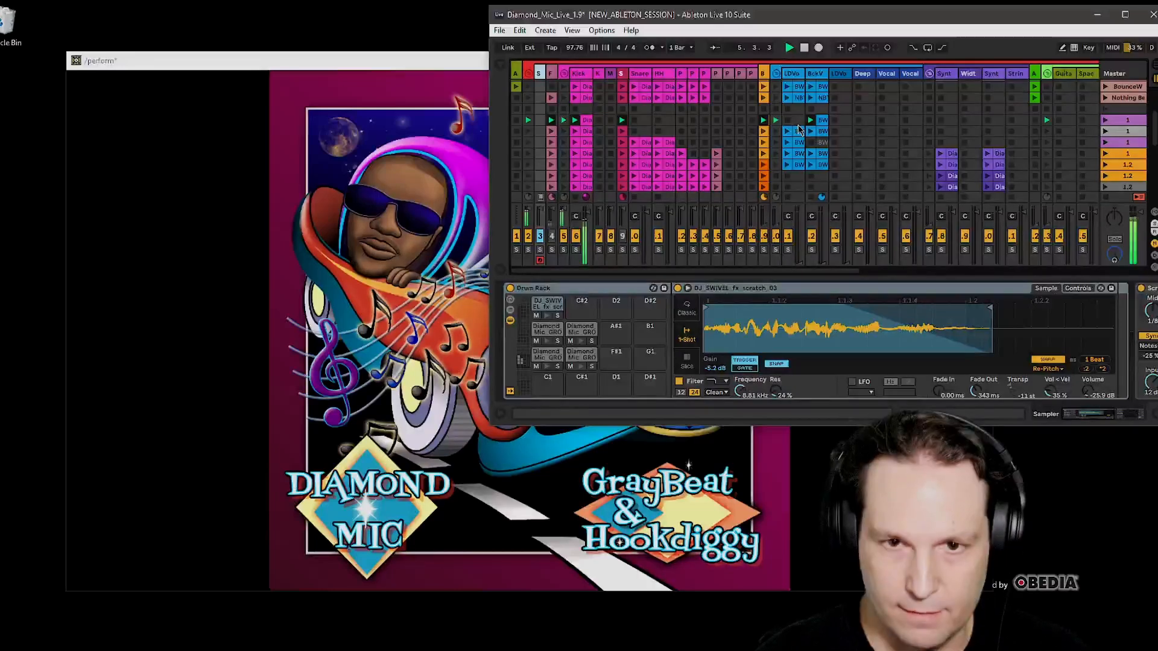
pyautogui.click(386, 56)
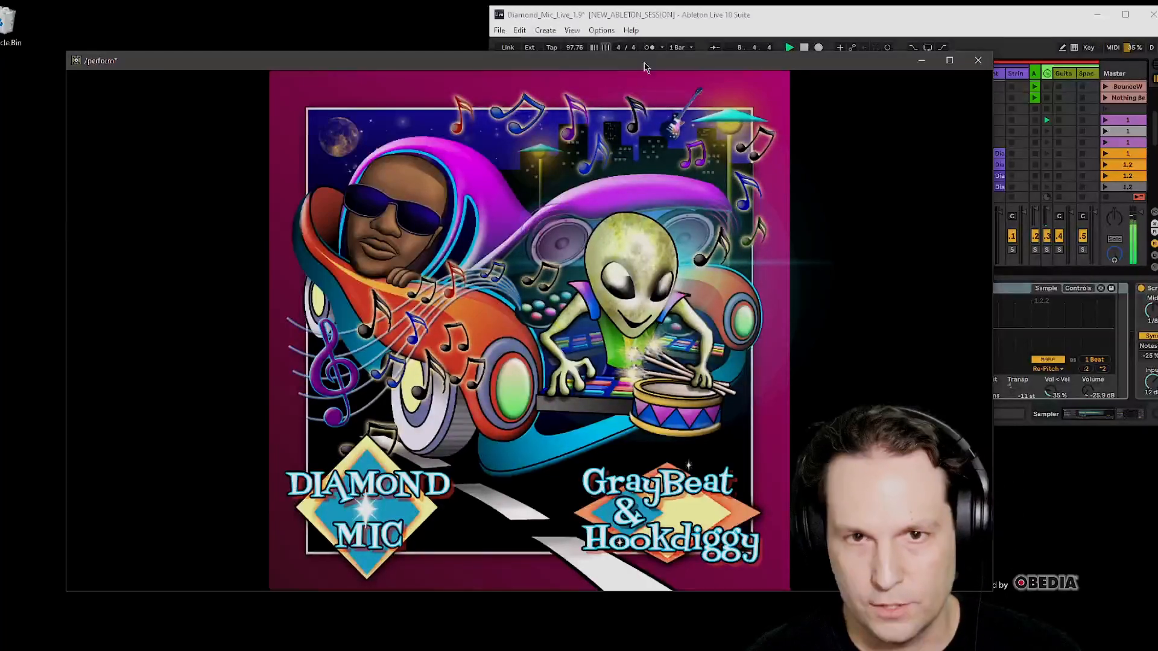
# - Play the grey scene named 1 in Live to view its visuals in the perform window, and stop playback
pyautogui.moveTo(605, 66); pyautogui.dragTo(598, 64)
pyautogui.click(1006, 118)
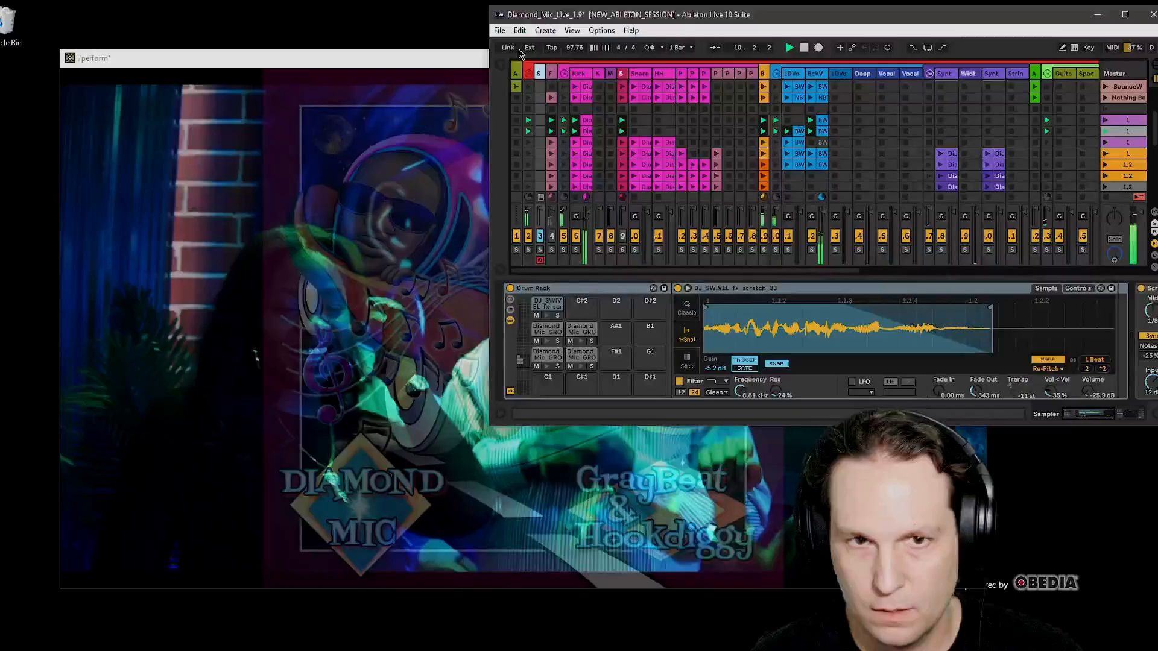
pyautogui.click(484, 60)
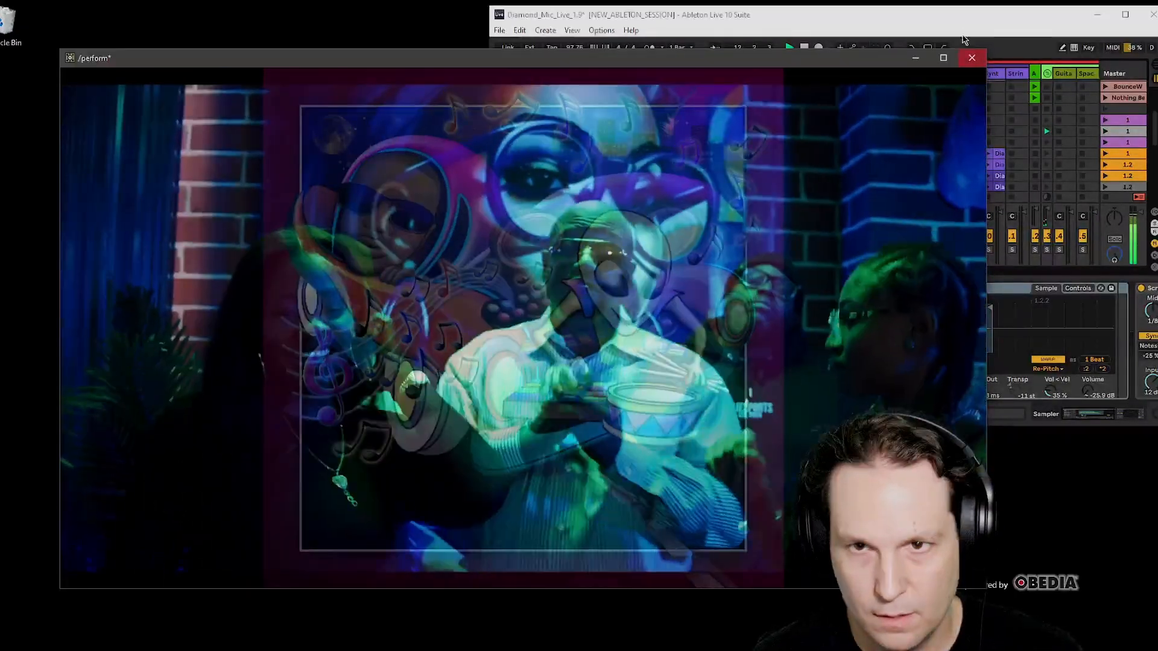
pyautogui.click(807, 64)
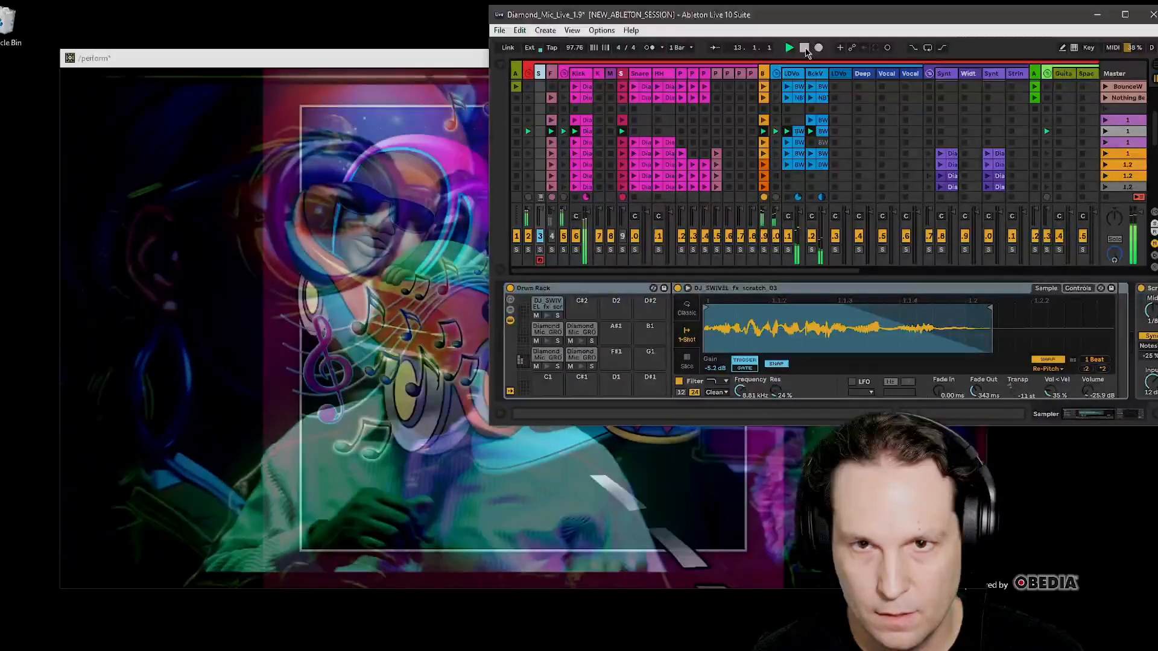
pyautogui.click(482, 82)
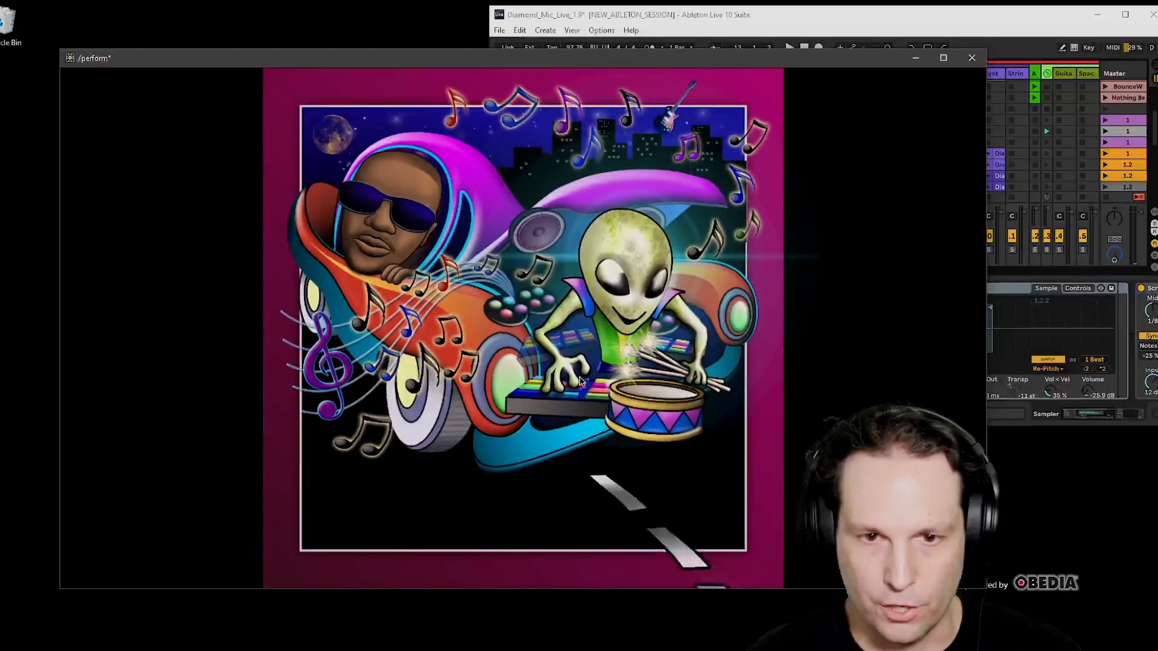
# - Play the second purple scene in Live with the perform window in front, and stop playback
pyautogui.hotkey('alt', 'Tab')
pyautogui.press('space')
pyautogui.click(463, 70)
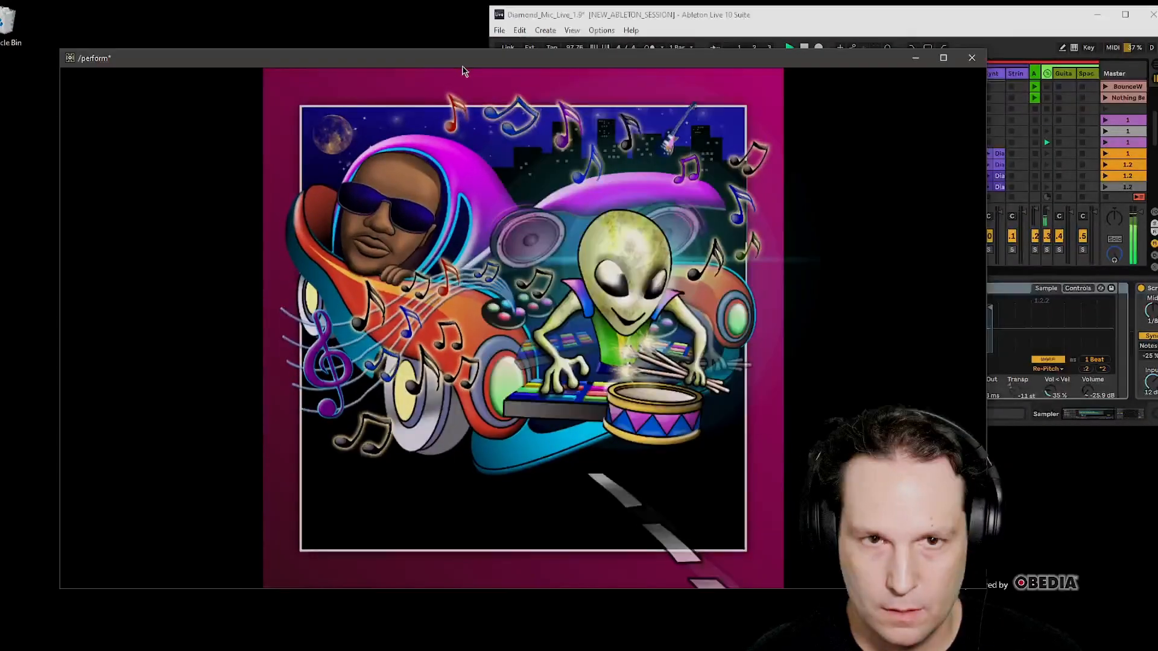
pyautogui.moveTo(806, 59); pyautogui.dragTo(805, 67)
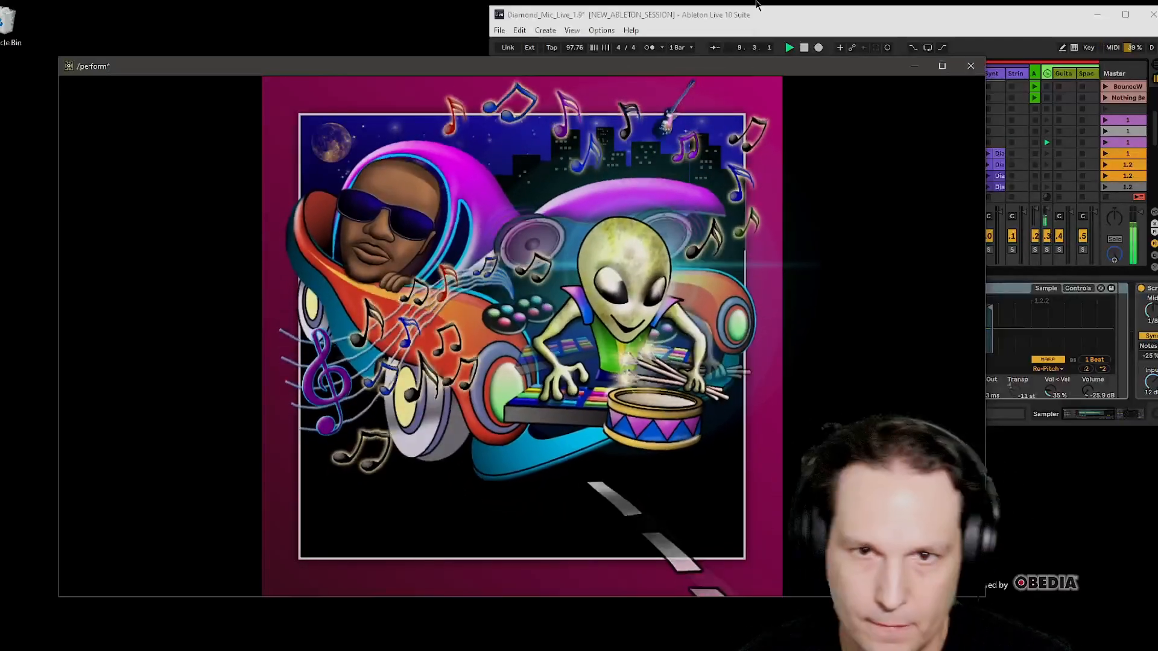
pyautogui.click(803, 48)
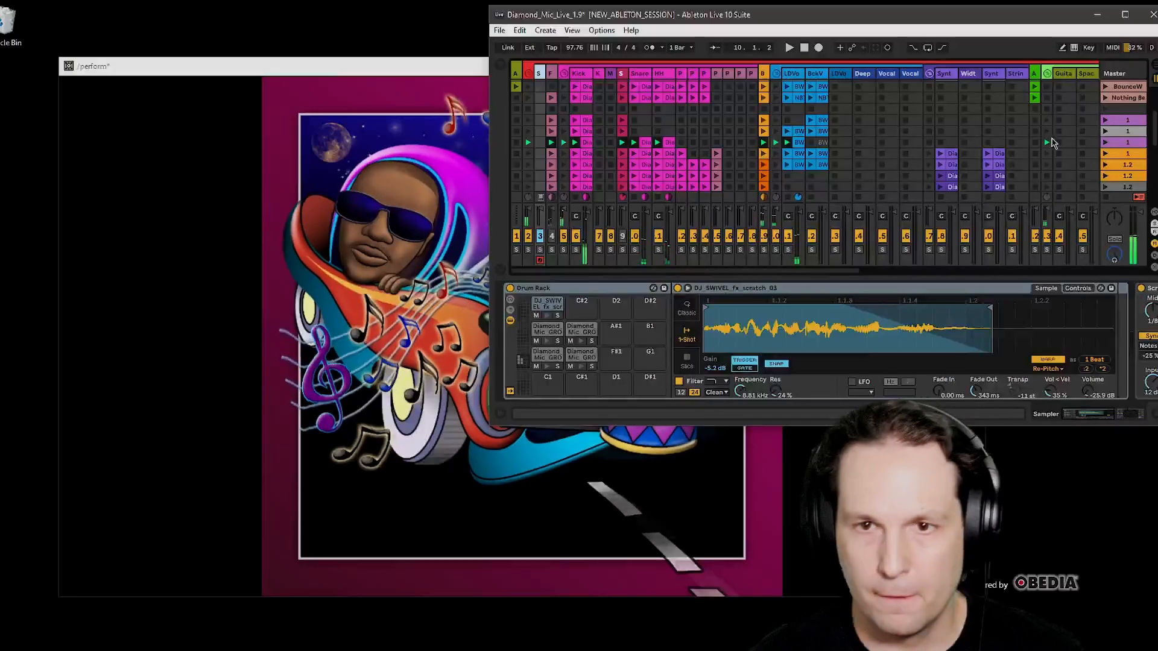
# - Launch the orange scene named 1 in Ableton Live and bring the perform window to the front
pyautogui.click(1107, 155)
pyautogui.click(676, 261)
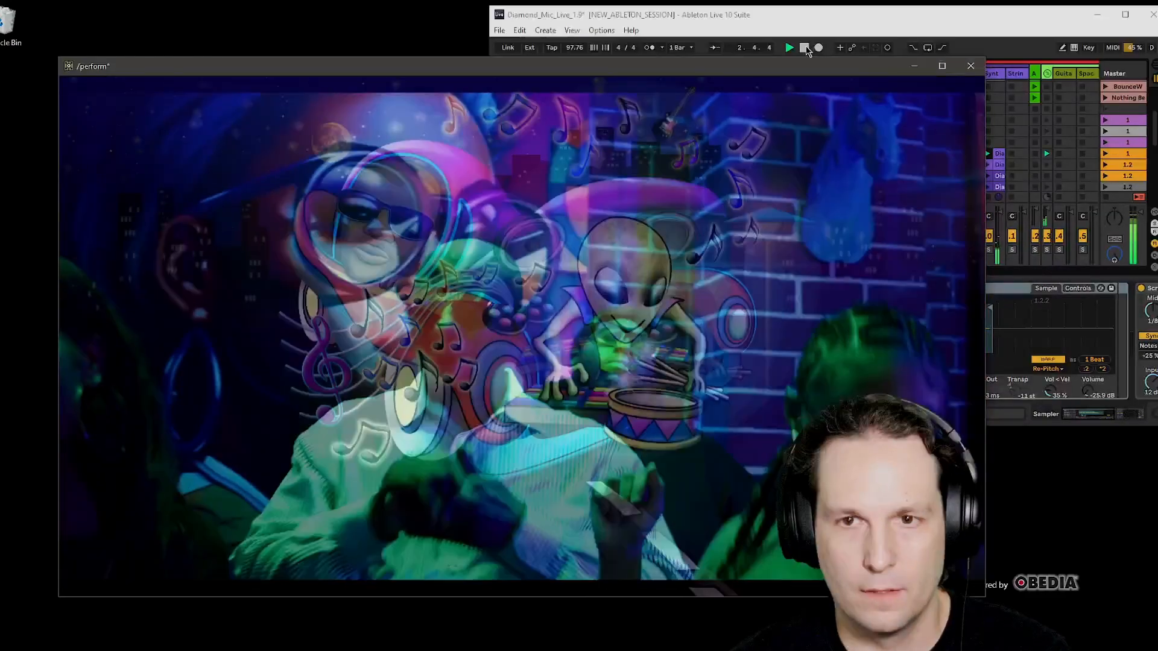
# - Stop playback in Ableton Live and close the perform window to return to the TouchDesigner network
pyautogui.click(793, 48)
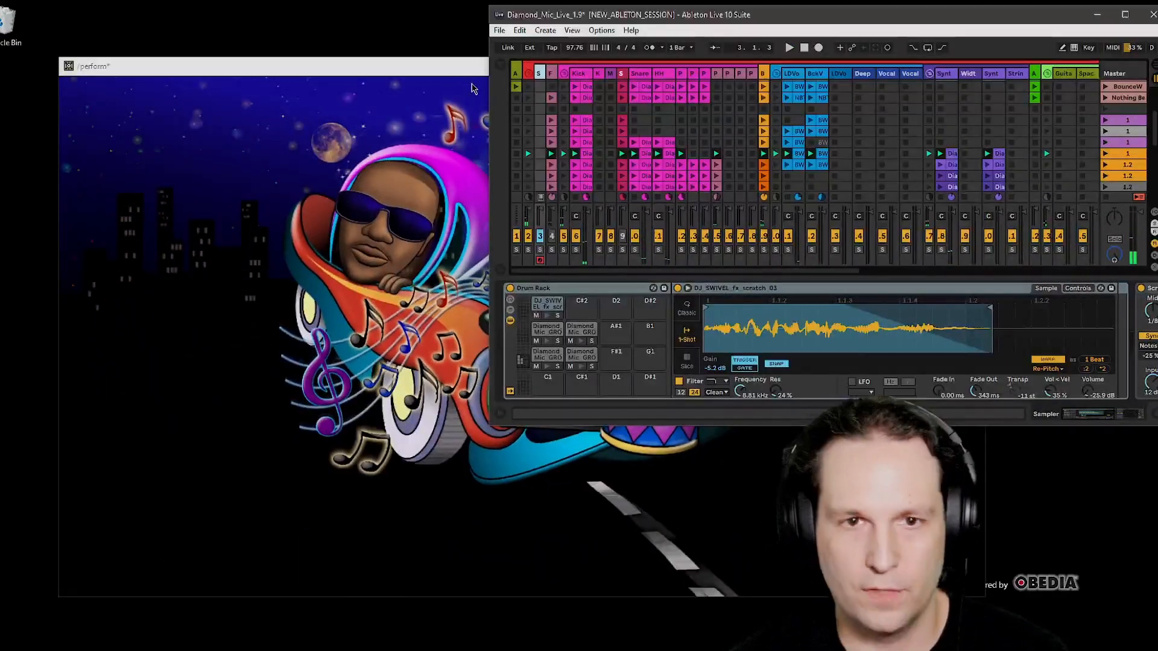
pyautogui.click(472, 89)
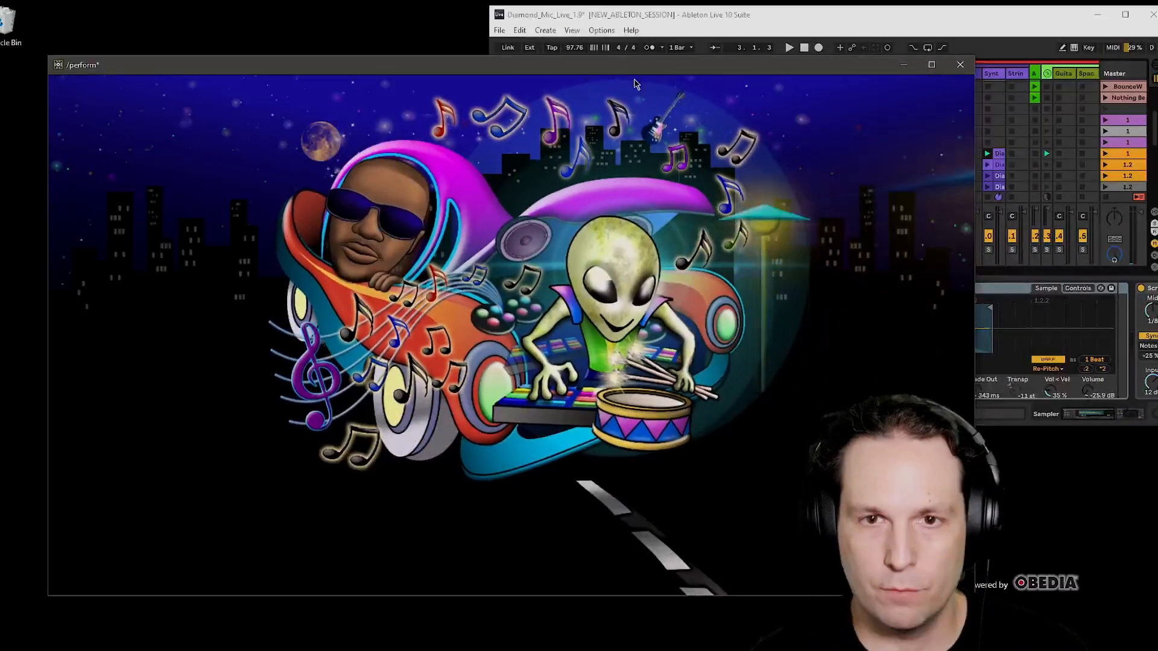
pyautogui.press('Escape')
# - Find the movie inputs and turn on the viewers of bouncewithme1, staysocool1, awyeah1 and onlydope1 to preview their clips
pyautogui.scroll(-5, 550, 370)
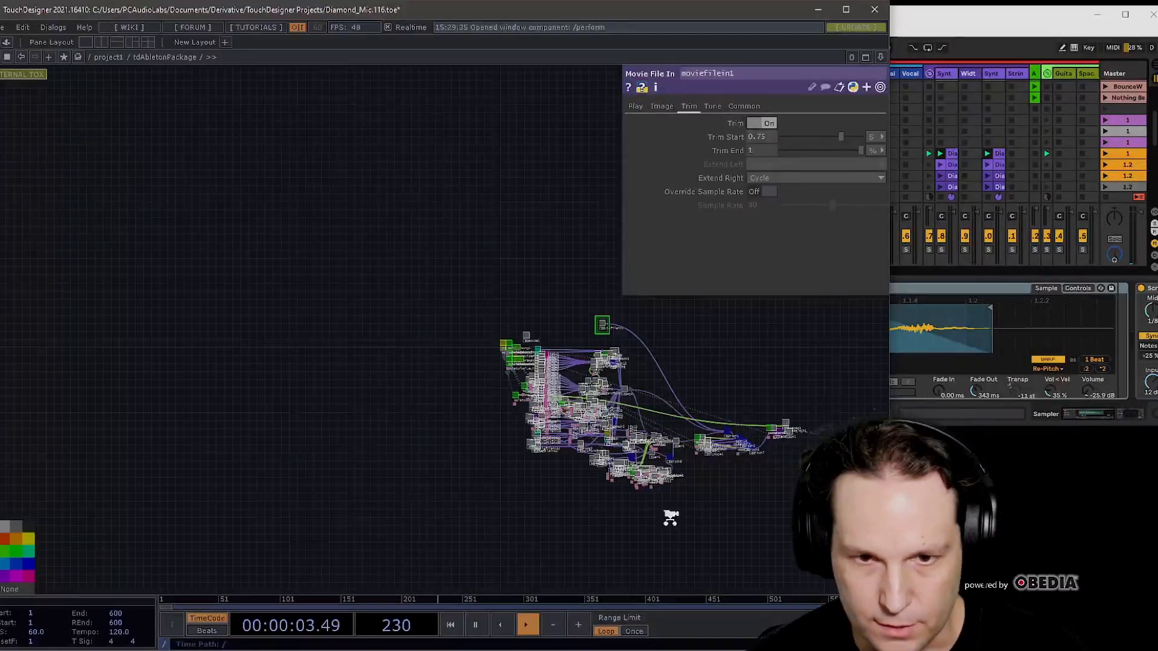
pyautogui.scroll(10, 654, 440)
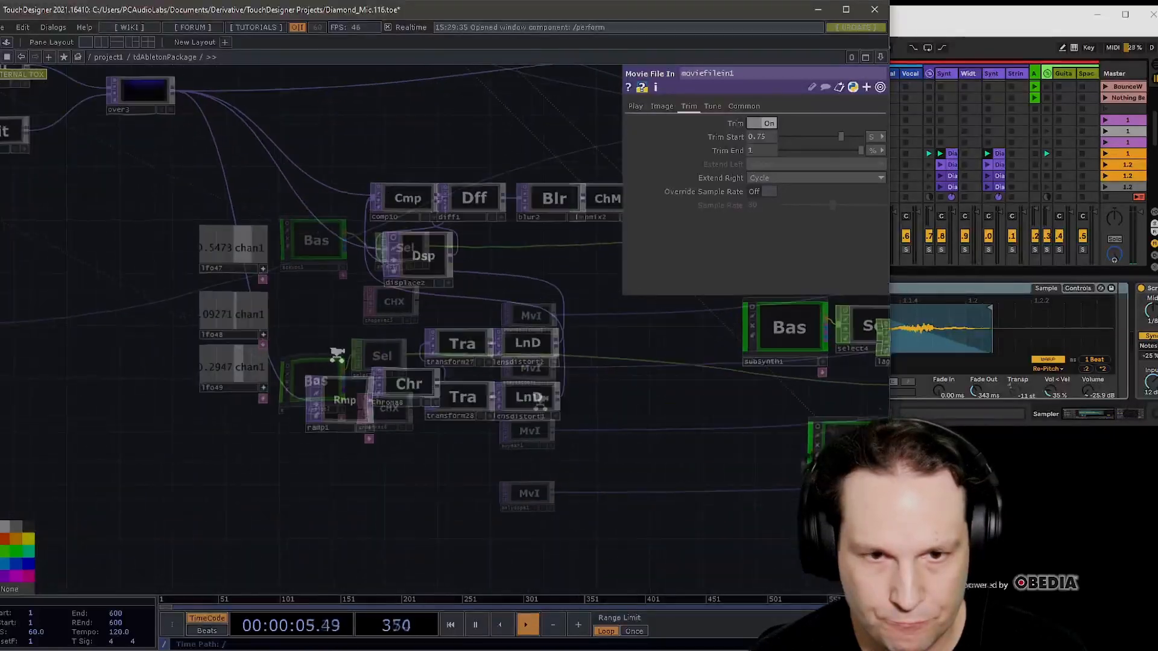
pyautogui.scroll(3, 494, 271)
pyautogui.click(506, 236)
pyautogui.scroll(3, 415, 253)
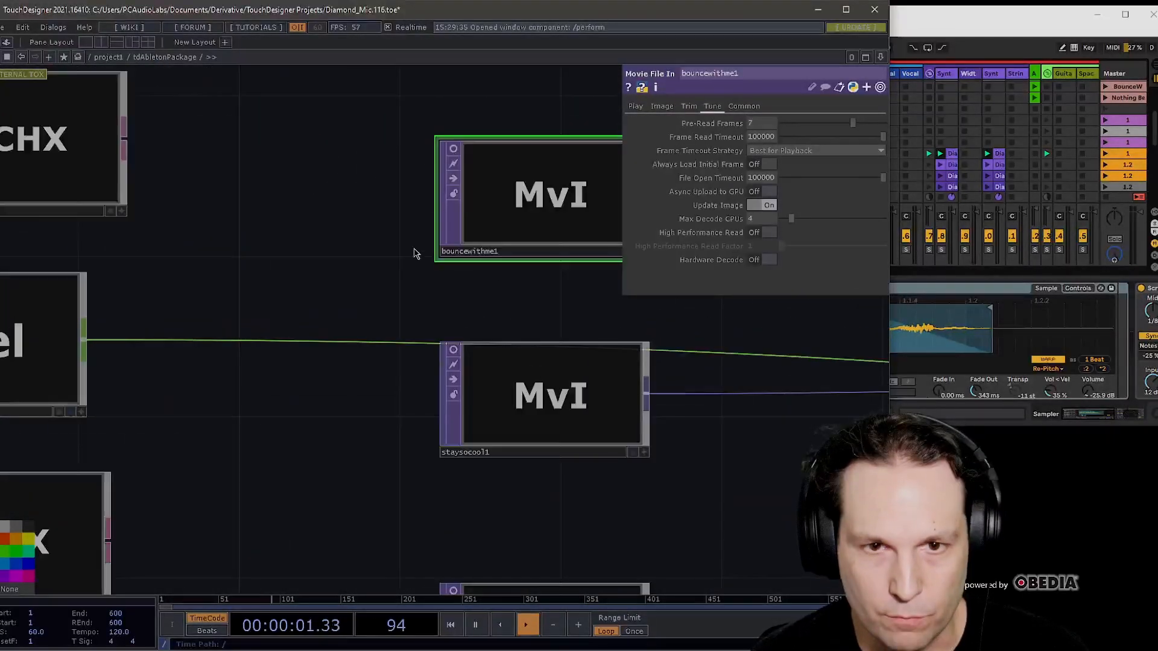
pyautogui.click(450, 151)
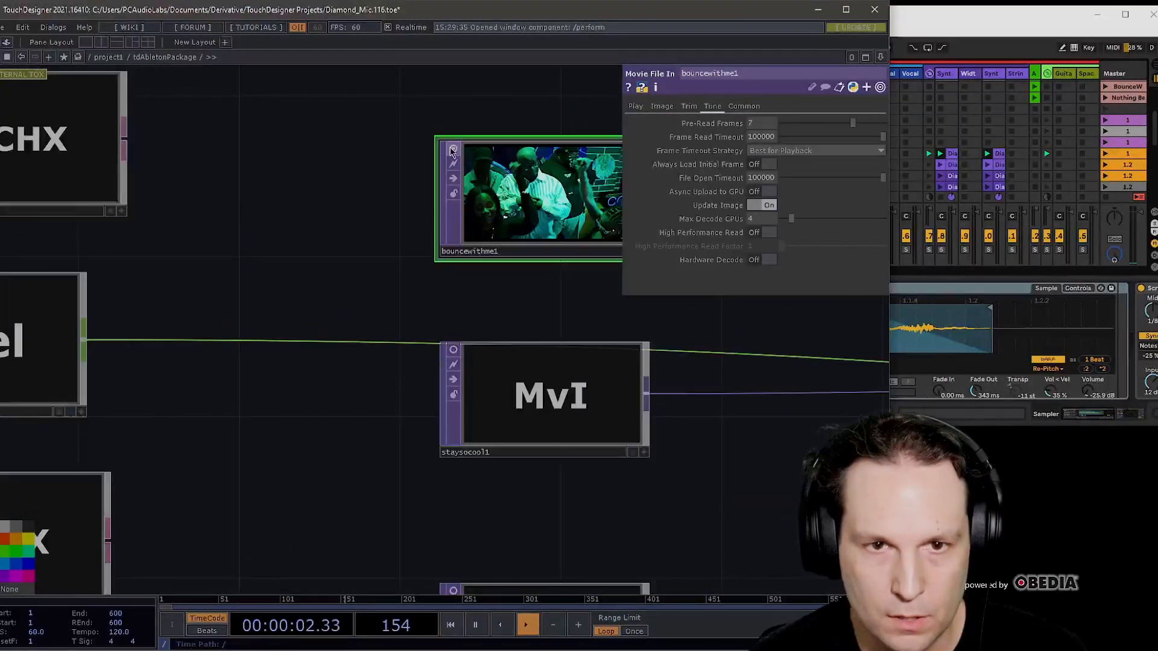
pyautogui.click(453, 350)
pyautogui.moveTo(530, 481); pyautogui.dragTo(446, 302)
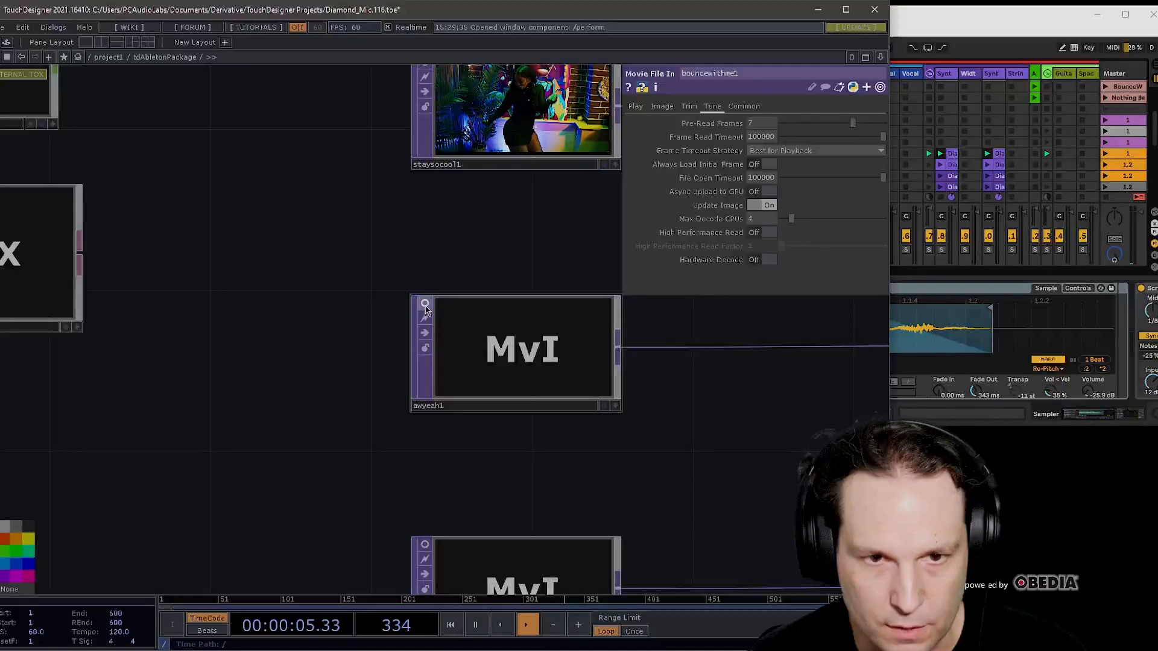
pyautogui.click(425, 305)
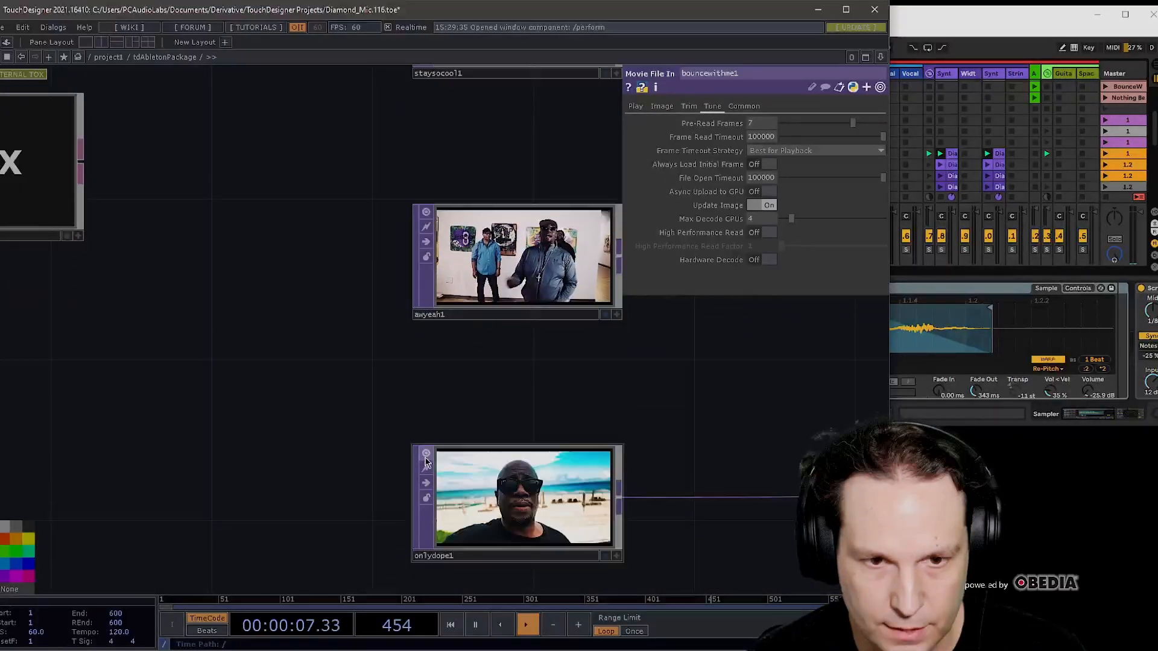
# - Turn the viewers of onlydope1, awyeah1, staysocool1 and bouncewithme1 back off
pyautogui.click(426, 456)
pyautogui.moveTo(436, 369); pyautogui.dragTo(436, 489)
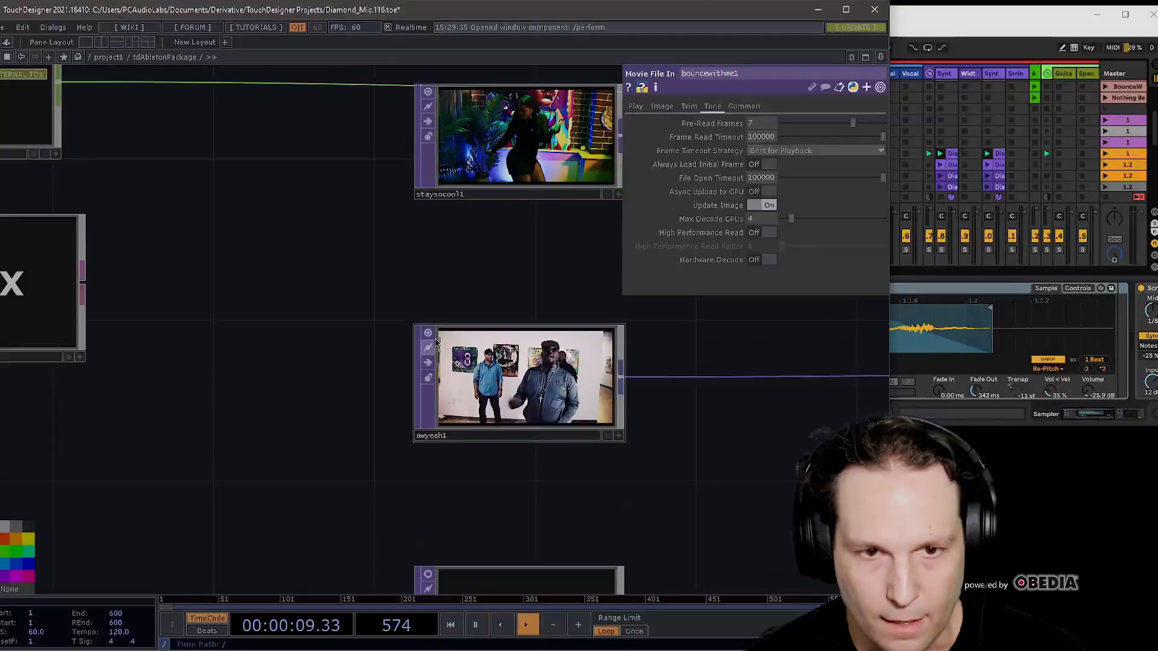
pyautogui.click(427, 334)
pyautogui.moveTo(425, 271); pyautogui.dragTo(397, 502)
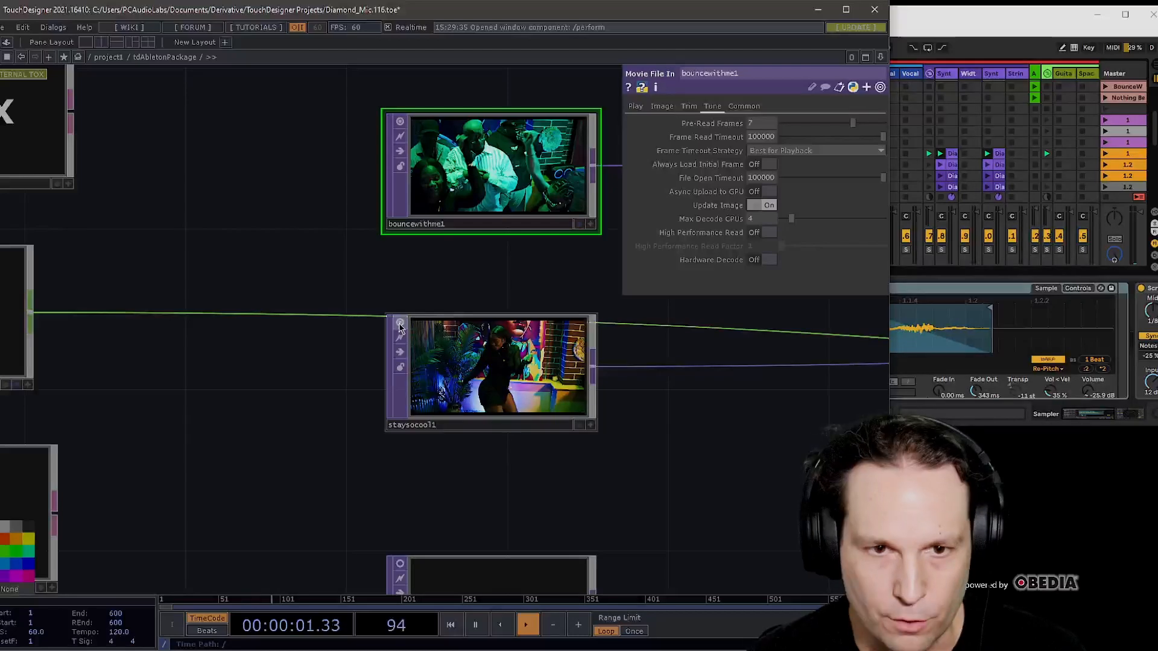
pyautogui.click(400, 326)
pyautogui.moveTo(338, 305); pyautogui.dragTo(349, 467)
pyautogui.click(406, 298)
# - Inspect the Select operator select7 fed by BckVoc1 and turn on its viewer to show the output_meter_left channel
pyautogui.scroll(-3, 449, 323)
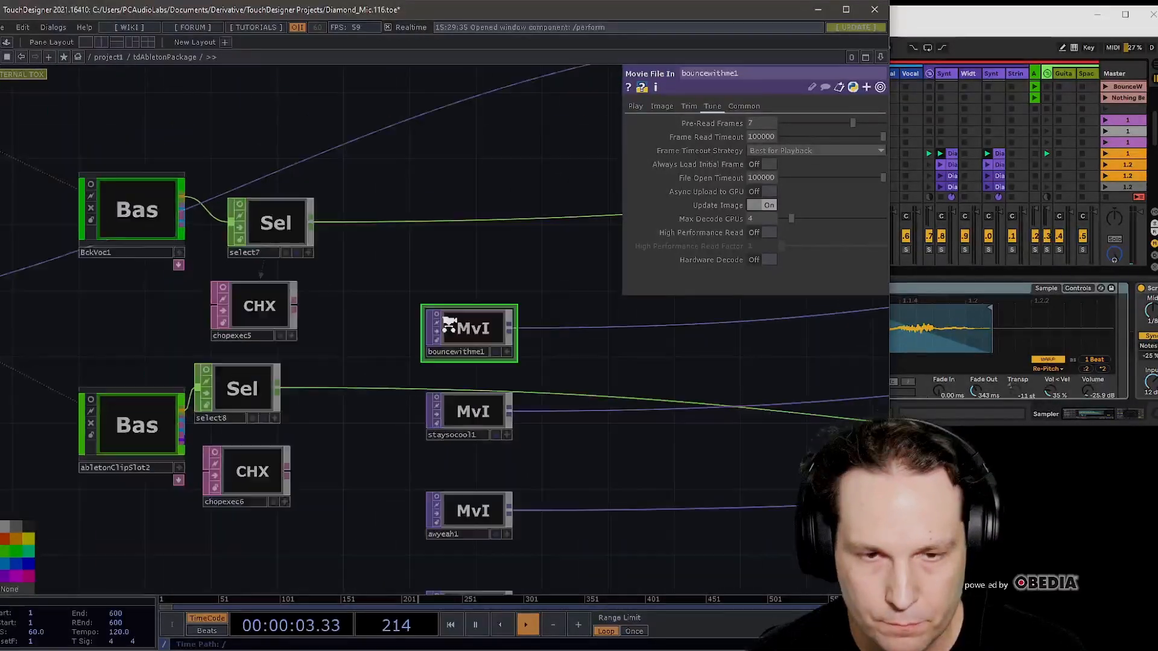
pyautogui.scroll(-5, 456, 326)
pyautogui.scroll(6, 284, 226)
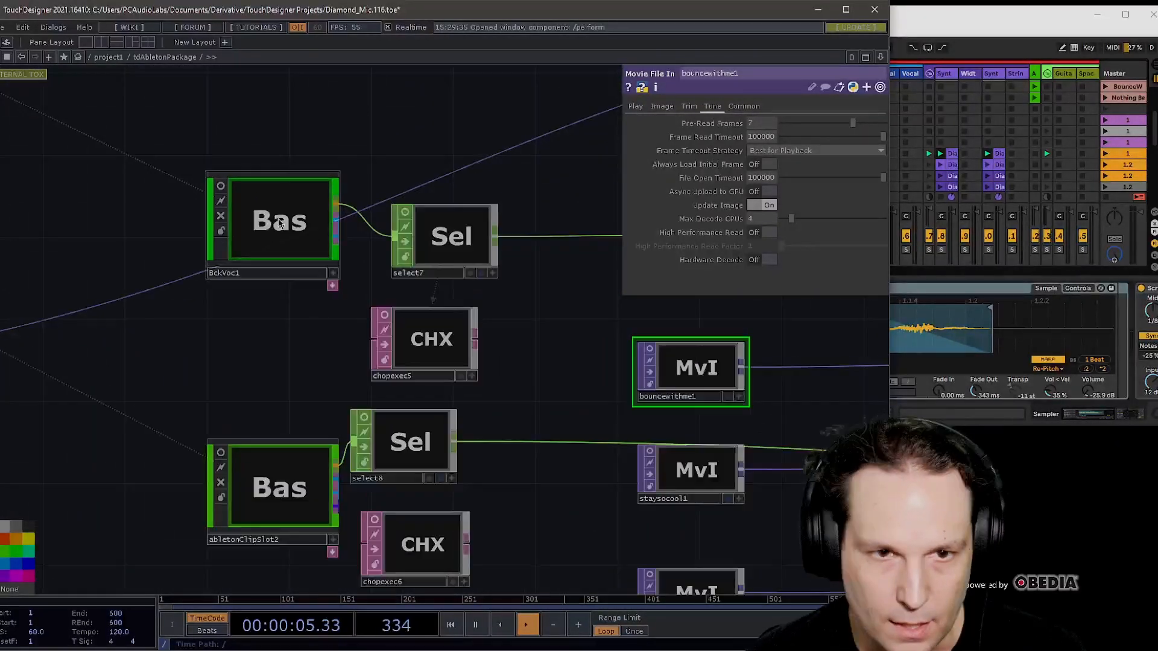
pyautogui.click(280, 224)
pyautogui.click(448, 249)
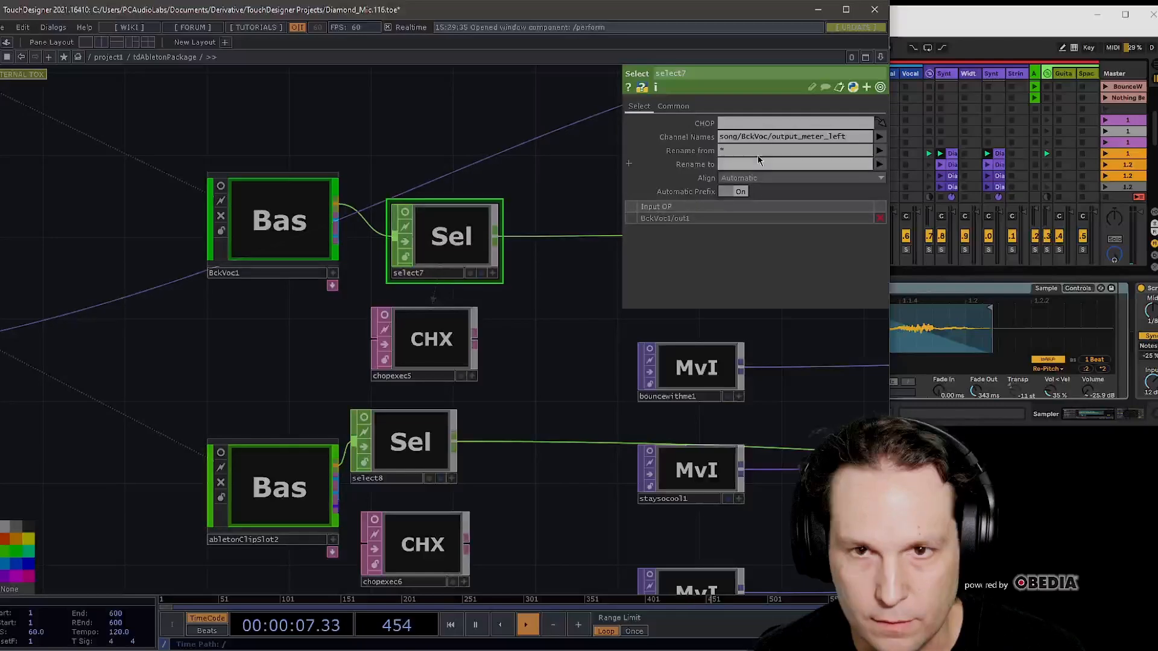
pyautogui.moveTo(562, 264); pyautogui.dragTo(538, 225)
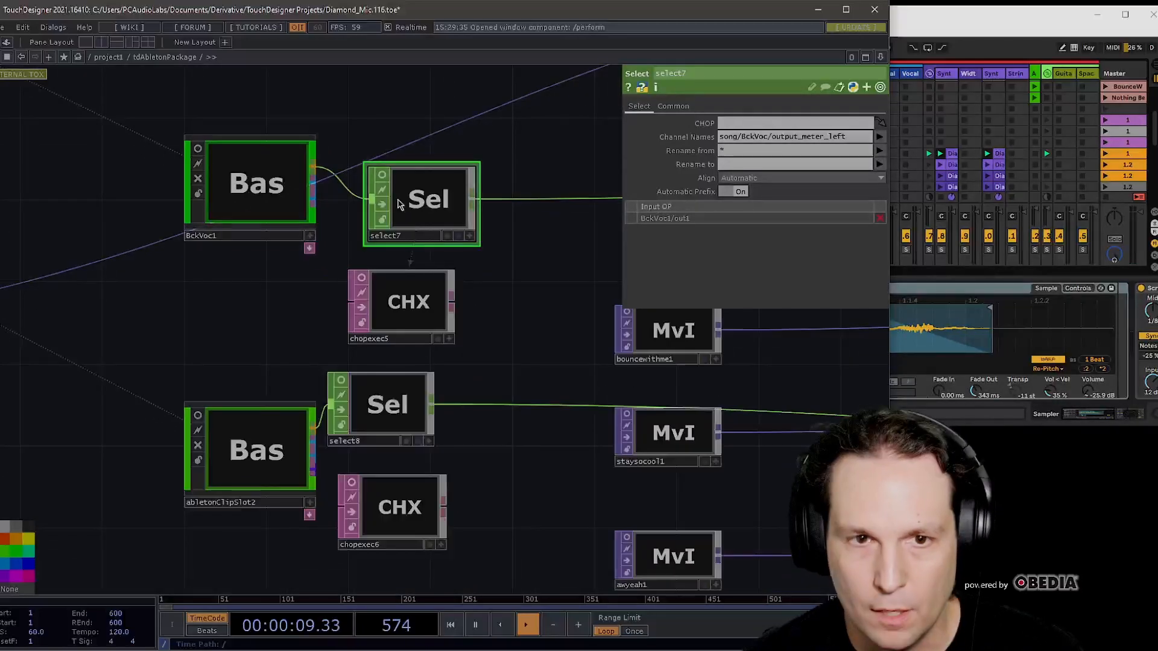
pyautogui.click(381, 174)
pyautogui.scroll(5, 433, 208)
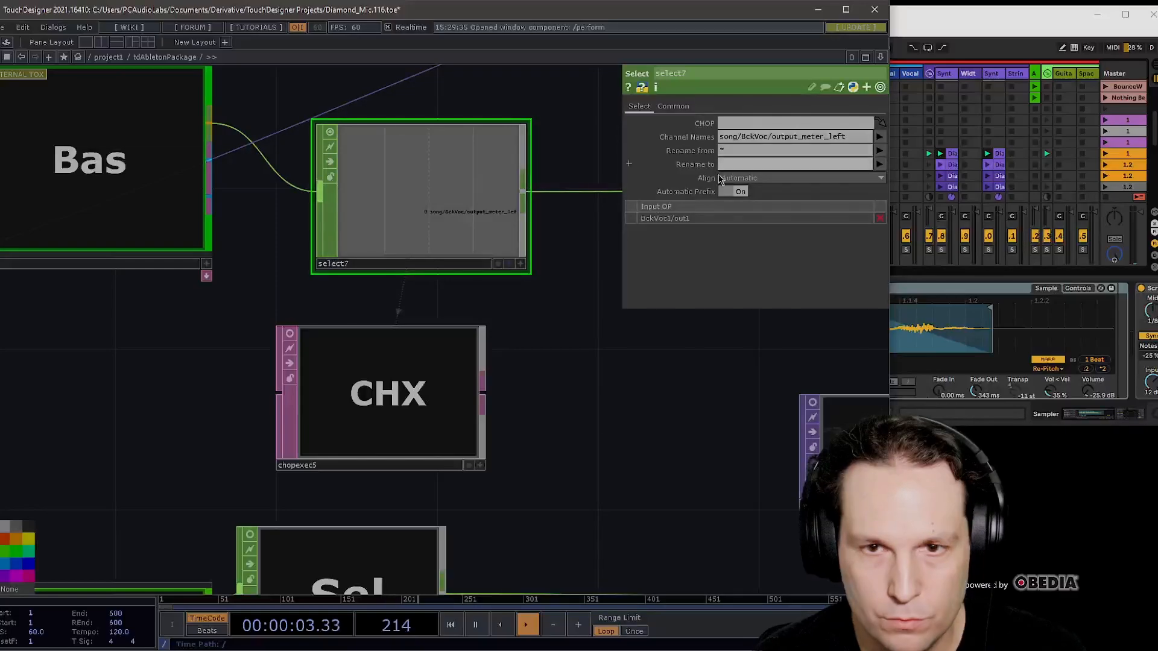
# - Examine the abletonClipSlot2 group, the compositing chain and the sceneSelect1 operator next to the network output
pyautogui.scroll(-5, 410, 404)
pyautogui.moveTo(468, 452); pyautogui.dragTo(553, 267)
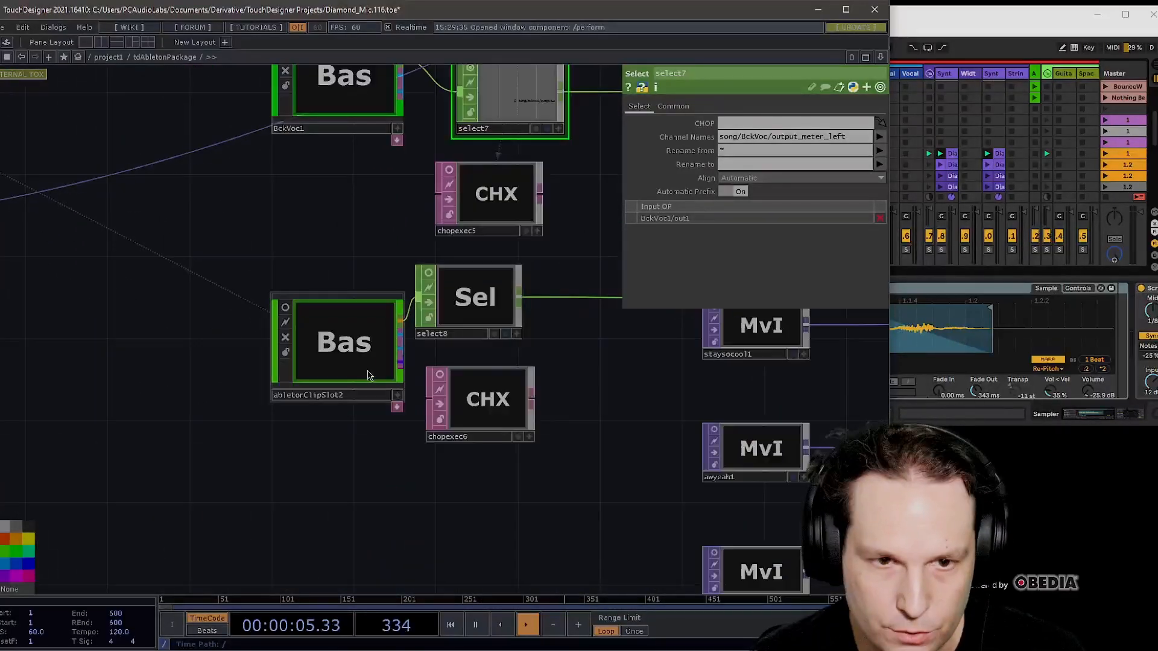
pyautogui.moveTo(589, 362); pyautogui.dragTo(377, 354)
pyautogui.scroll(-3, 338, 314)
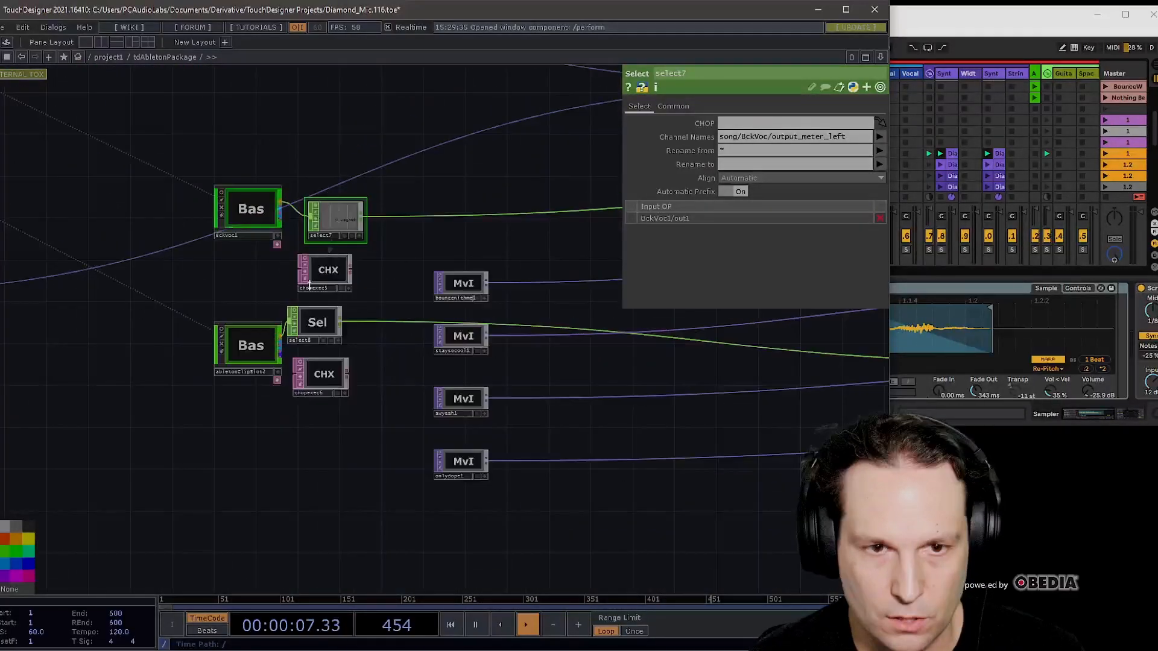
pyautogui.scroll(-5, 457, 347)
pyautogui.scroll(5, 543, 413)
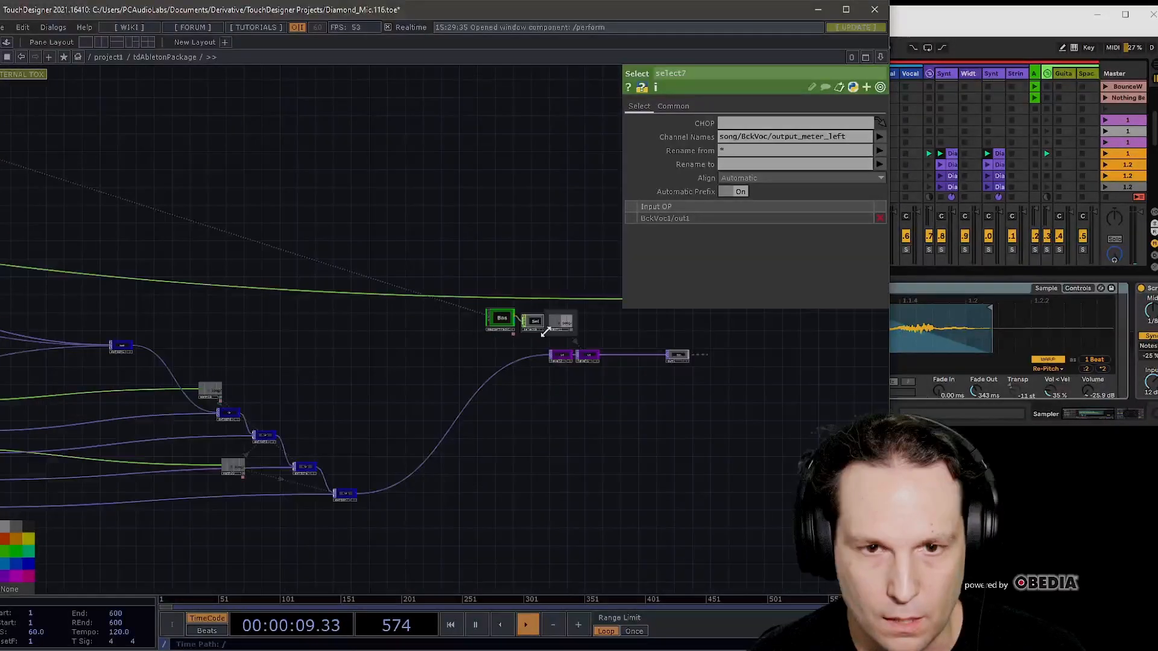
pyautogui.moveTo(601, 444); pyautogui.dragTo(574, 462)
pyautogui.scroll(10, 553, 335)
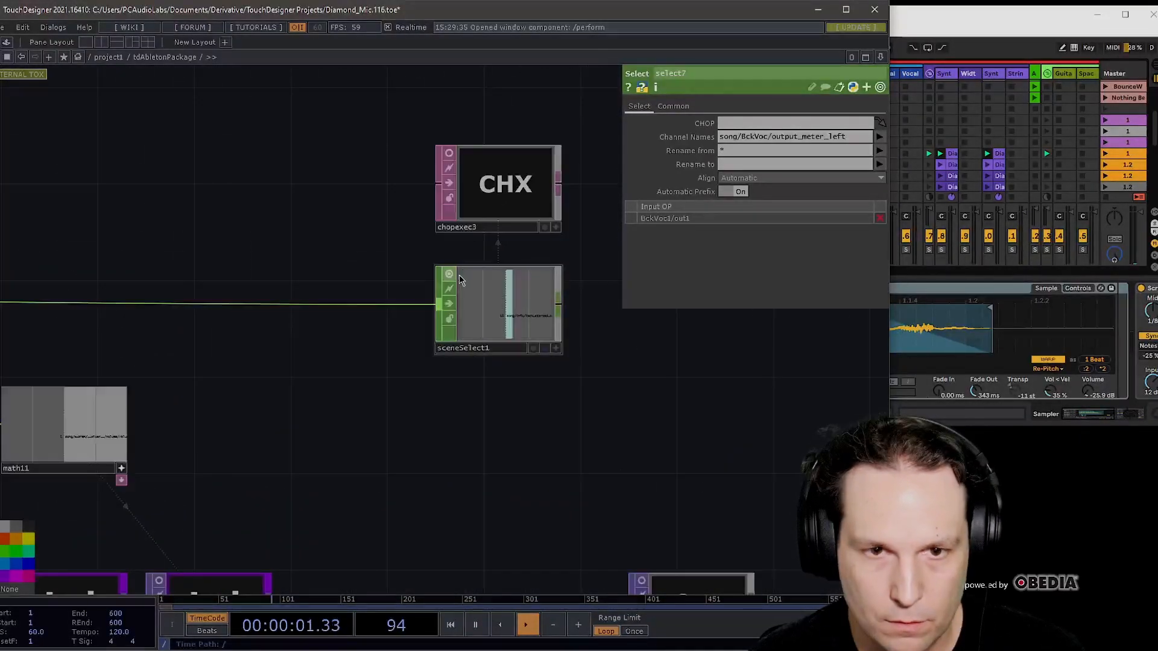
pyautogui.scroll(3, 565, 357)
pyautogui.scroll(-12, 537, 368)
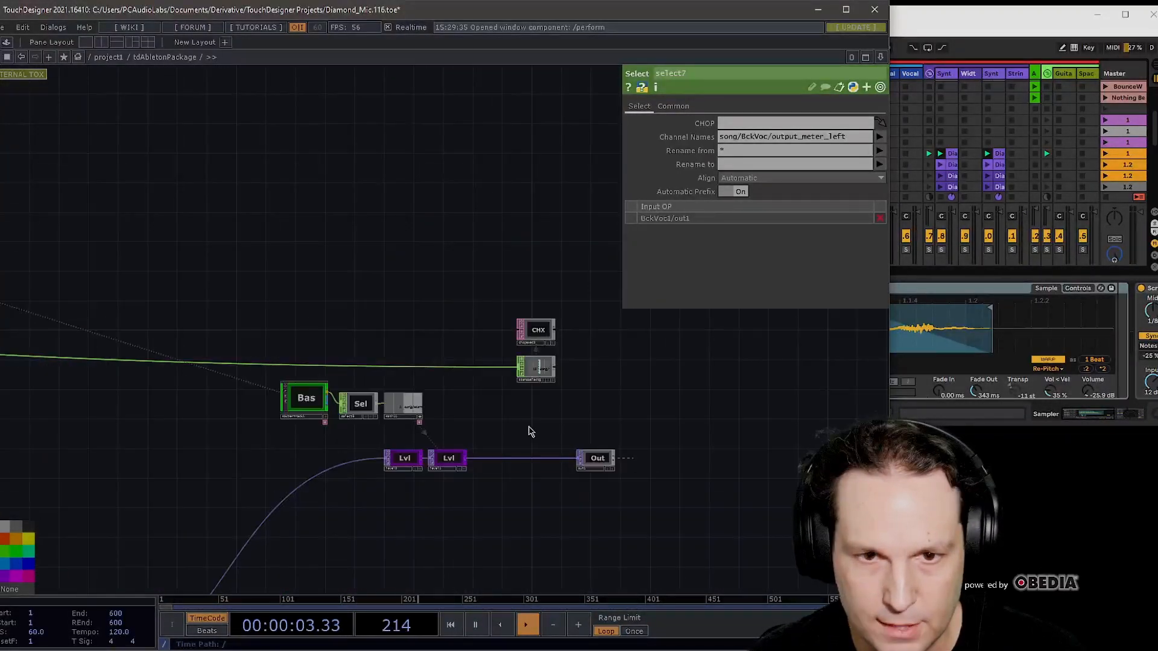
# - Return to select7 and examine its BckVoc meter signal above chopexec5 while the Live session plays
pyautogui.moveTo(504, 458); pyautogui.dragTo(758, 323)
pyautogui.scroll(-2, 759, 323)
pyautogui.scroll(10, 337, 325)
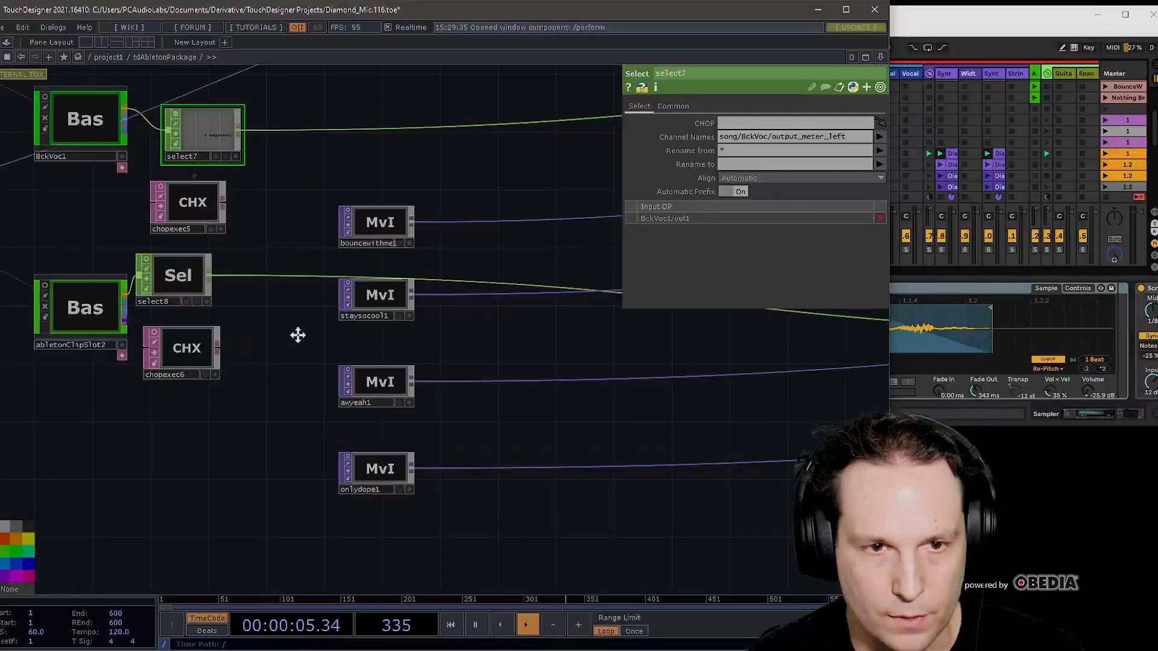
pyautogui.scroll(4, 339, 192)
pyautogui.moveTo(586, 400); pyautogui.dragTo(542, 424)
pyautogui.scroll(3, 290, 217)
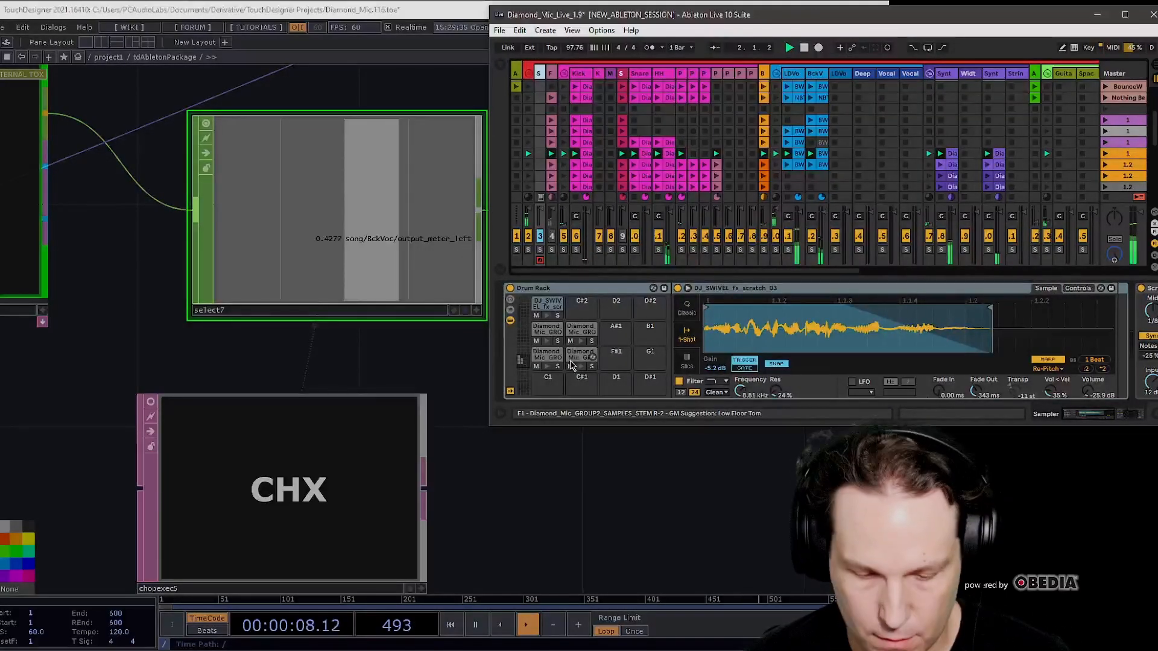
pyautogui.moveTo(519, 456); pyautogui.dragTo(516, 378)
pyautogui.scroll(-2, 516, 377)
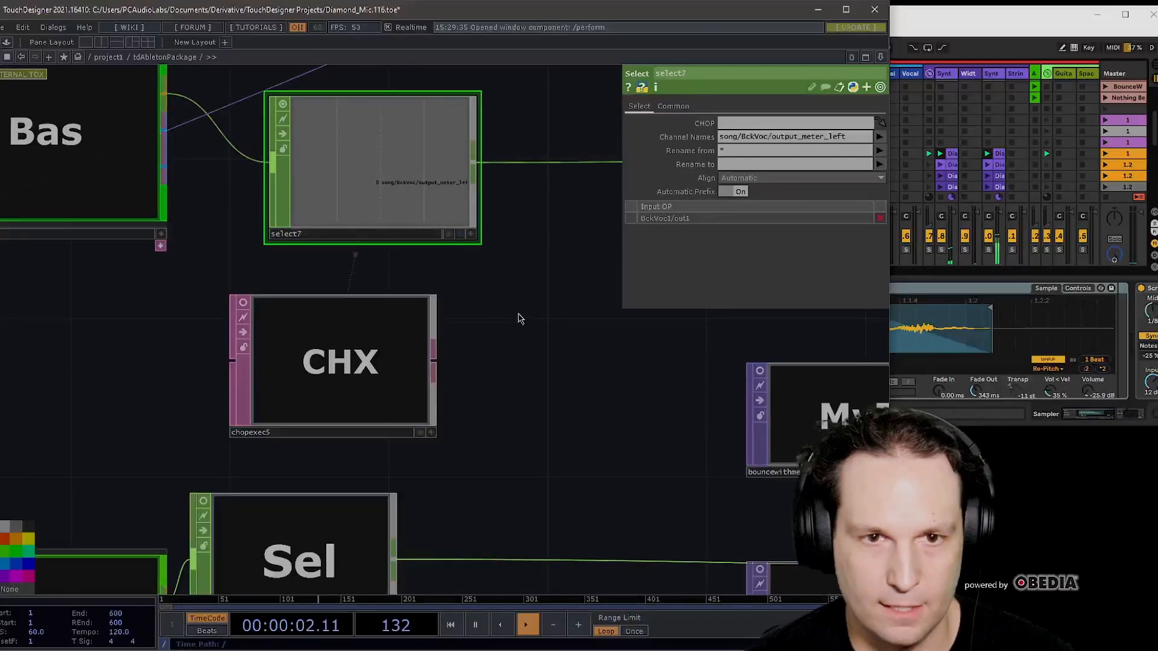
# - Open the chopexec5 script, read how it plays and cues the bouncewithme1 and awyeah1 movies, and close it
pyautogui.moveTo(517, 316); pyautogui.dragTo(344, 315)
pyautogui.scroll(-2, 439, 289)
pyautogui.moveTo(398, 259); pyautogui.dragTo(371, 254)
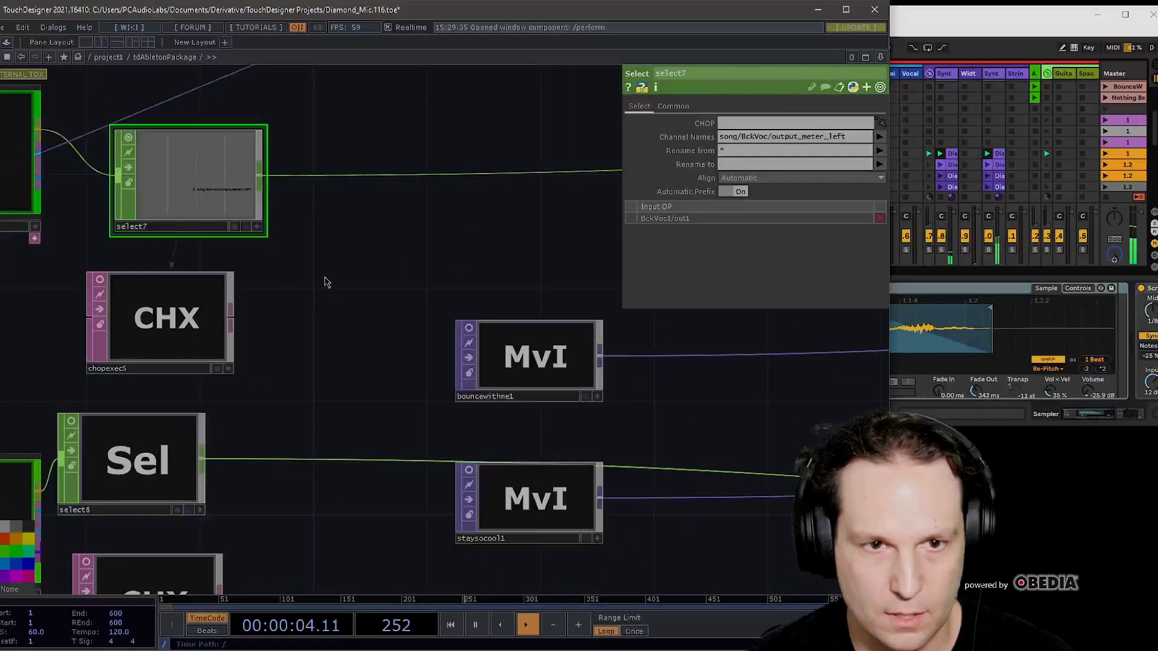
pyautogui.scroll(-2, 362, 230)
pyautogui.scroll(-2, 300, 196)
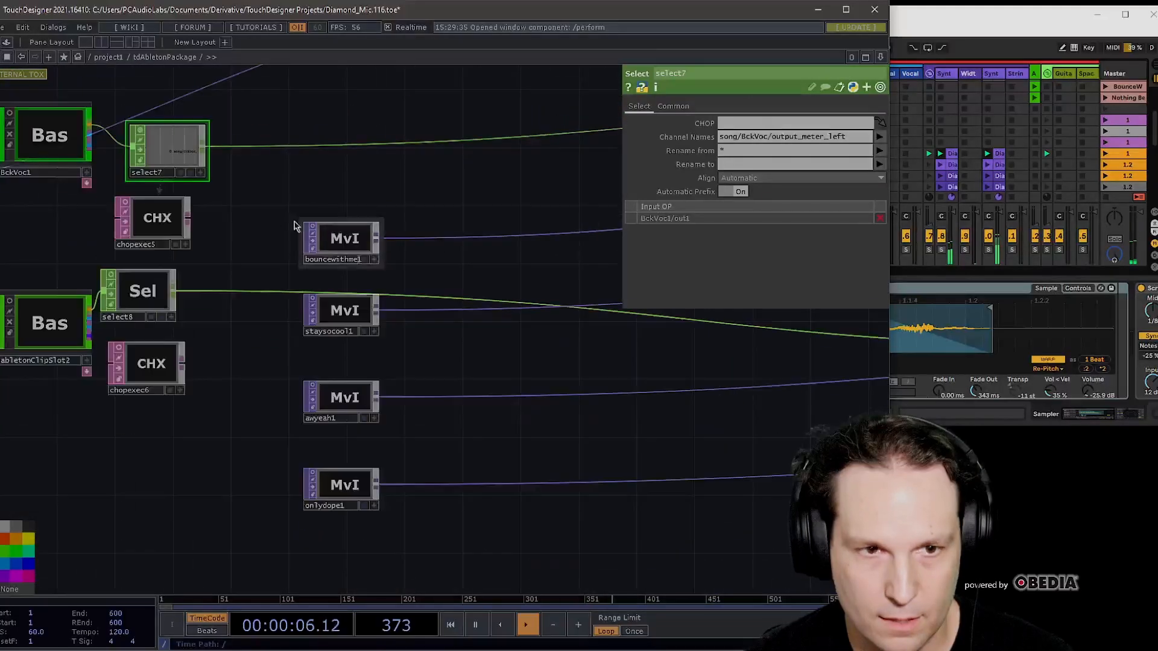
pyautogui.moveTo(294, 238); pyautogui.dragTo(376, 273)
pyautogui.click(249, 258)
pyautogui.click(732, 272)
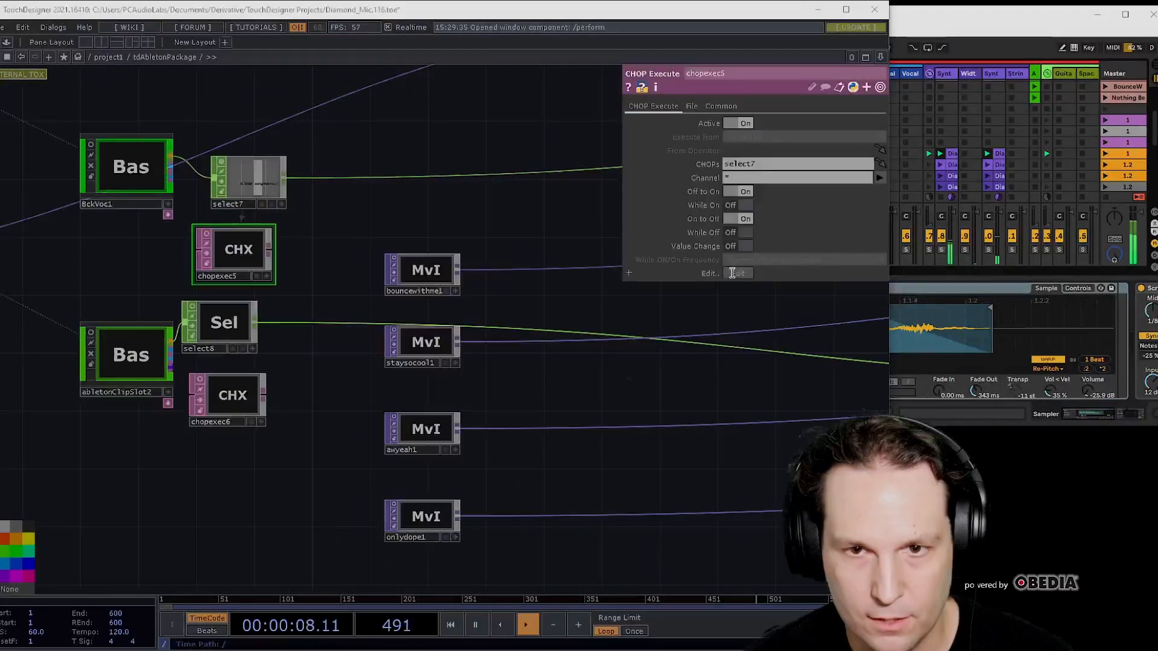
pyautogui.moveTo(712, 150); pyautogui.dragTo(403, 74)
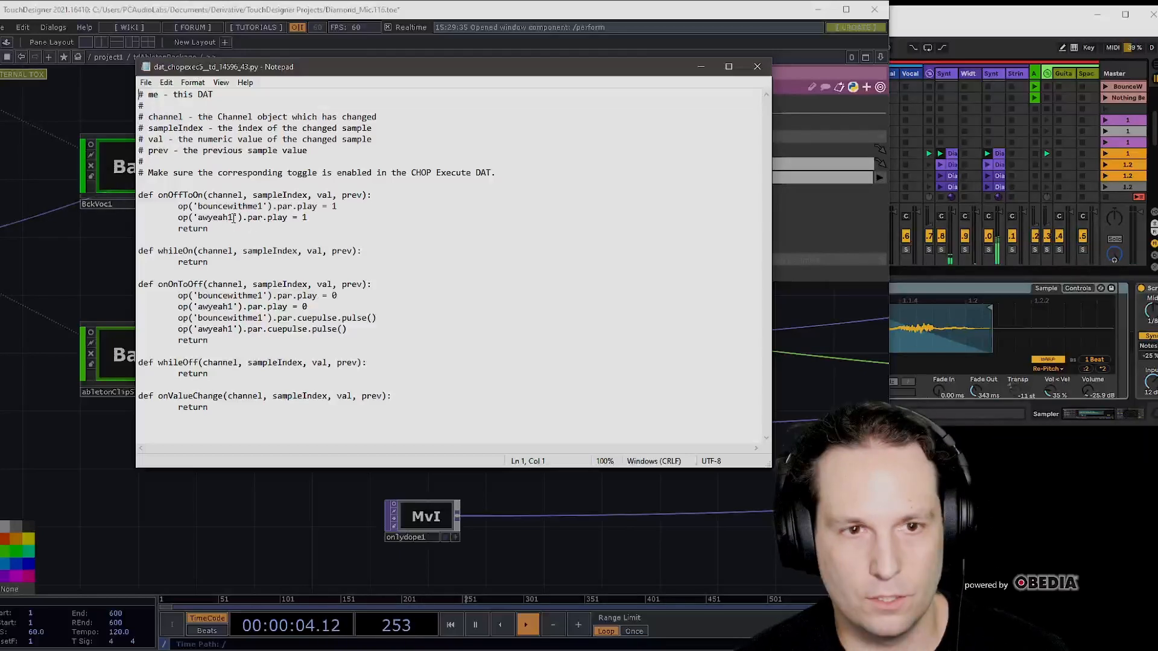
pyautogui.click(757, 66)
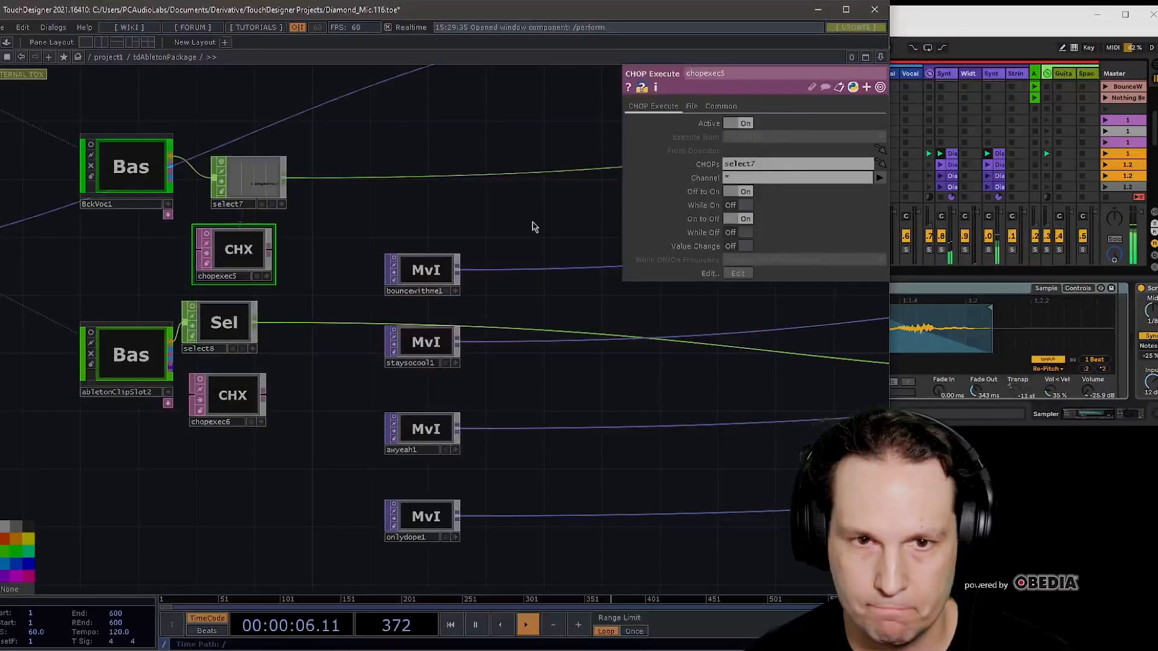
# - Turn on the viewer of the awyeah1 movie input and watch its clip up close
pyautogui.click(415, 437)
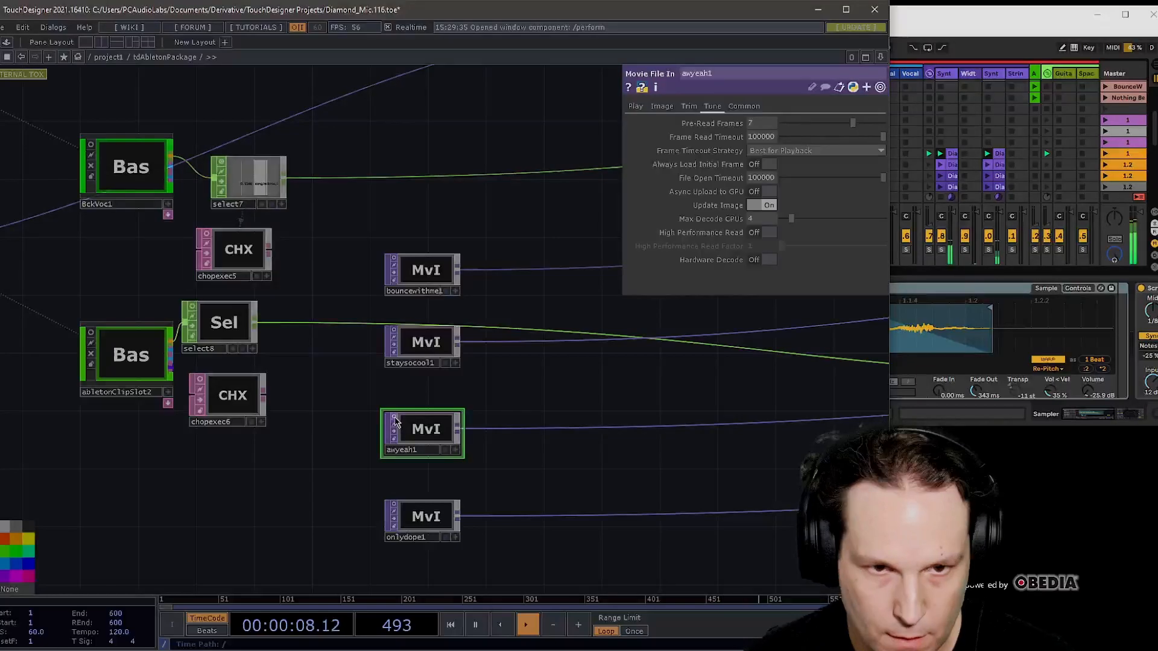
pyautogui.scroll(5, 422, 437)
pyautogui.scroll(3, 453, 443)
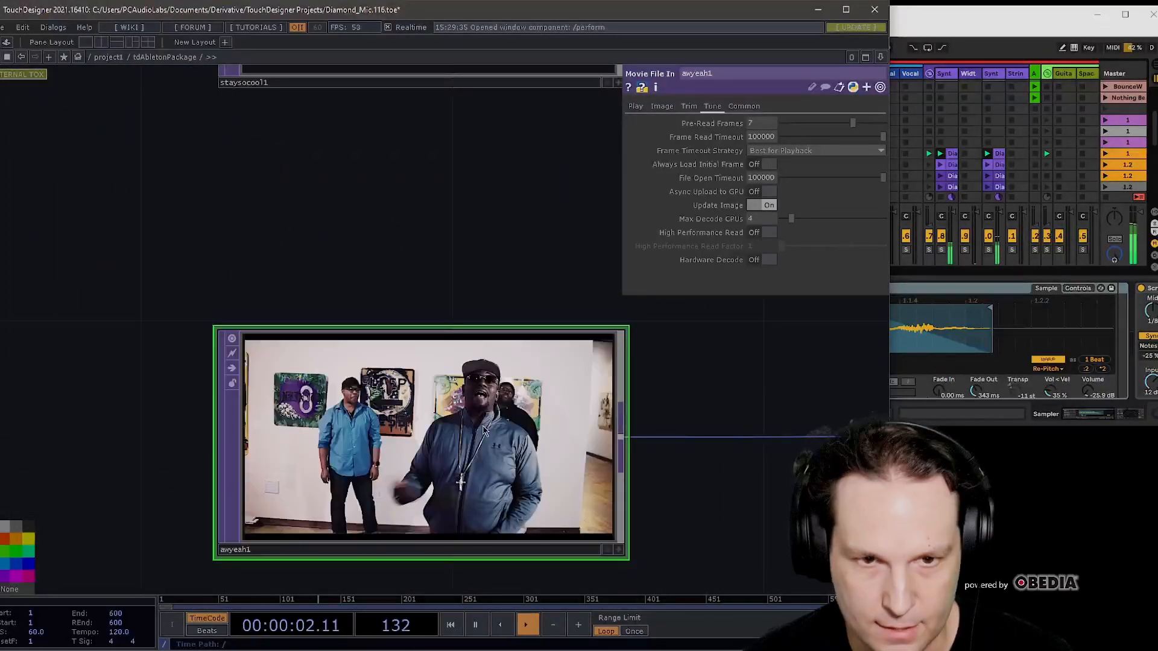
pyautogui.scroll(-8, 483, 431)
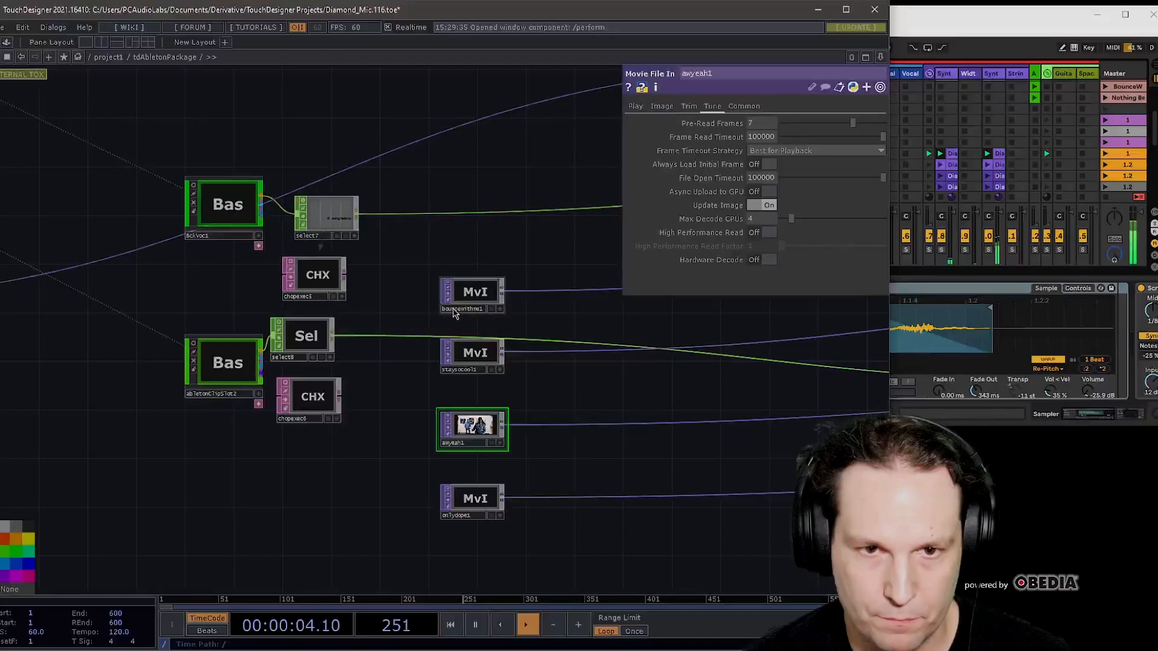
# - Bring up the playing Ableton Live session and return to the movie inputs in the TouchDesigner network
pyautogui.click(937, 28)
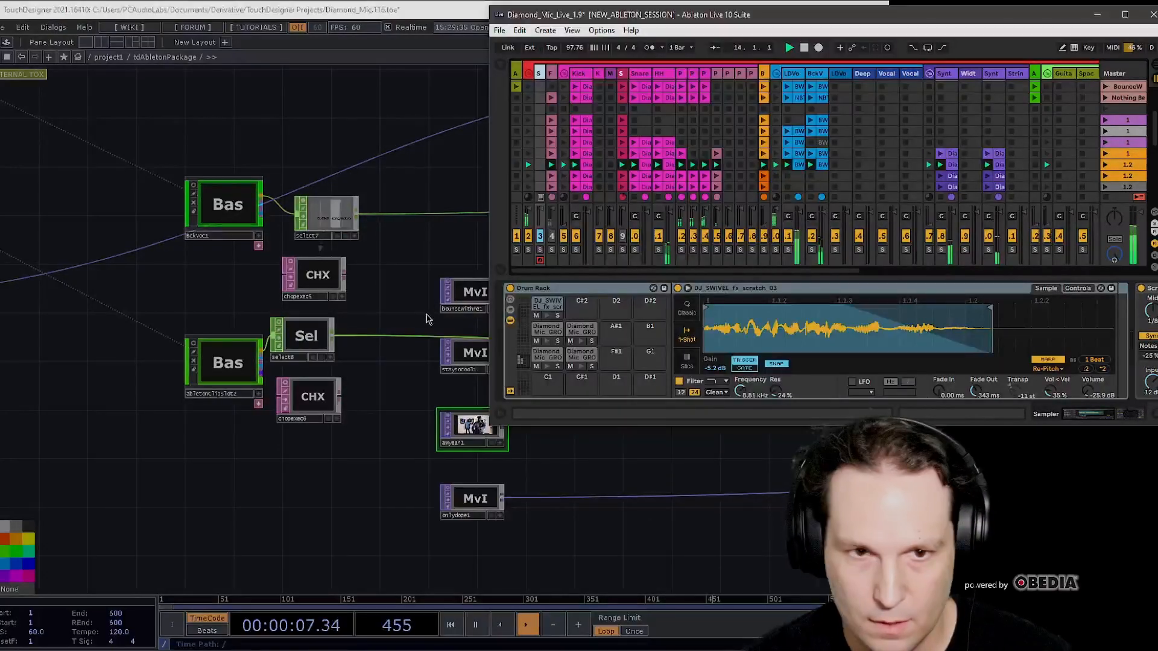
pyautogui.moveTo(427, 315); pyautogui.dragTo(404, 287)
pyautogui.scroll(-12, 403, 401)
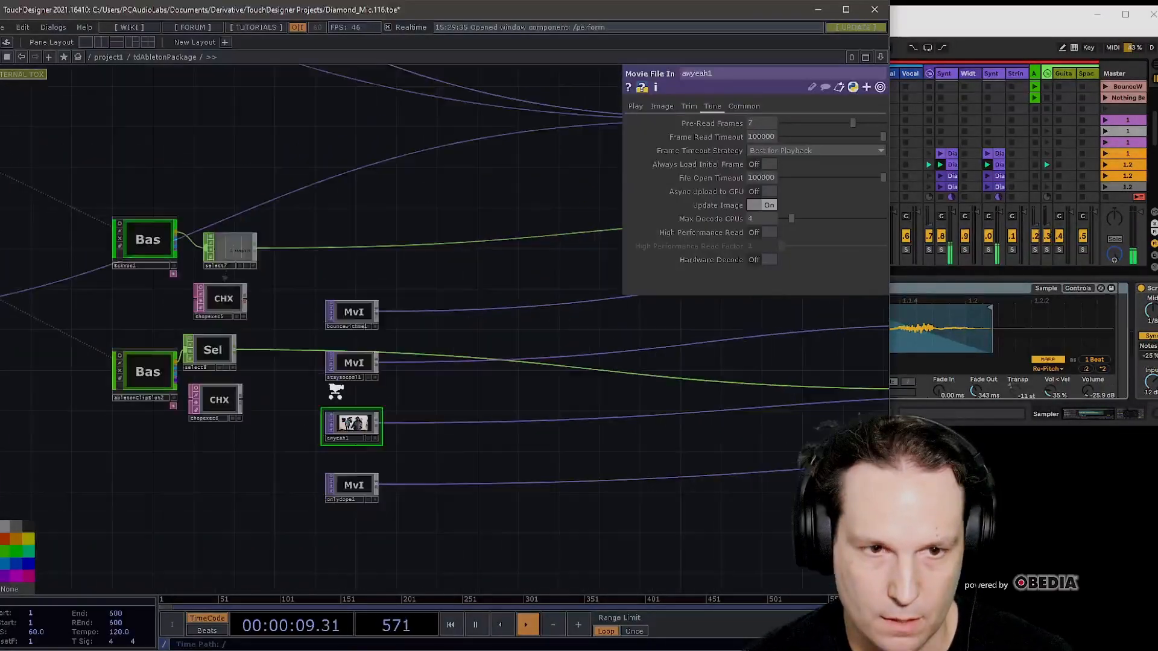
# - Open the chopexec3 script beside sceneSelect1 and read its scene-value conditions for the switches, movie inputs and CHOP Execute operators
pyautogui.scroll(10, 489, 343)
pyautogui.click(483, 306)
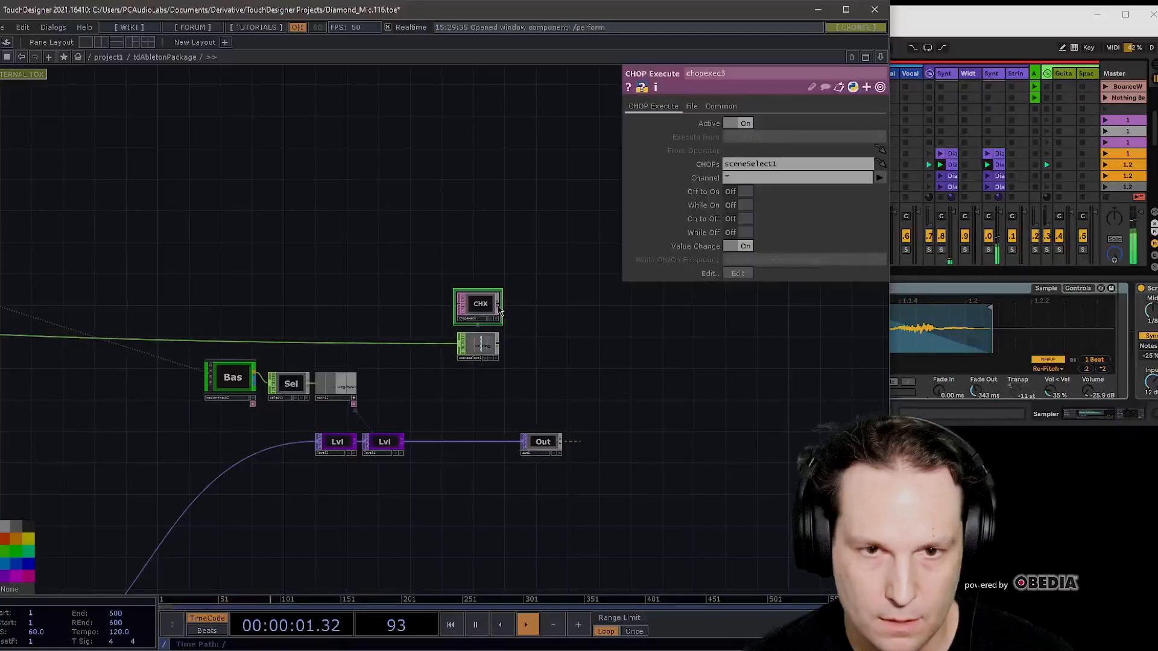
pyautogui.scroll(4, 543, 318)
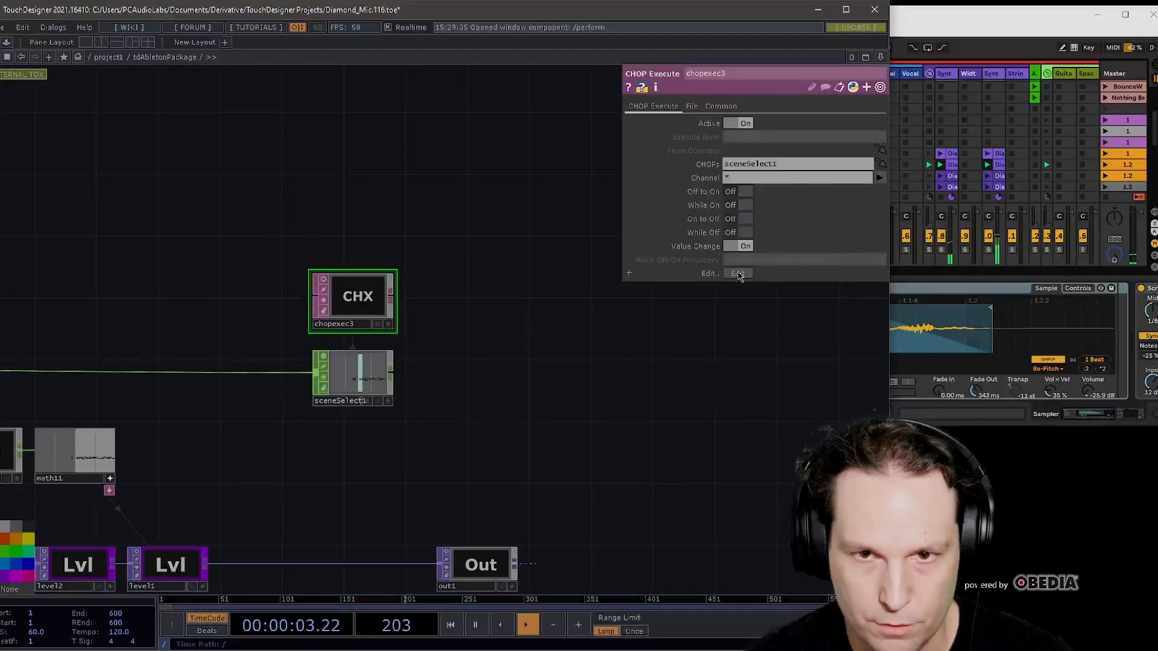
pyautogui.click(738, 273)
pyautogui.scroll(-15, 271, 286)
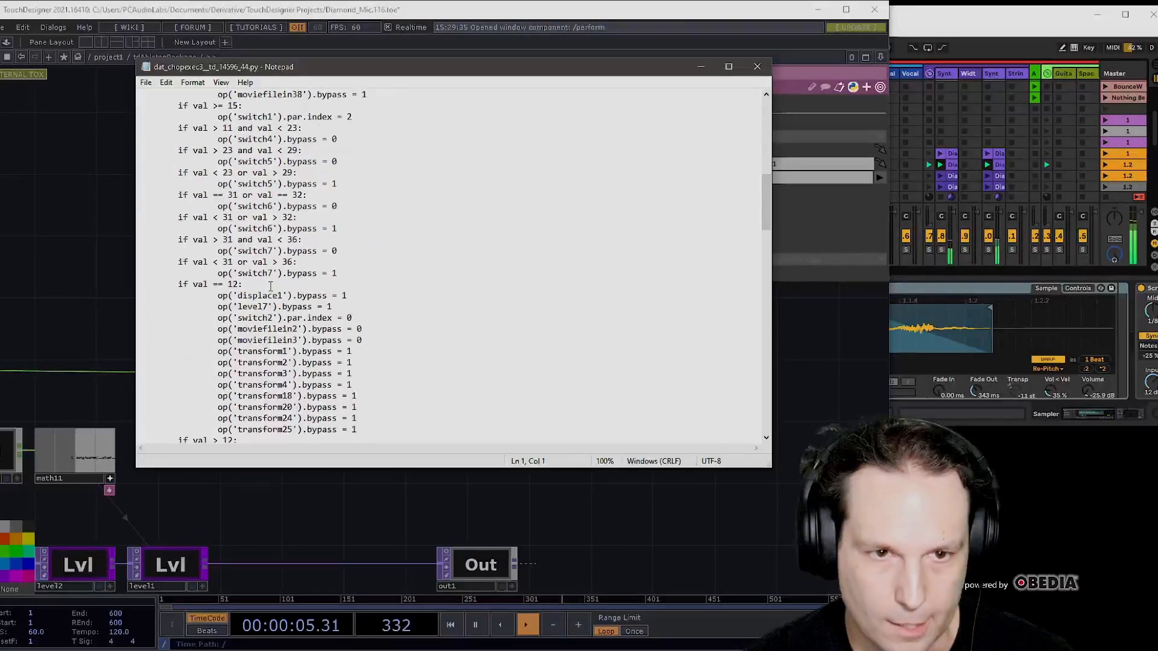
pyautogui.scroll(-4, 271, 286)
pyautogui.scroll(8, 270, 285)
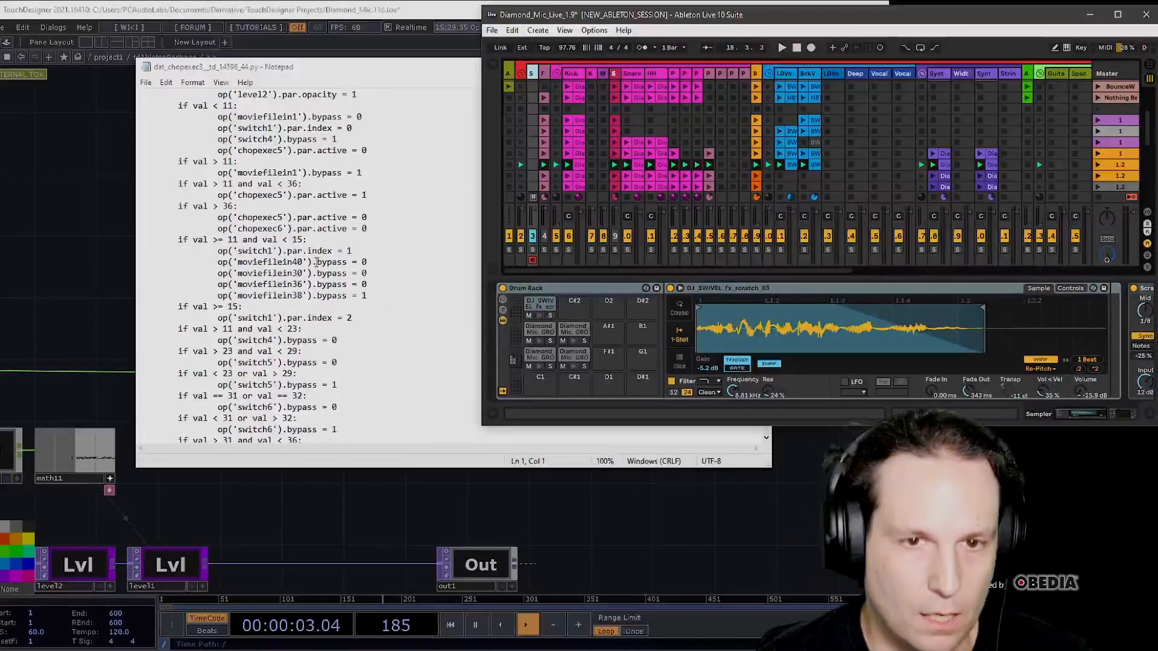
pyautogui.click(370, 296)
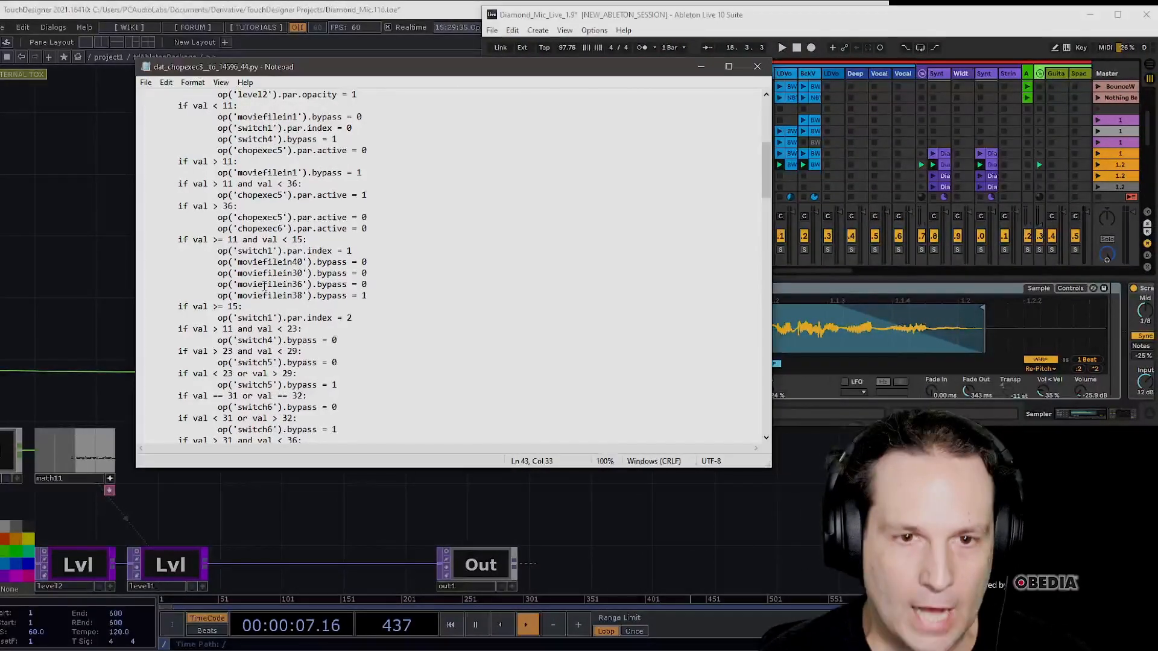
# - Compare the chopexec3 script with the select7 and chopexec5 operators it relates to in the network, and close the script
pyautogui.moveTo(345, 67); pyautogui.dragTo(565, 56)
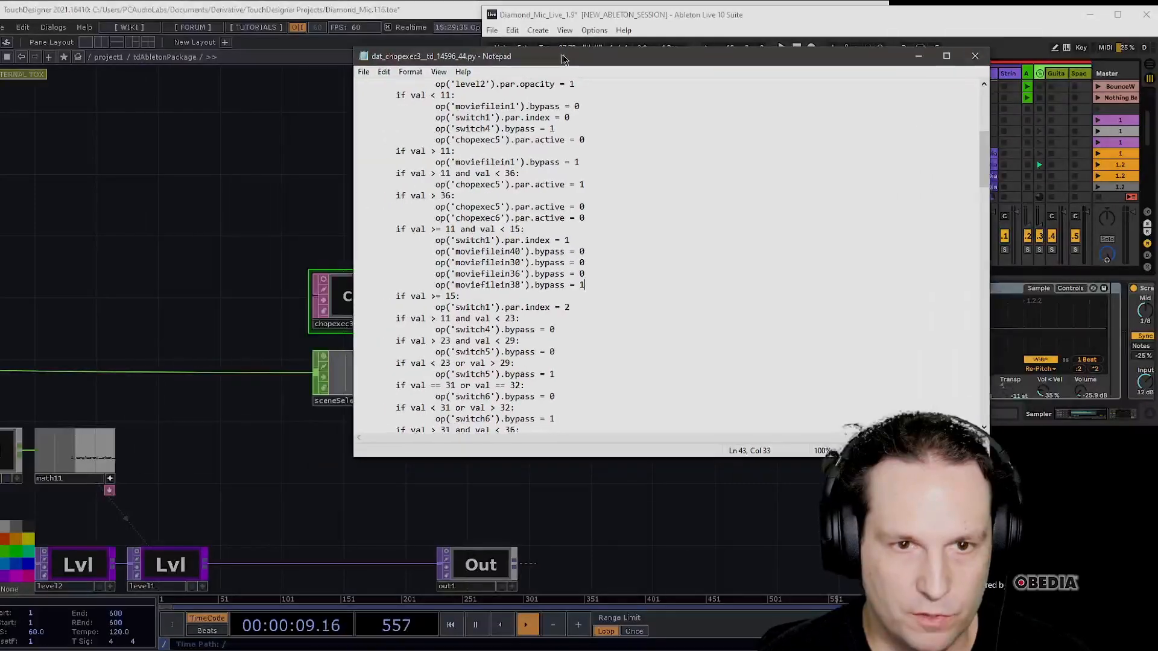
pyautogui.scroll(-10, 323, 339)
pyautogui.click(287, 451)
pyautogui.scroll(10, 314, 362)
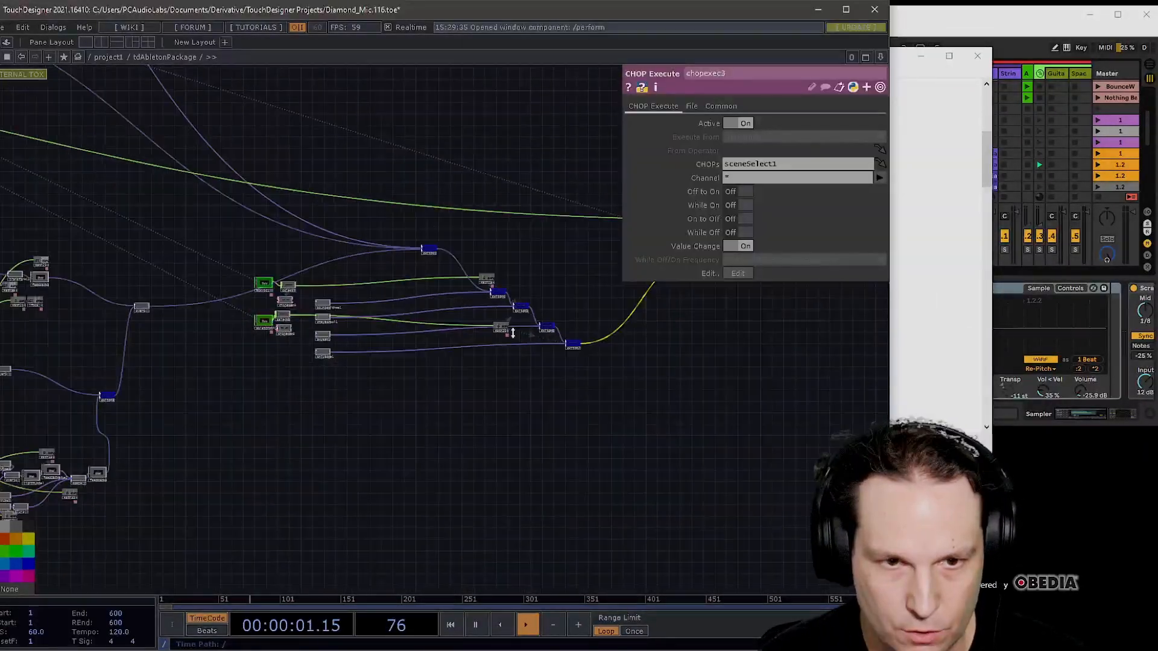
pyautogui.scroll(2, 271, 189)
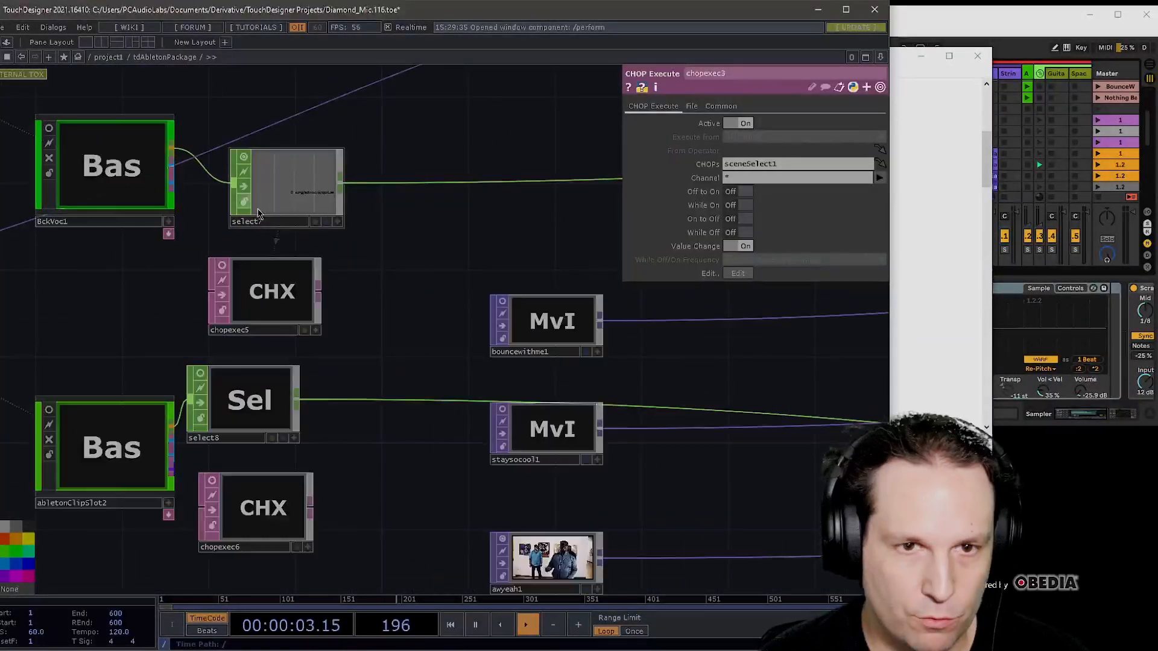
pyautogui.hscroll(3, 464, 251)
pyautogui.click(913, 348)
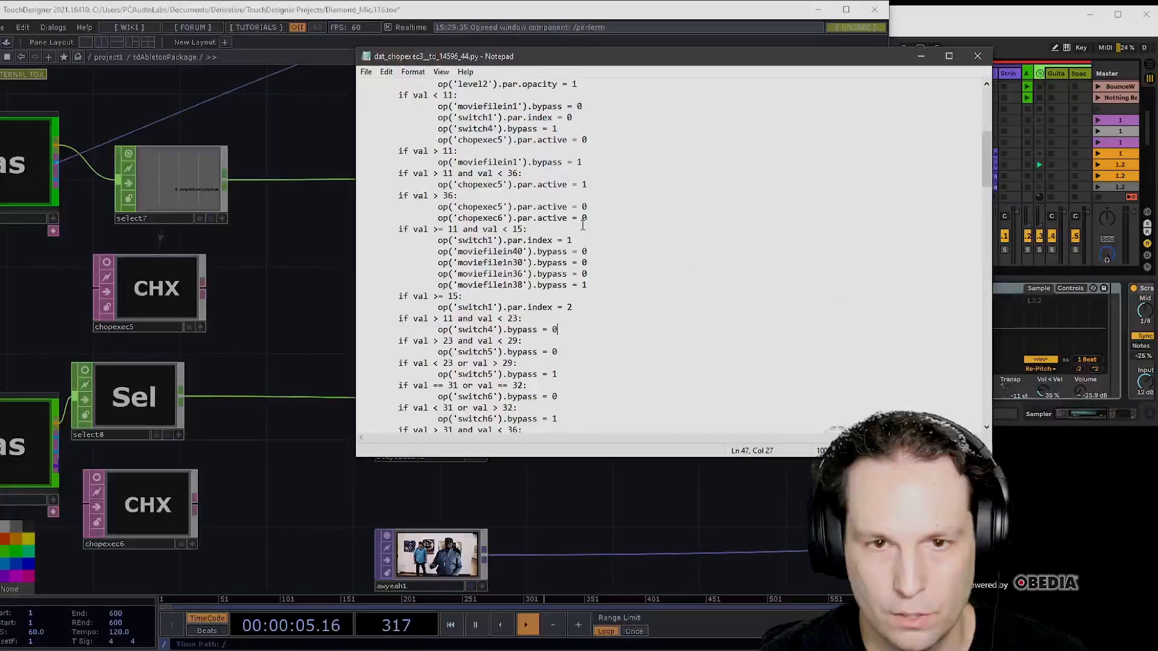
pyautogui.click(982, 59)
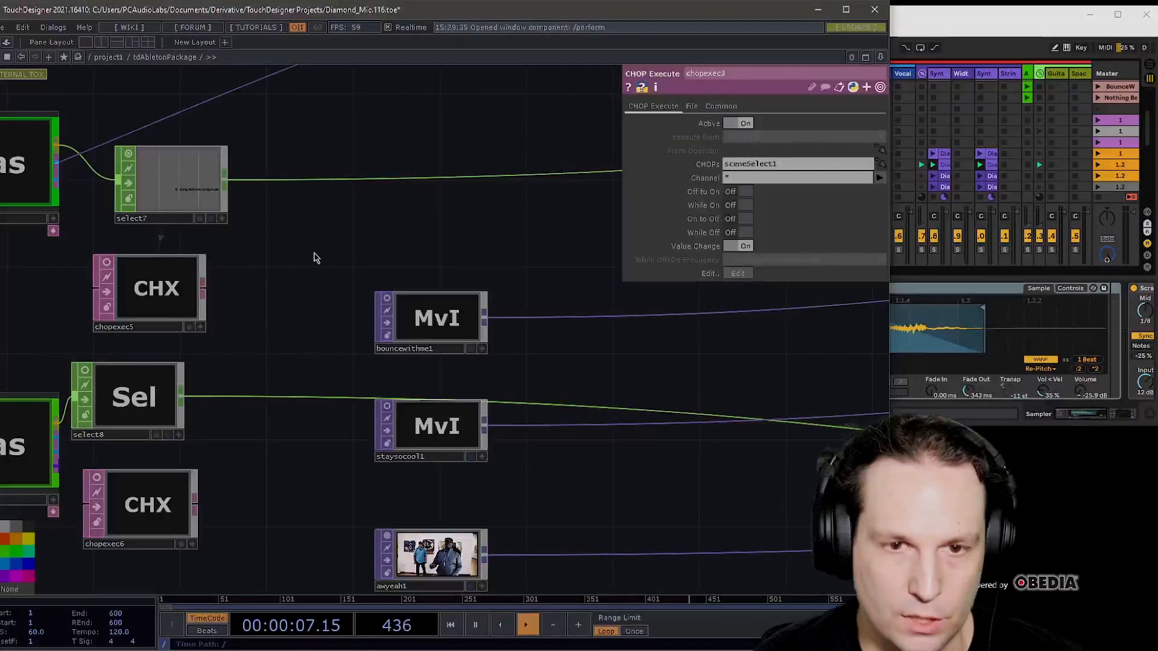
# - Inspect the awyeah1 movie input up close and review its playback and image parameters
pyautogui.scroll(-3, 336, 238)
pyautogui.scroll(-5, 313, 346)
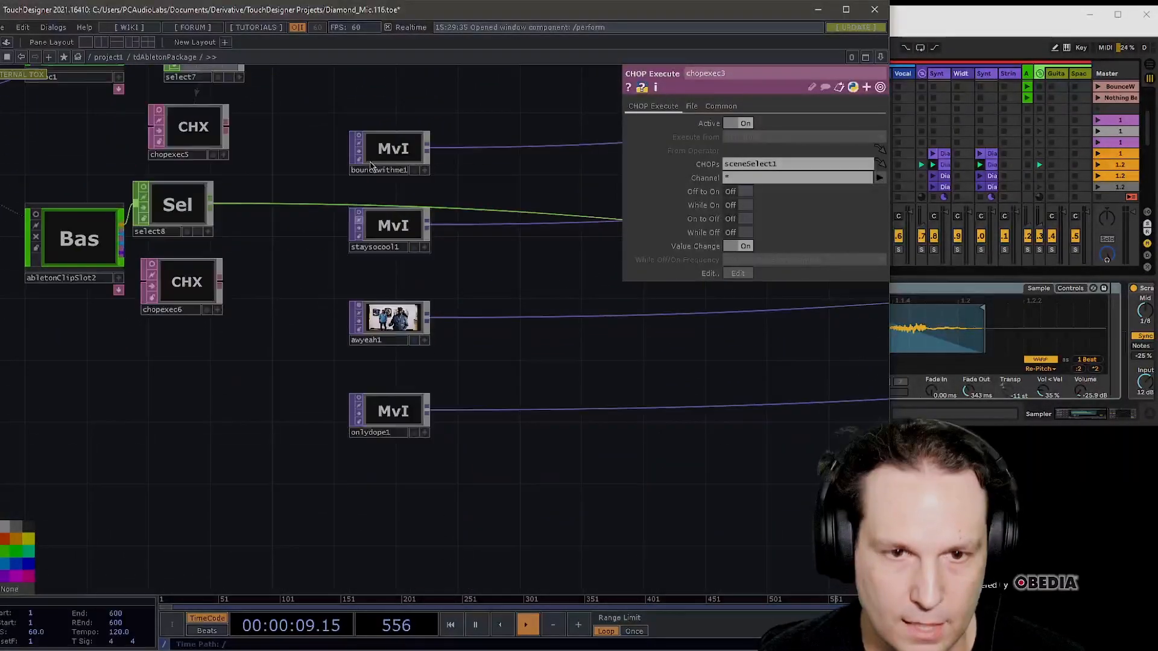
pyautogui.scroll(4, 352, 337)
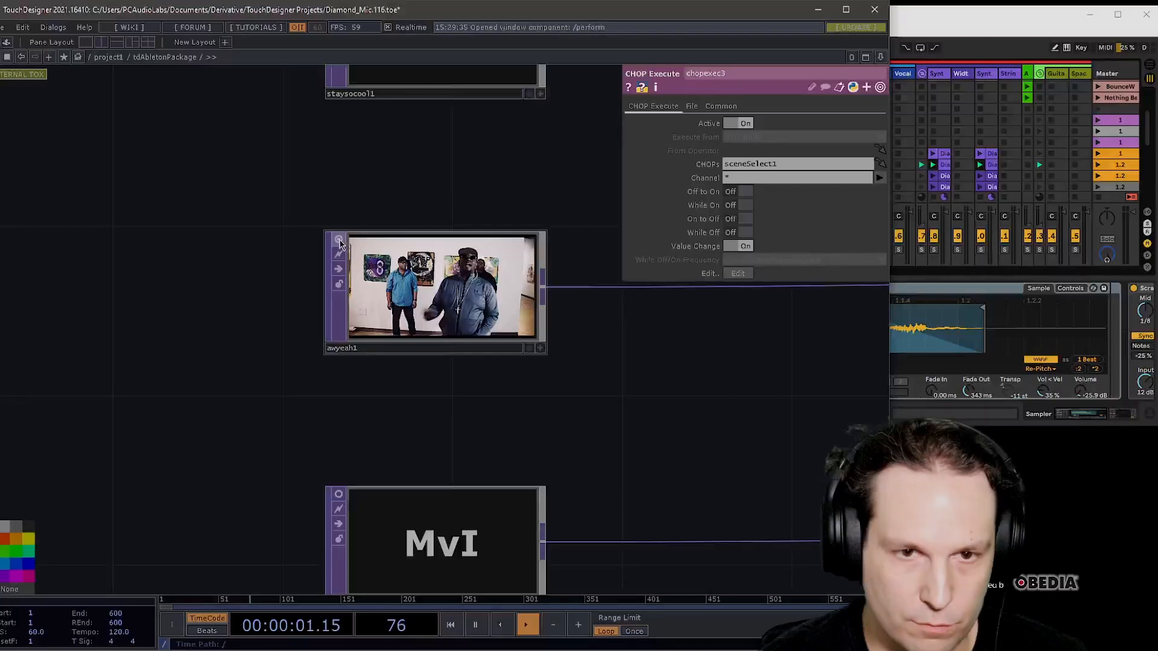
pyautogui.scroll(2, 338, 242)
pyautogui.click(525, 290)
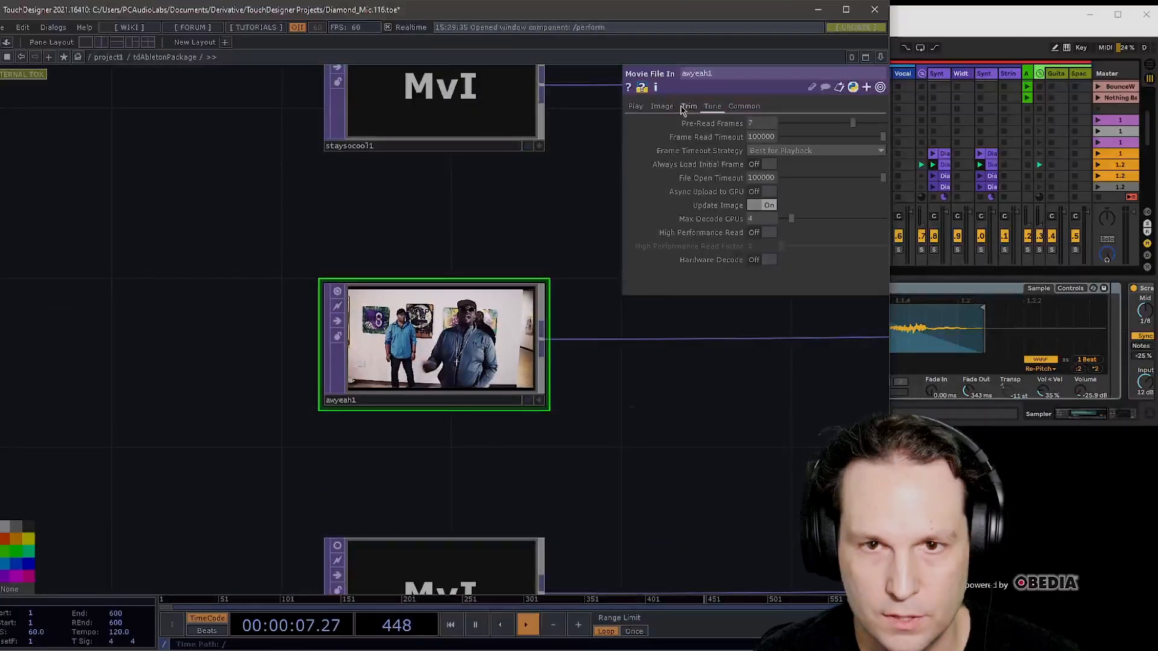
pyautogui.click(634, 108)
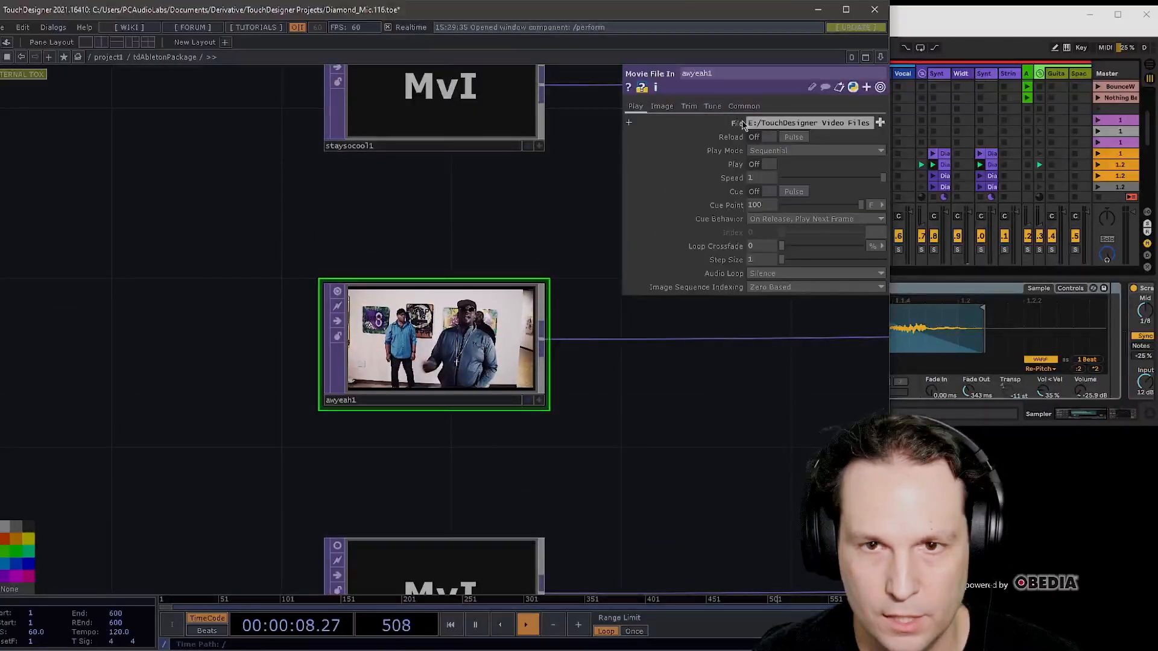
pyautogui.click(662, 107)
pyautogui.click(635, 107)
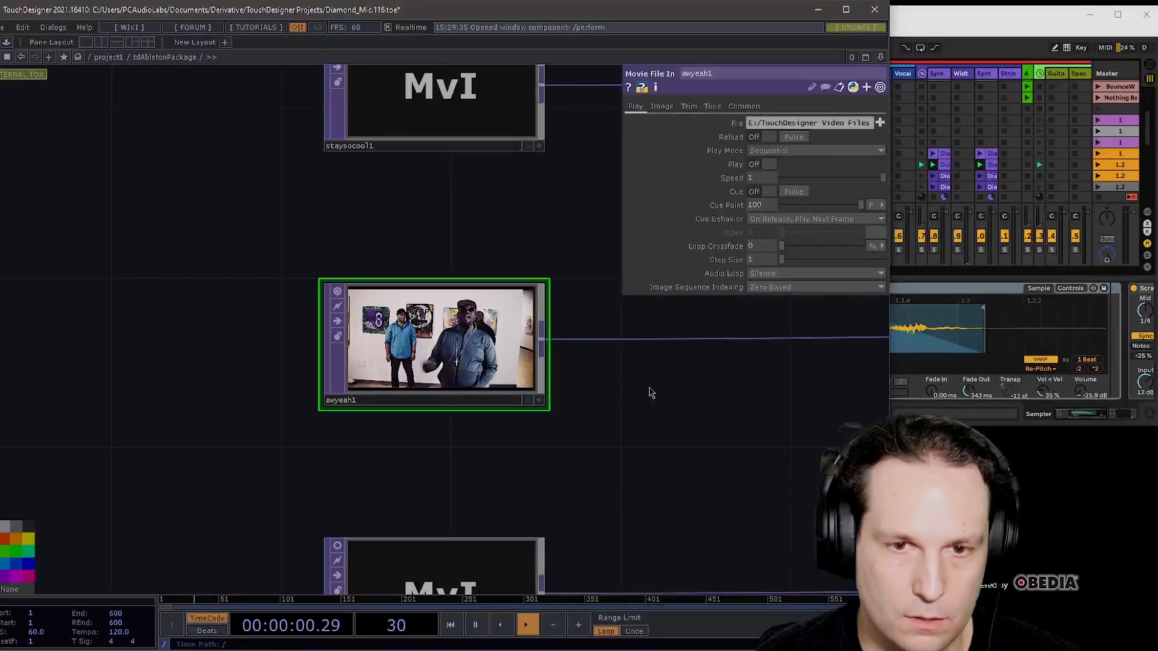
# - Launch a 1.2 scene in Ableton Live and watch the bouncewithme1 and awyeah1 clips play in TouchDesigner
pyautogui.click(921, 15)
pyautogui.scroll(-4, 954, 109)
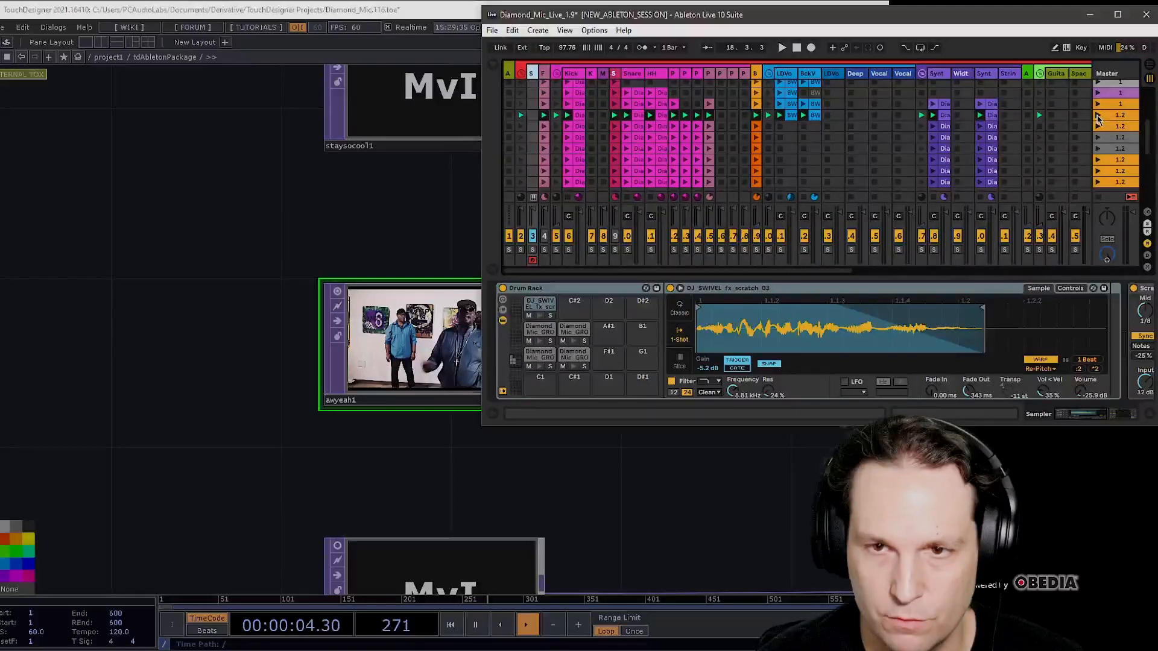
pyautogui.click(729, 483)
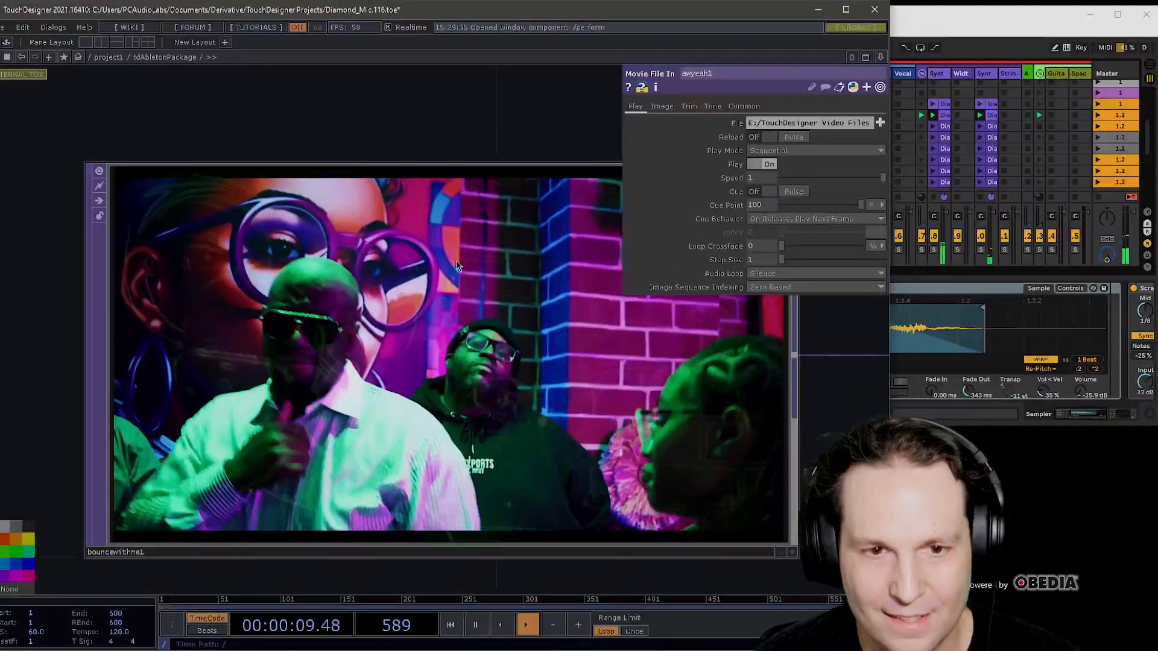
pyautogui.scroll(-4, 480, 163)
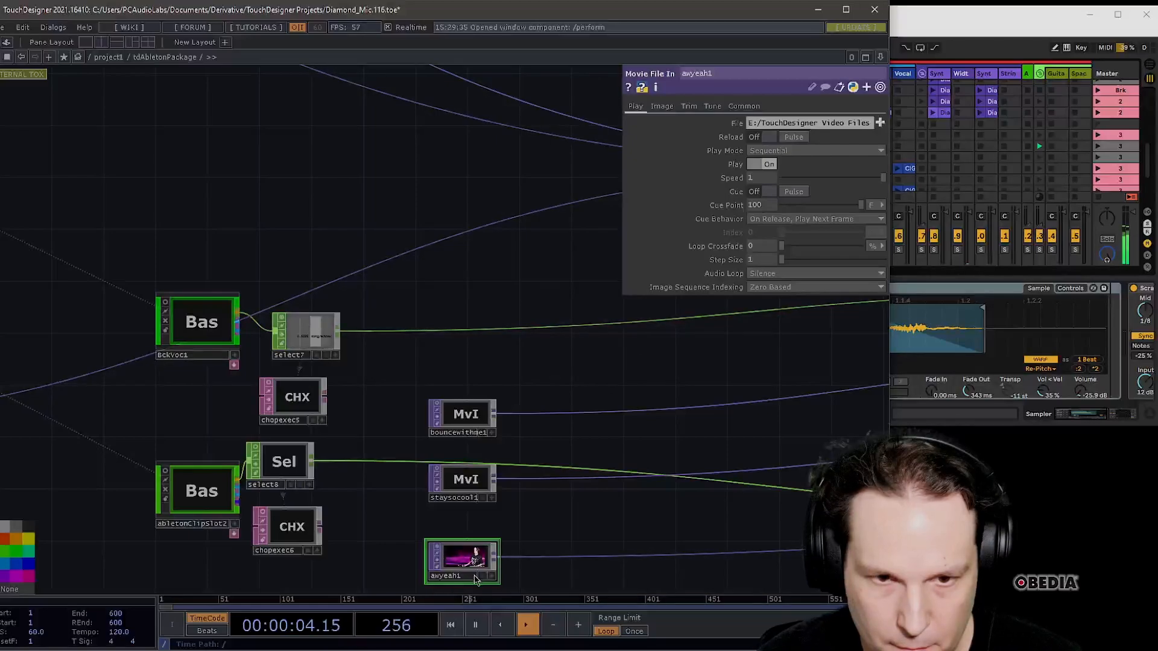
pyautogui.scroll(8, 474, 580)
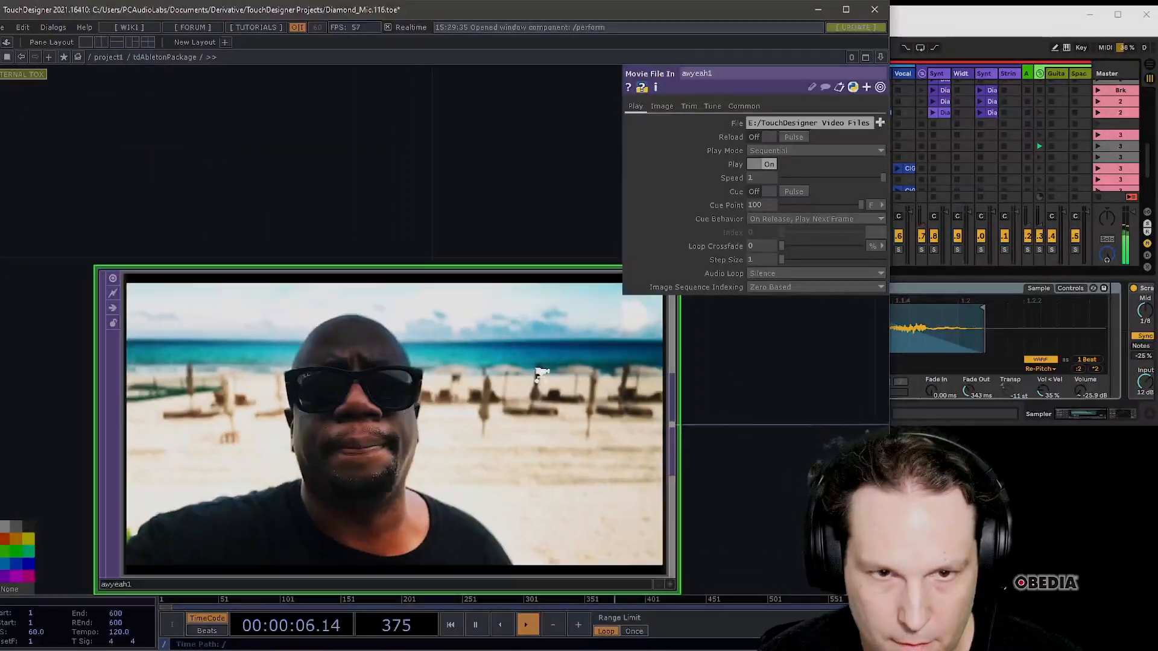
pyautogui.scroll(-2, 541, 372)
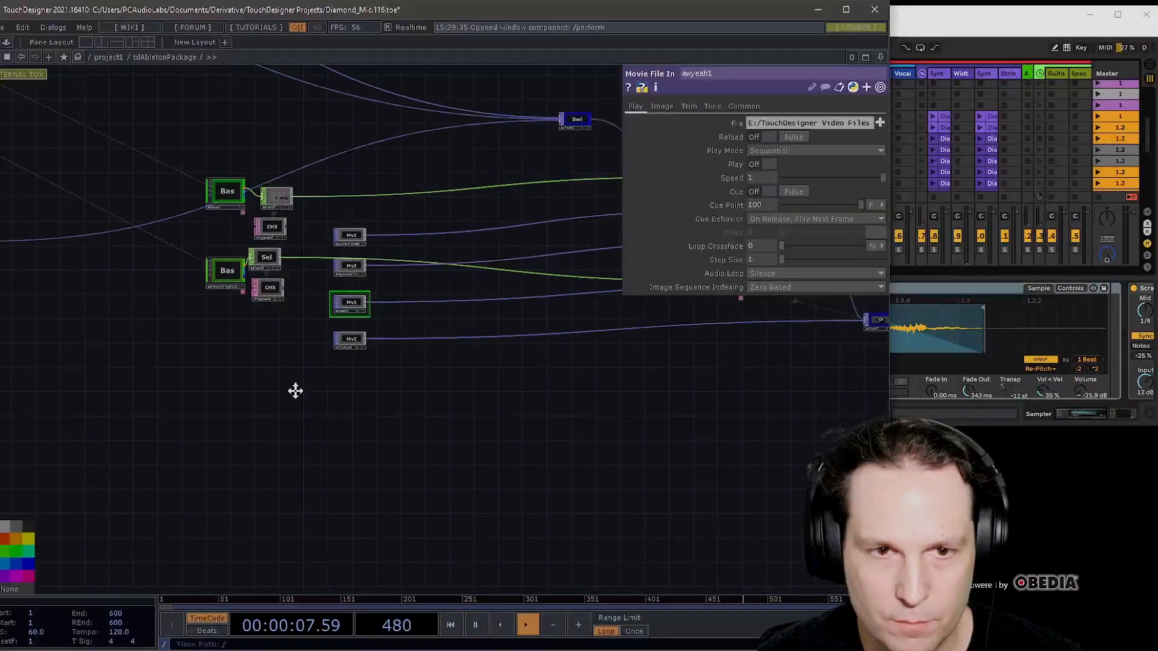
# - Turn on the viewers of moviefilein4 through moviefilein8 and examine the moviefilein4 graphic up close
pyautogui.scroll(-5, 295, 391)
pyautogui.moveTo(453, 162); pyautogui.dragTo(765, 234)
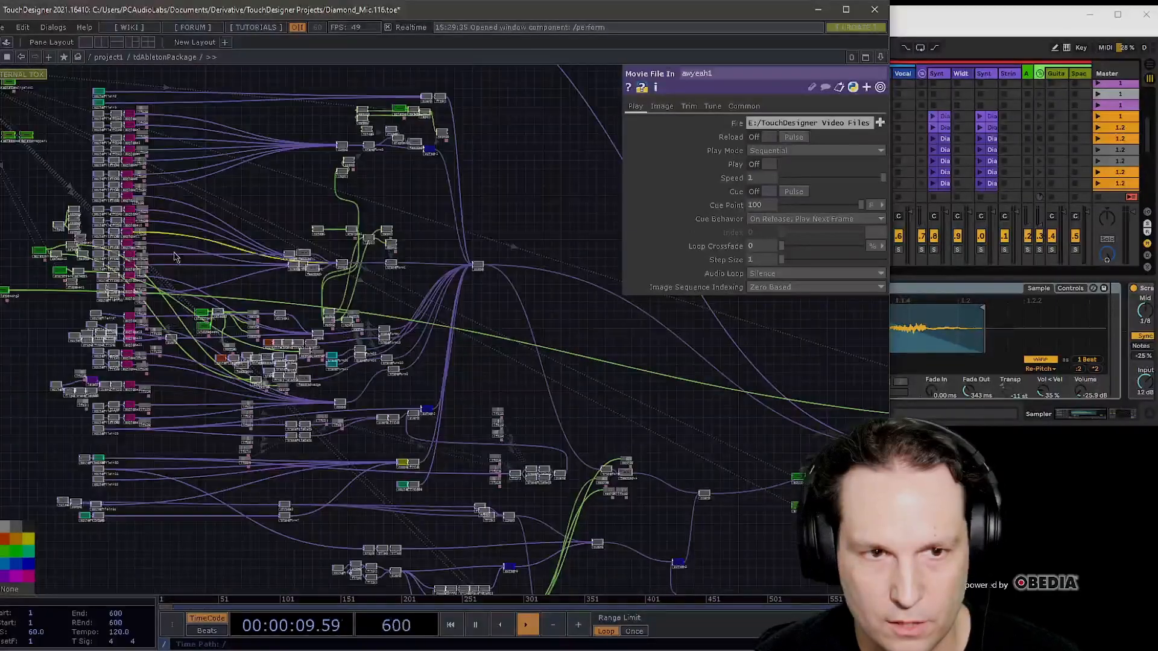
pyautogui.scroll(5, 310, 300)
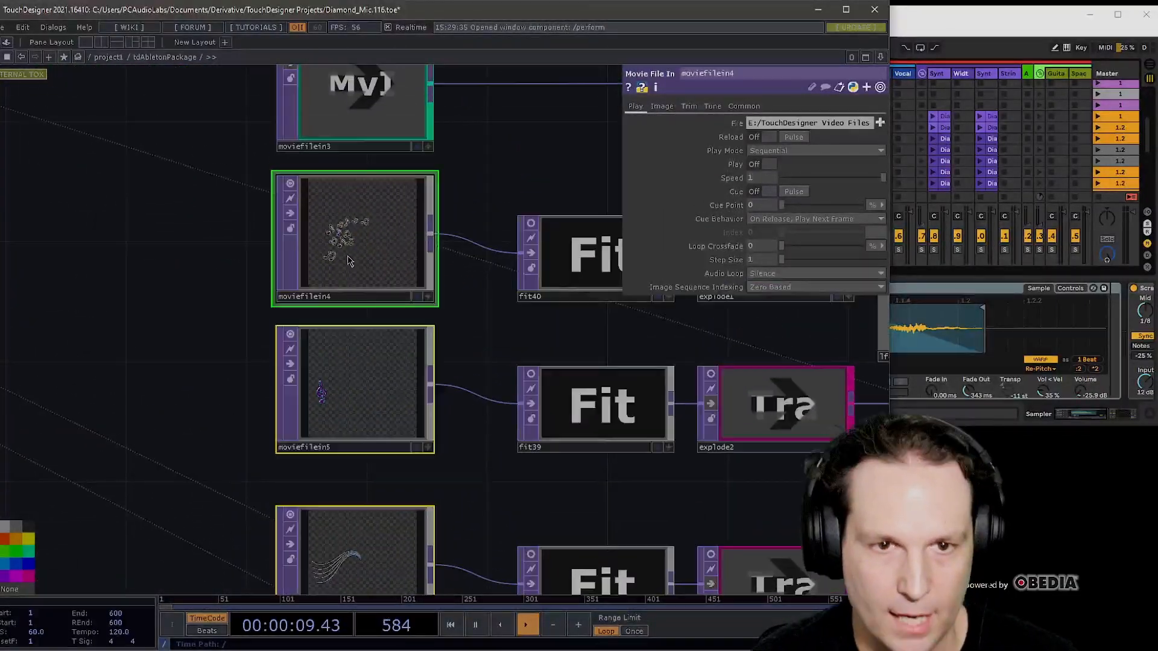
pyautogui.scroll(3, 348, 260)
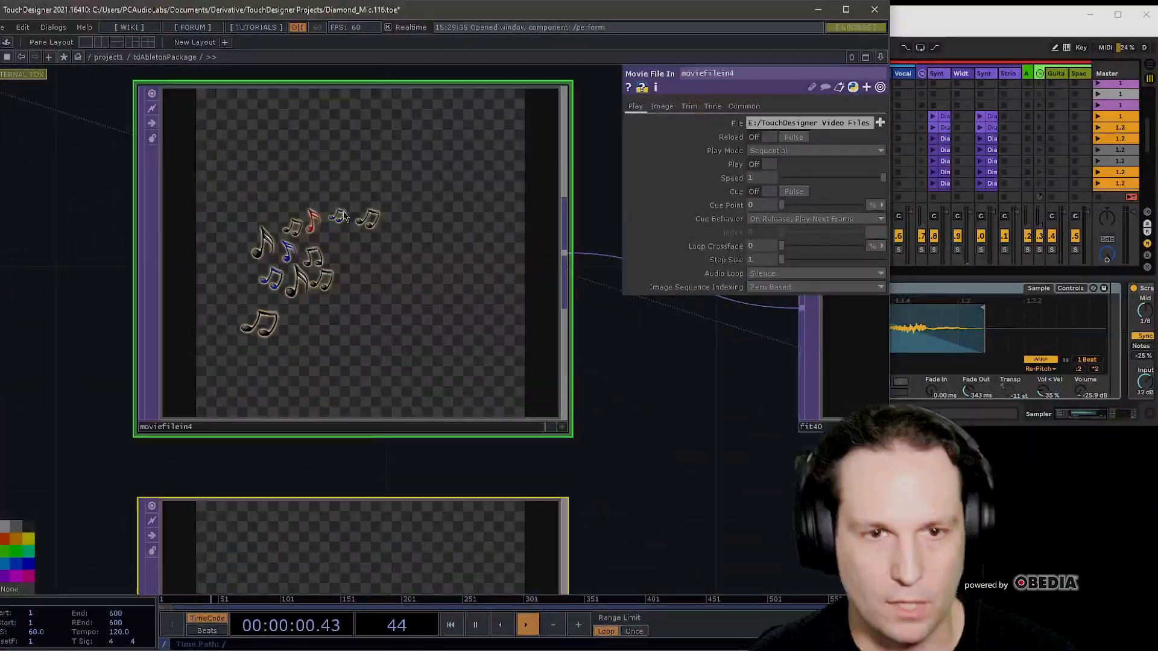
pyautogui.scroll(3, 315, 256)
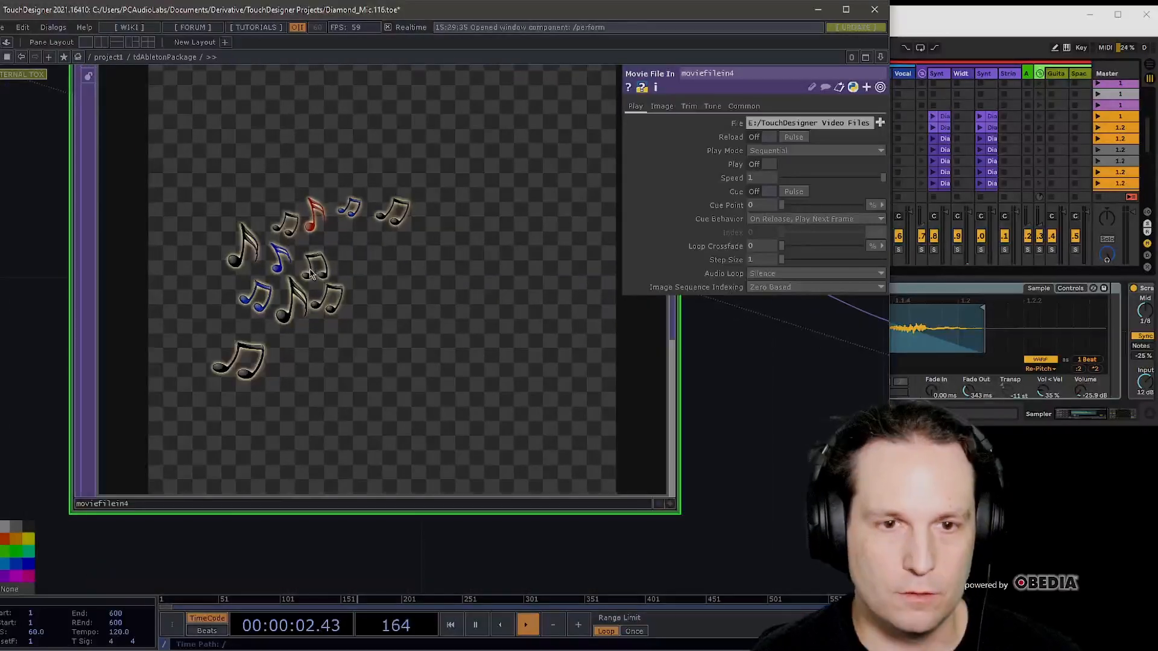
pyautogui.scroll(-3, 298, 352)
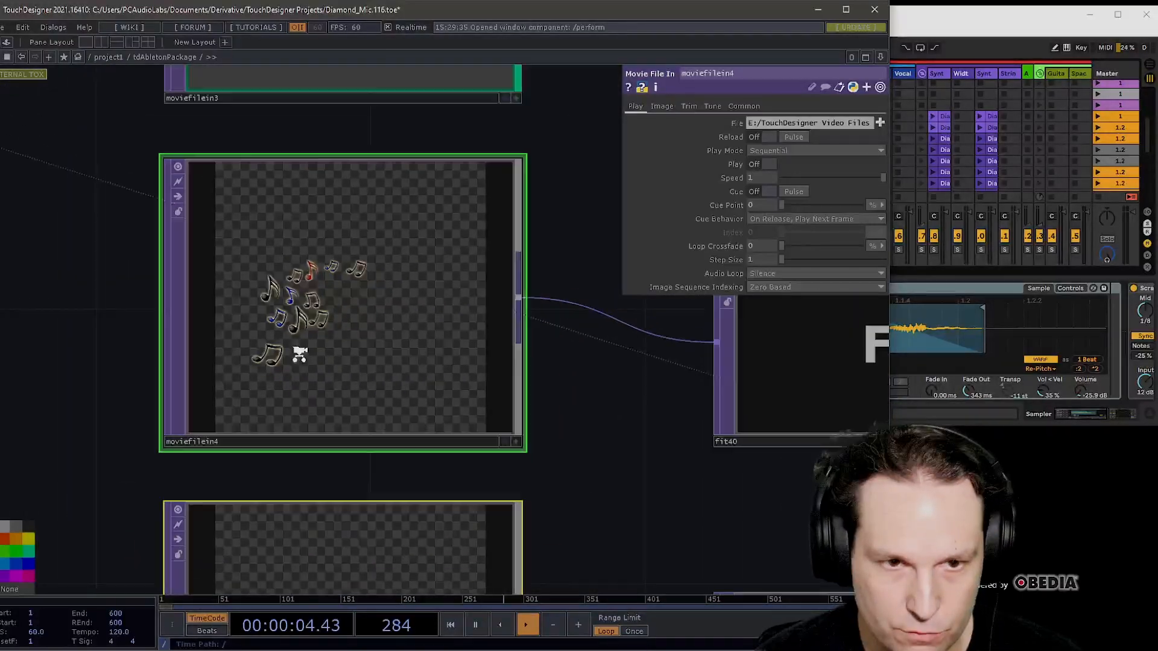
# - Examine the graphics in the moviefilein5, moviefilein6, moviefilein7 and moviefilein8 viewers one after another
pyautogui.moveTo(134, 418); pyautogui.dragTo(211, 133)
pyautogui.scroll(3, 352, 361)
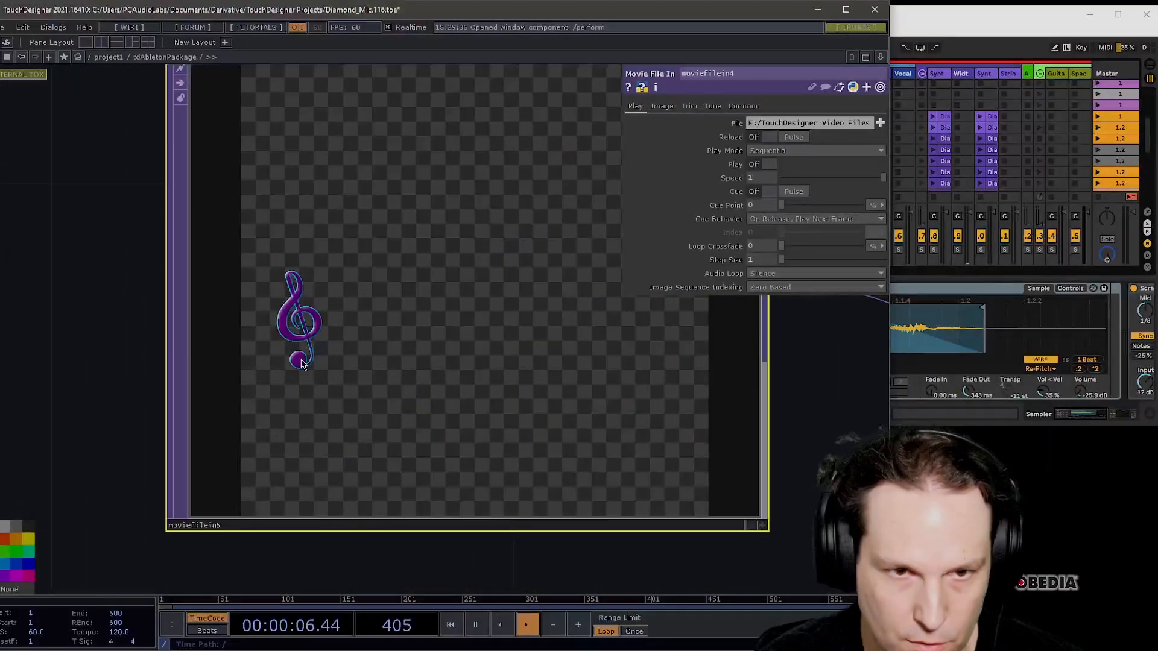
pyautogui.scroll(-5, 302, 360)
pyautogui.moveTo(207, 424); pyautogui.dragTo(193, 107)
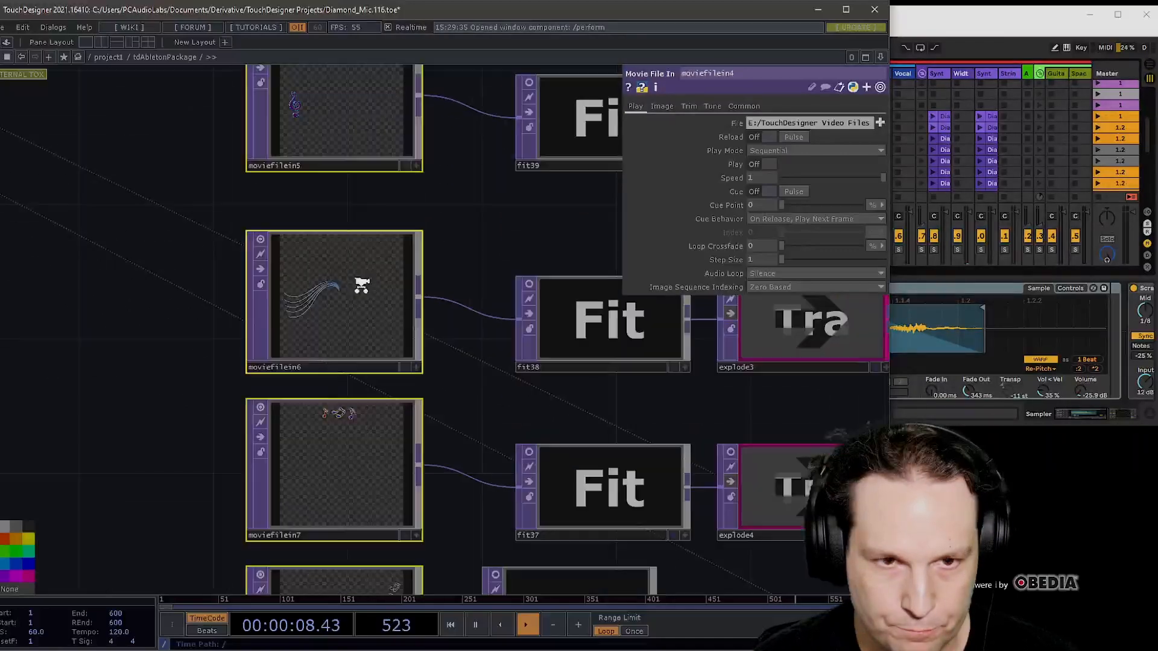
pyautogui.scroll(3, 361, 285)
pyautogui.scroll(-4, 290, 362)
pyautogui.moveTo(176, 439); pyautogui.dragTo(160, 362)
pyautogui.scroll(3, 271, 289)
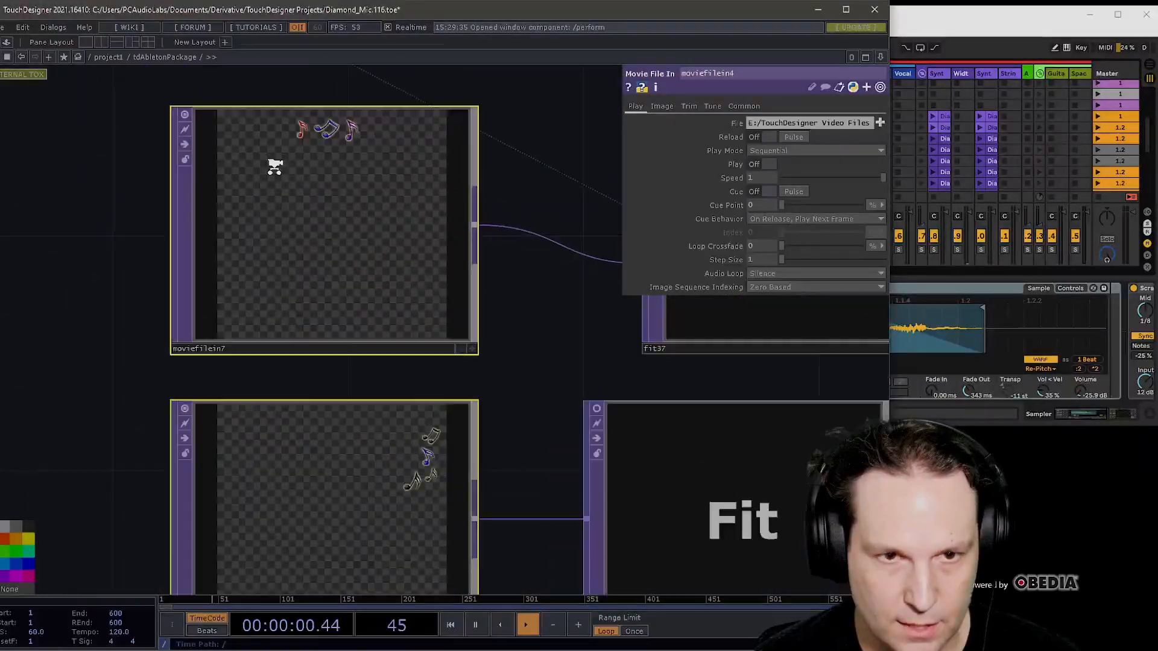
pyautogui.scroll(-4, 275, 167)
# - Turn on the viewers of moviefilein9, moviefilein10 and moviefilein11 and examine their graphics
pyautogui.moveTo(199, 422); pyautogui.dragTo(200, 196)
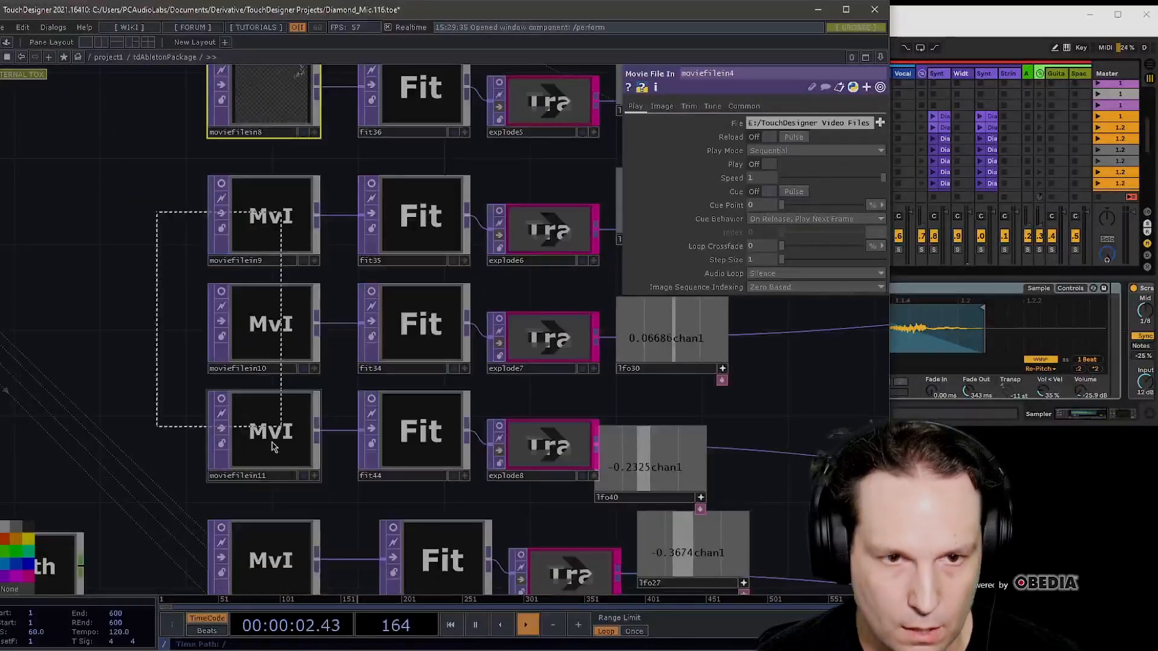
pyautogui.moveTo(272, 446); pyautogui.dragTo(230, 407, button='right')
pyautogui.scroll(5, 193, 400)
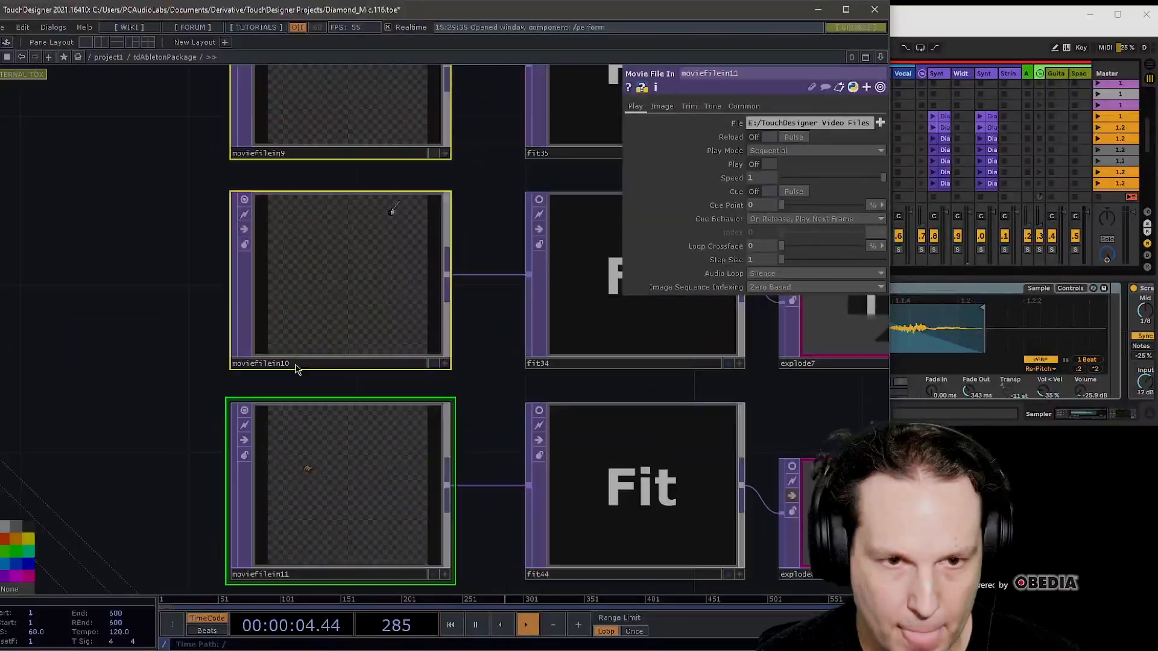
pyautogui.scroll(-5, 395, 438)
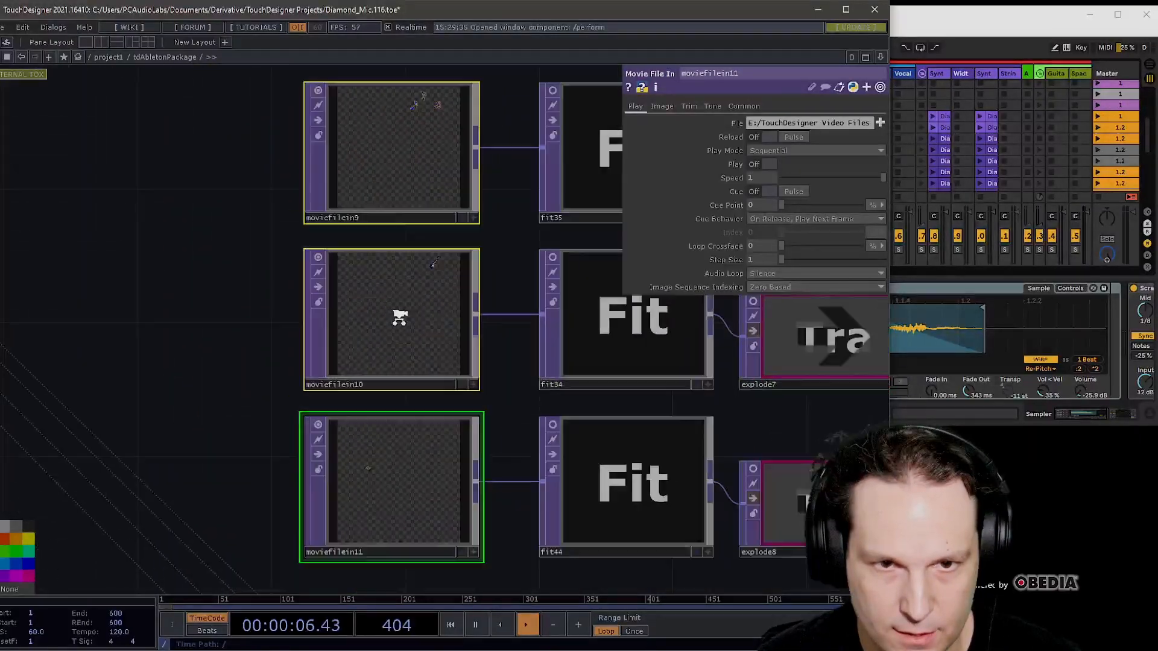
# - Turn on the viewers of moviefilein12 through moviefilein17 to show their graphics
pyautogui.scroll(6, 404, 235)
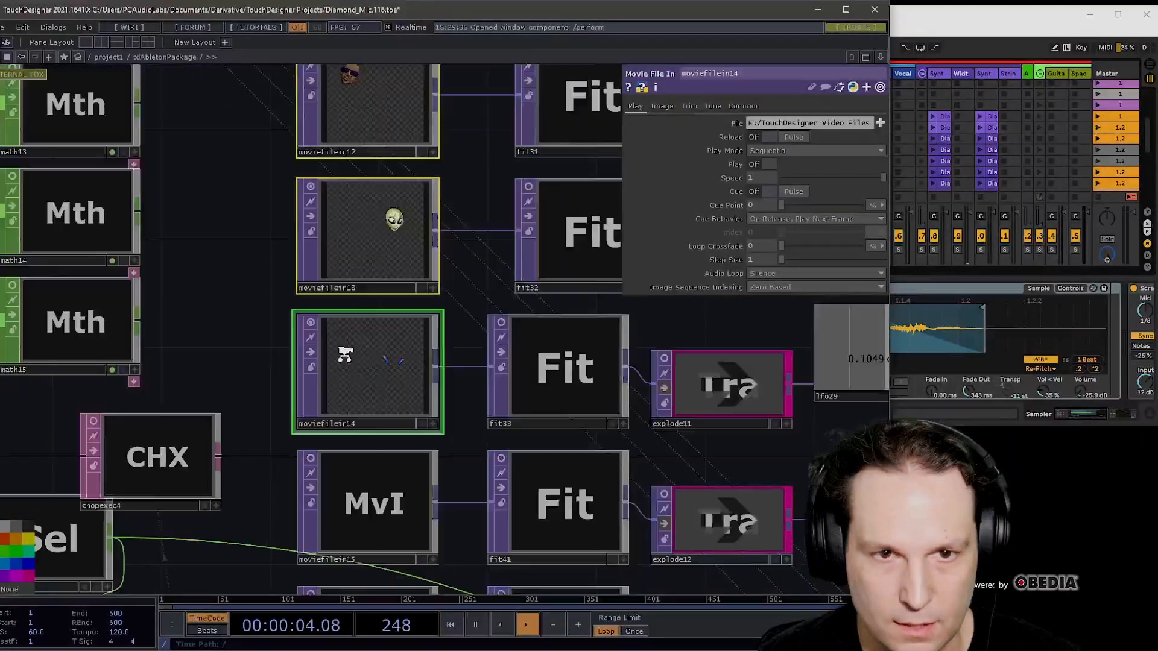
pyautogui.scroll(-3, 343, 346)
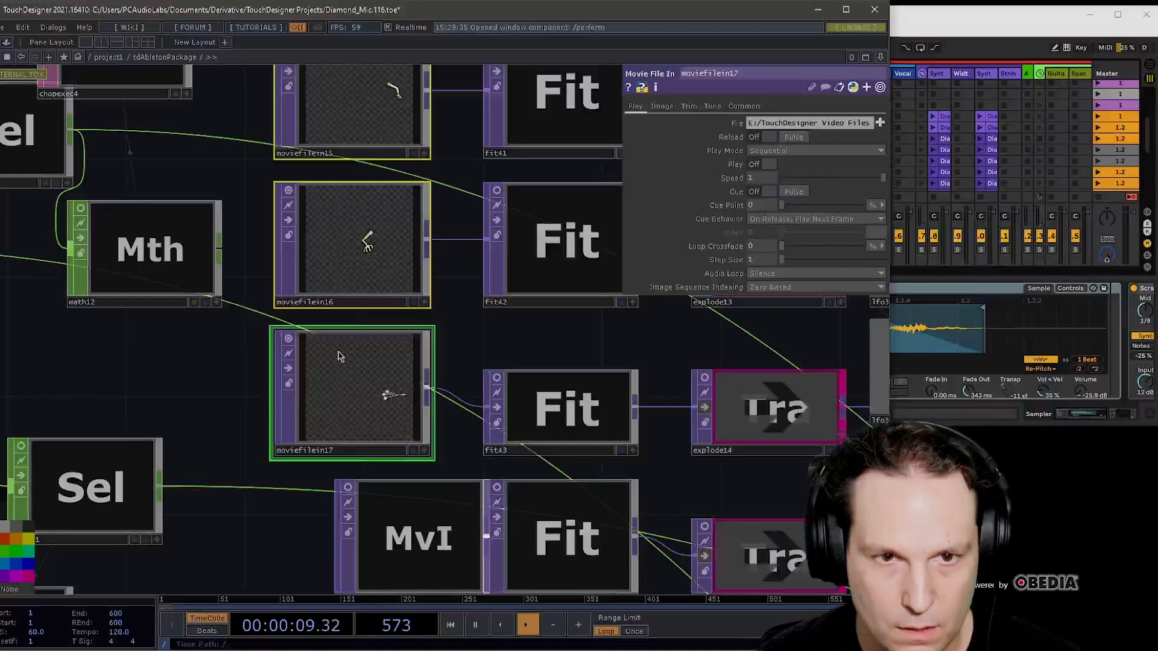
# - Turn on the viewer of feedback1 beside transform11 and examine its arm graphic up close
pyautogui.scroll(-6, 263, 406)
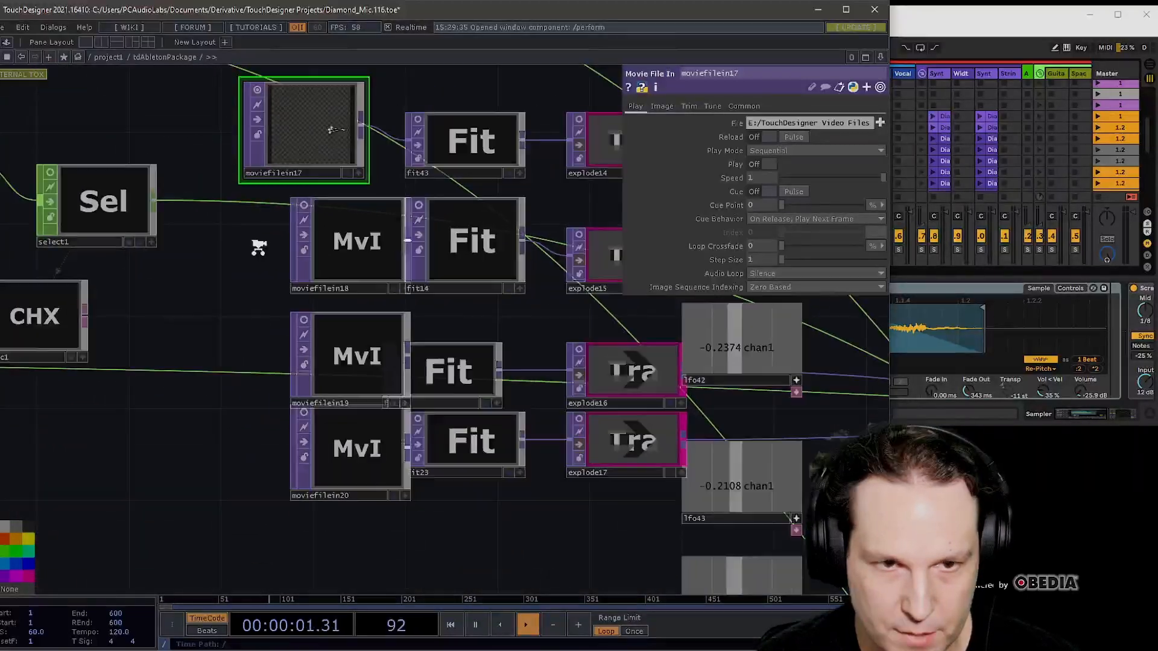
pyautogui.scroll(-2, 253, 445)
pyautogui.scroll(8, 289, 303)
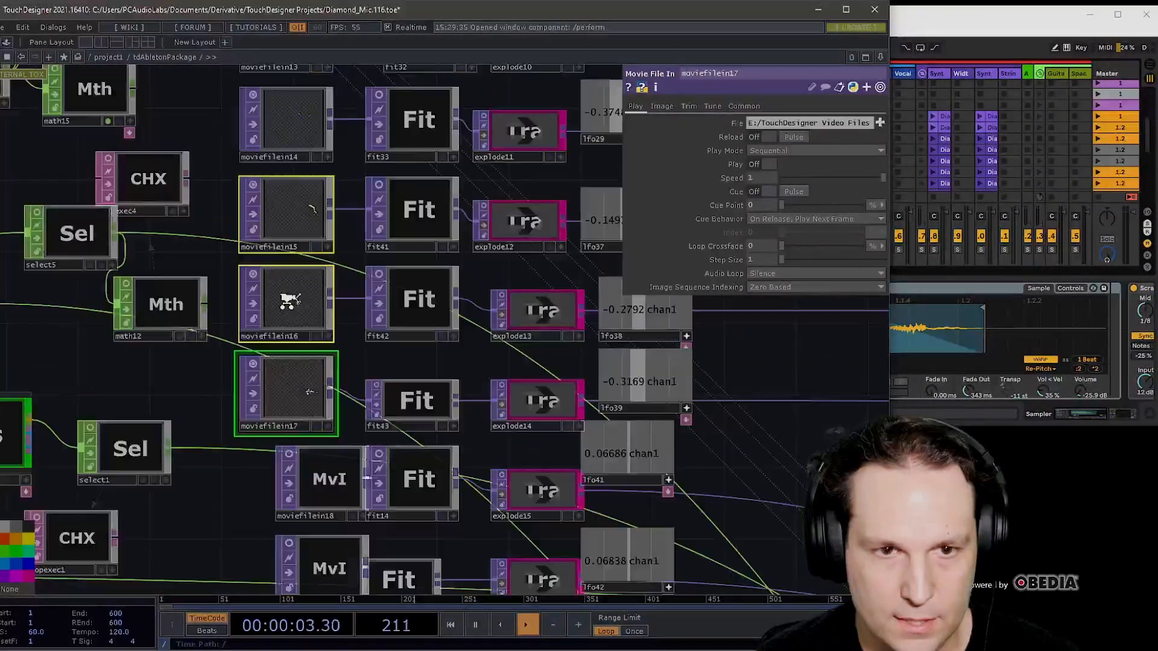
pyautogui.hscroll(3, 388, 383)
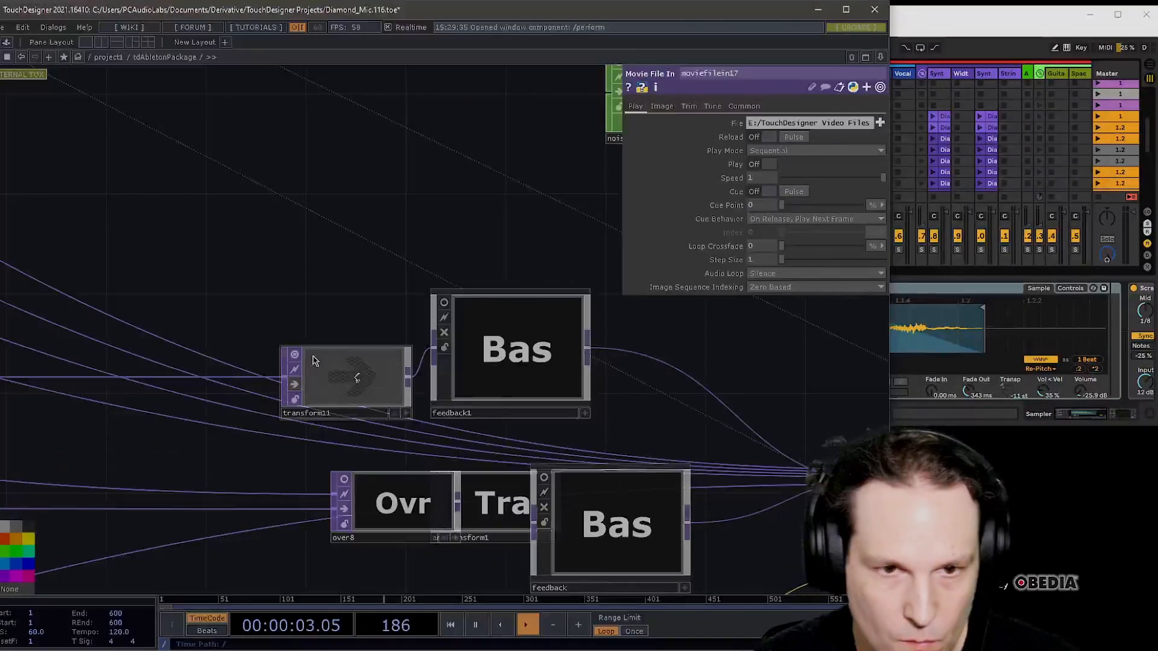
pyautogui.click(444, 303)
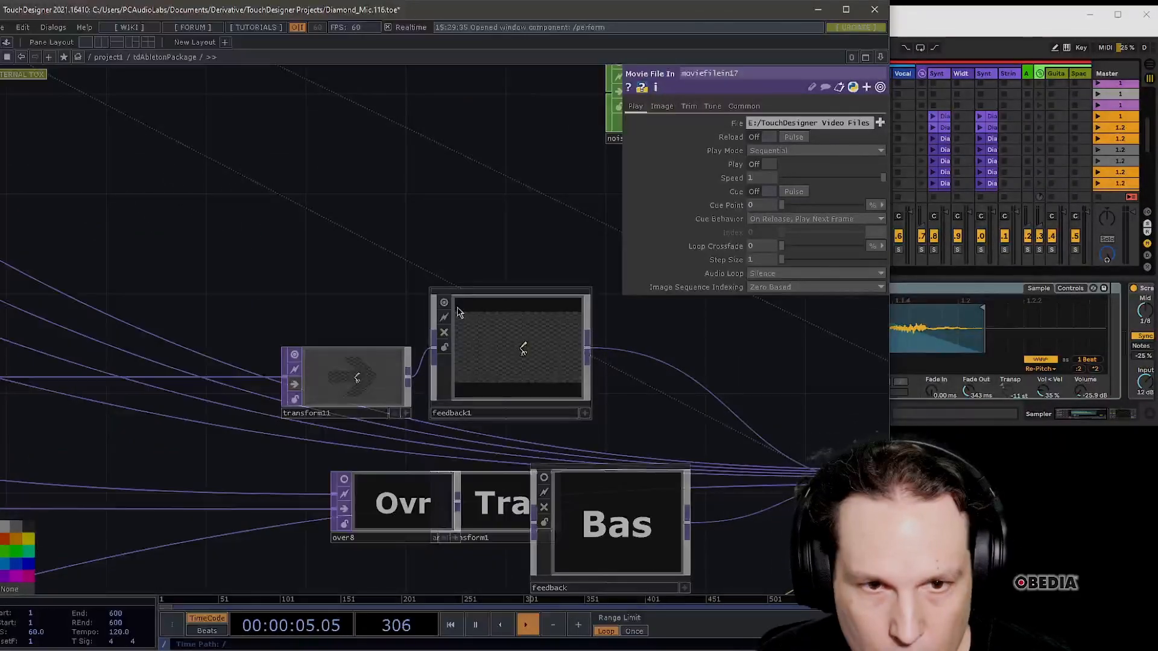
pyautogui.scroll(5, 550, 370)
pyautogui.scroll(-5, 584, 380)
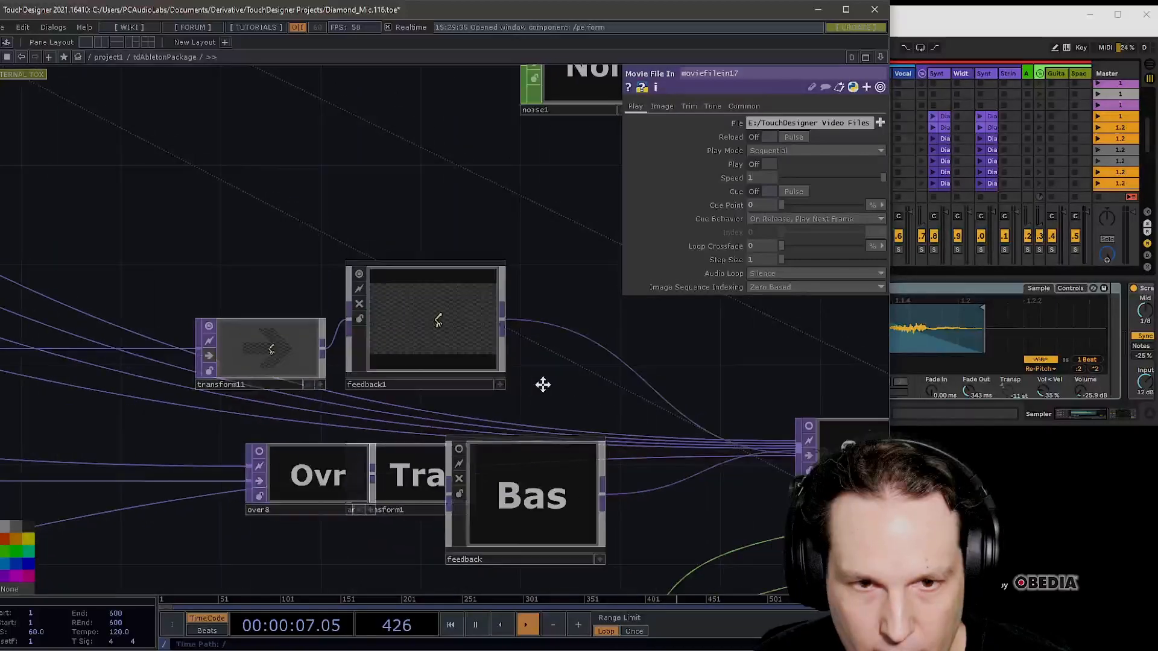
pyautogui.moveTo(543, 384); pyautogui.dragTo(512, 380)
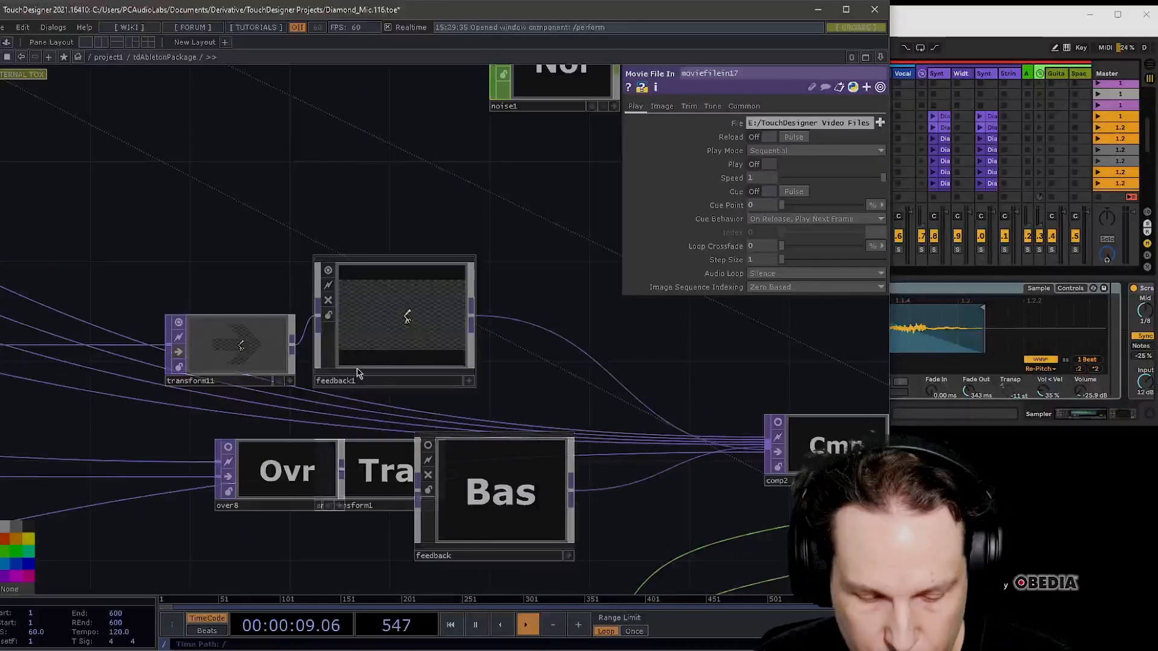
pyautogui.scroll(5, 398, 321)
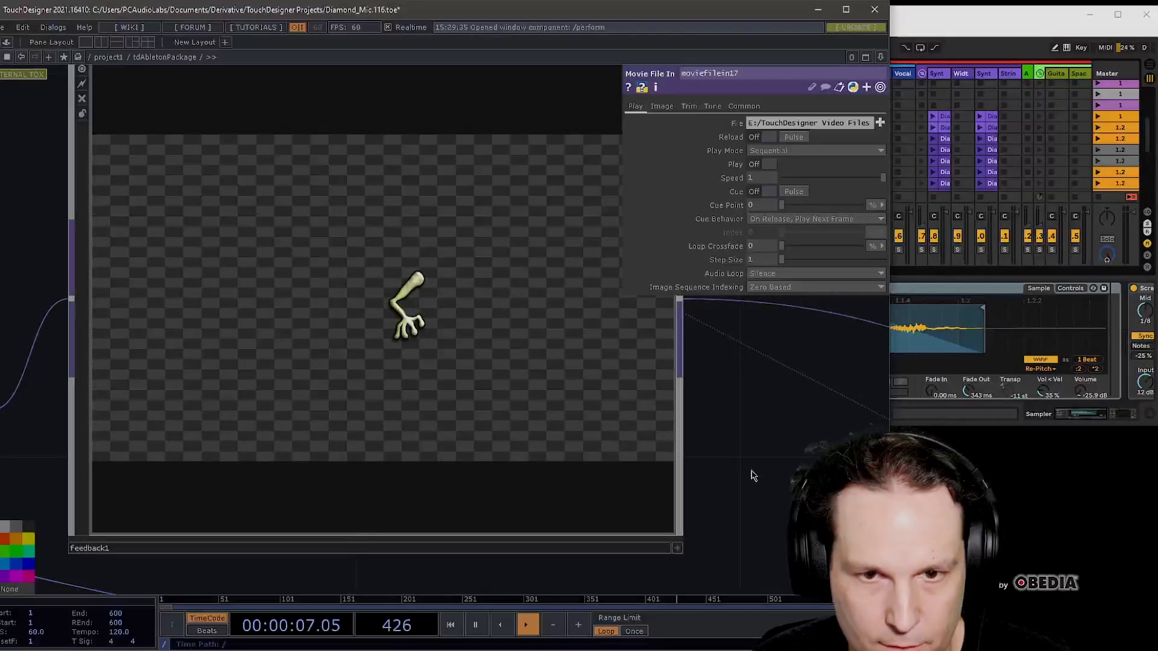
pyautogui.scroll(-8, 581, 315)
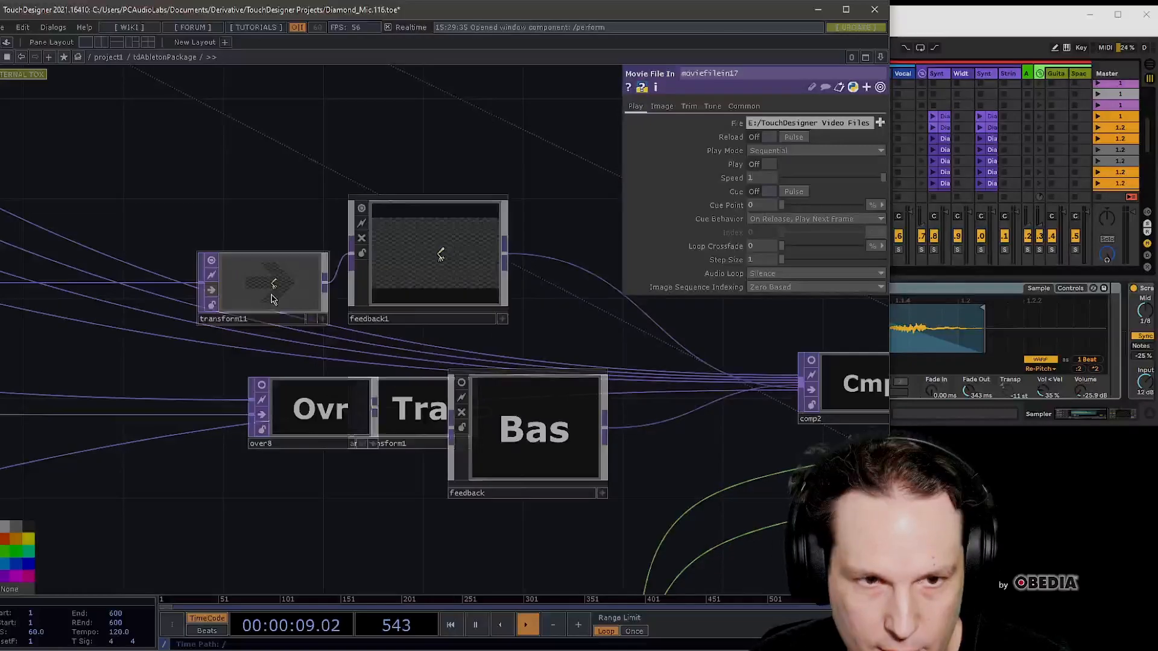
# - Select transform11 and examine its Translate and Rotate parameters with their math CHOP references
pyautogui.click(268, 284)
pyautogui.moveTo(129, 369); pyautogui.dragTo(338, 426)
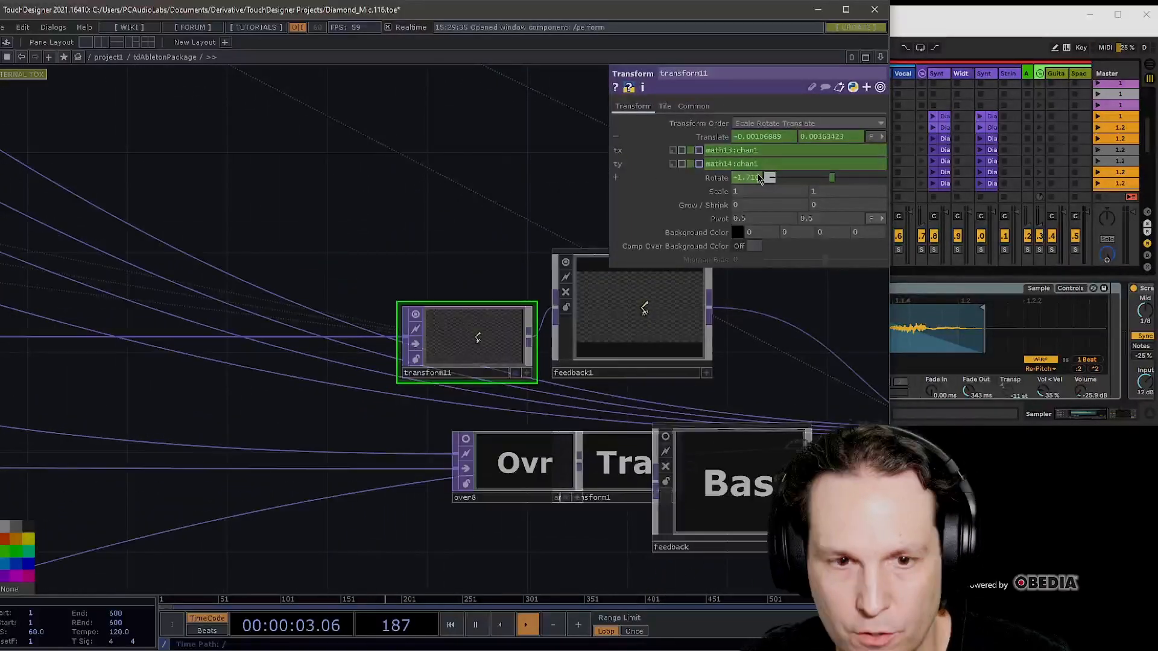
pyautogui.moveTo(478, 235); pyautogui.dragTo(761, 253)
# - Turn on the viewers of math13, math14 and math15, the Math CHOPs fed by lfo17
pyautogui.scroll(-10, 471, 250)
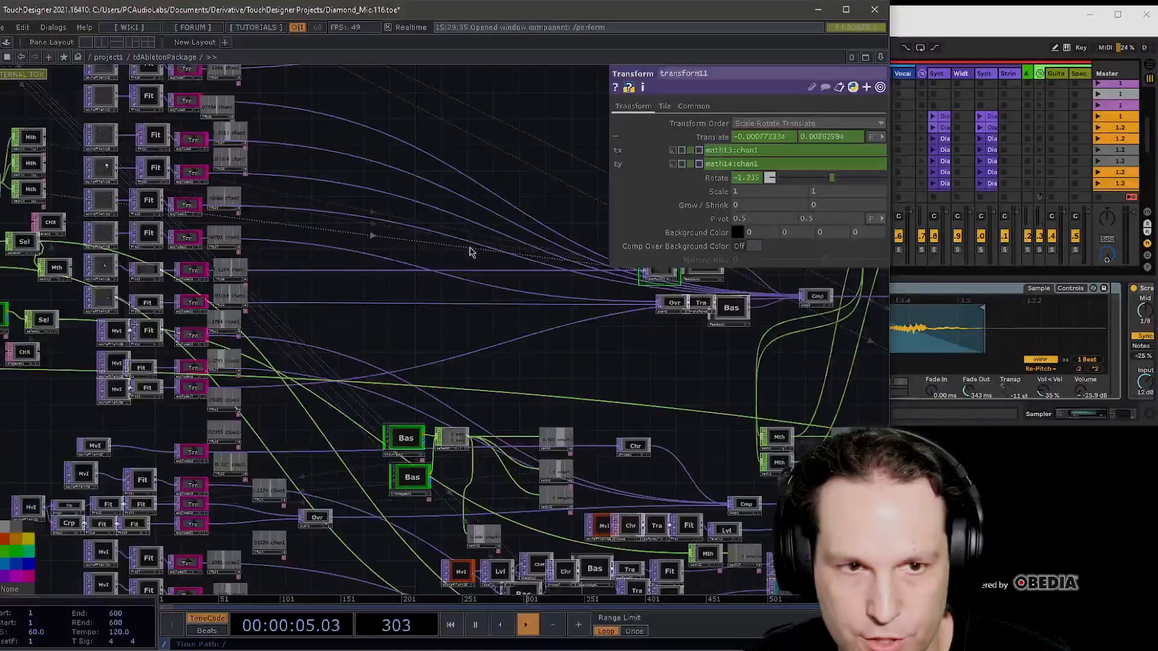
pyautogui.scroll(10, 327, 392)
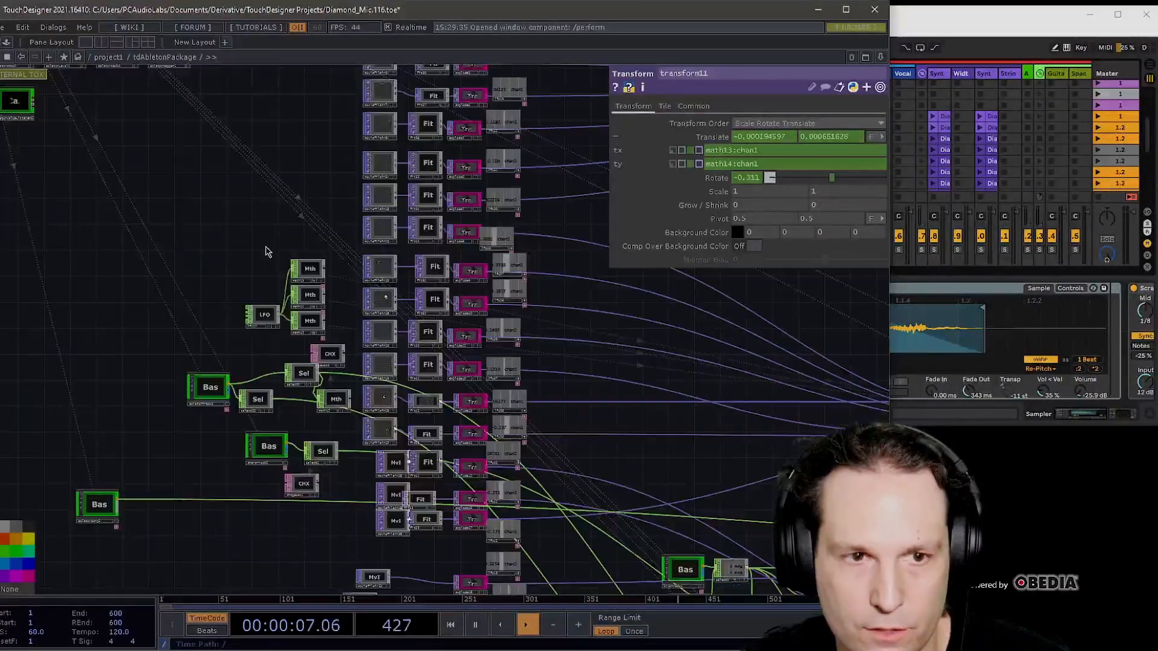
pyautogui.click(203, 410)
pyautogui.scroll(4, 346, 199)
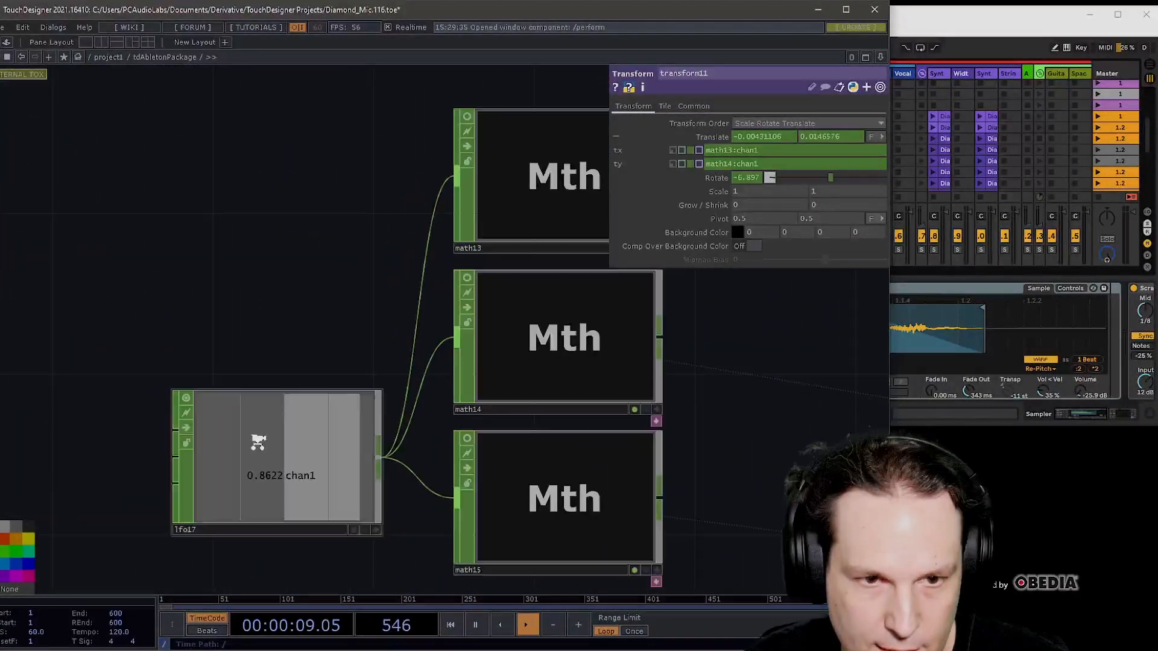
pyautogui.moveTo(359, 245); pyautogui.dragTo(209, 252)
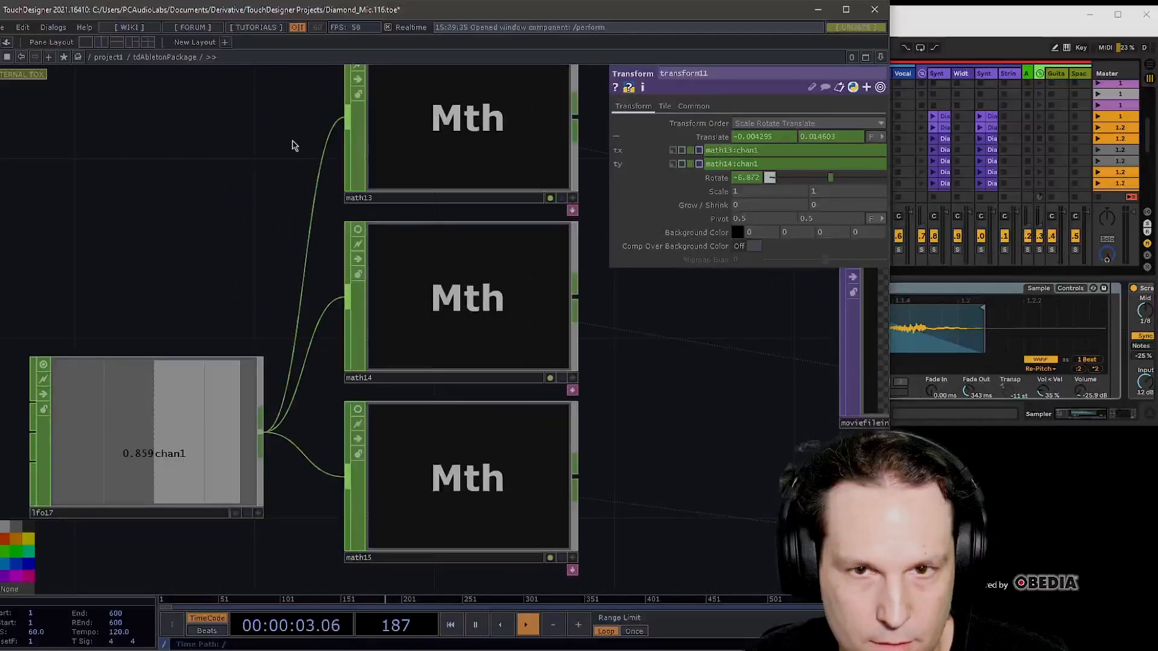
pyautogui.moveTo(295, 145); pyautogui.dragTo(258, 262)
pyautogui.click(321, 168)
pyautogui.moveTo(234, 185); pyautogui.dragTo(231, 76)
pyautogui.click(319, 237)
pyautogui.click(320, 417)
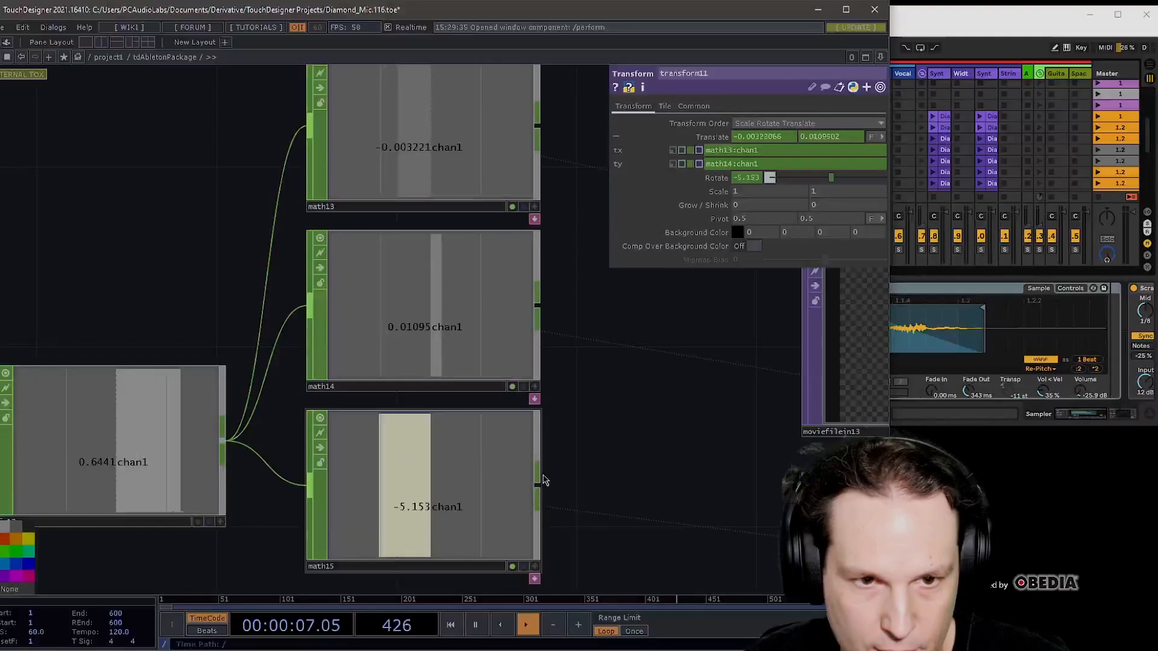
# - Return to transform11 and feedback1 and examine the arm graphic in the transform11 viewer up close
pyautogui.scroll(-5, 551, 409)
pyautogui.scroll(-5, 551, 398)
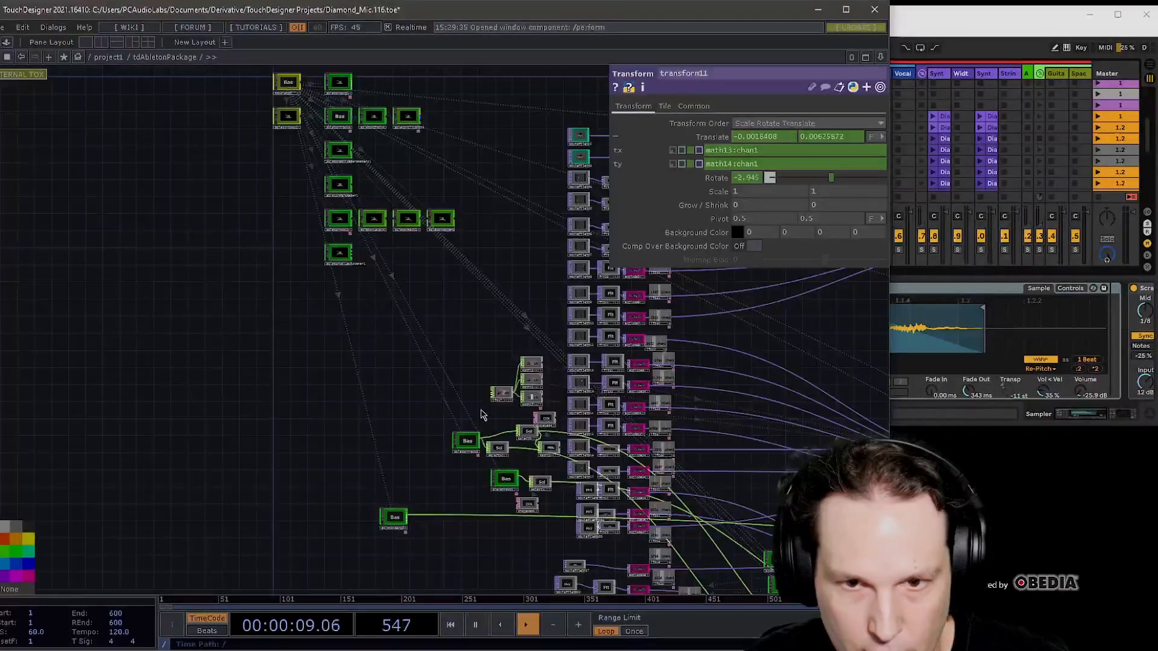
pyautogui.moveTo(406, 387); pyautogui.dragTo(108, 380)
pyautogui.scroll(10, 564, 395)
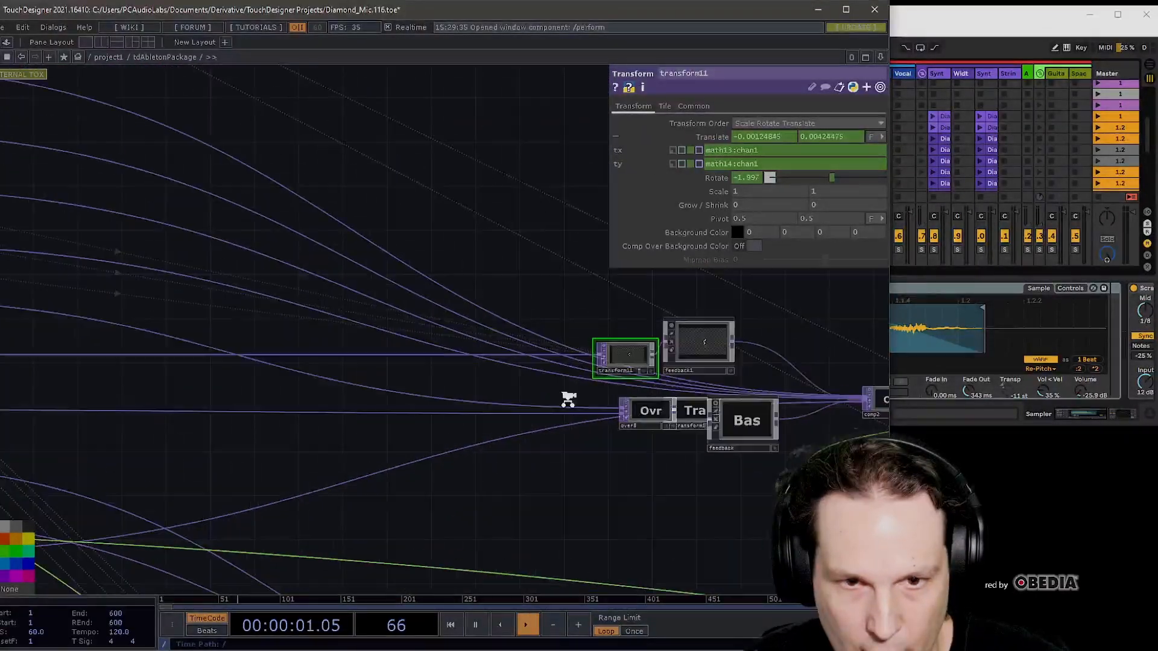
pyautogui.moveTo(571, 293); pyautogui.dragTo(432, 305)
pyautogui.scroll(4, 428, 306)
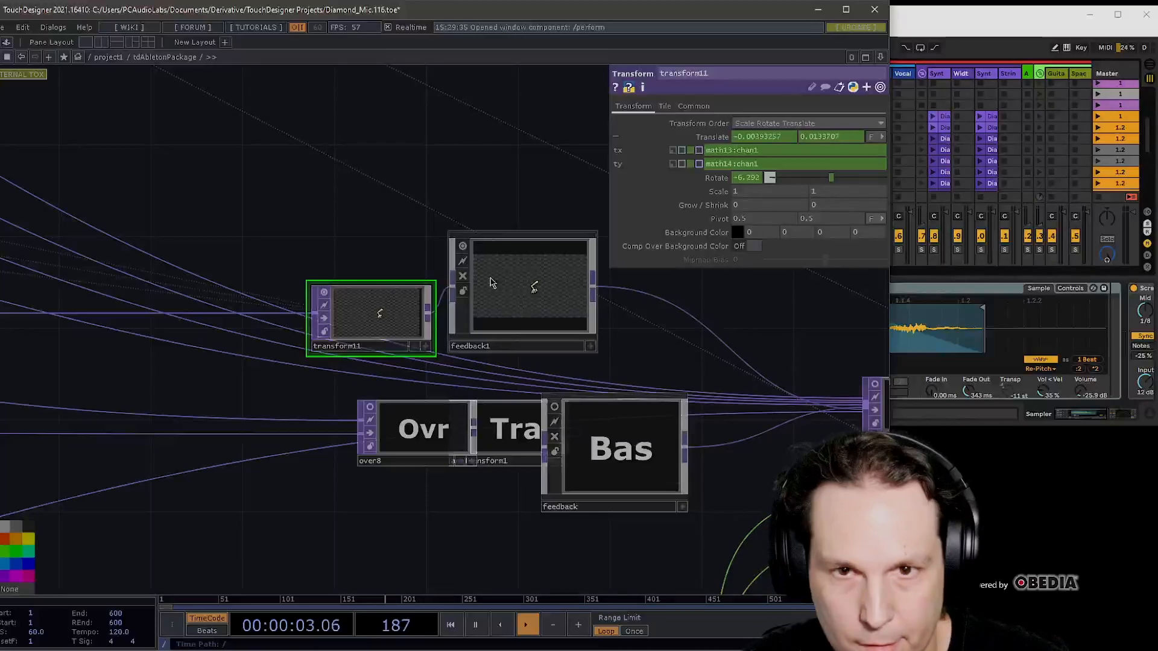
pyautogui.scroll(8, 392, 311)
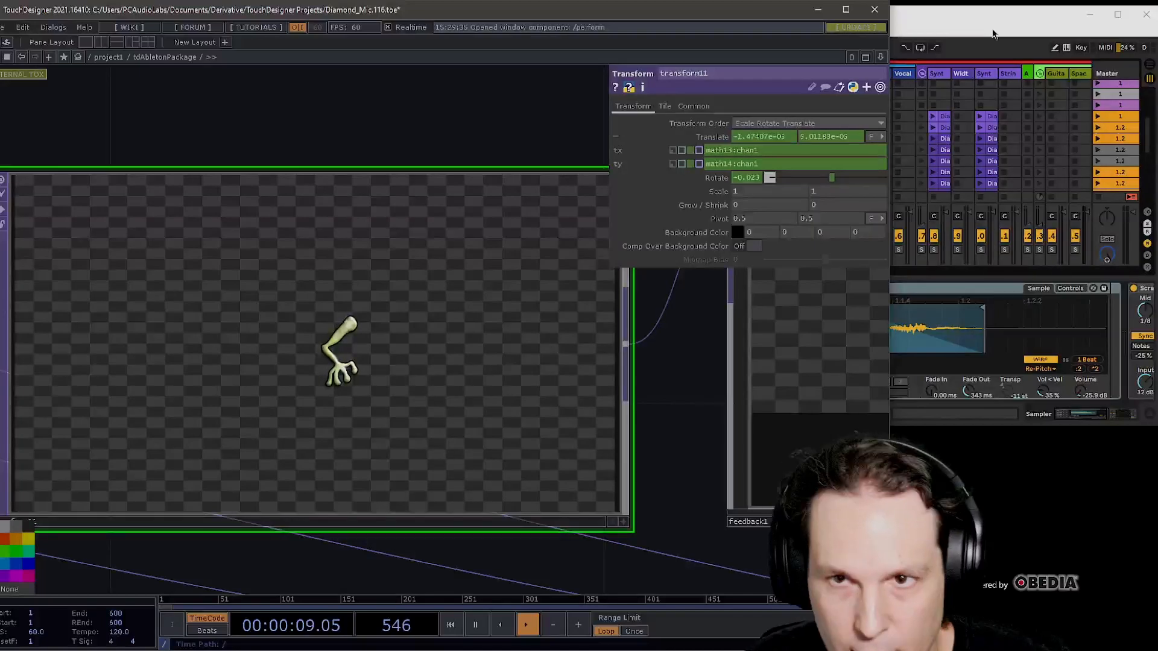
# - Switch to Ableton Live to play the session, return to TouchDesigner and watch the transform11 arm animation up close
pyautogui.click(993, 35)
pyautogui.scroll(-5, 633, 98)
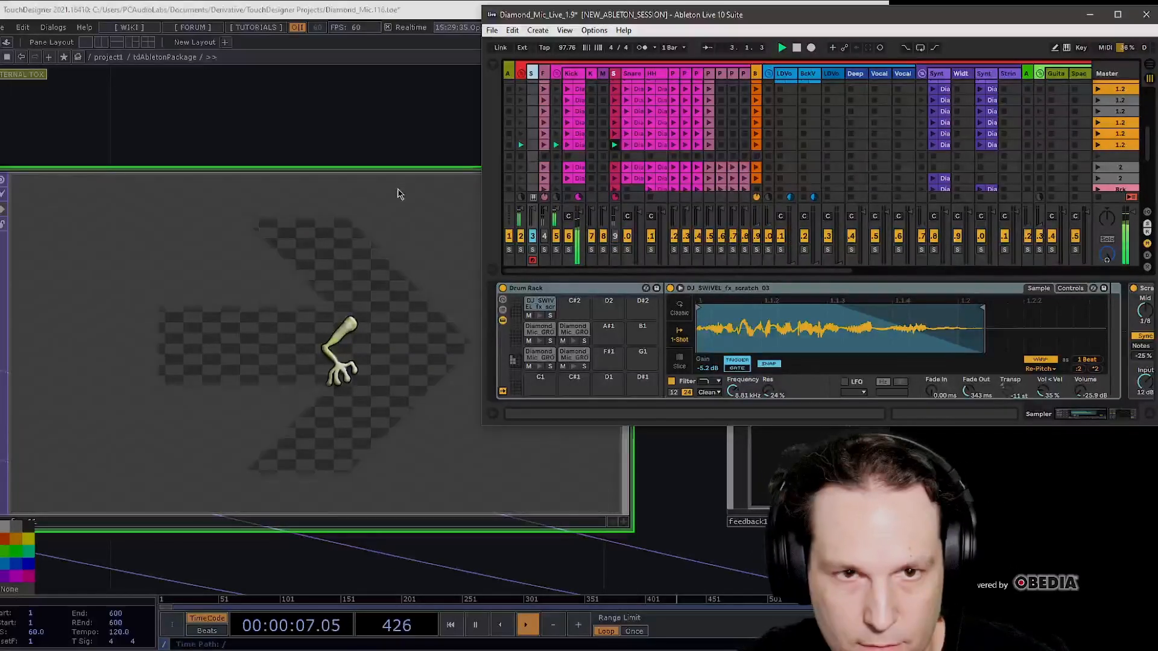
pyautogui.click(418, 144)
pyautogui.scroll(-4, 464, 235)
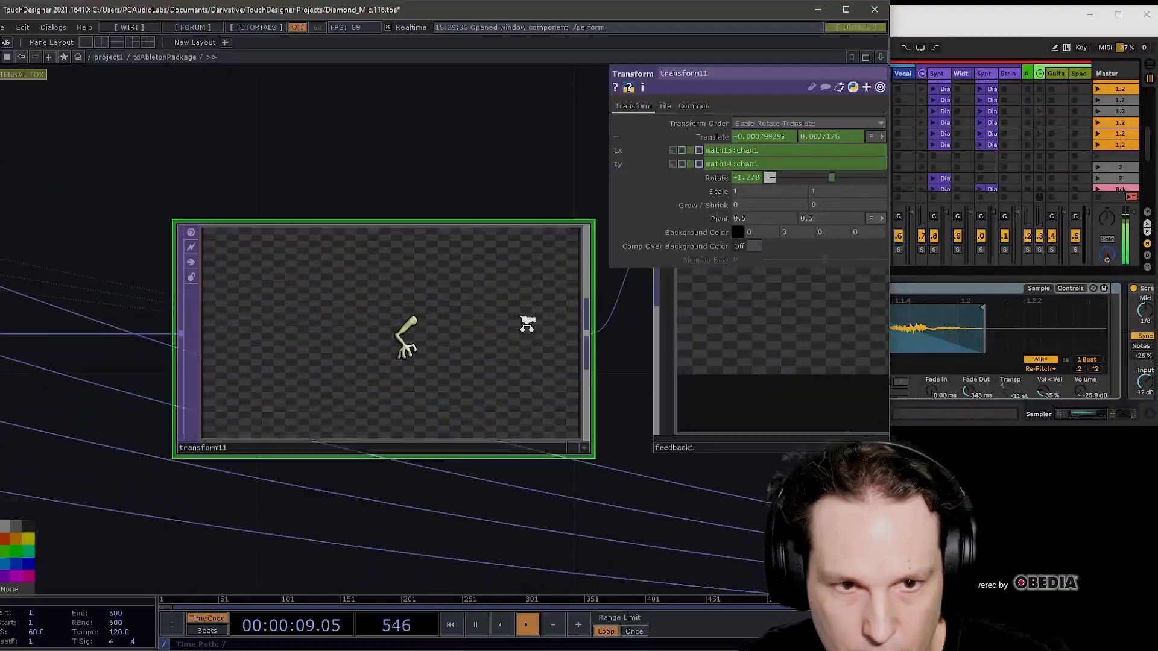
pyautogui.scroll(4, 461, 221)
pyautogui.scroll(5, 464, 336)
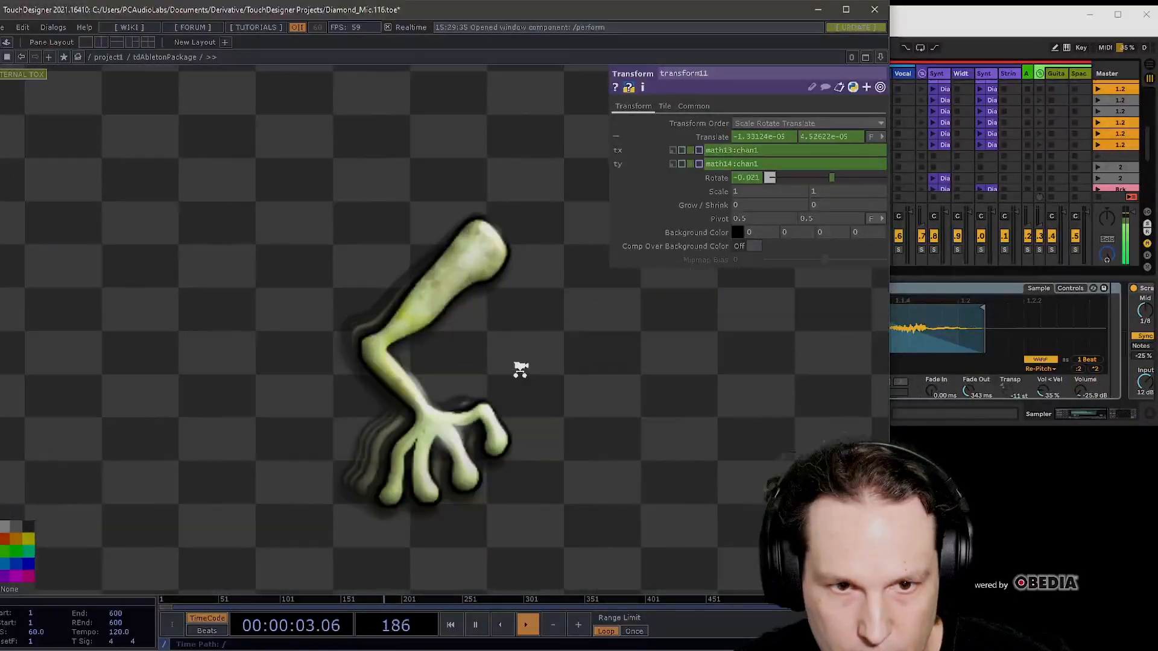
# - Turn on the viewer of comp2 and examine the composited head and alien characters up close
pyautogui.scroll(-5, 512, 365)
pyautogui.moveTo(291, 335); pyautogui.dragTo(34, 235)
pyautogui.scroll(-4, 39, 246)
pyautogui.scroll(6, 334, 317)
pyautogui.click(289, 264)
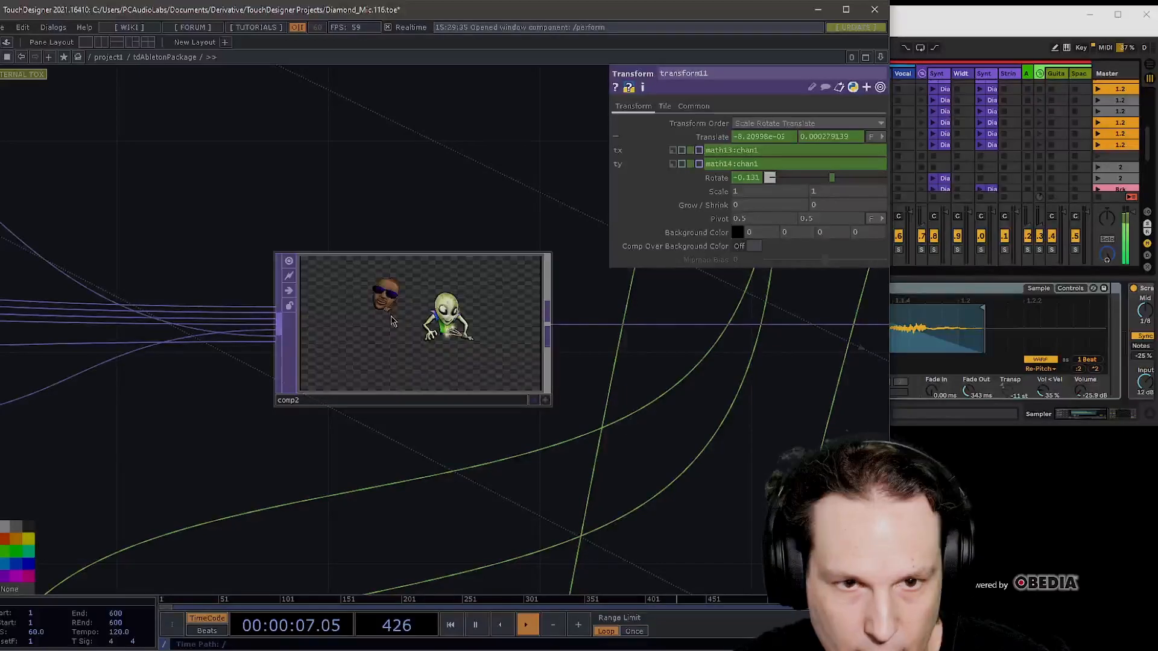
pyautogui.scroll(5, 477, 337)
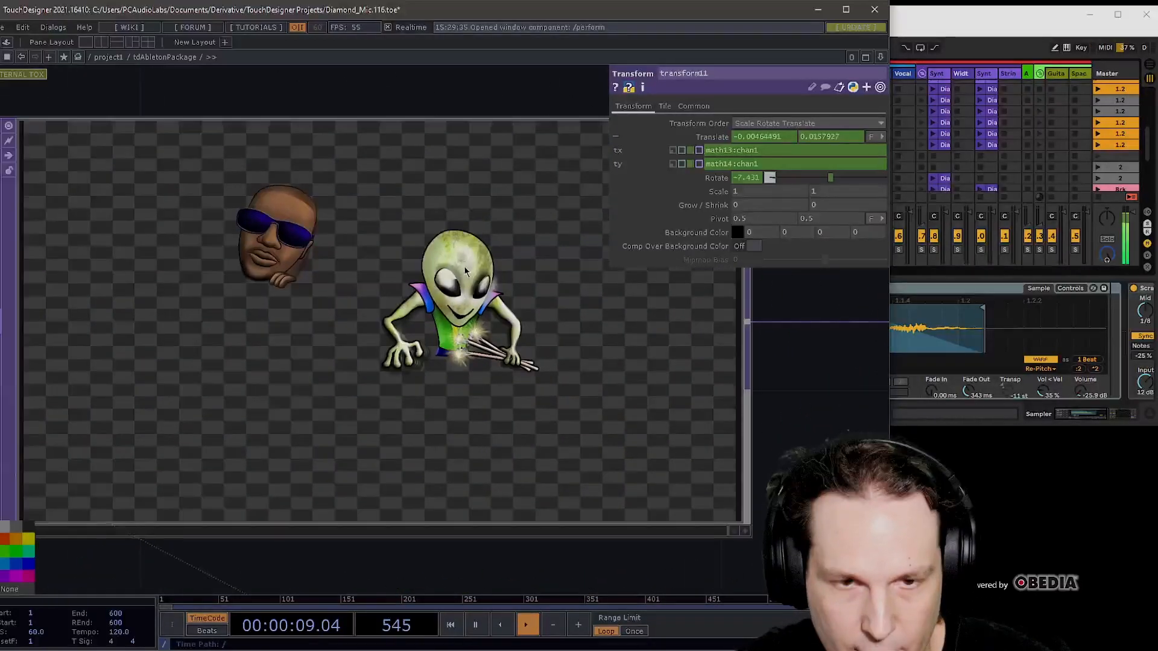
pyautogui.scroll(-6, 428, 263)
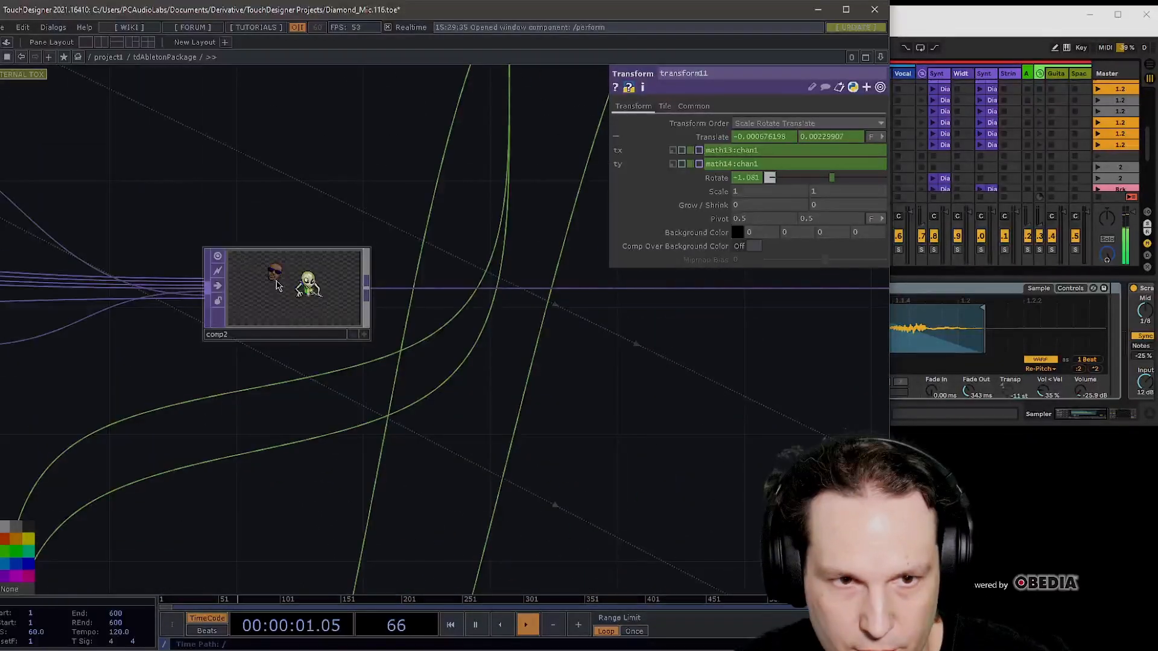
pyautogui.scroll(5, 301, 290)
pyautogui.scroll(-4, 301, 289)
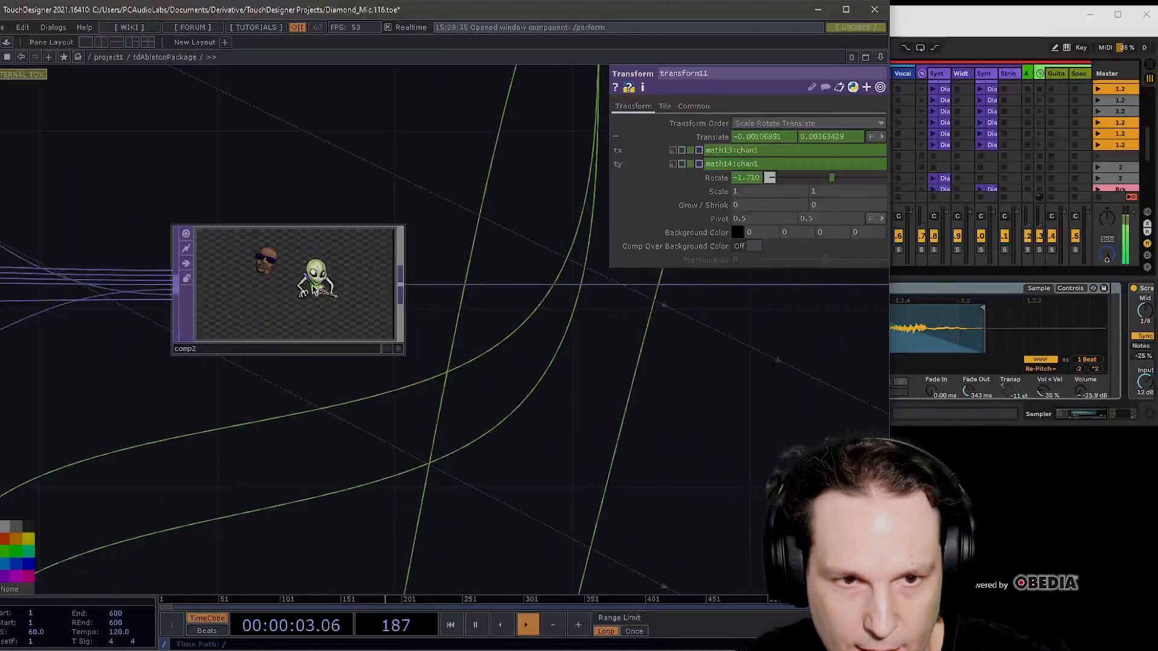
pyautogui.scroll(5, 313, 296)
# - Switch to Ableton Live to launch a Snare clip, return to TouchDesigner and watch the alien's arms in the comp2 viewer
pyautogui.click(945, 28)
pyautogui.scroll(-2, 636, 157)
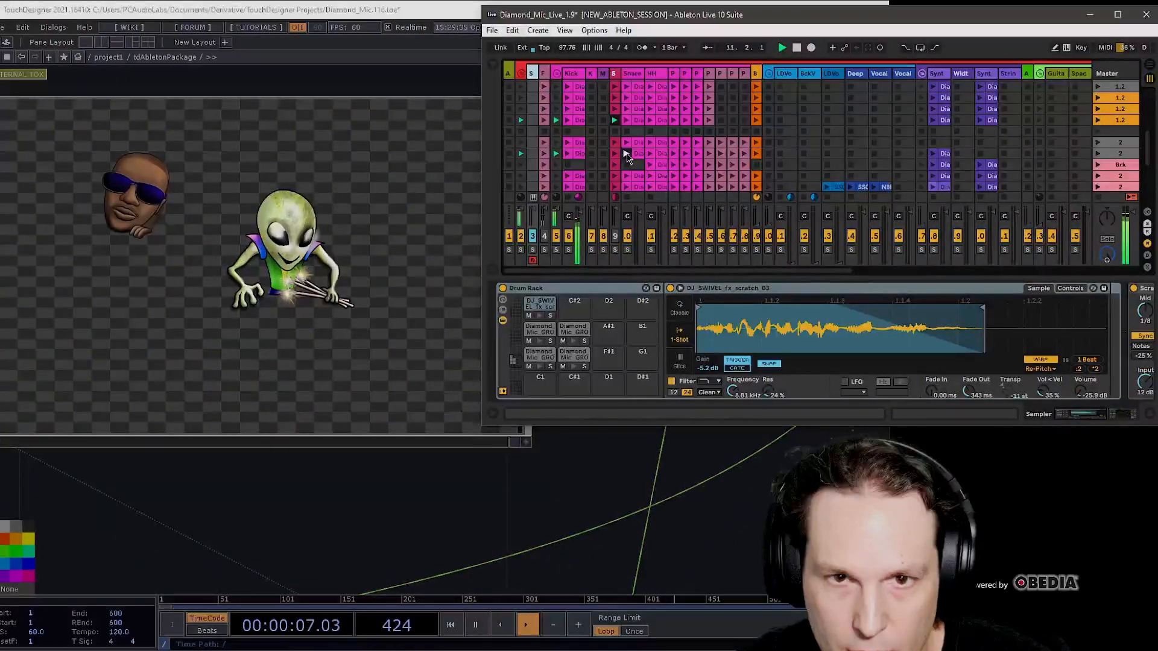
pyautogui.click(419, 6)
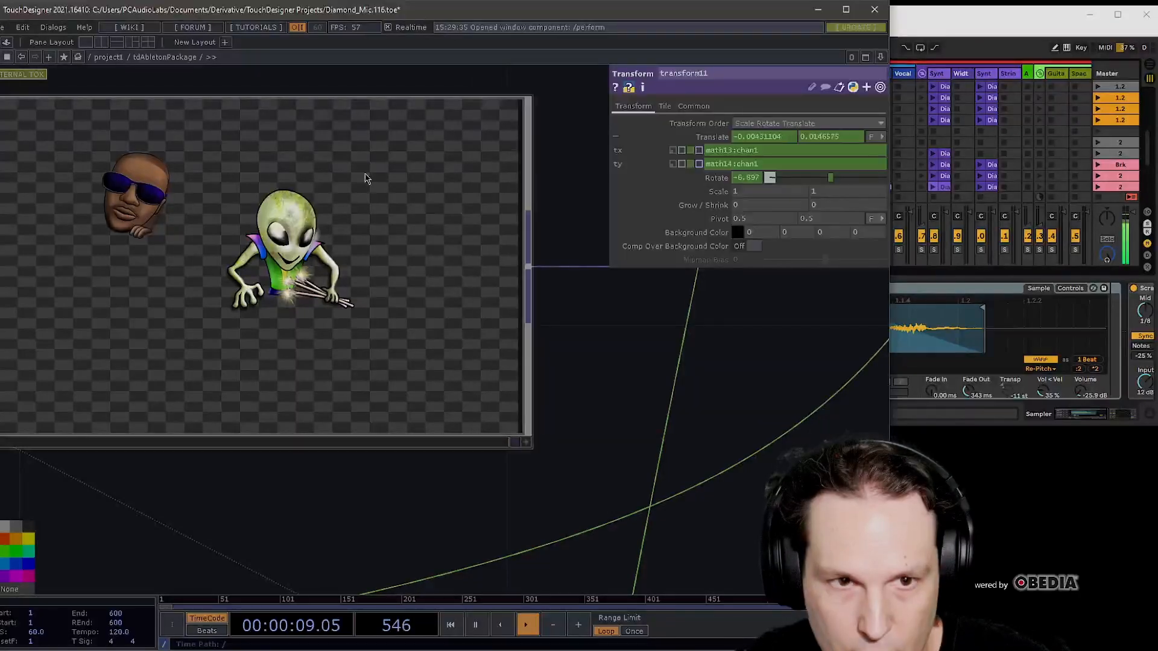
pyautogui.scroll(4, 336, 338)
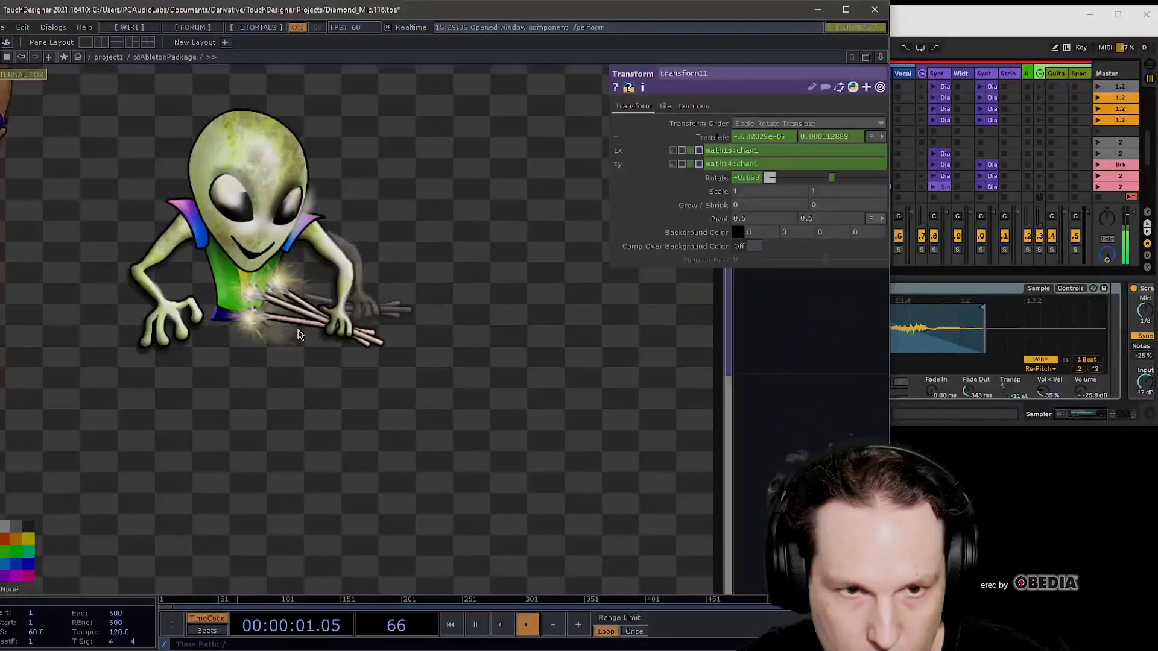
# - Examine the arm graphics in moviefilein15, moviefilein16 and moviefilein17 and trace their chains through the Fit and explode operators
pyautogui.scroll(-10, 312, 337)
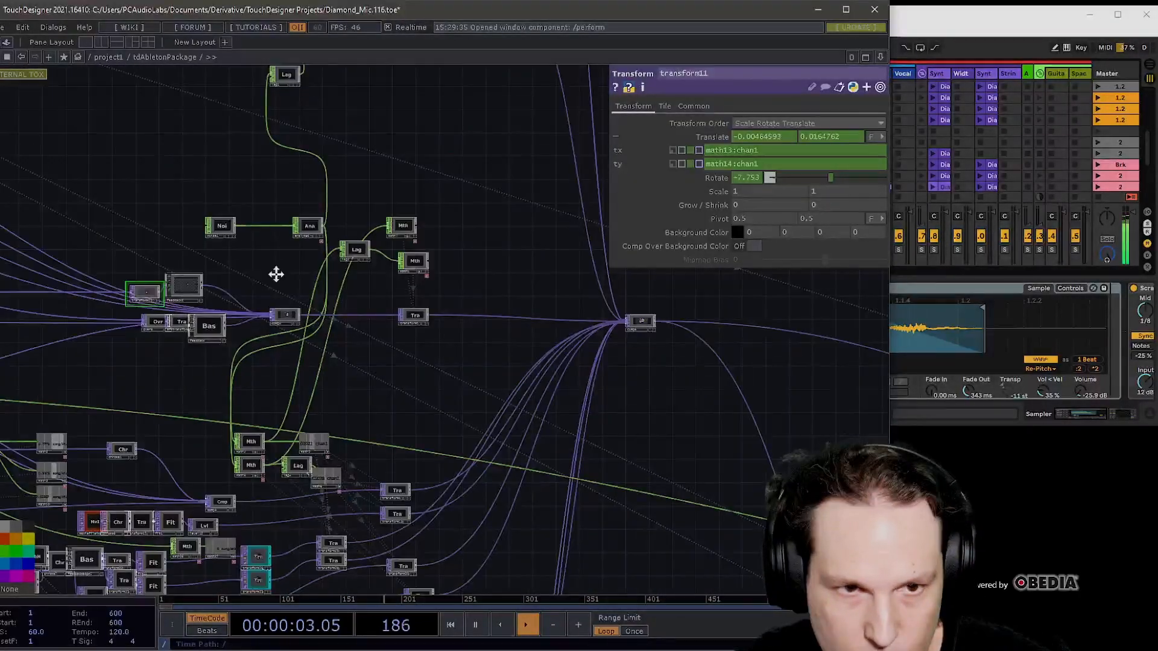
pyautogui.moveTo(47, 339); pyautogui.dragTo(100, 335)
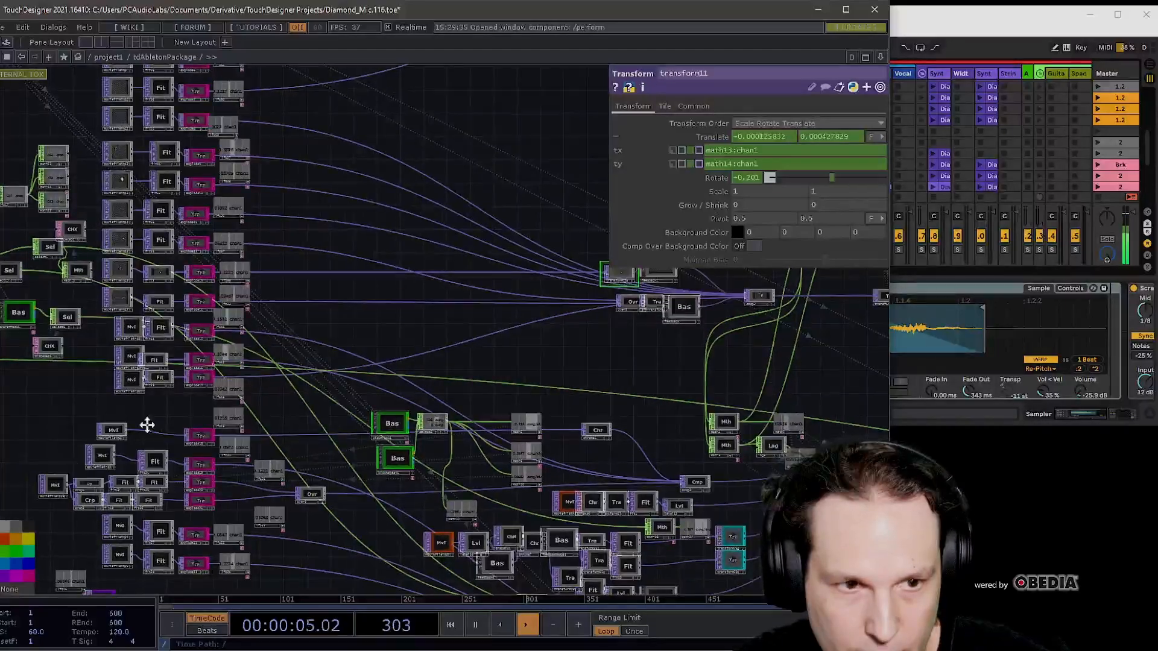
pyautogui.scroll(10, 147, 421)
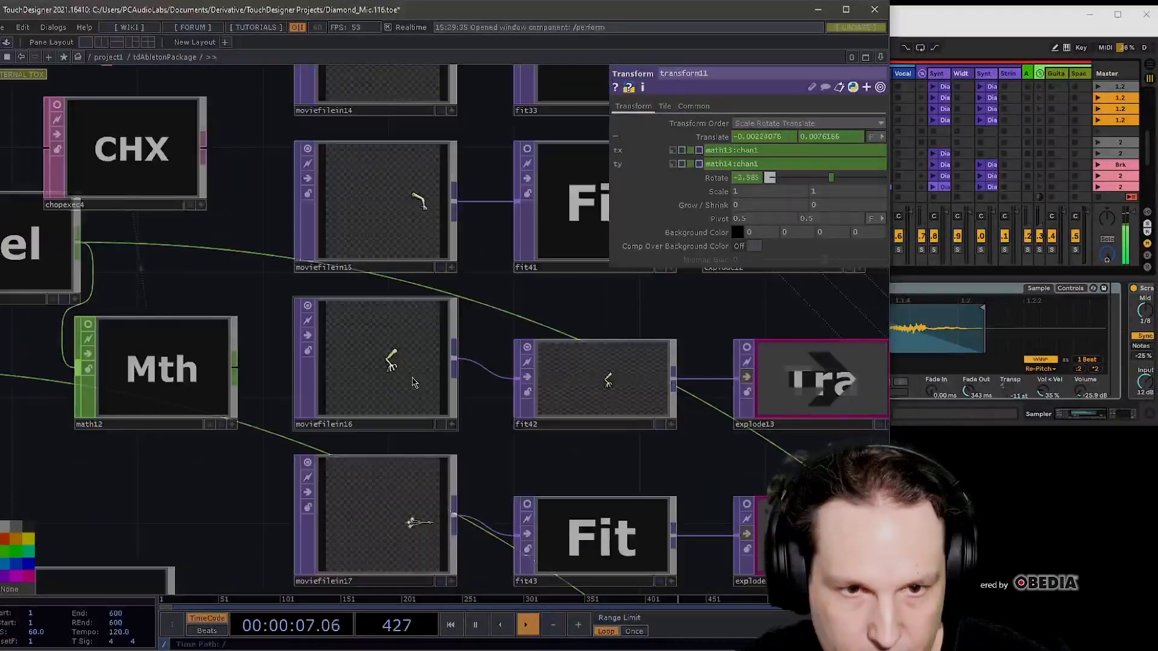
pyautogui.scroll(-5, 414, 387)
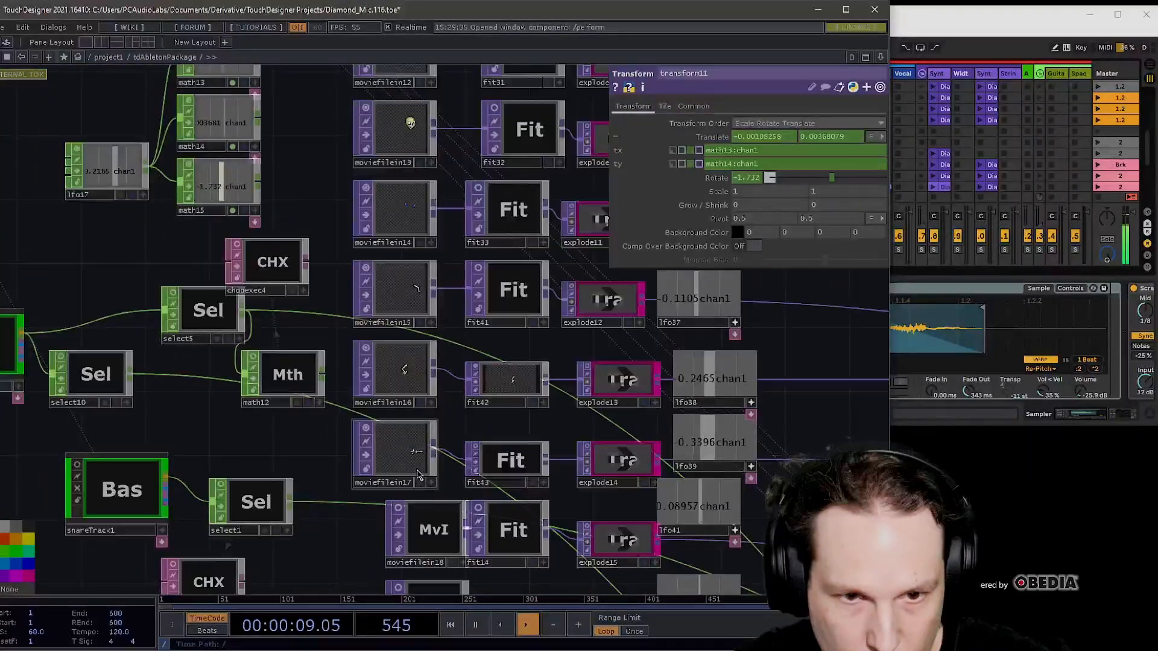
pyautogui.moveTo(533, 427); pyautogui.dragTo(348, 403)
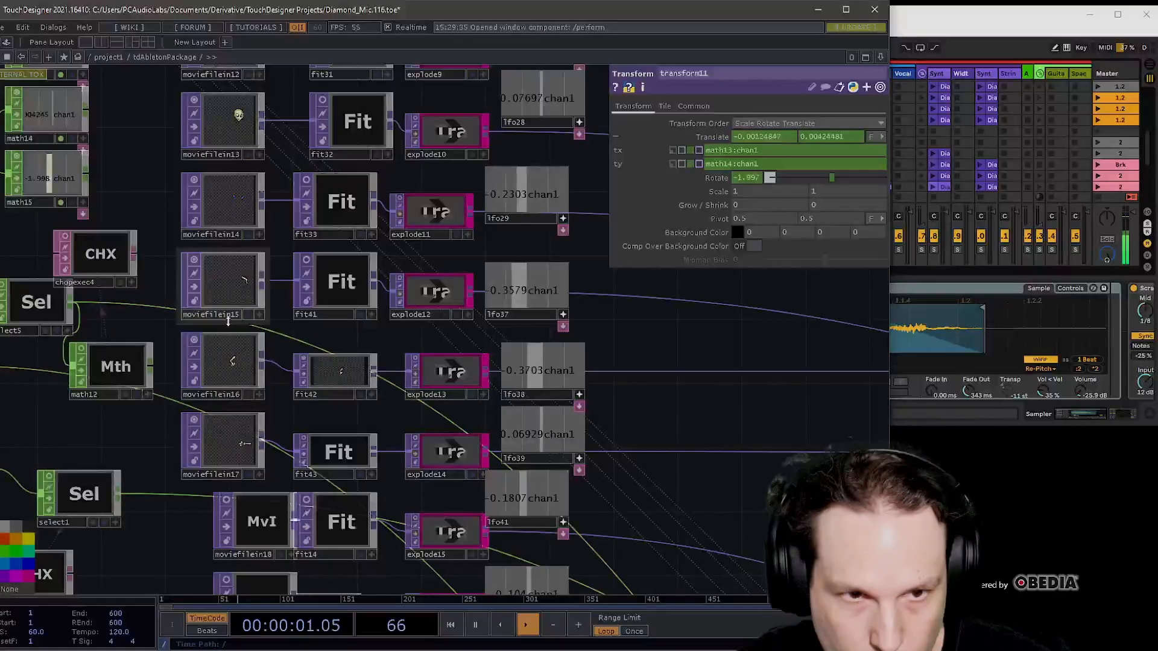
pyautogui.scroll(5, 228, 290)
pyautogui.scroll(-5, 297, 334)
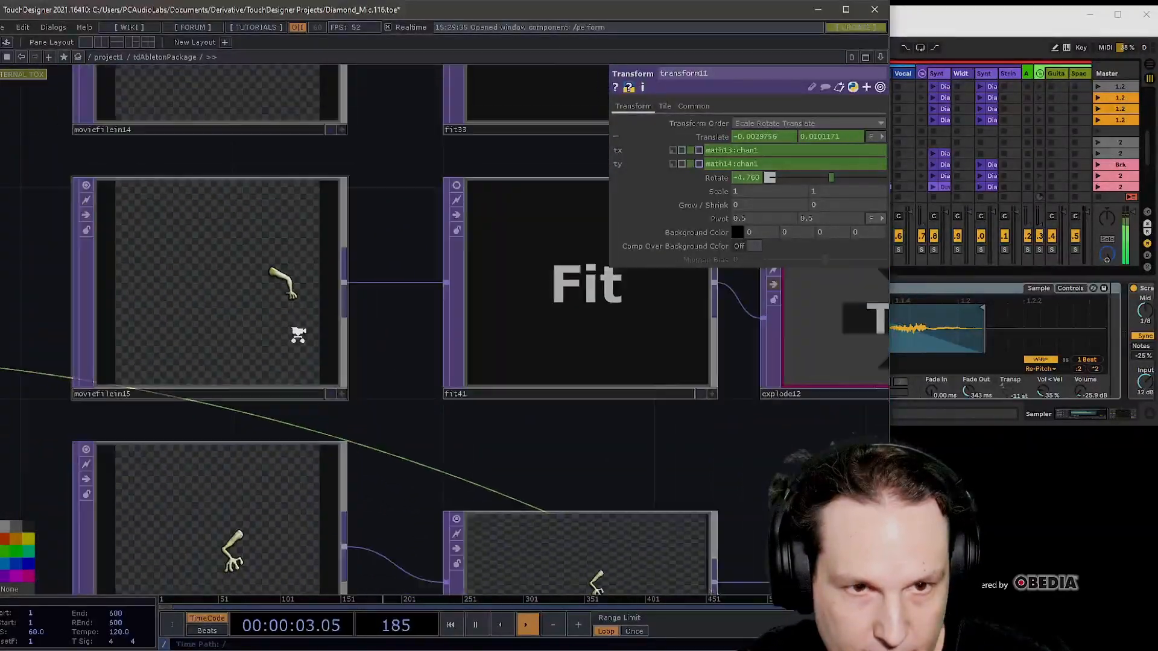
pyautogui.scroll(-6, 291, 480)
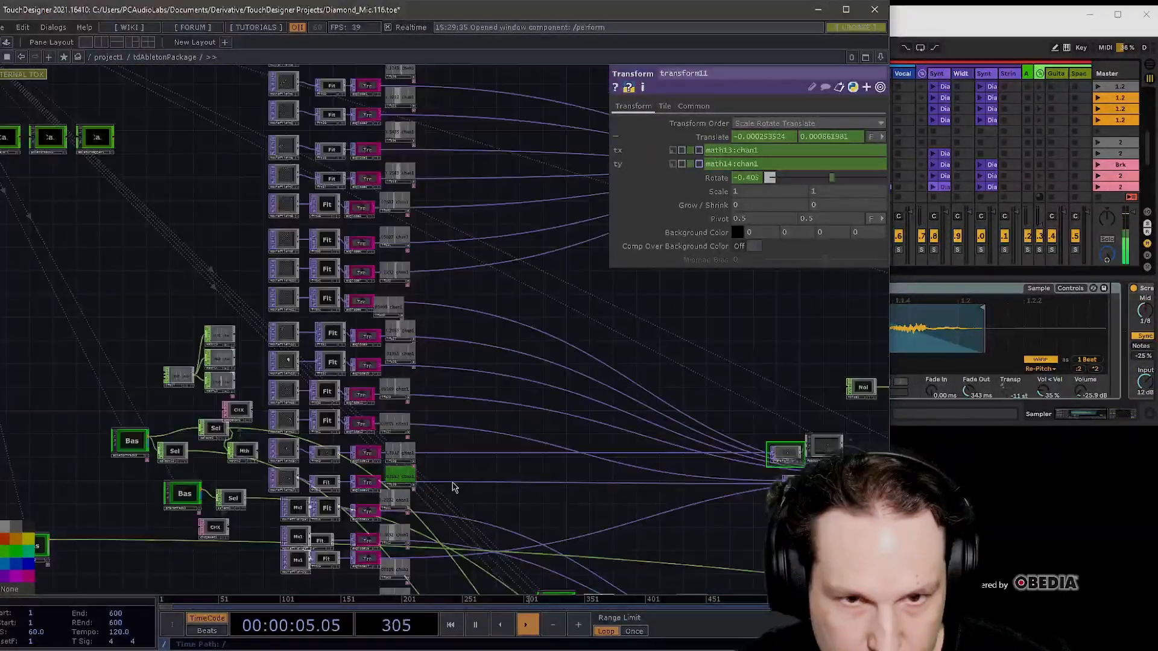
# - Turn on the viewers of over8 and armTransform1 and examine the arm graphic up close
pyautogui.moveTo(602, 514); pyautogui.dragTo(263, 454)
pyautogui.scroll(8, 452, 432)
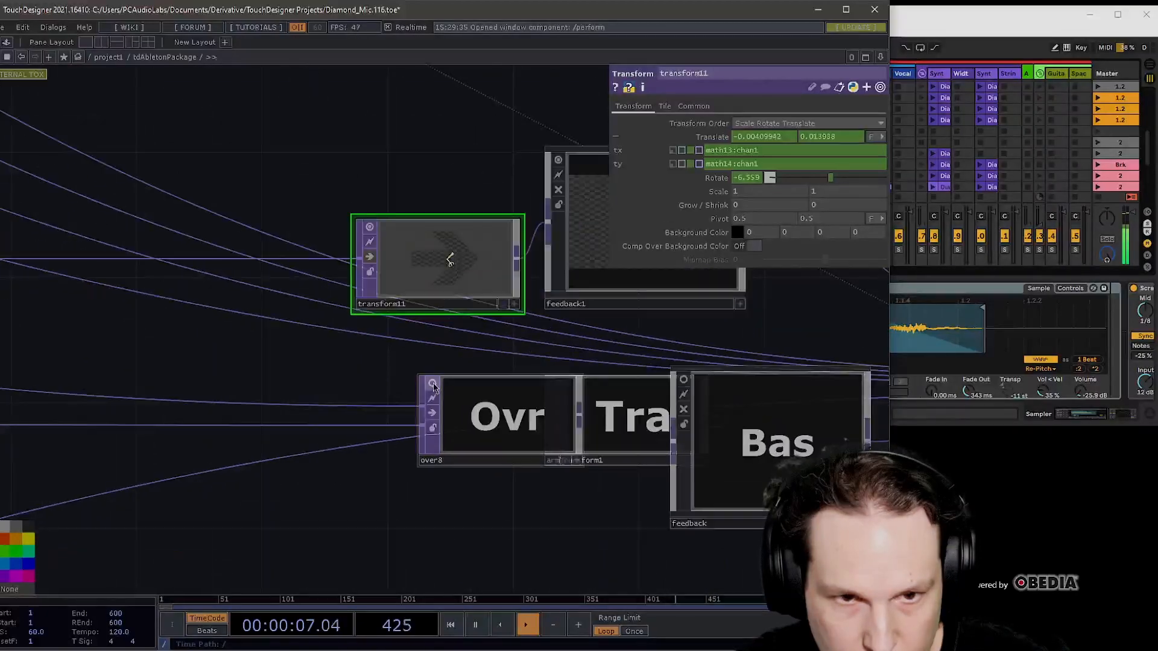
pyautogui.moveTo(567, 489); pyautogui.dragTo(428, 471)
pyautogui.scroll(5, 420, 389)
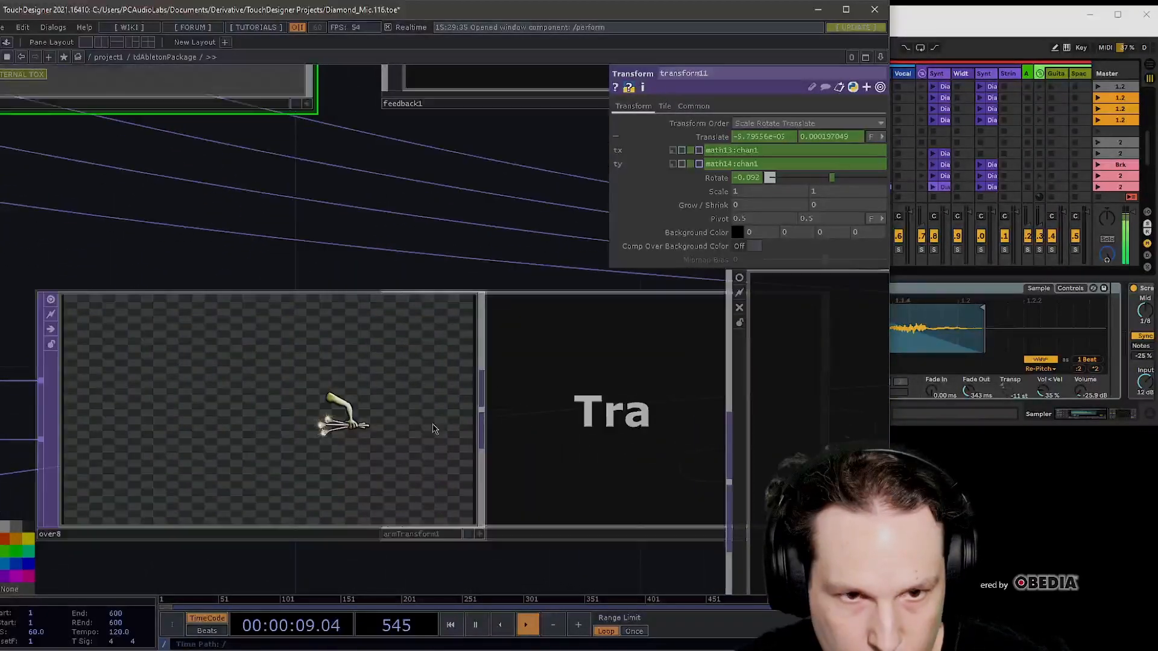
pyautogui.click(492, 358)
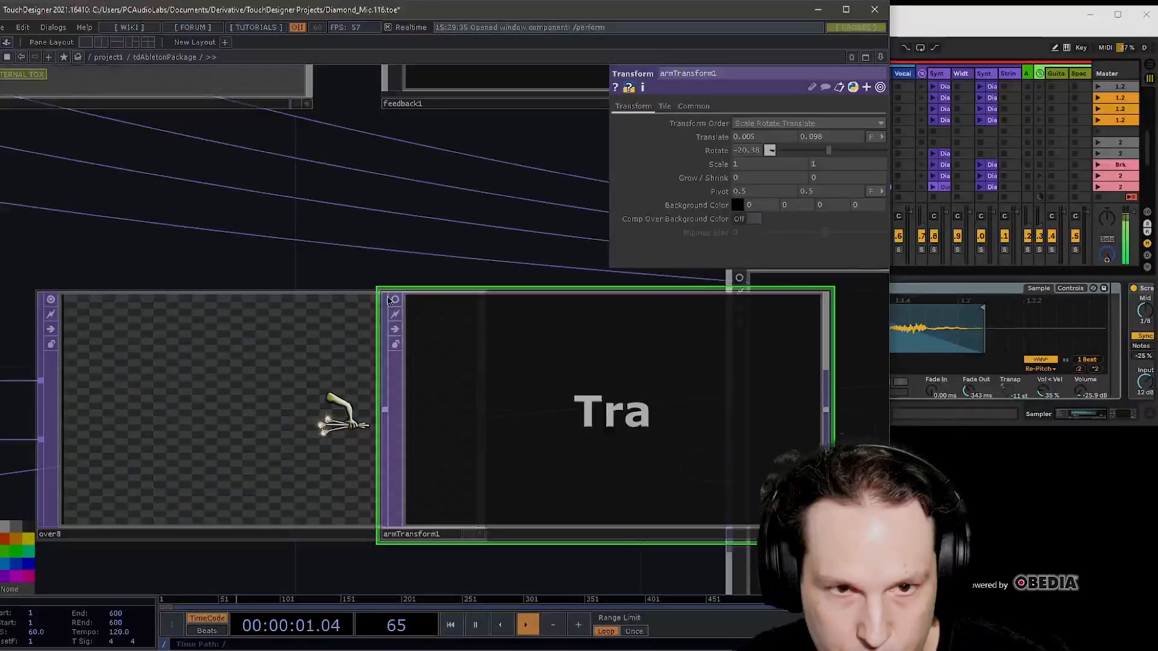
pyautogui.scroll(-4, 666, 458)
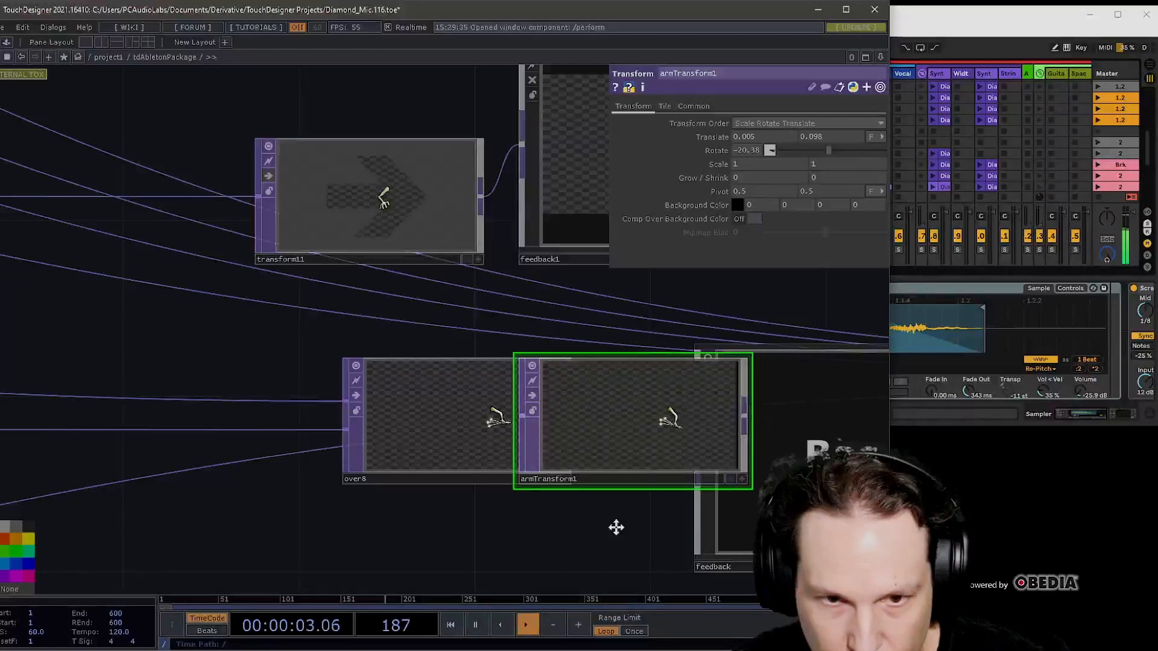
pyautogui.moveTo(616, 528); pyautogui.dragTo(475, 491)
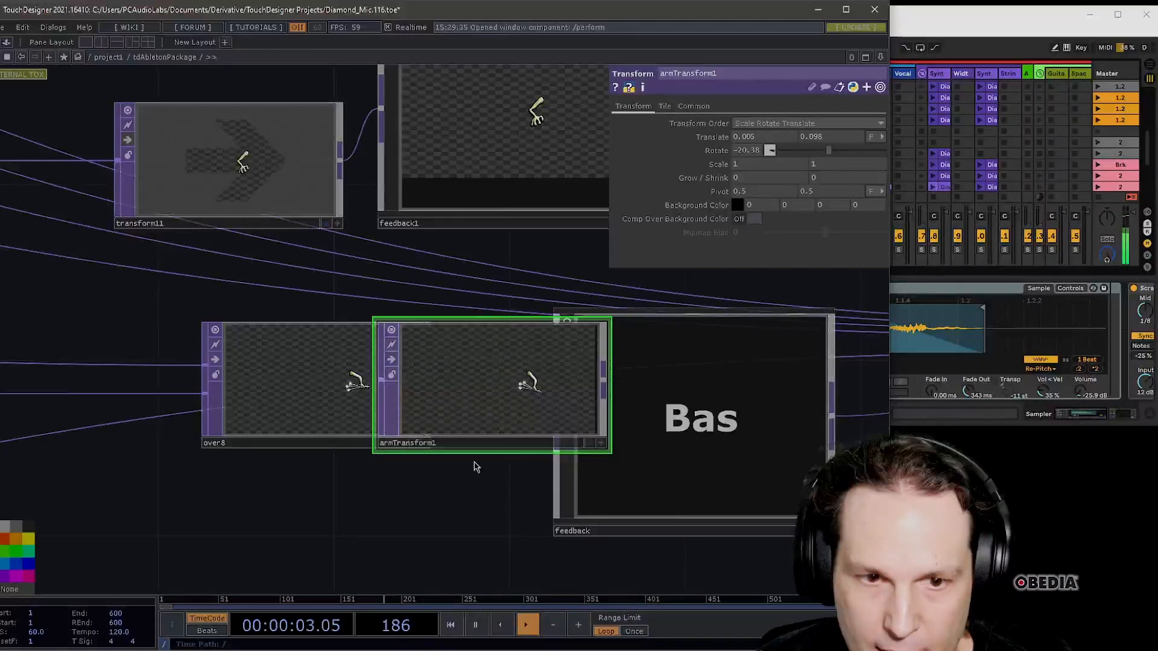
# - Turn on the viewers of snareTrack1 and select1 and examine the song/Snare/output_meter_left channel
pyautogui.scroll(-8, 475, 467)
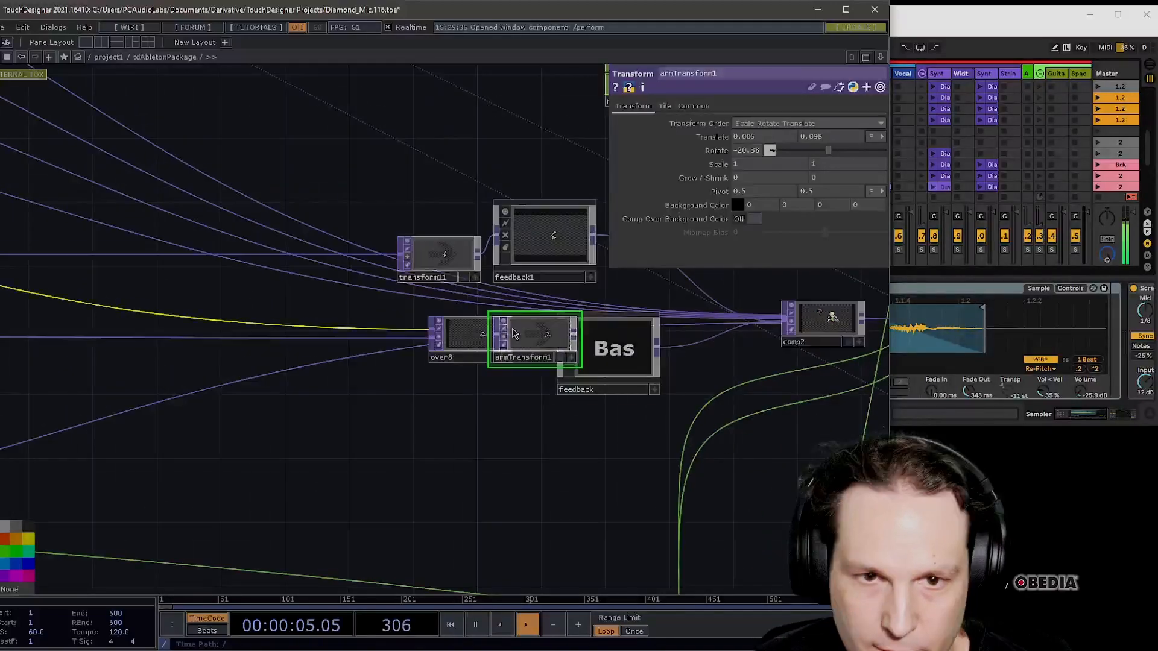
pyautogui.scroll(-3, 546, 333)
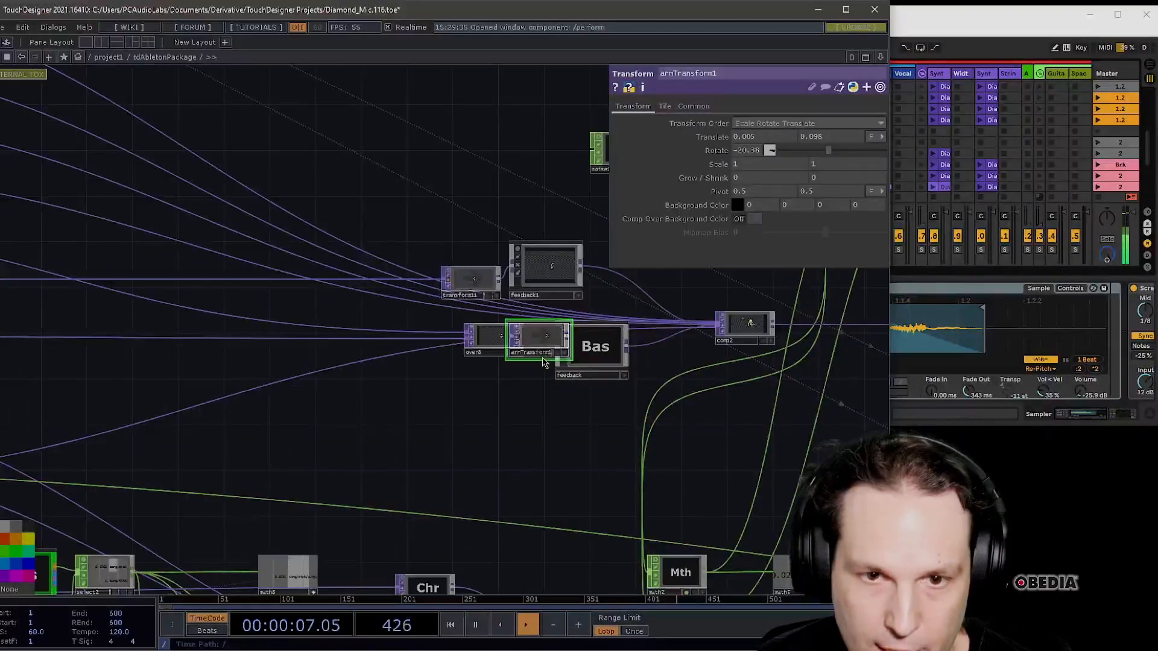
pyautogui.scroll(6, 541, 356)
pyautogui.scroll(-10, 548, 316)
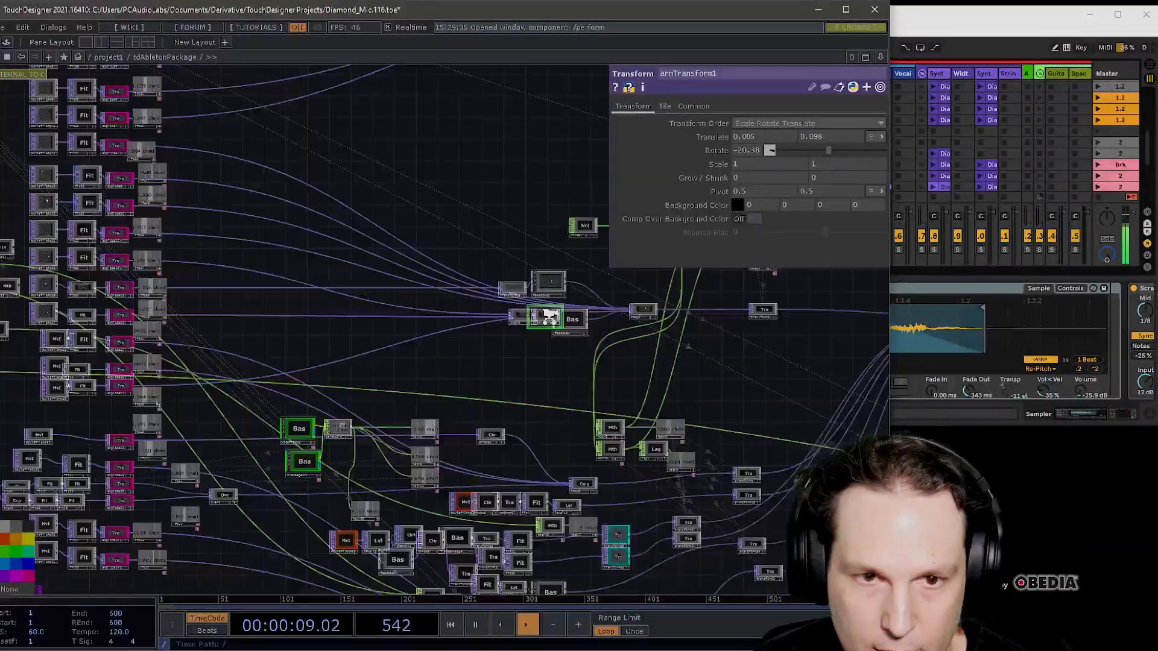
pyautogui.scroll(-5, 548, 318)
pyautogui.scroll(10, 355, 318)
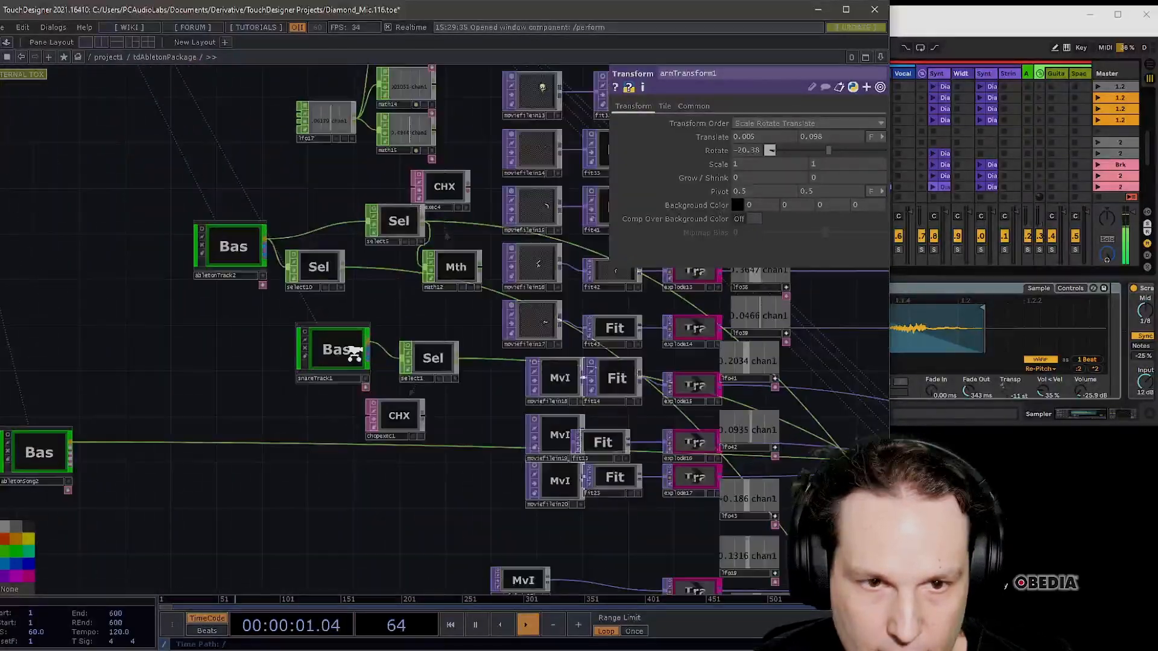
pyautogui.click(197, 285)
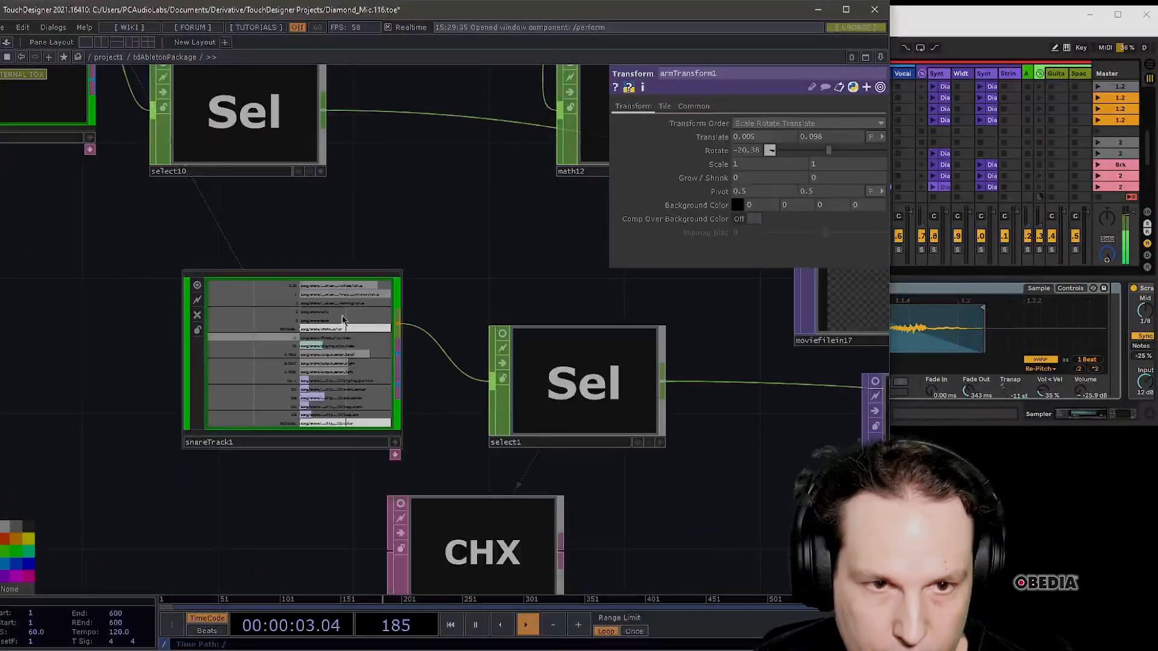
pyautogui.click(500, 335)
pyautogui.scroll(5, 566, 364)
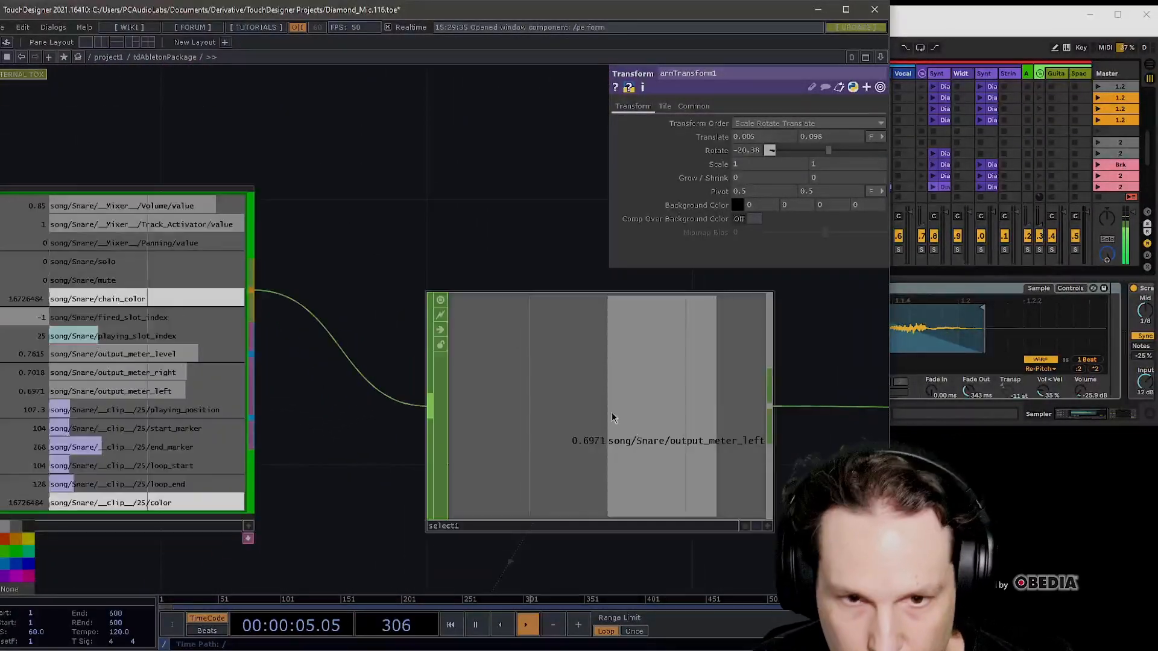
pyautogui.moveTo(812, 469); pyautogui.dragTo(494, 379)
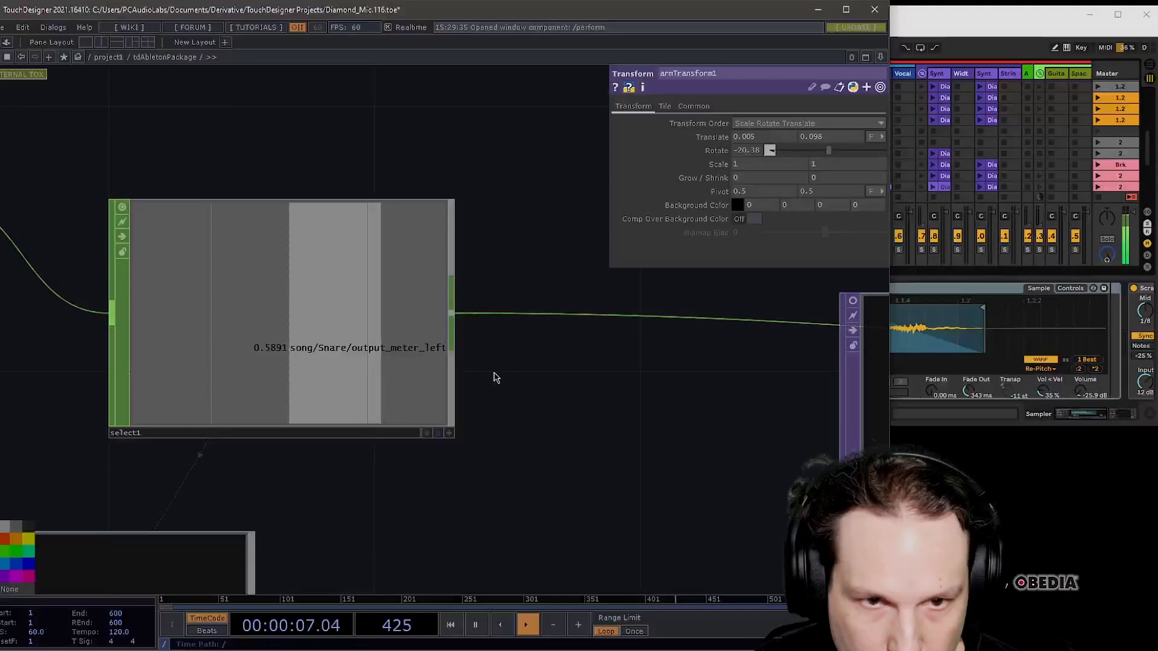
pyautogui.scroll(-6, 493, 379)
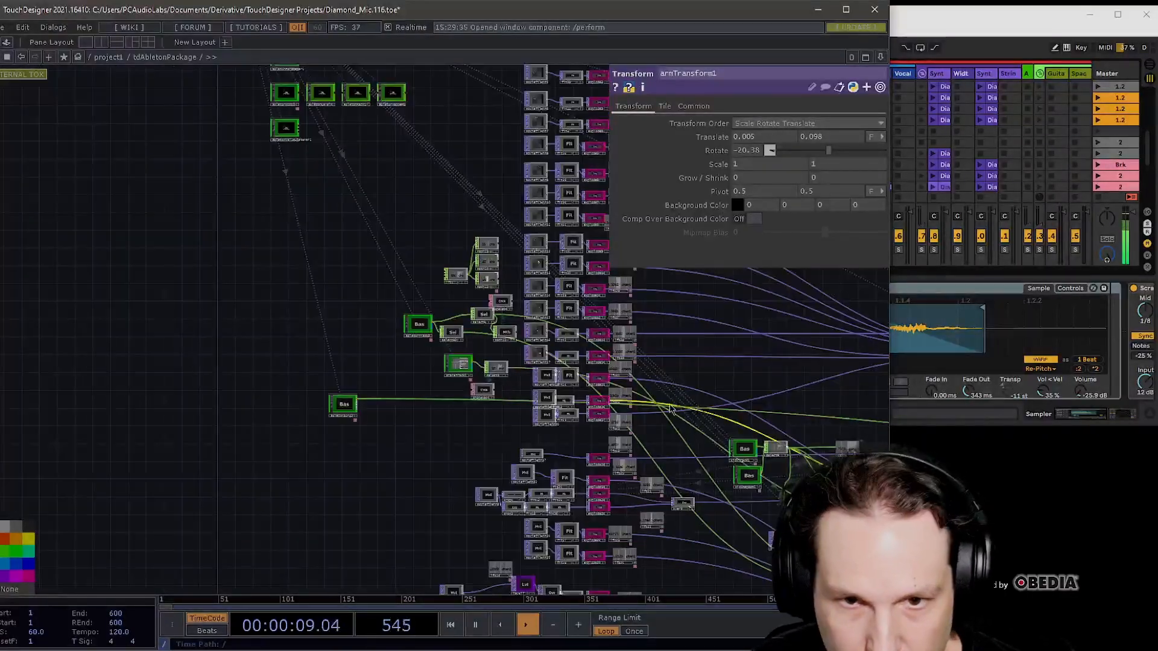
# - Trace the network from the Snare track chain back to armTransform1 and examine its arm graphic
pyautogui.moveTo(818, 405); pyautogui.dragTo(325, 291)
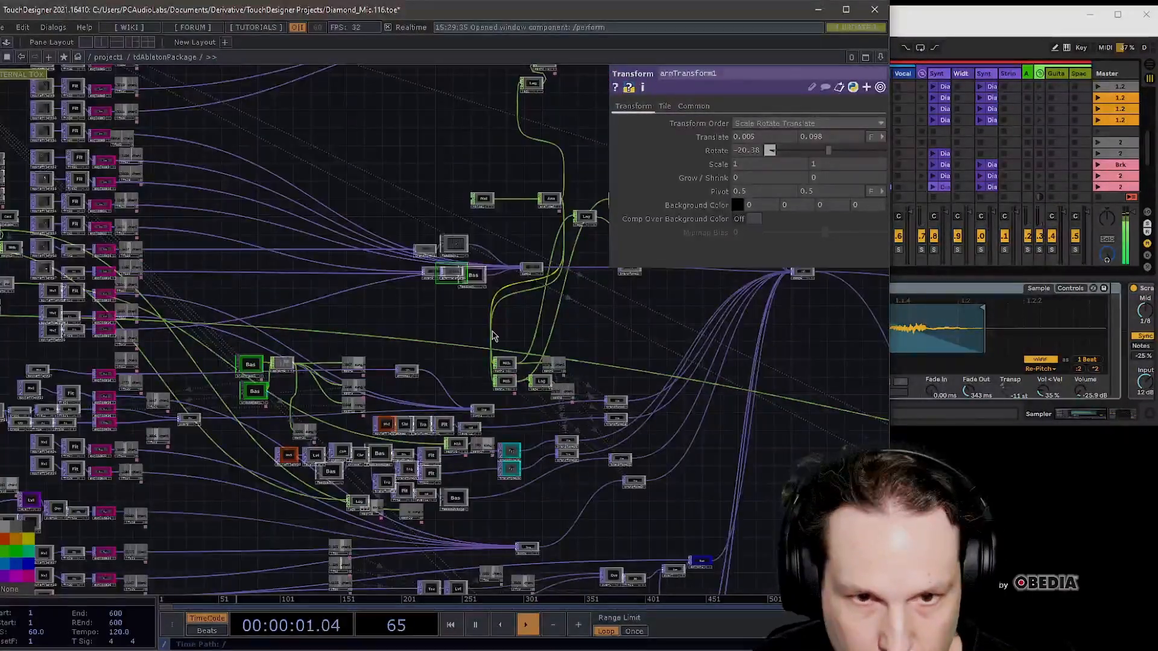
pyautogui.moveTo(446, 319); pyautogui.dragTo(499, 264)
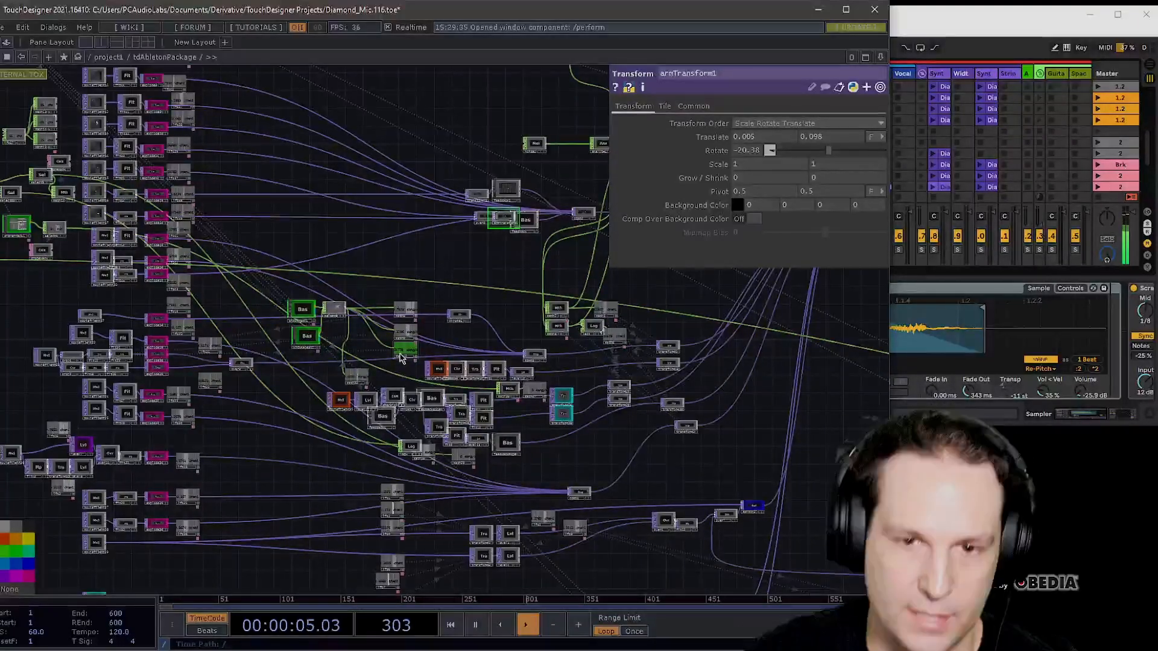
pyautogui.scroll(10, 490, 252)
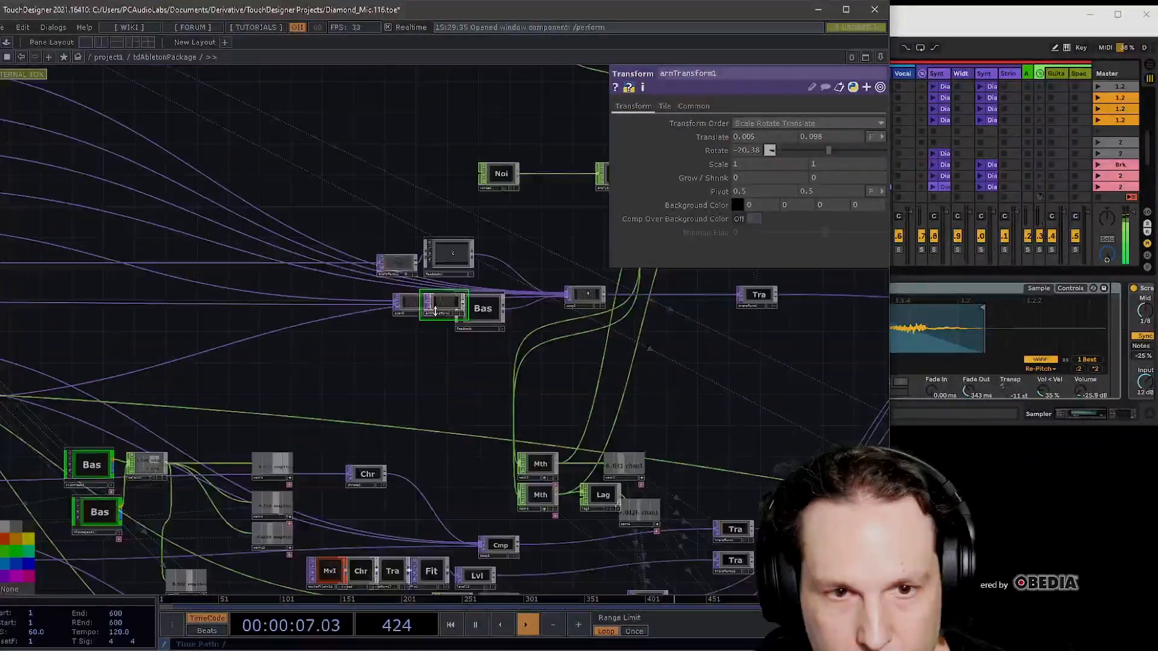
pyautogui.scroll(5, 490, 300)
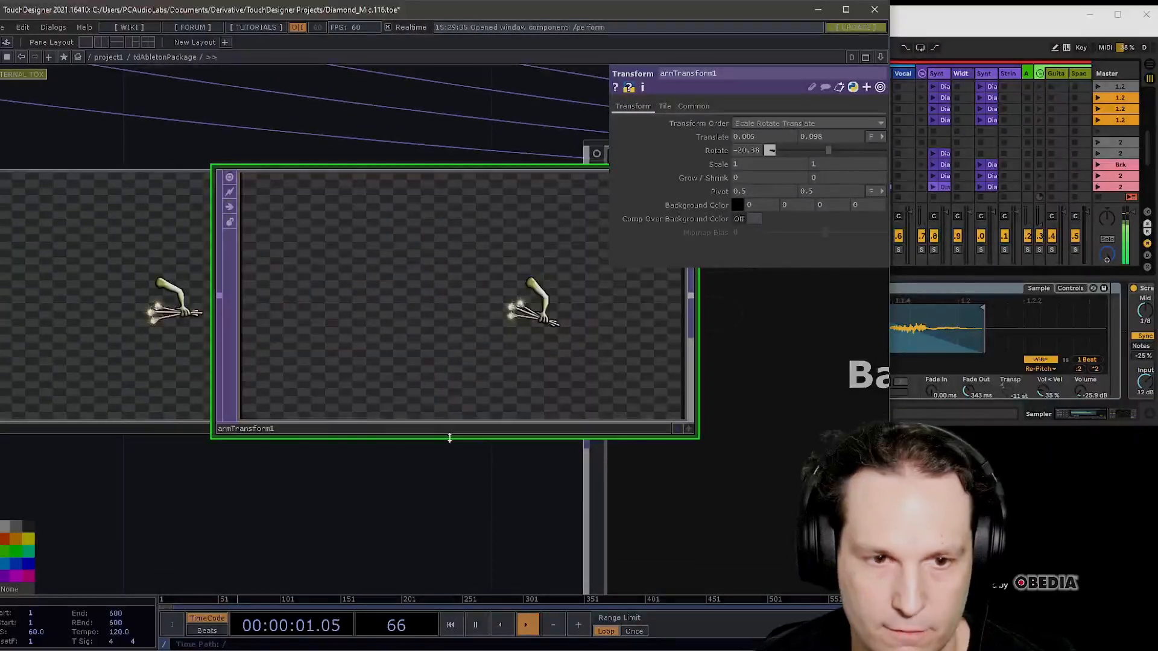
pyautogui.scroll(-3, 501, 427)
pyautogui.scroll(-2, 381, 304)
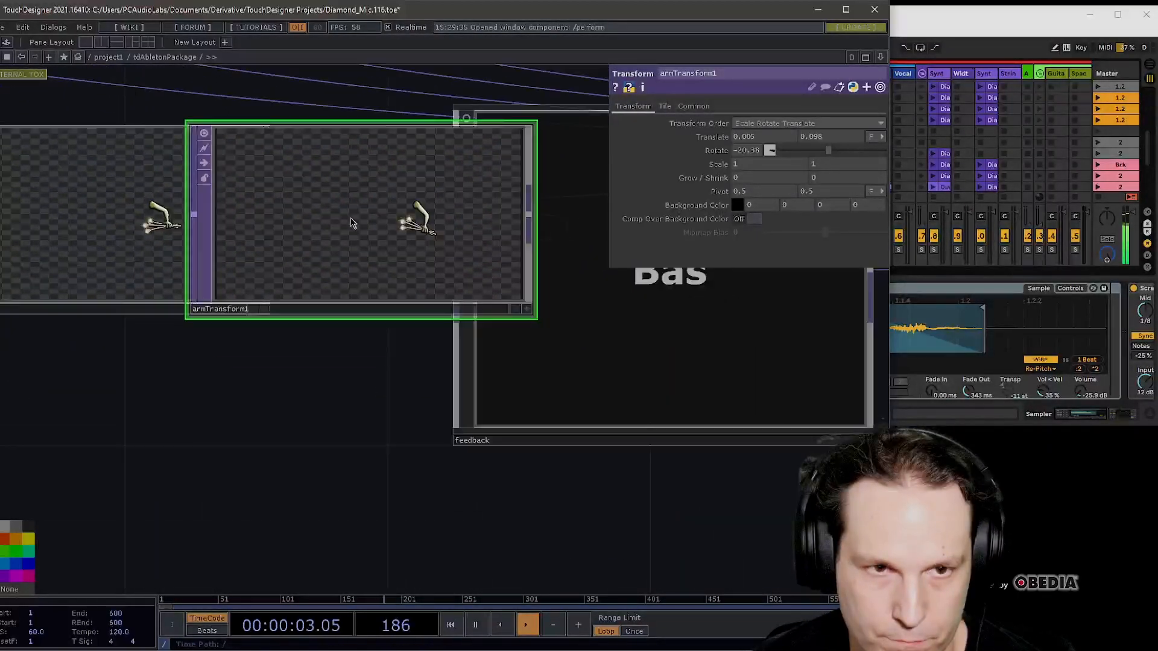
pyautogui.hscroll(3, 296, 331)
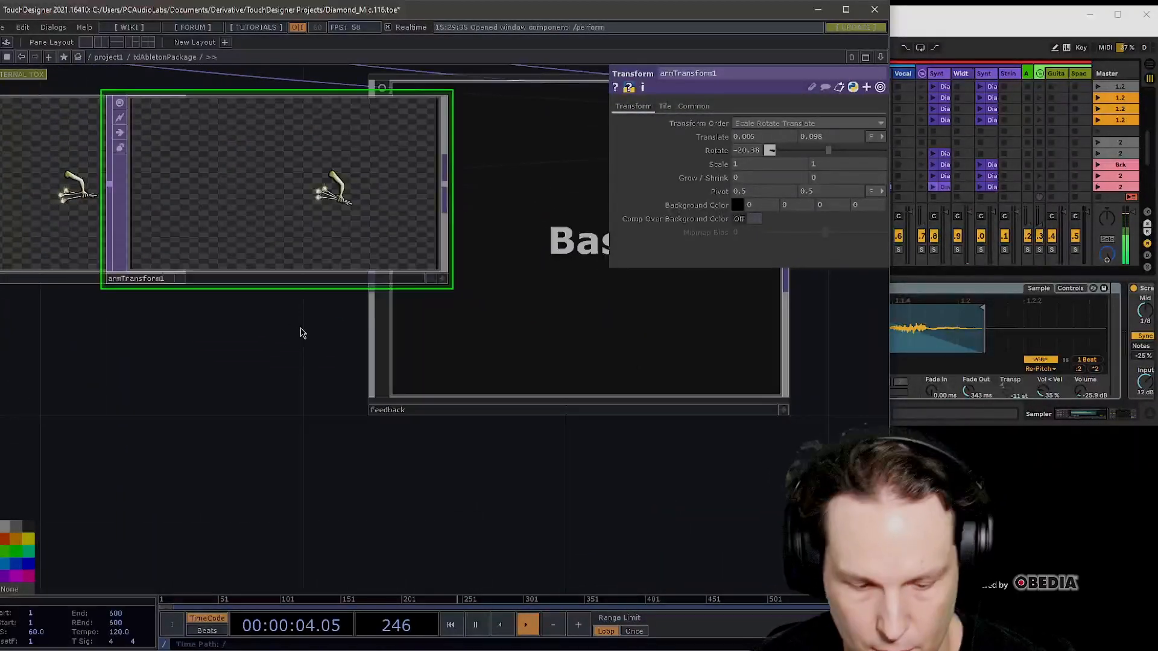
# - Switch to Ableton Live to stop the Snare clip and return to TouchDesigner to watch armTransform1
pyautogui.click(971, 31)
pyautogui.click(627, 166)
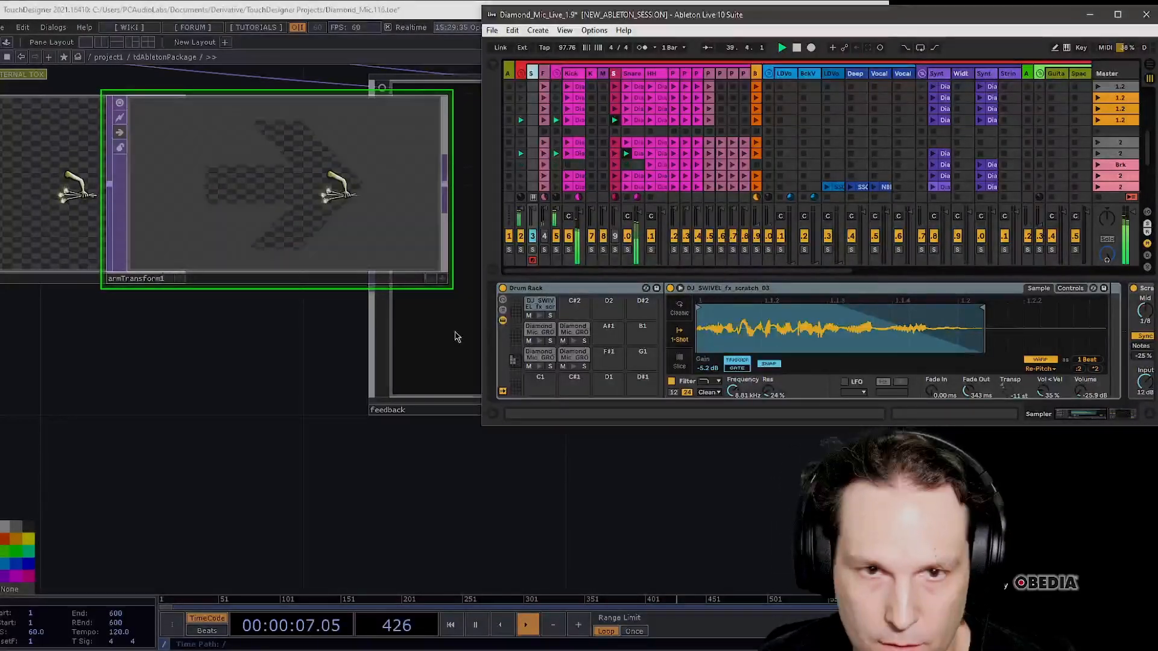
pyautogui.click(269, 349)
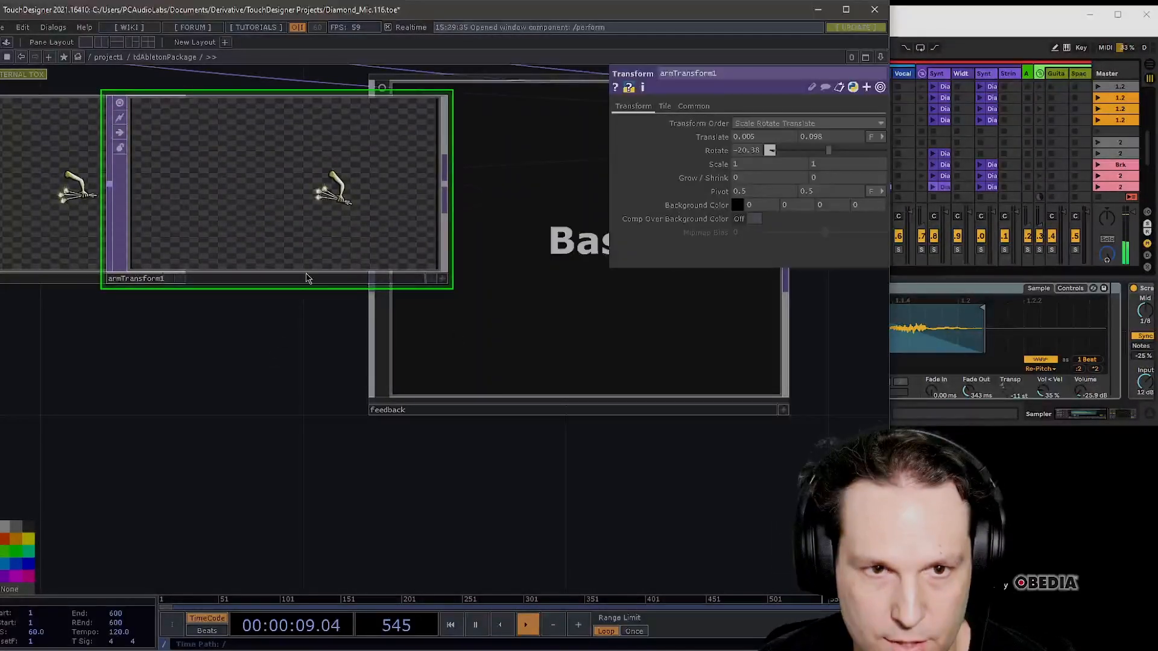
# - Turn on the viewer of the feedback Base, enlarge it, and check it against the Ableton Live session before returning to TouchDesigner
pyautogui.click(412, 118)
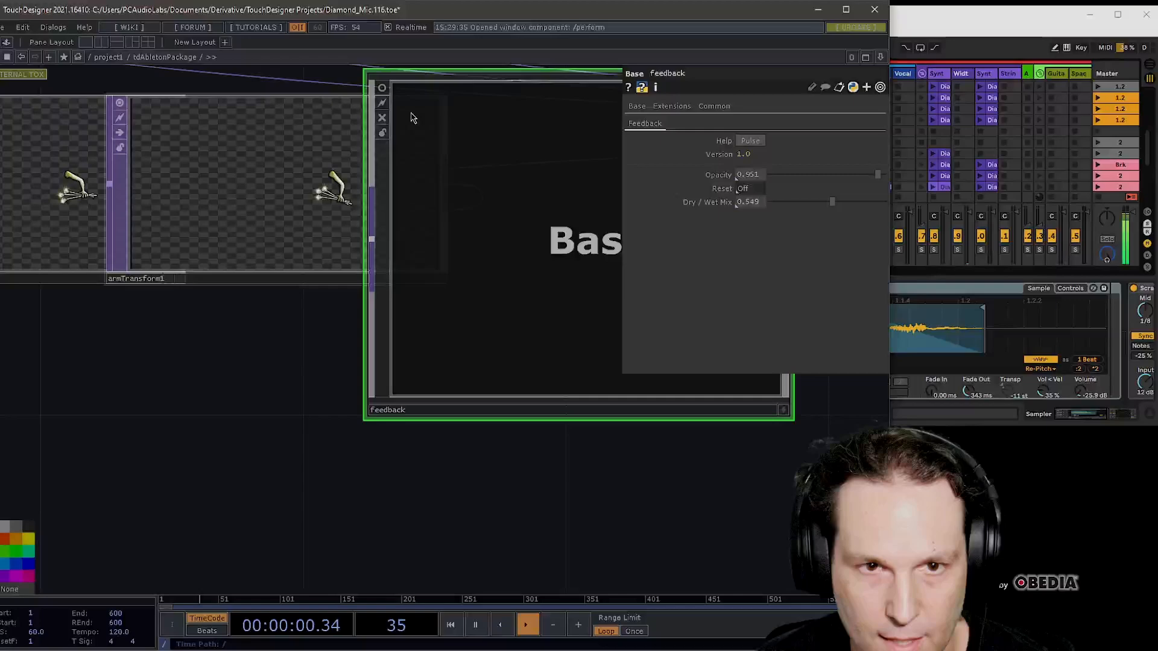
pyautogui.click(382, 89)
pyautogui.hotkey('shift', 'h')
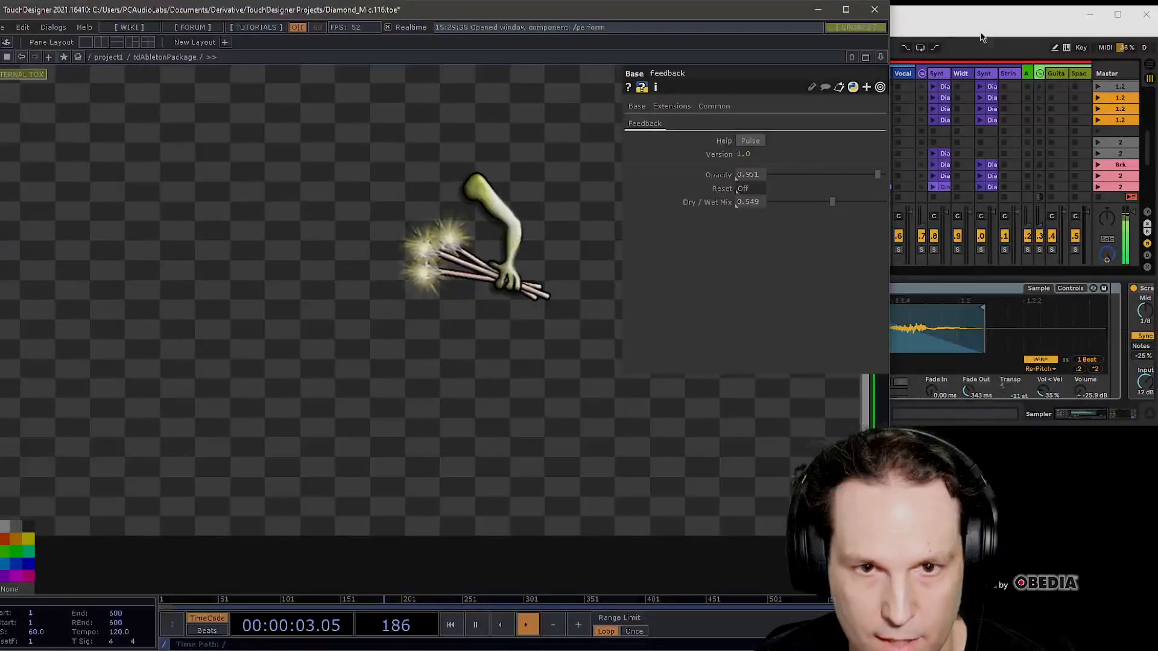
pyautogui.click(981, 37)
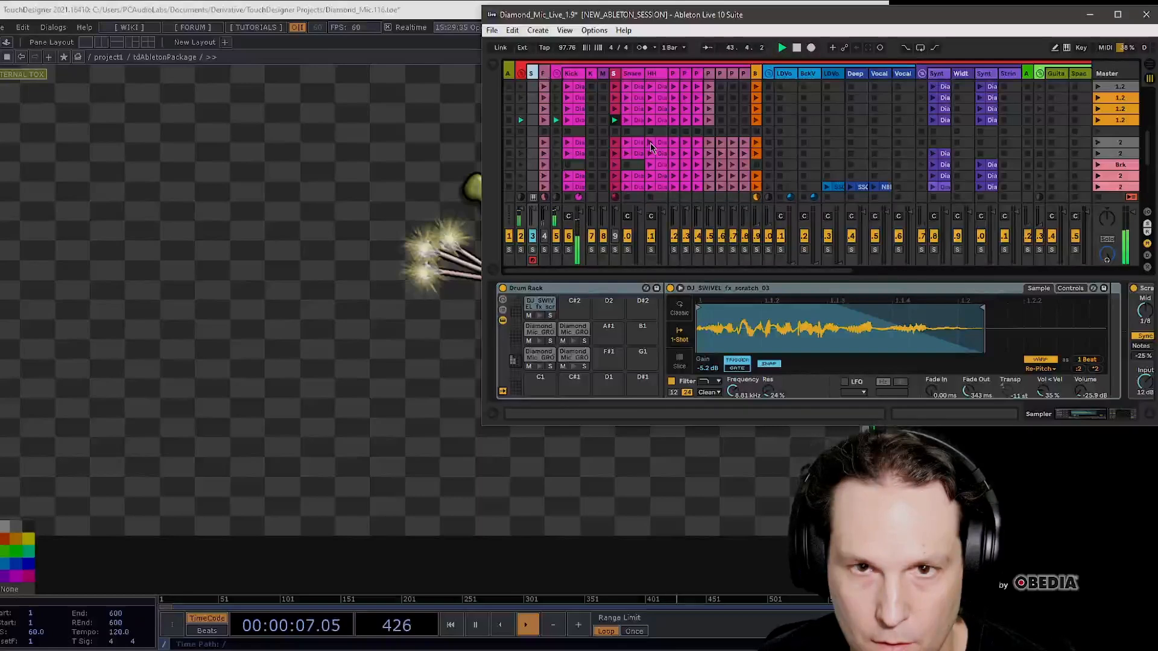
pyautogui.click(468, 12)
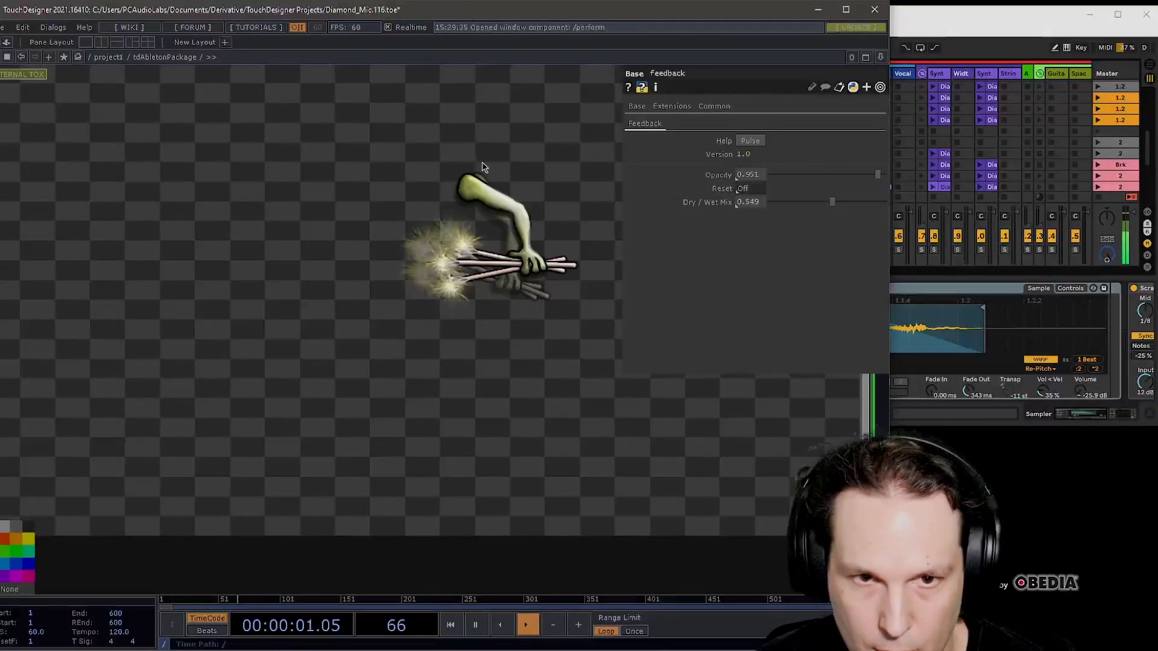
# - Follow the feedback output into comp2 and examine the alien's arms in the composite
pyautogui.scroll(-5, 482, 168)
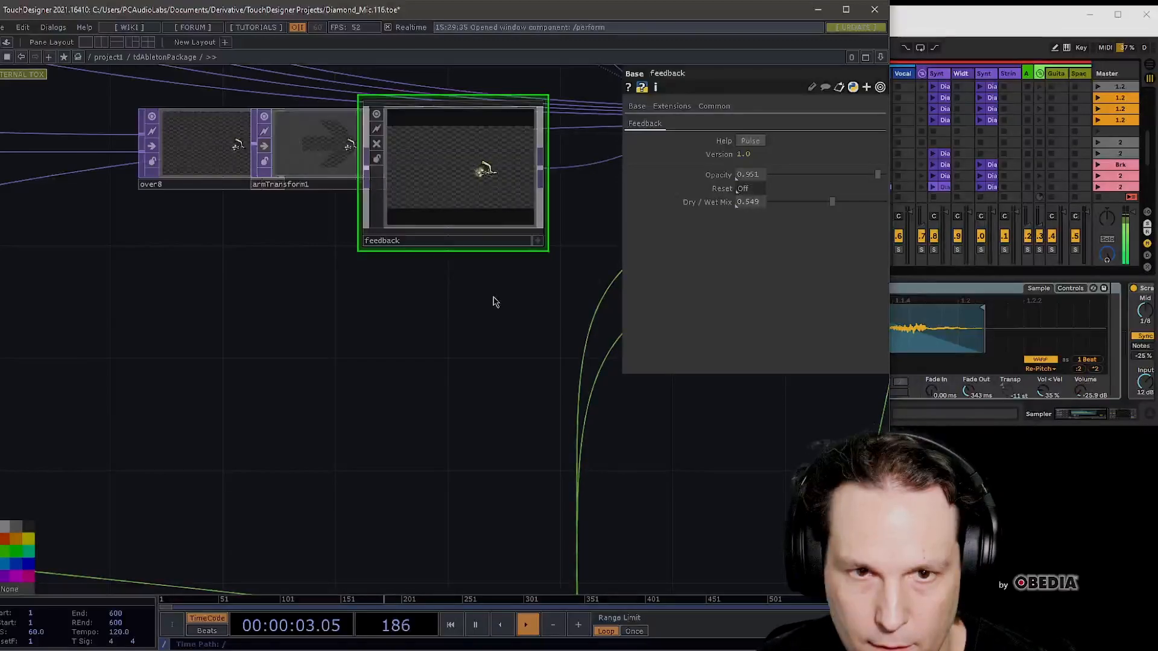
pyautogui.moveTo(493, 302); pyautogui.dragTo(292, 524)
pyautogui.moveTo(517, 380); pyautogui.dragTo(290, 398)
pyautogui.scroll(5, 431, 372)
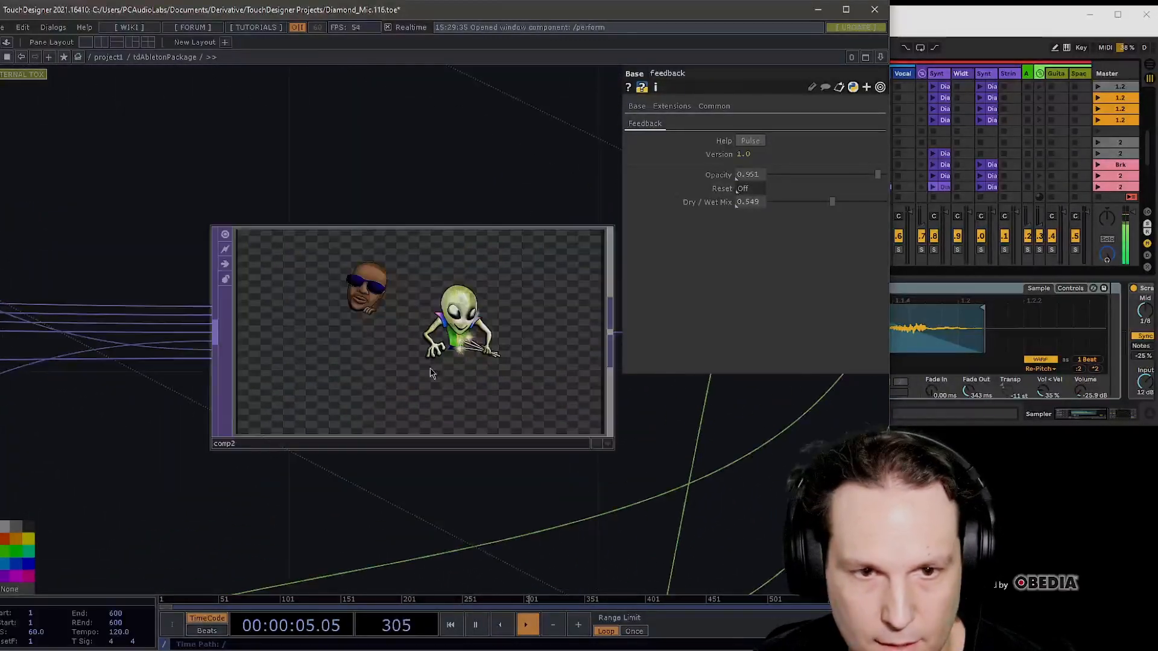
# - Turn on the viewer of transform1 and examine the head and alien characters up close
pyautogui.scroll(-6, 438, 373)
pyautogui.scroll(6, 432, 377)
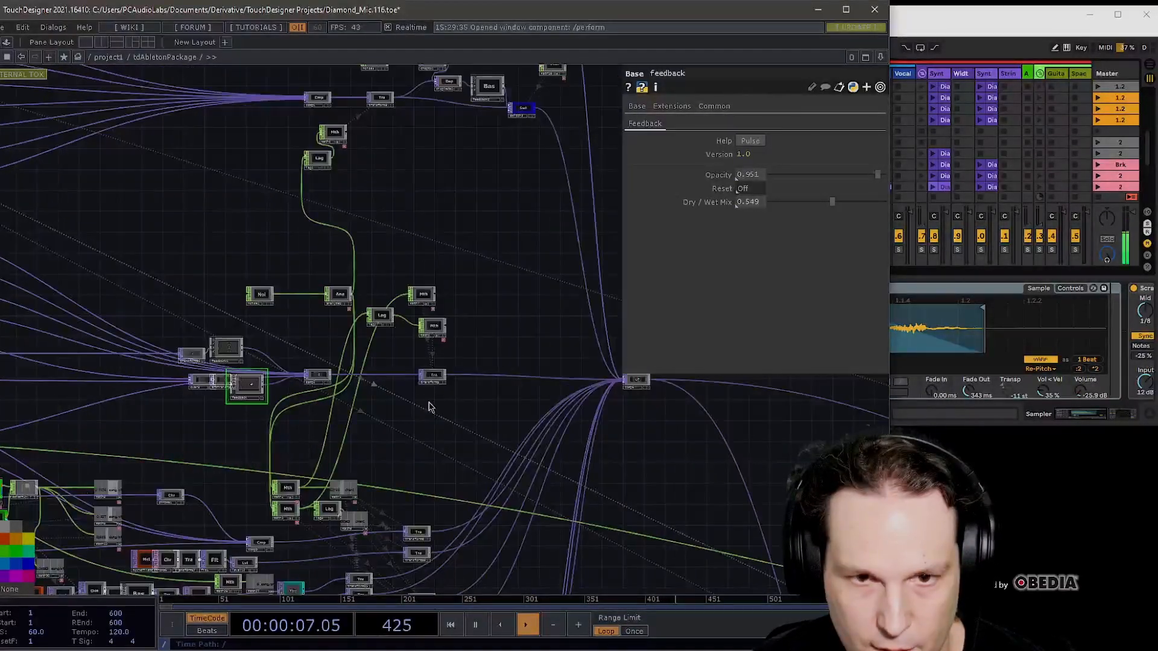
pyautogui.scroll(1, 431, 377)
pyautogui.scroll(3, 393, 344)
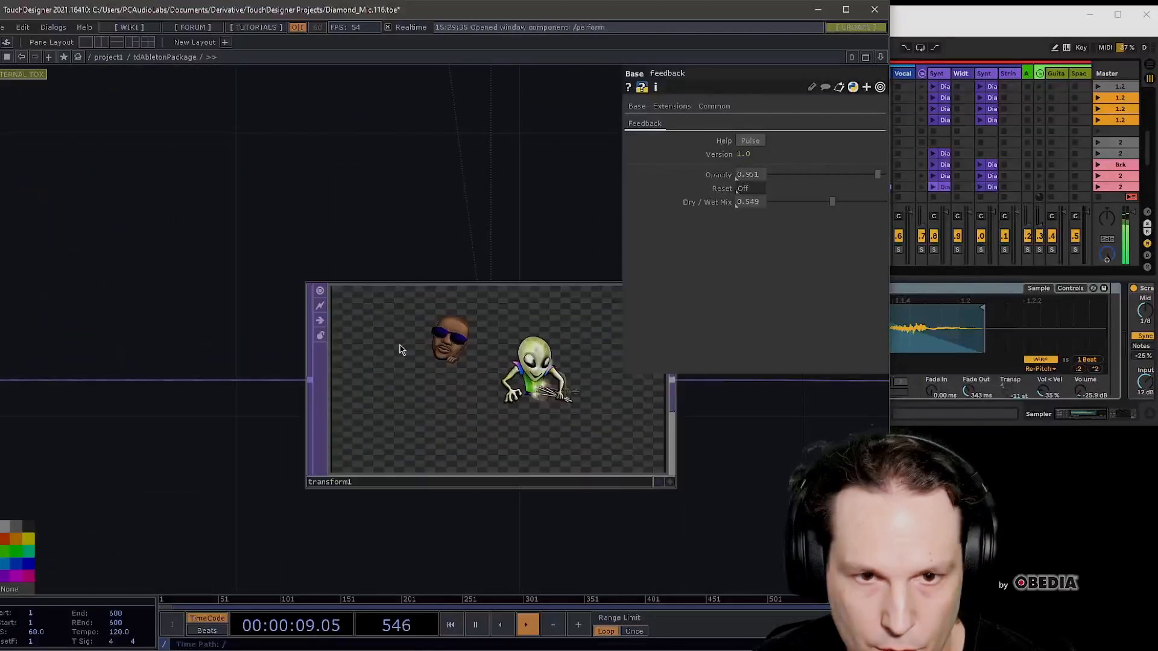
pyautogui.scroll(-2, 401, 350)
pyautogui.scroll(4, 486, 384)
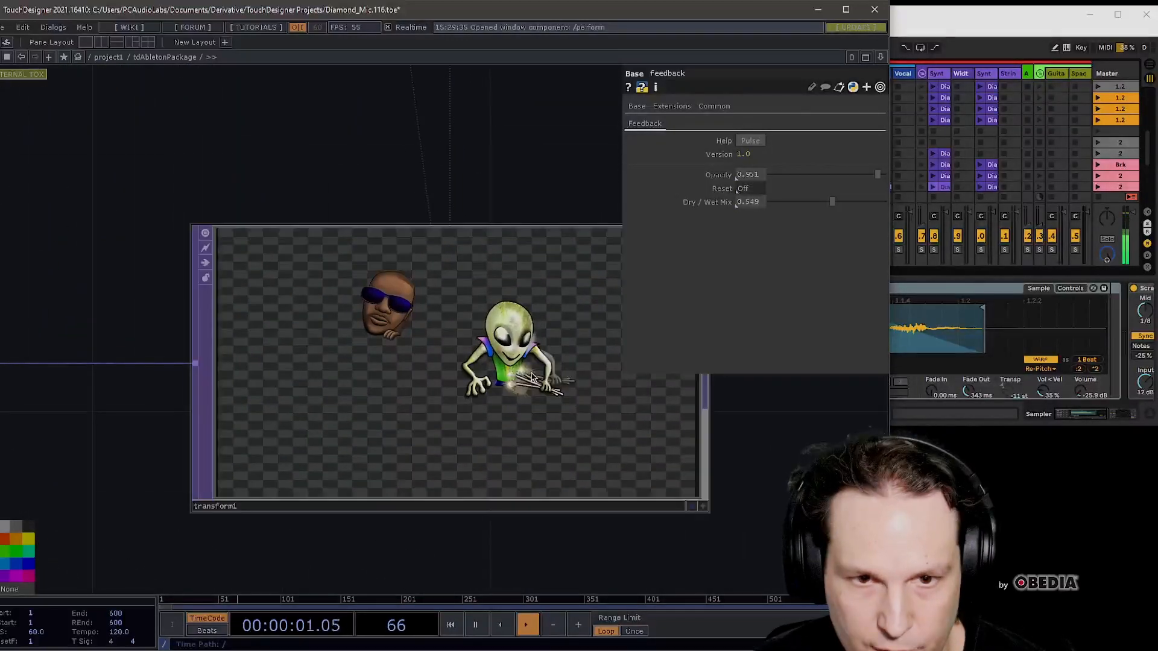
pyautogui.scroll(3, 429, 328)
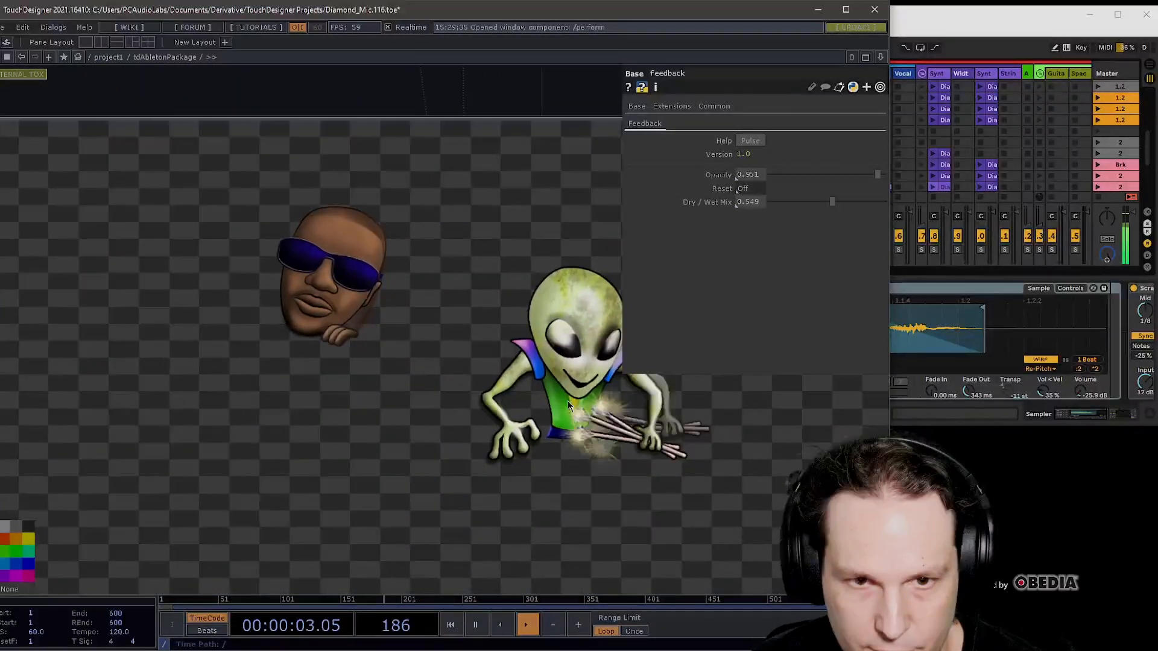
# - Trace the lag2 and math1 CHOPs above transform1 back to the Math and Lag operators that feed them
pyautogui.scroll(-6, 525, 354)
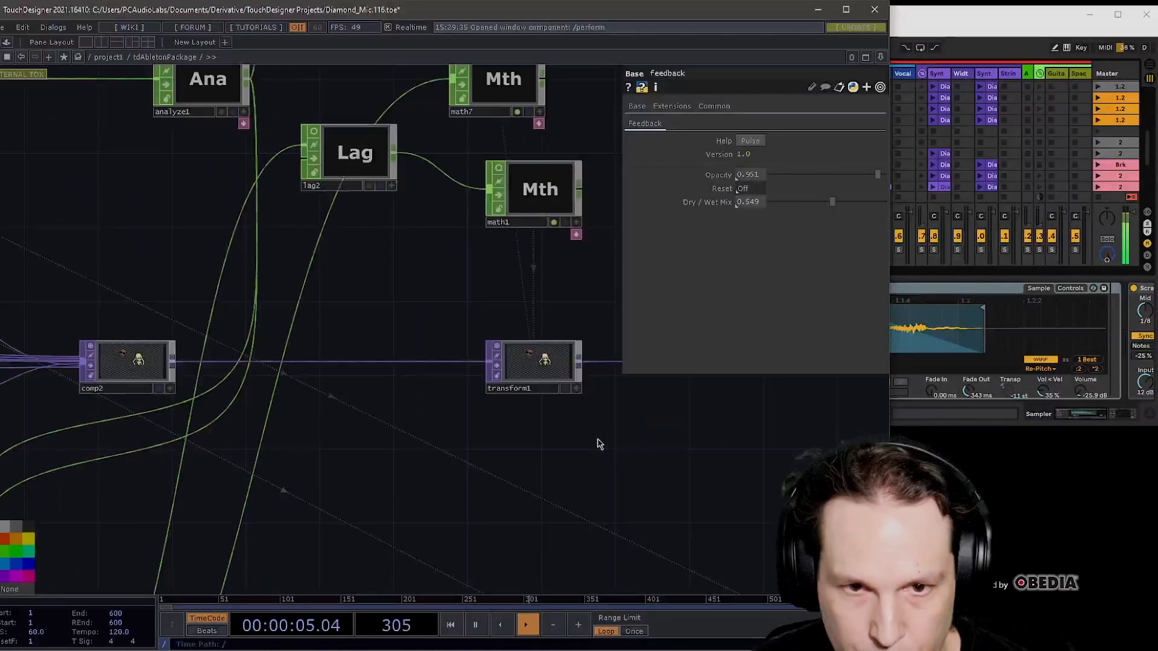
pyautogui.scroll(-8, 254, 283)
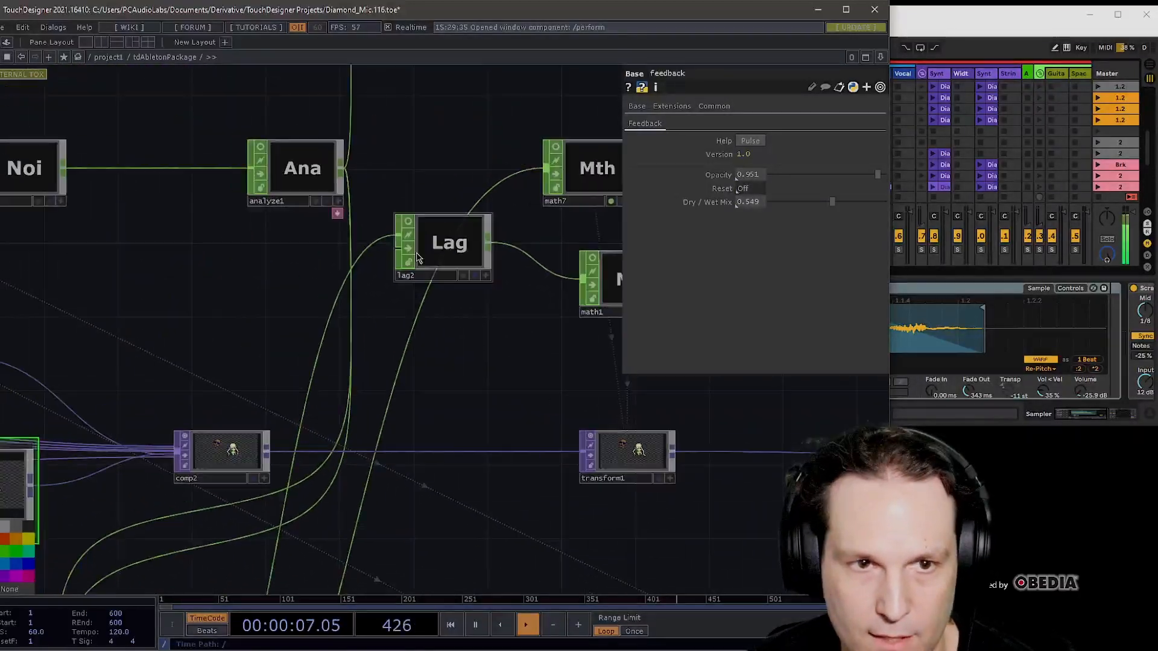
pyautogui.scroll(4, 419, 298)
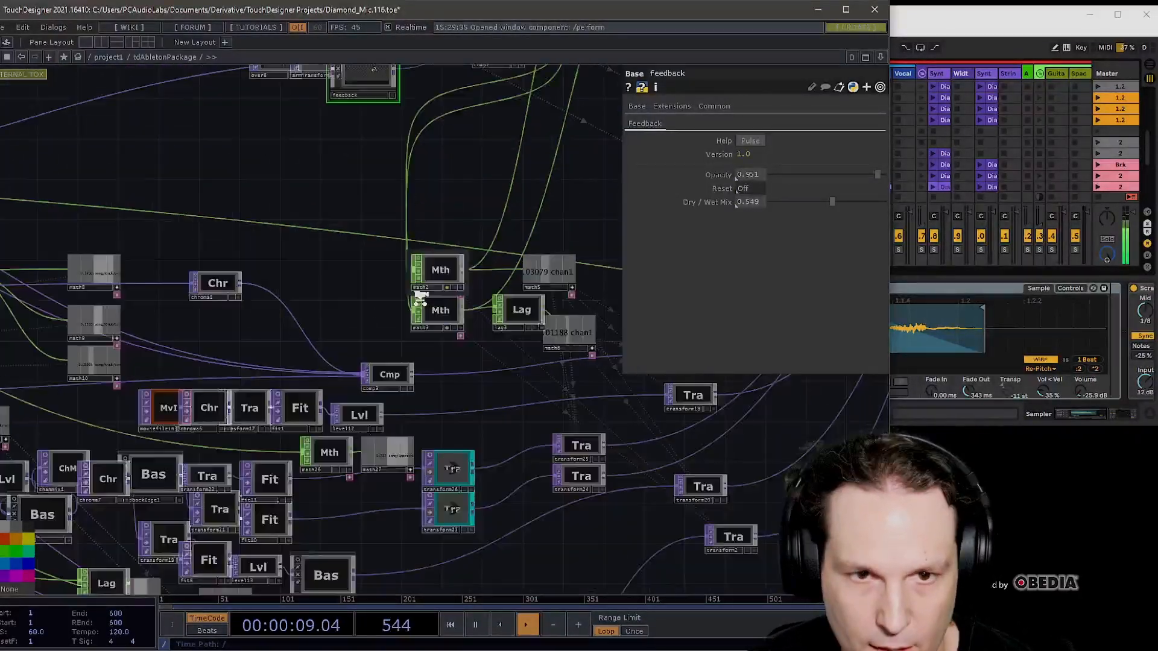
pyautogui.scroll(-4, 422, 302)
pyautogui.scroll(3, 425, 308)
pyautogui.moveTo(425, 308); pyautogui.dragTo(400, 404)
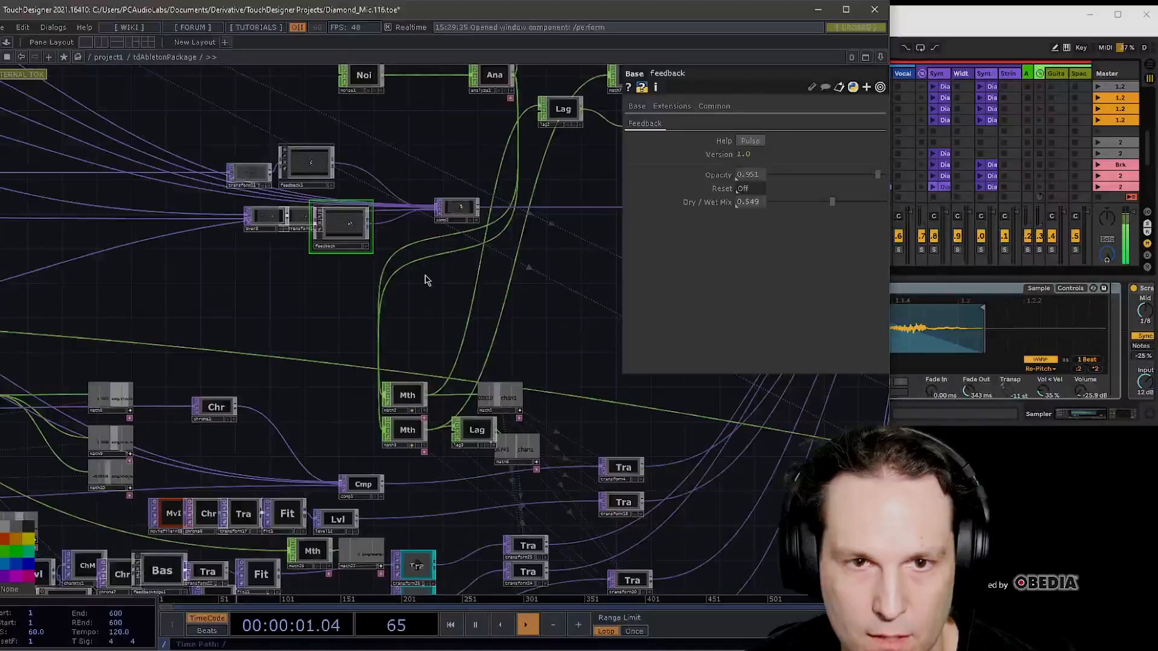
# - Turn on the viewers of noise1 and analyze1 and examine the noise signal passing from one to the other
pyautogui.moveTo(426, 279); pyautogui.dragTo(408, 362)
pyautogui.moveTo(398, 201); pyautogui.dragTo(426, 296)
pyautogui.scroll(6, 369, 247)
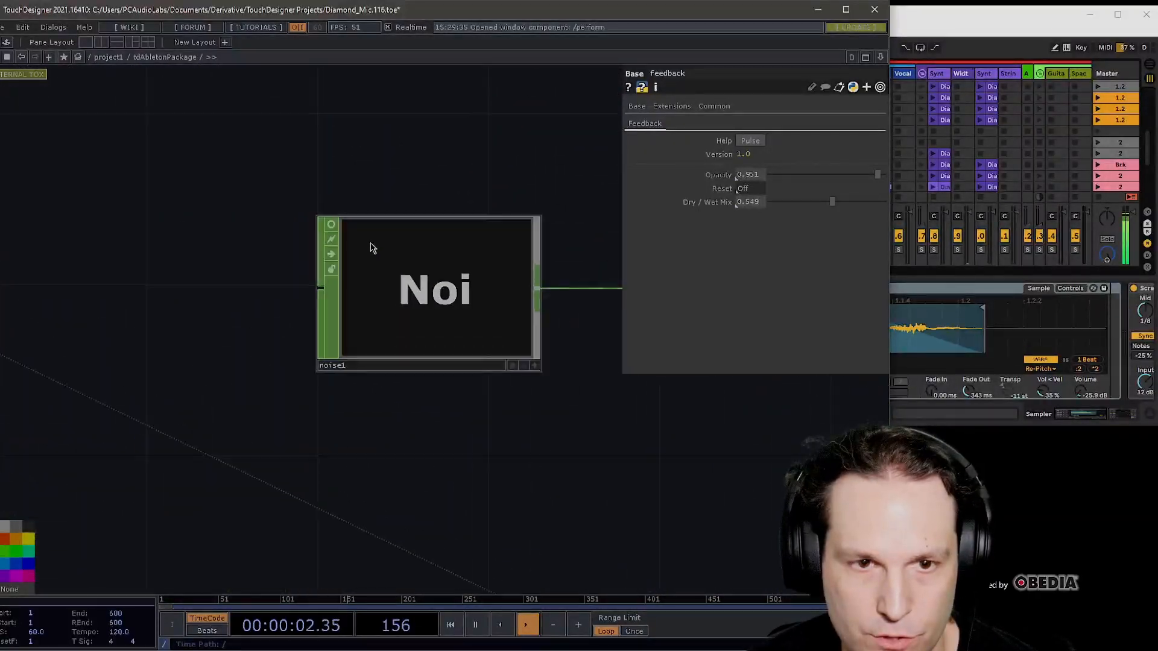
pyautogui.click(332, 224)
pyautogui.scroll(2, 425, 267)
pyautogui.scroll(-1, 675, 392)
pyautogui.moveTo(693, 465); pyautogui.dragTo(403, 399)
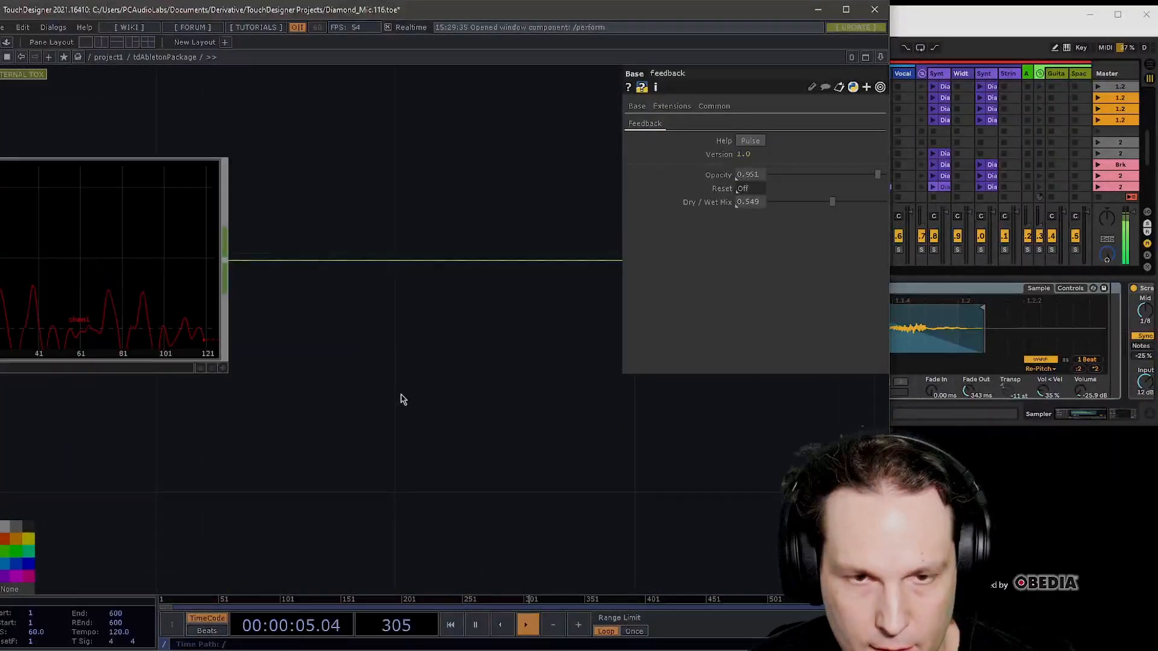
pyautogui.moveTo(723, 392); pyautogui.dragTo(421, 377)
pyautogui.scroll(-3, 420, 331)
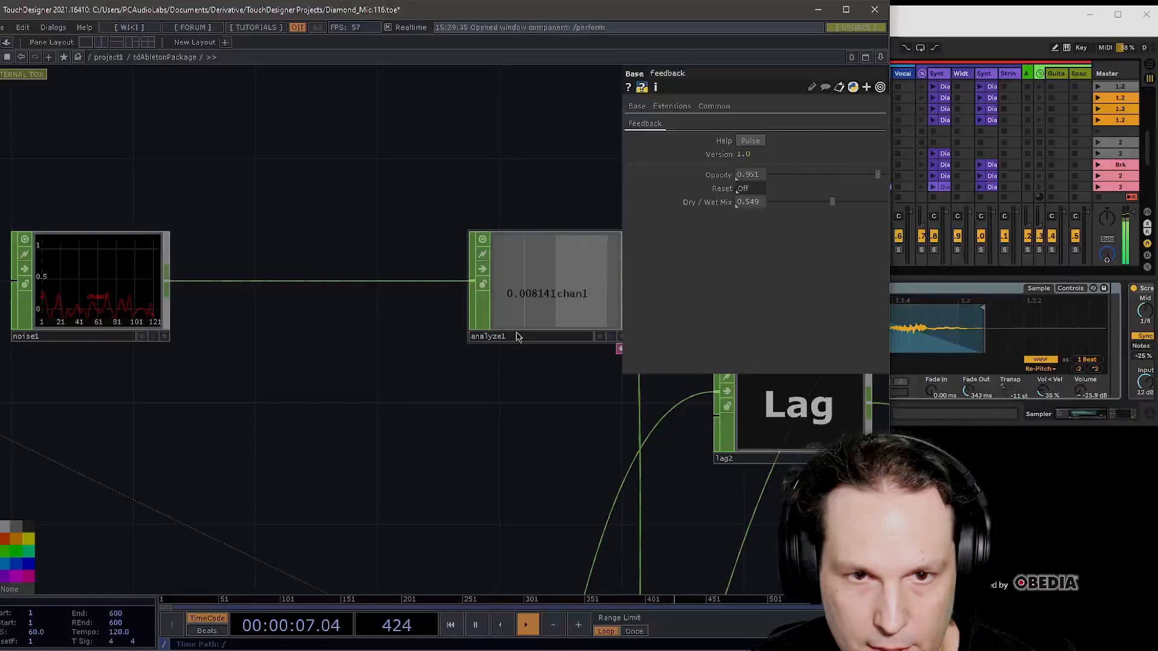
pyautogui.moveTo(518, 347); pyautogui.dragTo(433, 347)
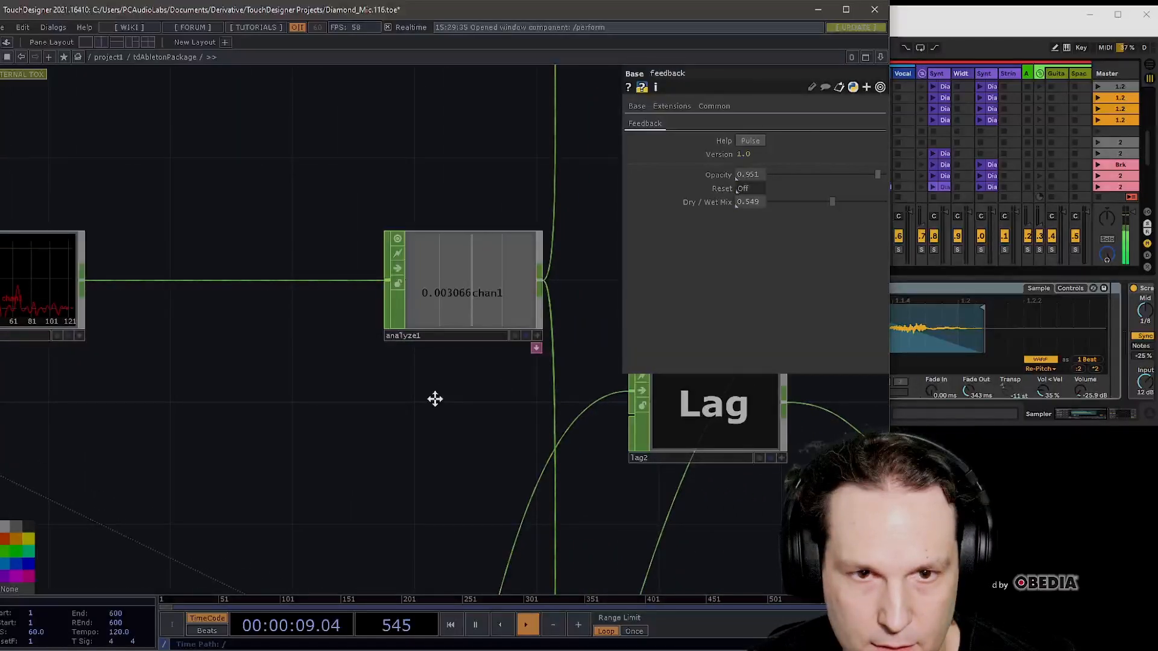
# - Turn on the viewer of lag1 below math4 and trace transform3 through displace1 and feedback2 to switch3
pyautogui.scroll(-6, 354, 382)
pyautogui.scroll(8, 316, 260)
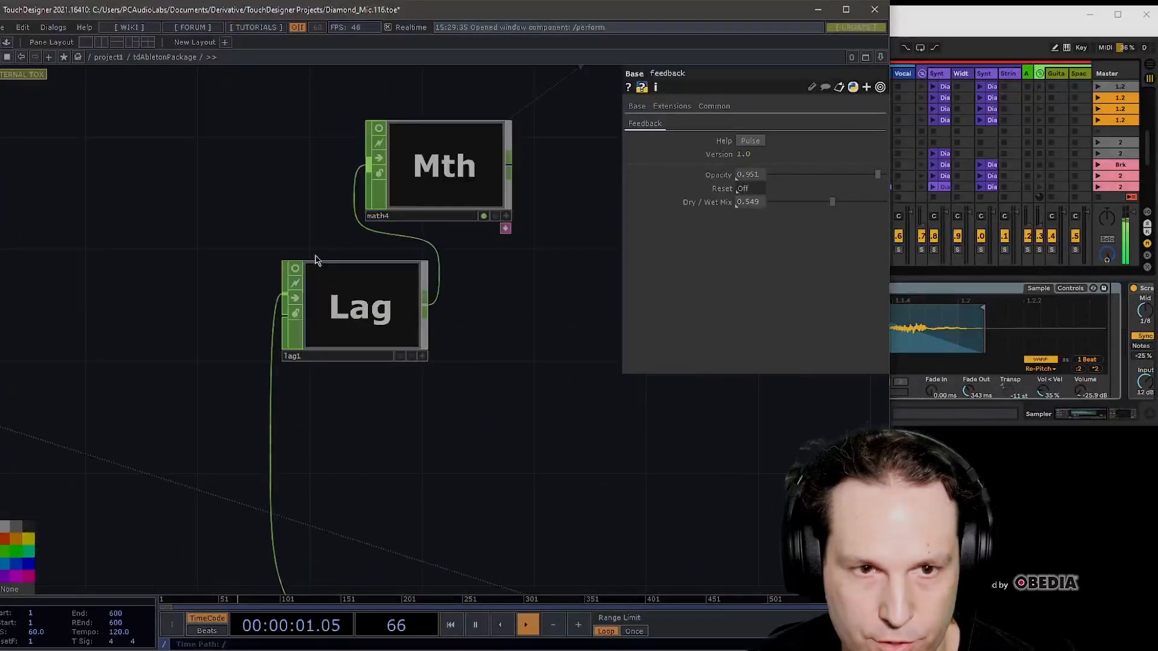
pyautogui.scroll(4, 361, 299)
pyautogui.scroll(-8, 365, 302)
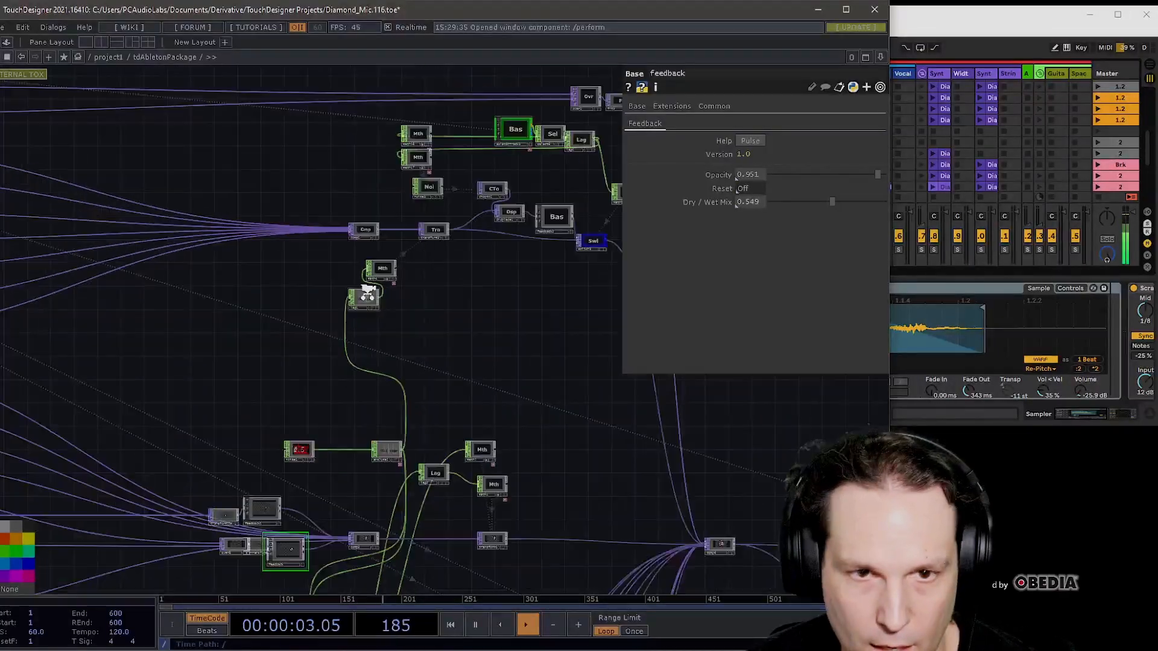
pyautogui.scroll(8, 457, 315)
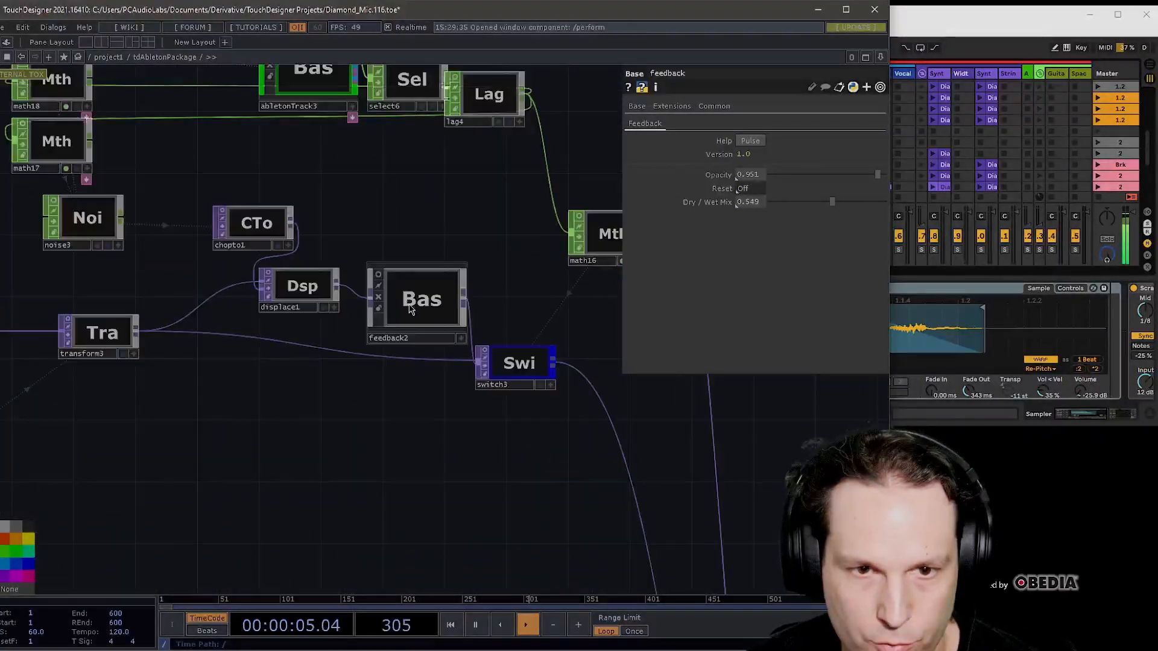
pyautogui.moveTo(460, 421); pyautogui.dragTo(207, 422)
pyautogui.scroll(2, 296, 359)
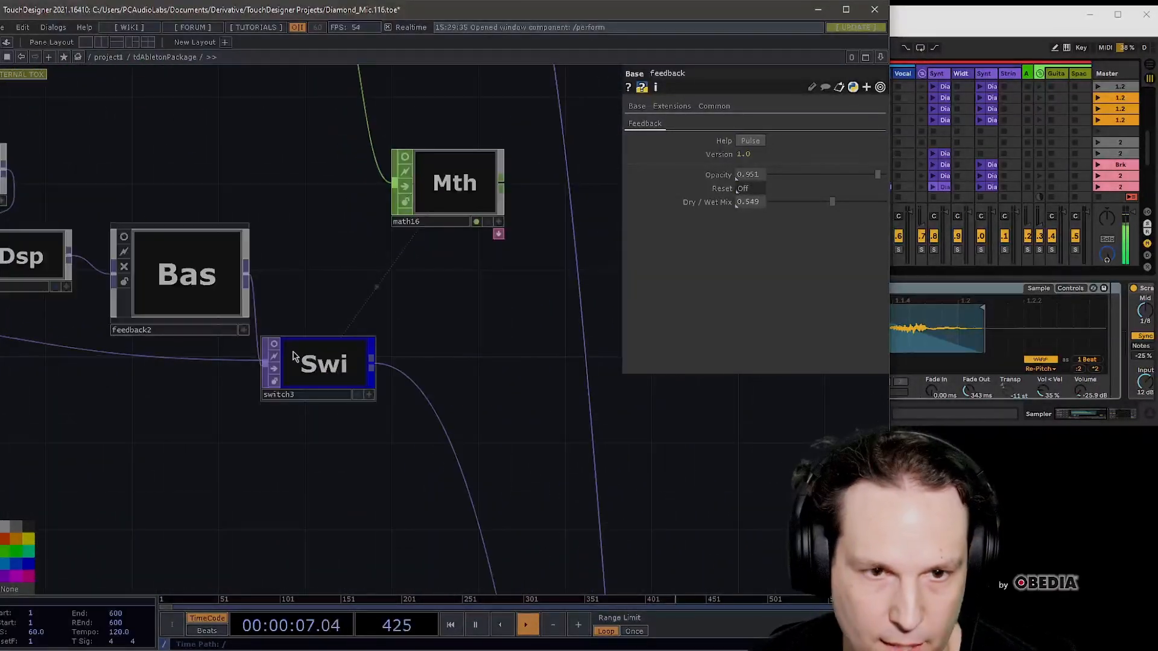
# - Follow the switch3 and transform1 outputs into comp6 and examine its combined car, character and alien image up close
pyautogui.scroll(-10, 443, 357)
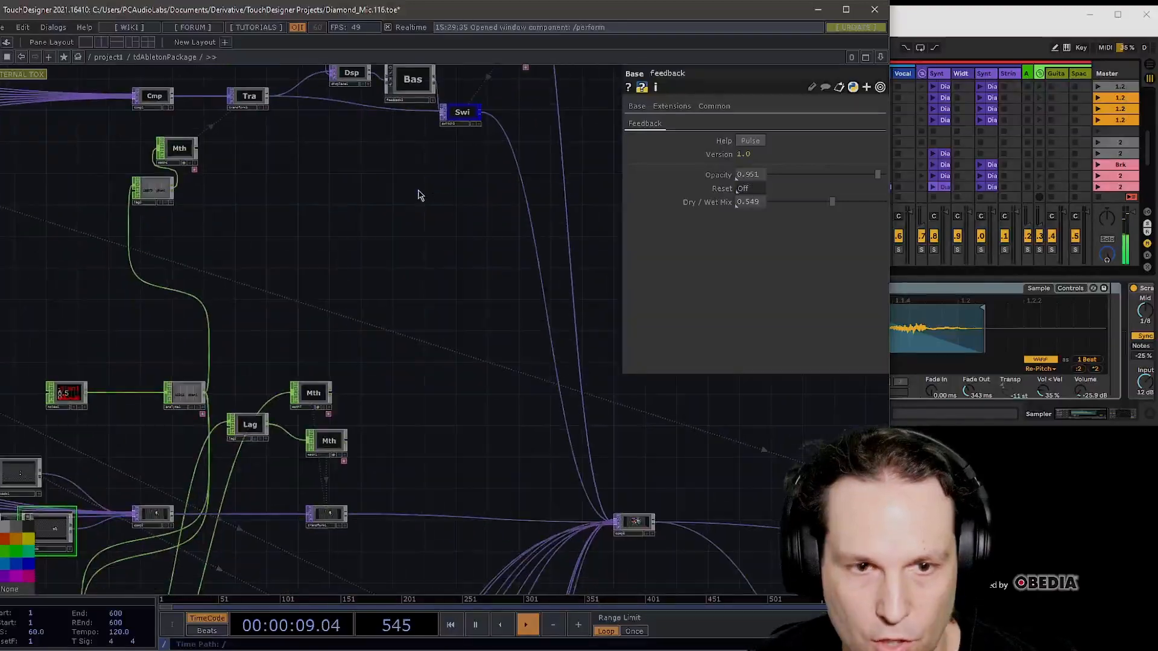
pyautogui.scroll(10, 473, 335)
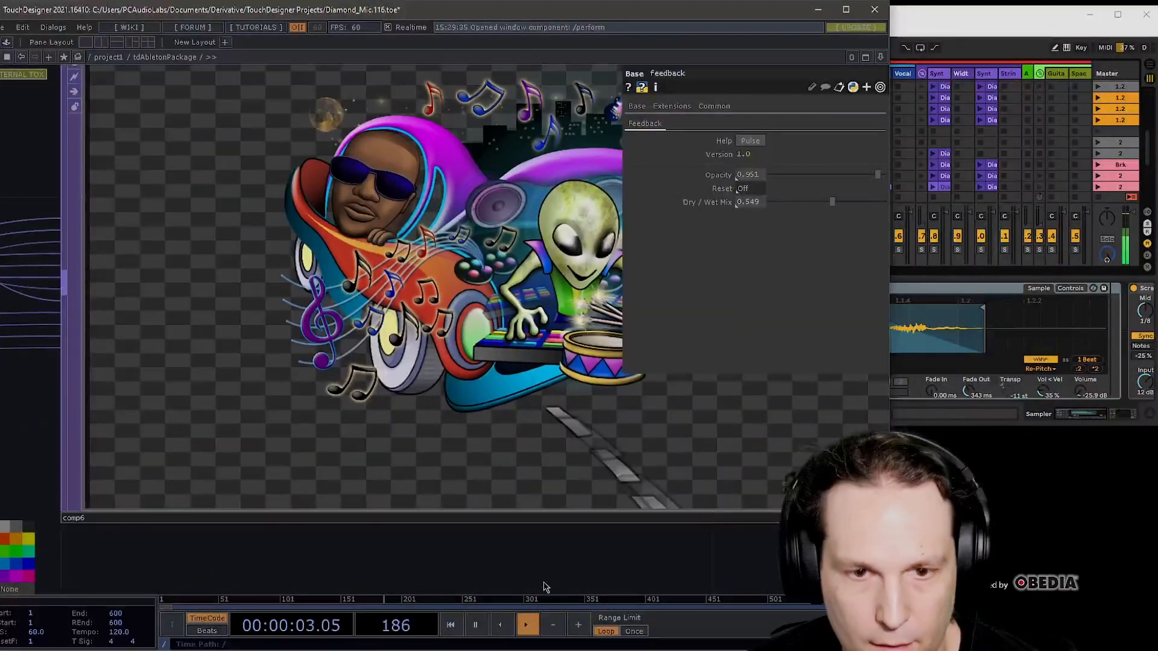
pyautogui.scroll(2, 457, 564)
pyautogui.moveTo(457, 564); pyautogui.dragTo(407, 569)
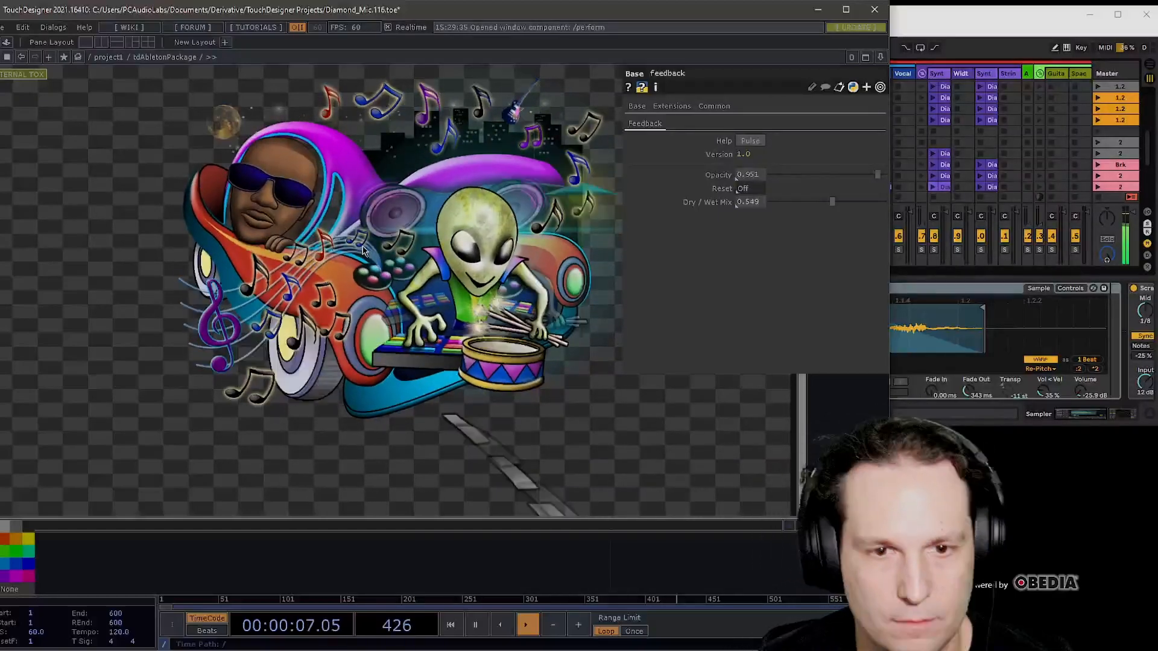
# - Switch to the Ableton Live session and launch the first scene labelled 1 in the Master track
pyautogui.scroll(-15, 365, 253)
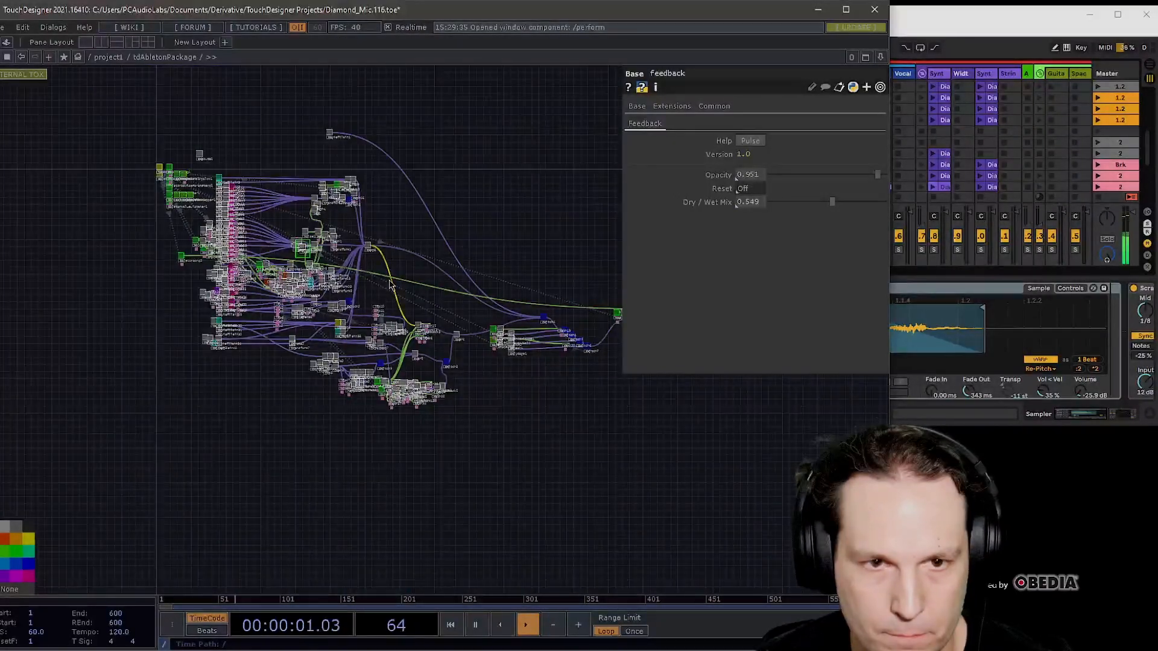
pyautogui.scroll(5, 1097, 139)
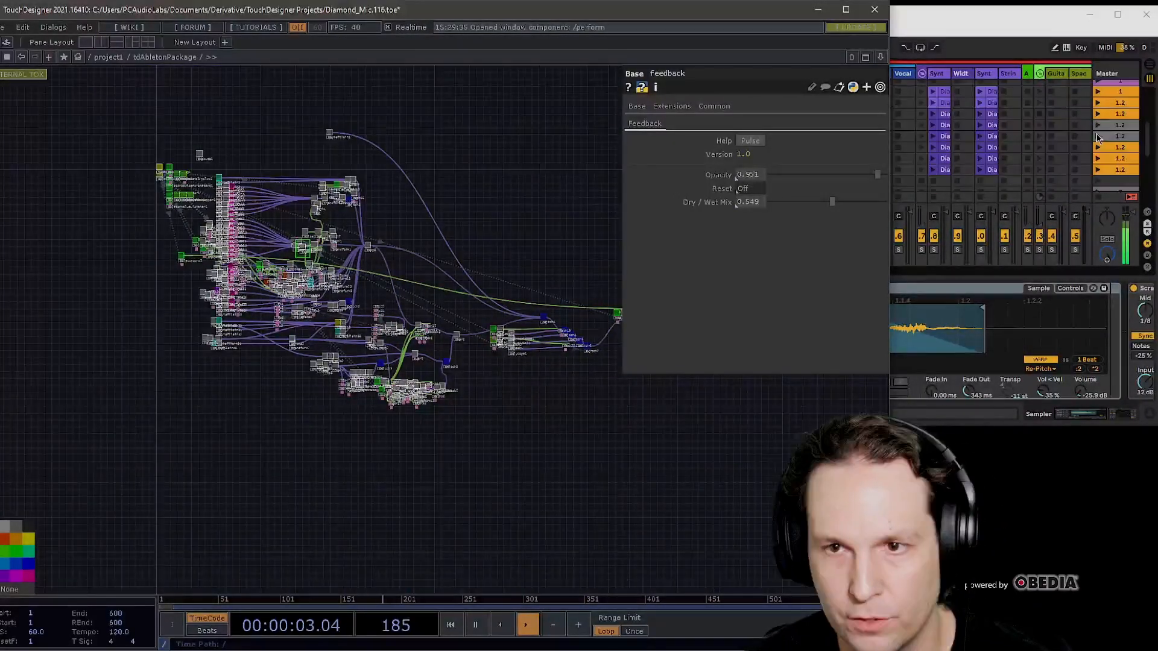
pyautogui.click(1097, 122)
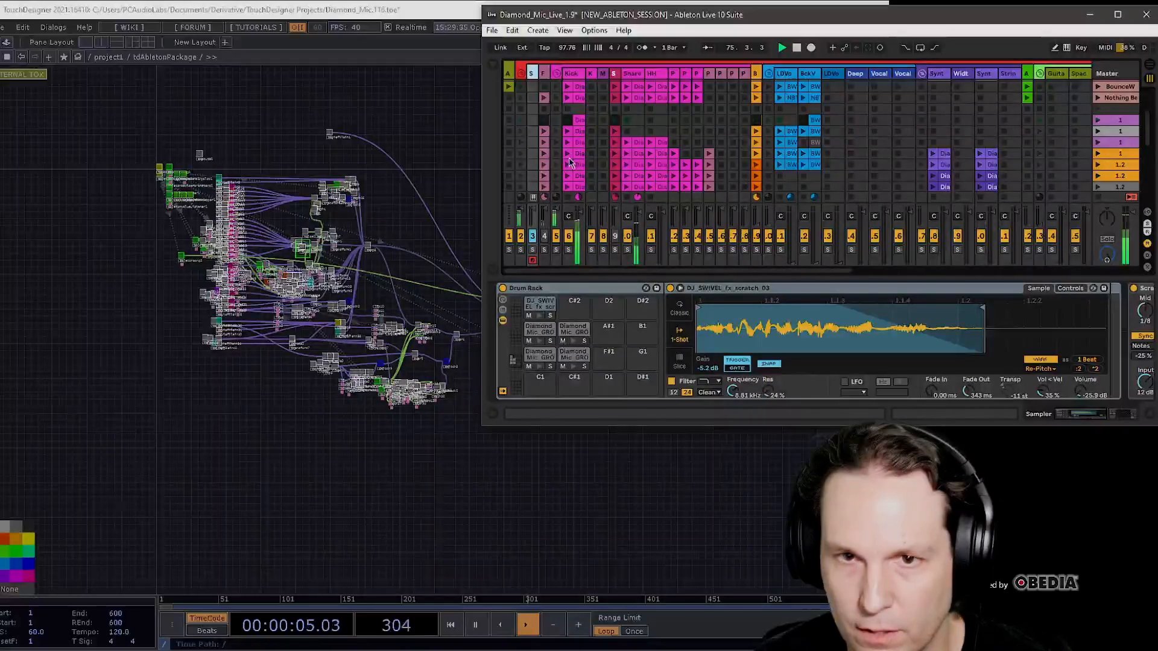
# - Return to TouchDesigner and select the chopexec3 CHOP Execute above sceneSelect1 near the network's output
pyautogui.click(431, 128)
pyautogui.scroll(15, 492, 325)
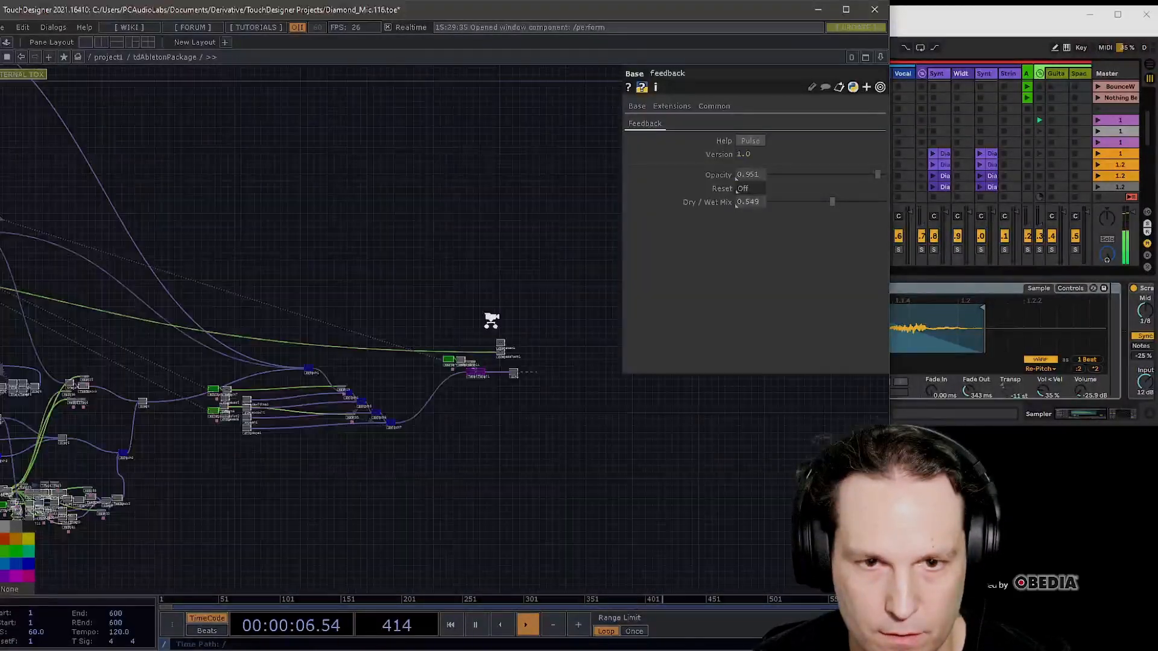
pyautogui.moveTo(496, 375); pyautogui.dragTo(445, 277)
pyautogui.scroll(8, 444, 277)
pyautogui.click(486, 355)
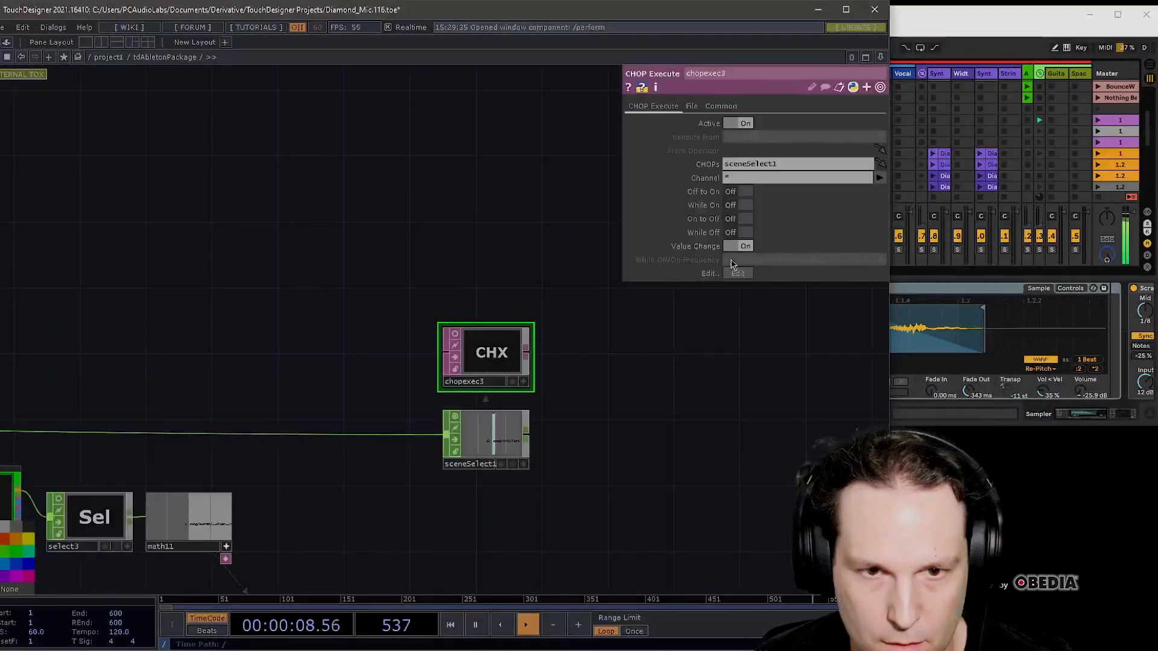
# - Open chopexec3's Python script and read the scene-value conditions in its onValueChange callback
pyautogui.click(739, 273)
pyautogui.click(607, 197)
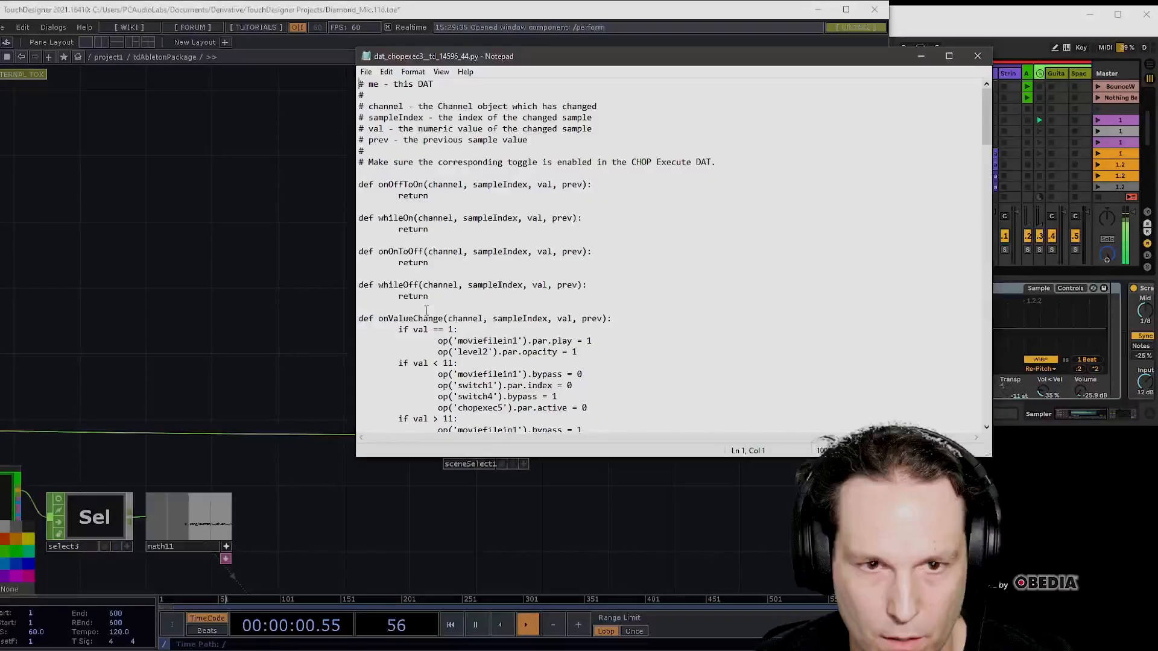
pyautogui.scroll(-6, 480, 235)
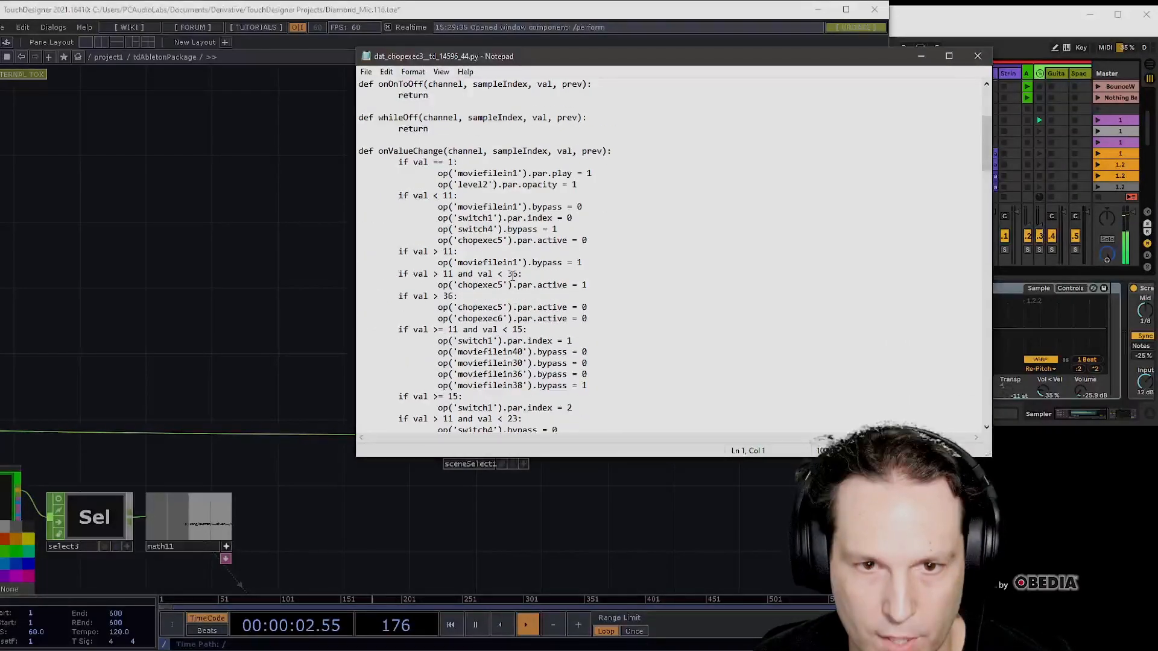
pyautogui.scroll(-8, 518, 345)
pyautogui.scroll(11, 670, 289)
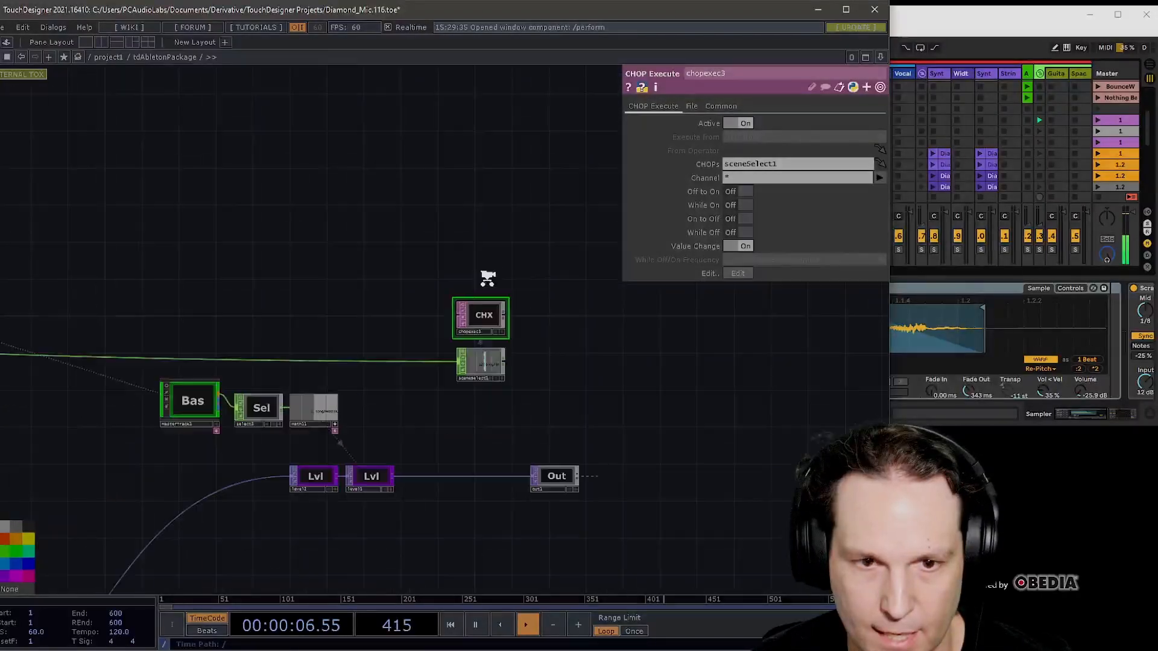
# - Open the perform window and move it so that Ableton Live's scene launch controls stay uncovered
pyautogui.scroll(-10, 478, 400)
pyautogui.scroll(10, 366, 283)
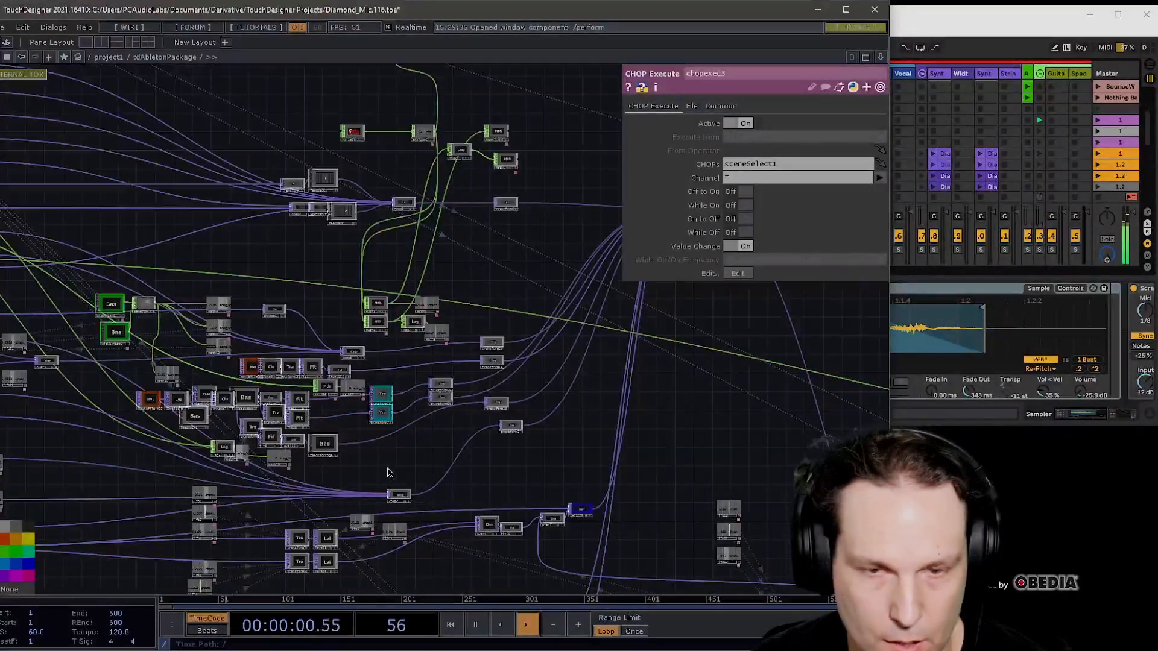
pyautogui.scroll(-5, 509, 400)
pyautogui.scroll(5, 560, 366)
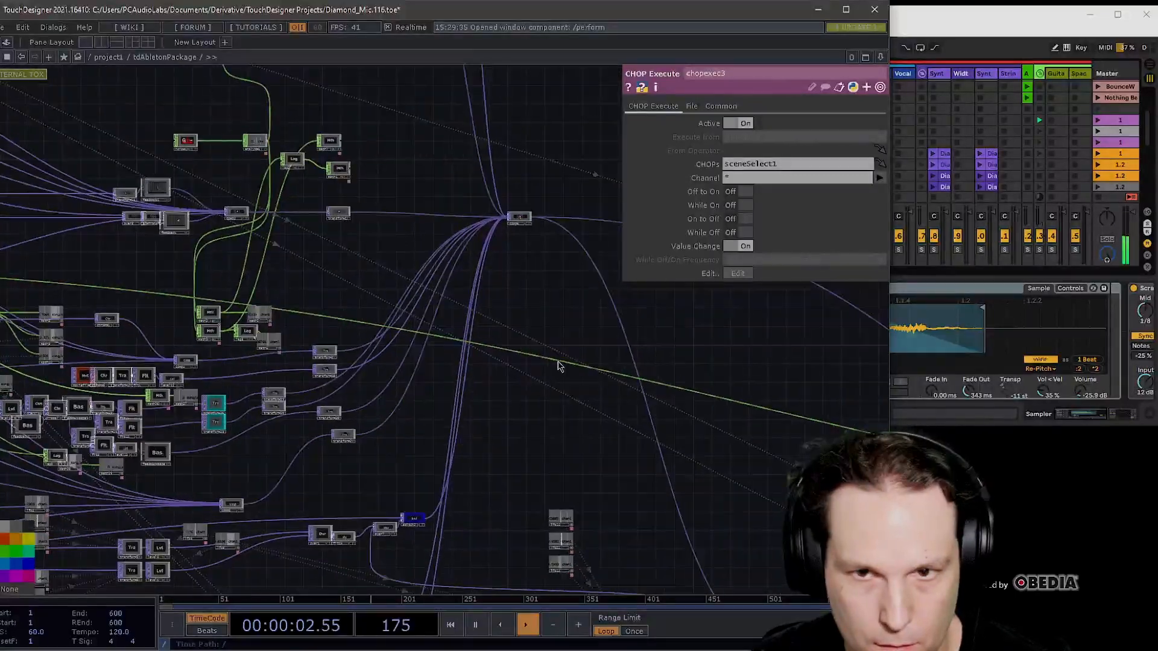
pyautogui.press('F1')
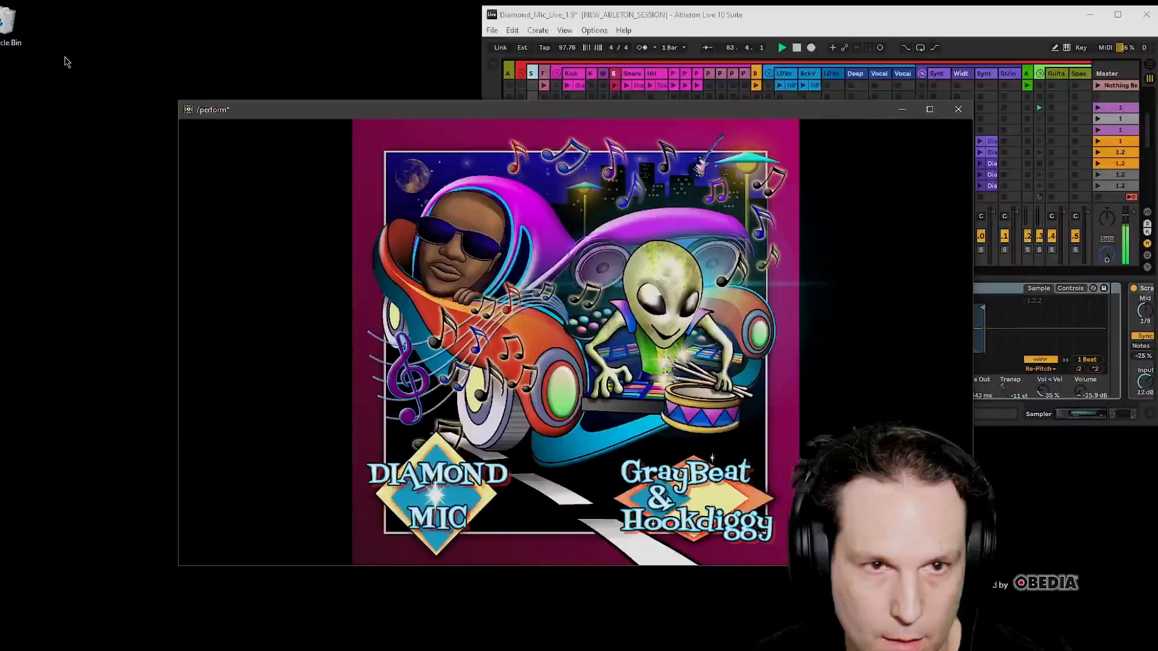
pyautogui.moveTo(641, 115); pyautogui.dragTo(463, 48)
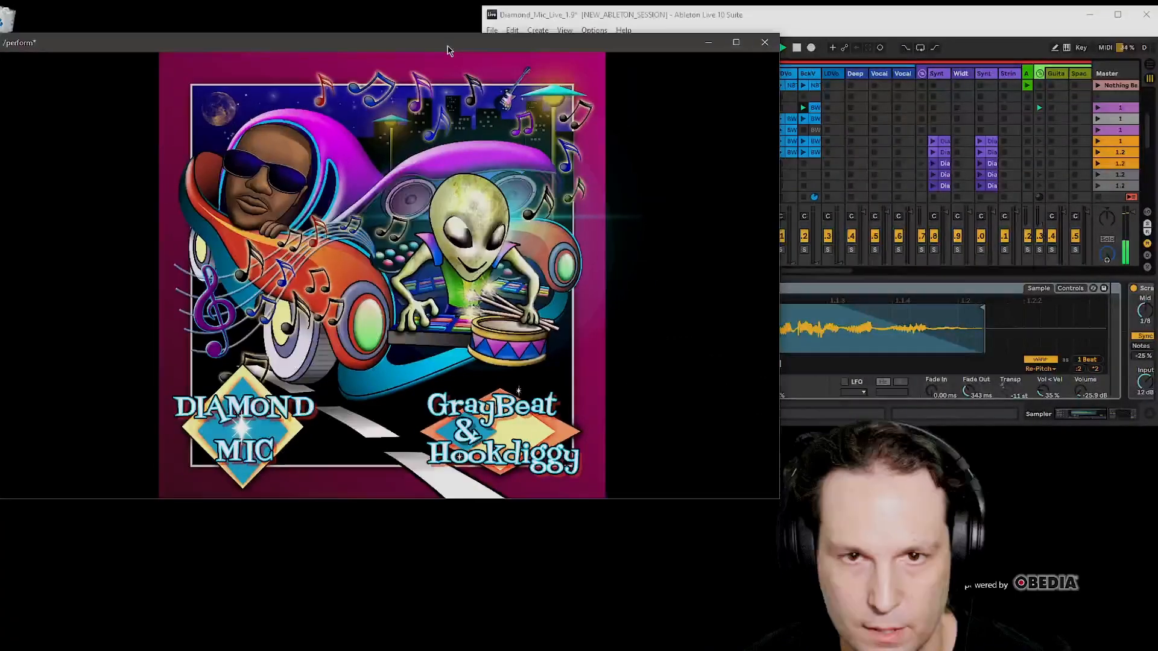
# - Launch the second scene labelled 1 in Ableton Live and return to the perform window
pyautogui.click(1098, 126)
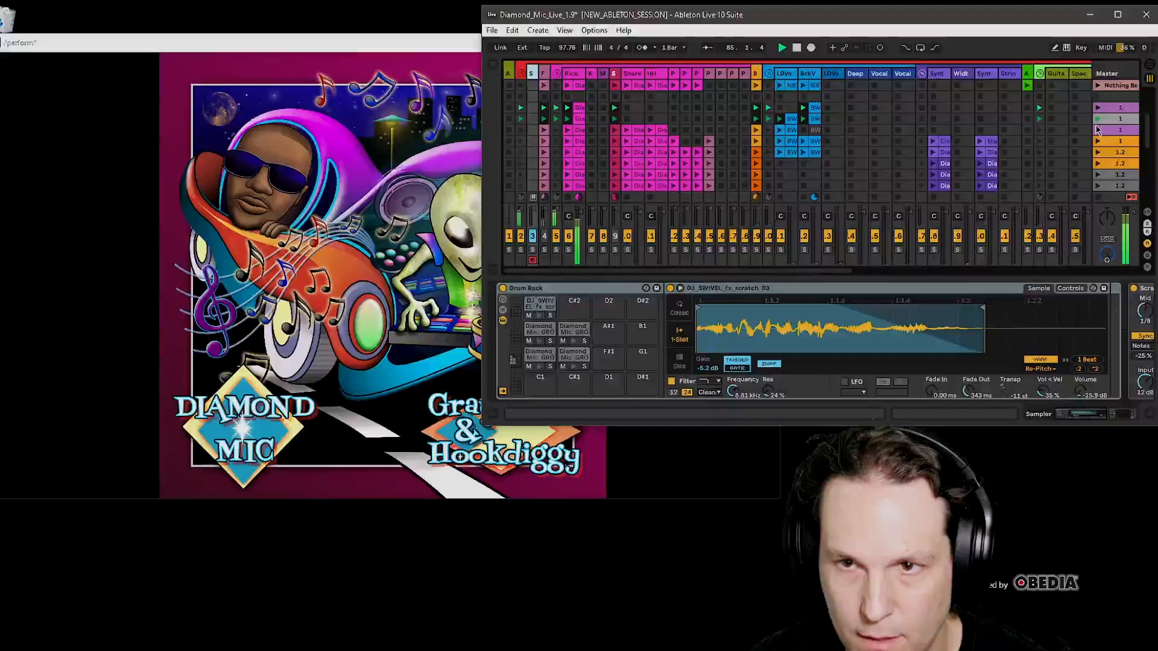
pyautogui.click(446, 47)
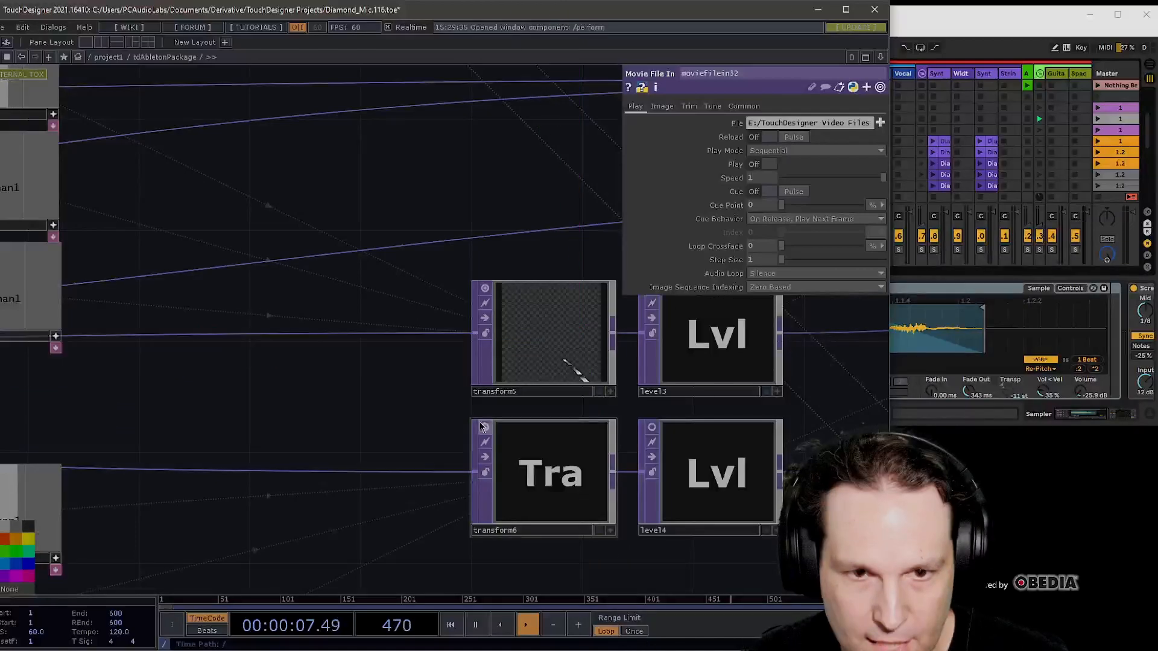
# - Turn on the viewer of transform6 and inspect the transform parameters of transform6 and transform5
pyautogui.moveTo(467, 382); pyautogui.dragTo(414, 314)
pyautogui.click(488, 403)
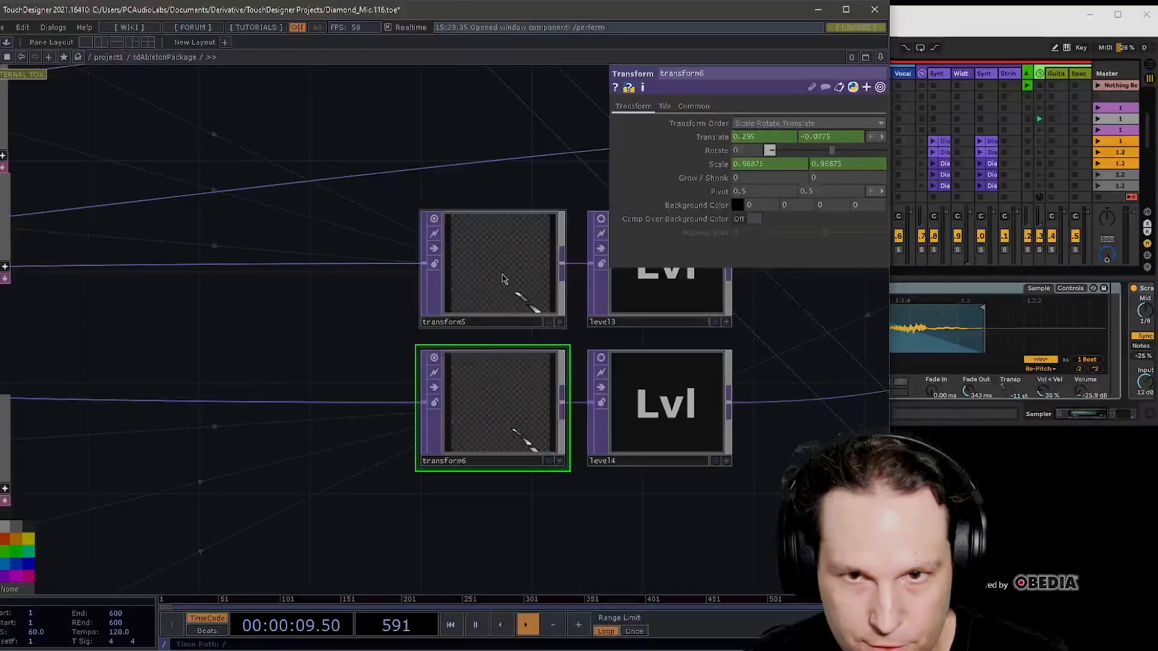
pyautogui.click(561, 221)
# - Examine the LFO CHOPs driving transform5 and transform6, including the parameters of lfo4
pyautogui.scroll(-3, 458, 302)
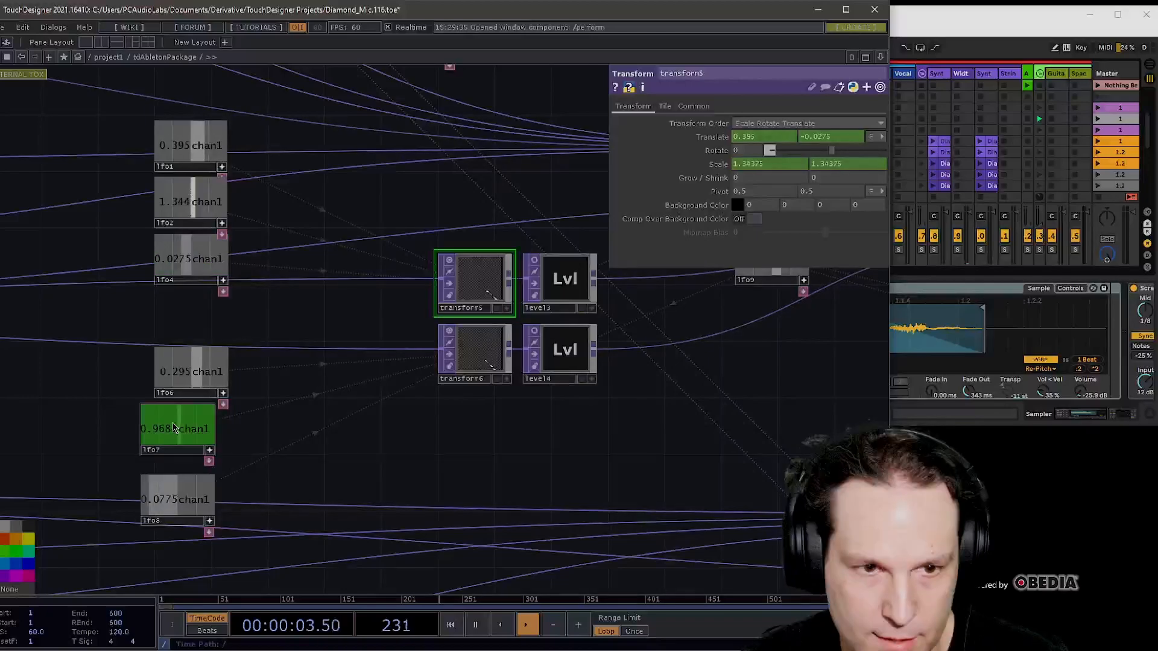
pyautogui.moveTo(434, 421); pyautogui.dragTo(467, 396)
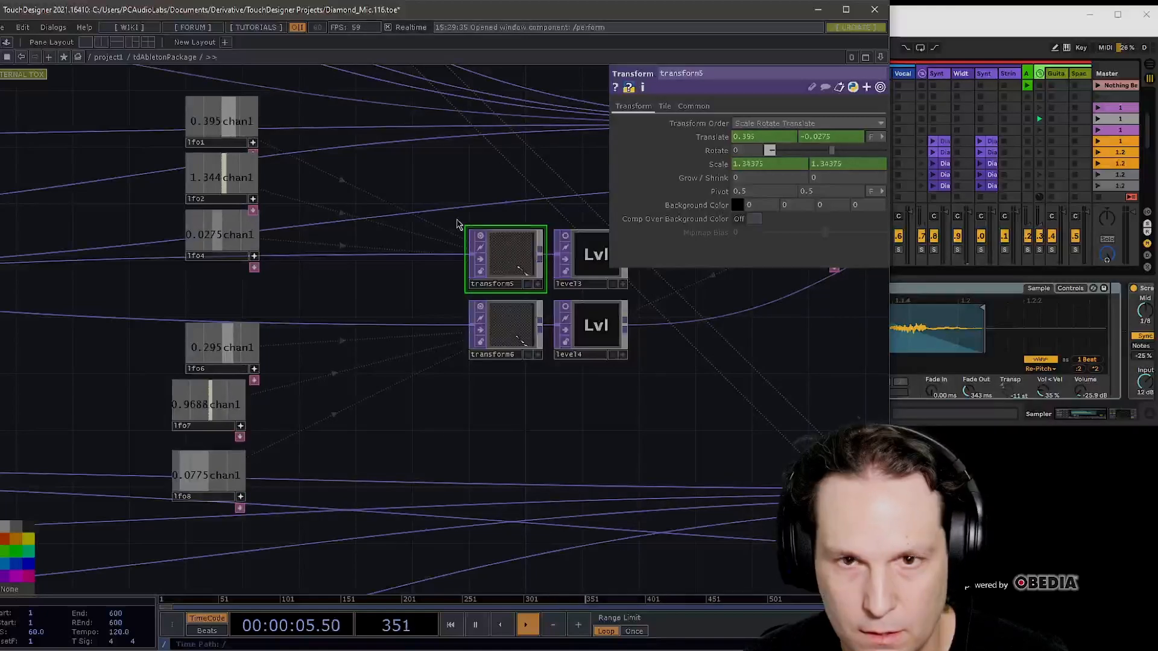
pyautogui.click(535, 336)
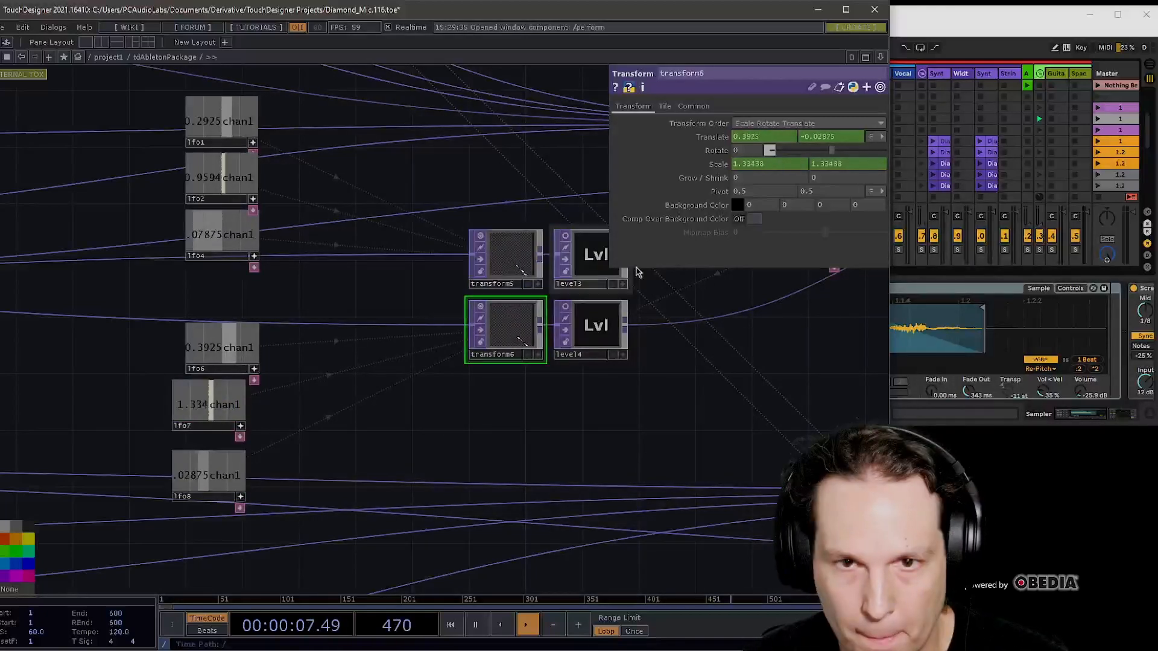
pyautogui.click(211, 501)
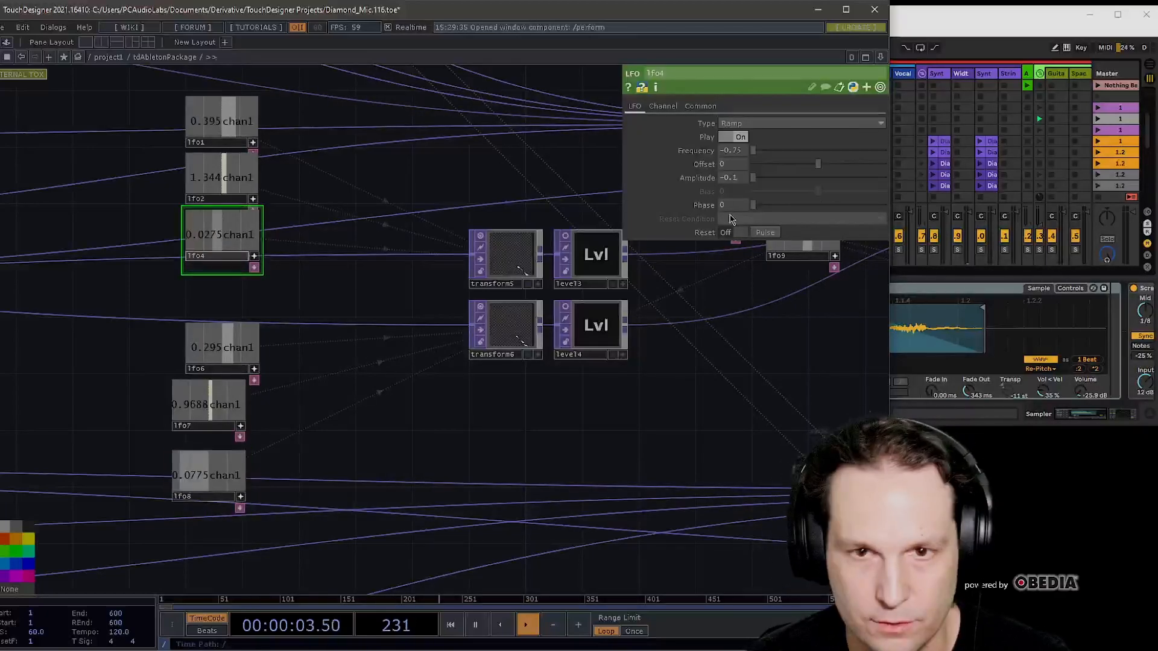
pyautogui.scroll(5, 513, 337)
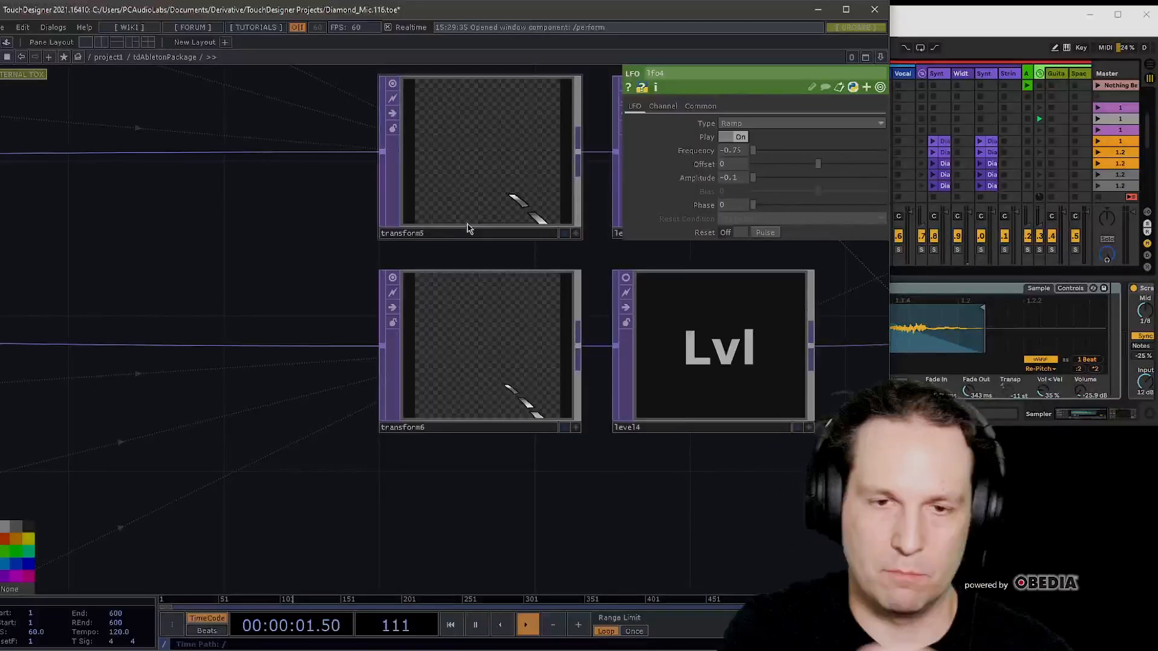
# - Follow the two road-line transforms into over1, turn on its viewer, and examine the combined road lines
pyautogui.scroll(-3, 468, 228)
pyautogui.moveTo(563, 409); pyautogui.dragTo(193, 477)
pyautogui.scroll(4, 380, 277)
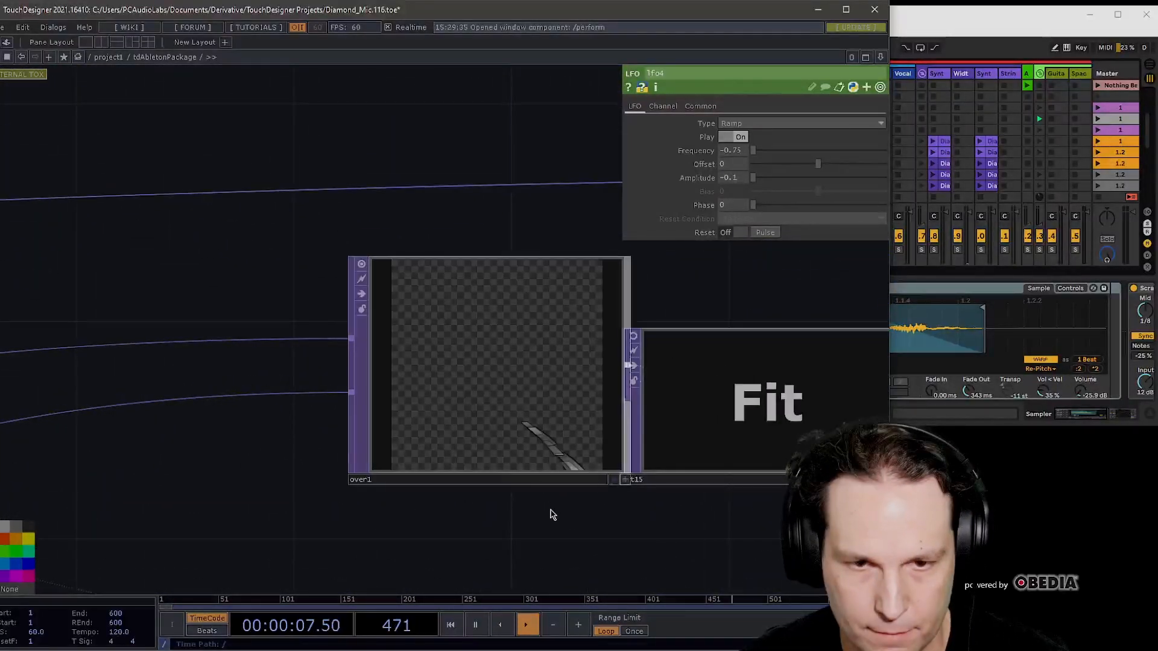
pyautogui.moveTo(552, 514); pyautogui.dragTo(667, 426)
pyautogui.scroll(-2, 668, 431)
pyautogui.scroll(-2, 663, 445)
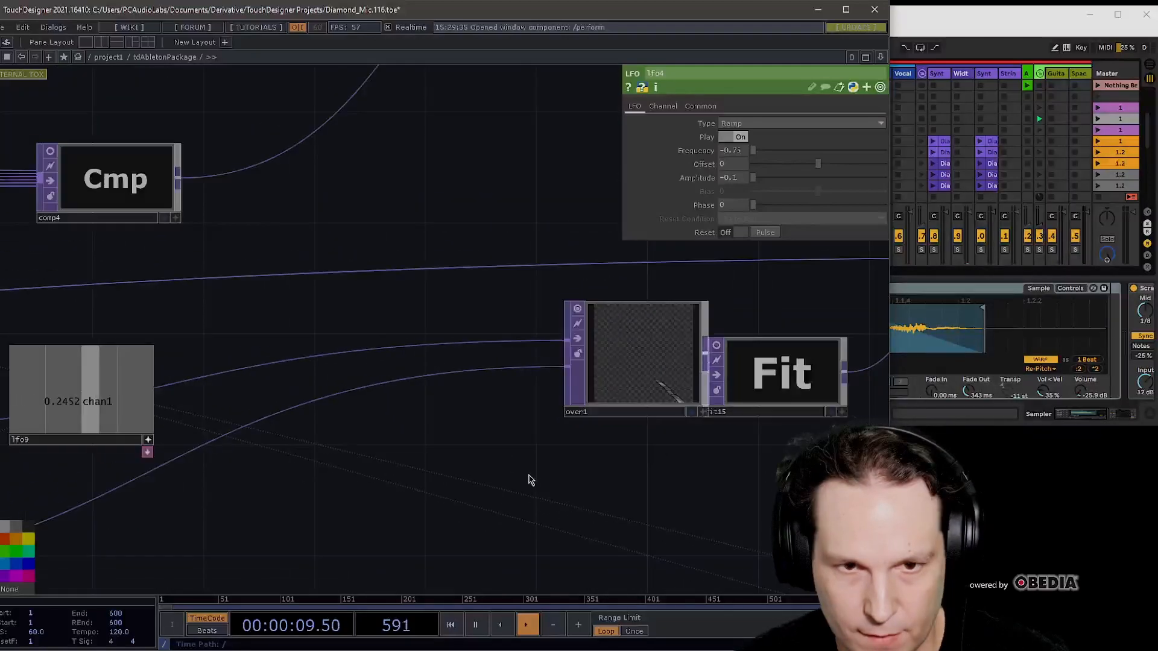
# - Turn on the viewers of fit15 and over7 while following the road lines to switch2
pyautogui.moveTo(530, 478); pyautogui.dragTo(307, 423)
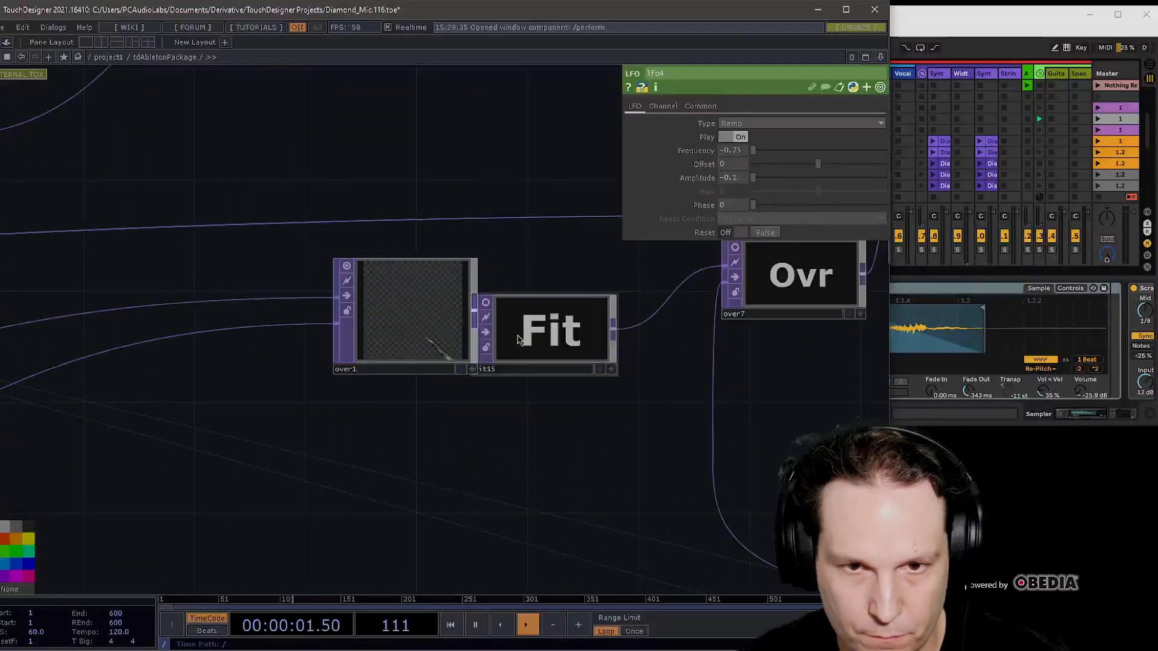
pyautogui.scroll(2, 522, 338)
pyautogui.moveTo(693, 423); pyautogui.dragTo(270, 494)
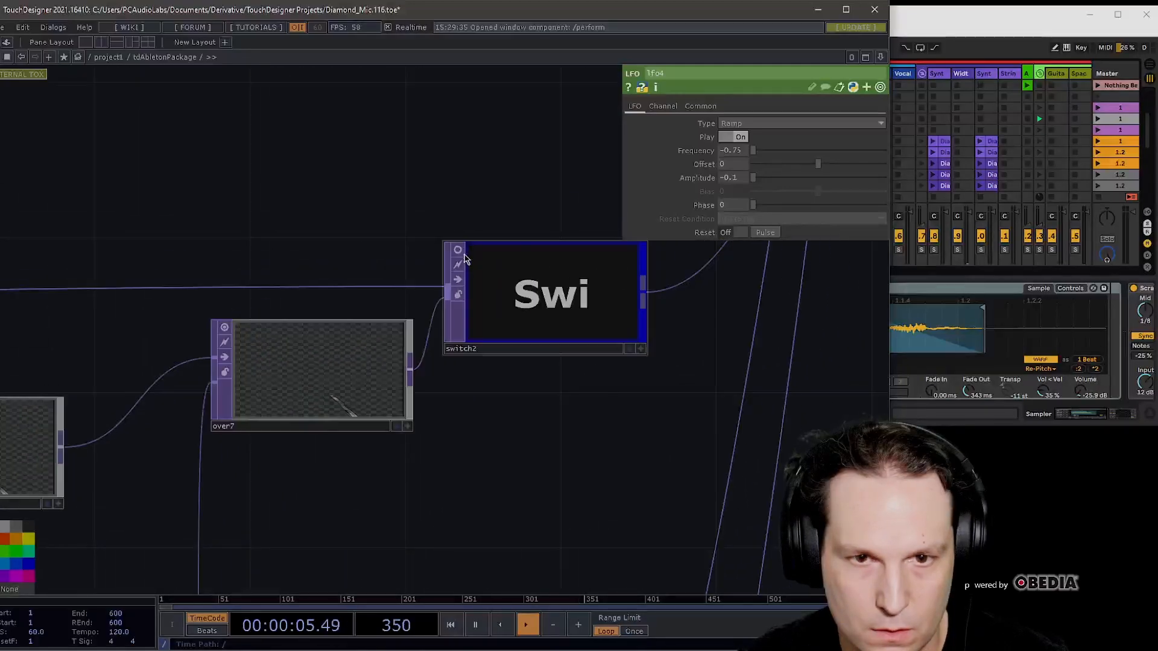
# - Follow switch2's output to comp6 and display the Composite parameters of comp6
pyautogui.moveTo(537, 362); pyautogui.dragTo(422, 369)
pyautogui.scroll(-5, 421, 369)
pyautogui.moveTo(539, 247); pyautogui.dragTo(514, 419)
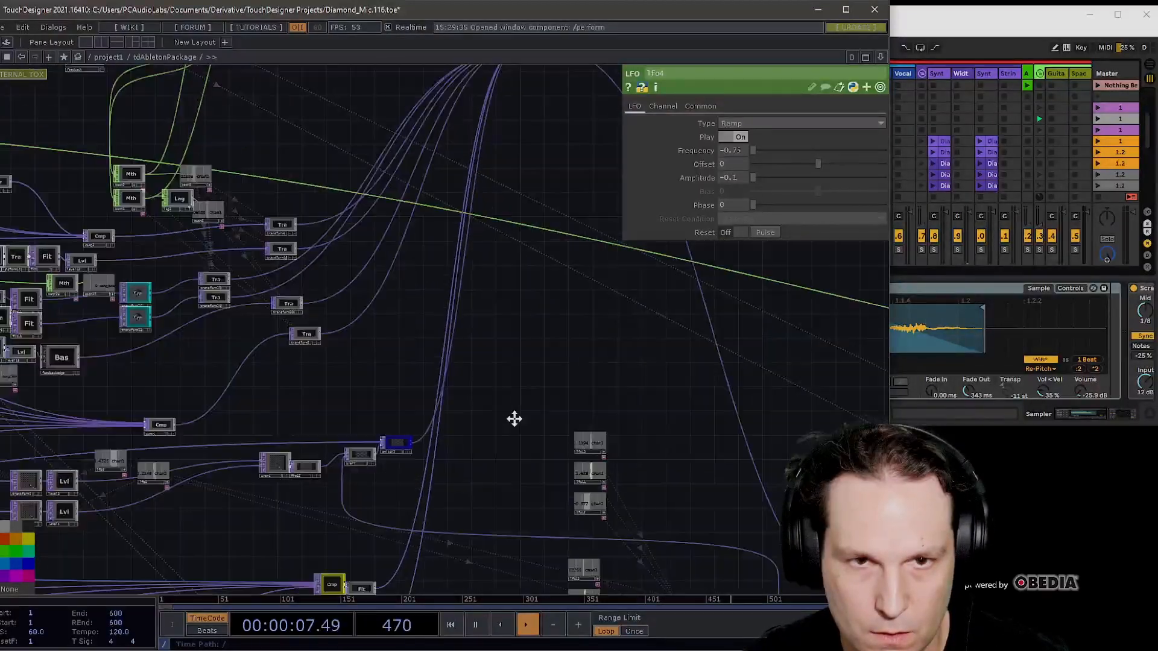
pyautogui.scroll(8, 513, 241)
pyautogui.scroll(3, 507, 246)
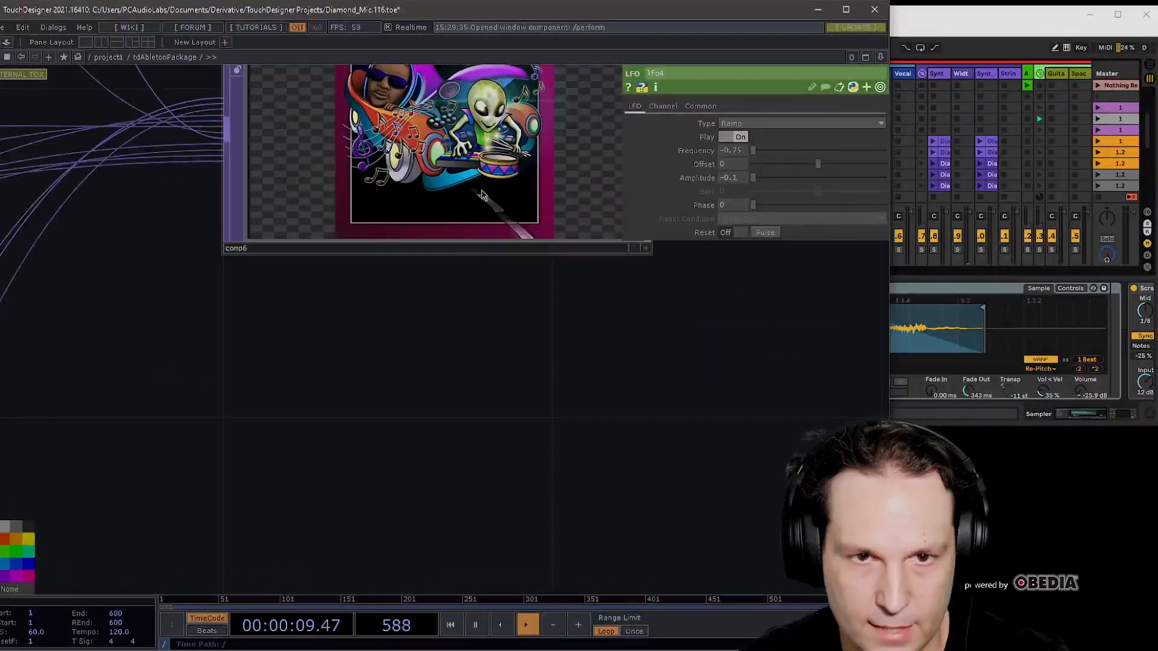
pyautogui.click(495, 235)
pyautogui.moveTo(480, 458); pyautogui.dragTo(507, 537)
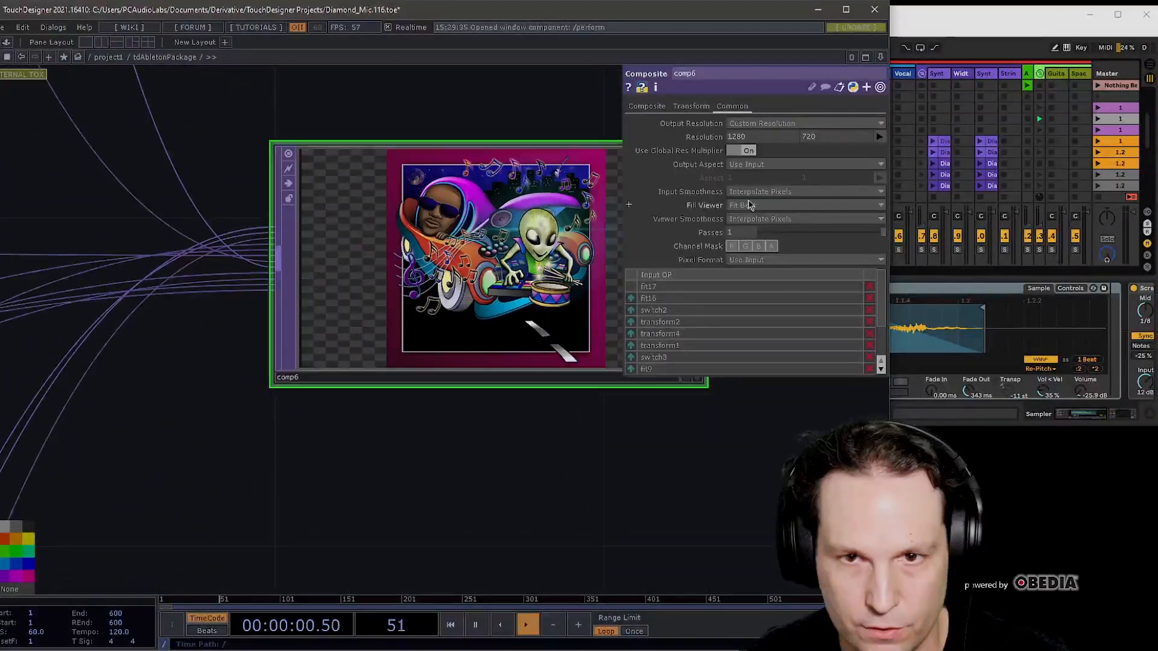
pyautogui.click(647, 106)
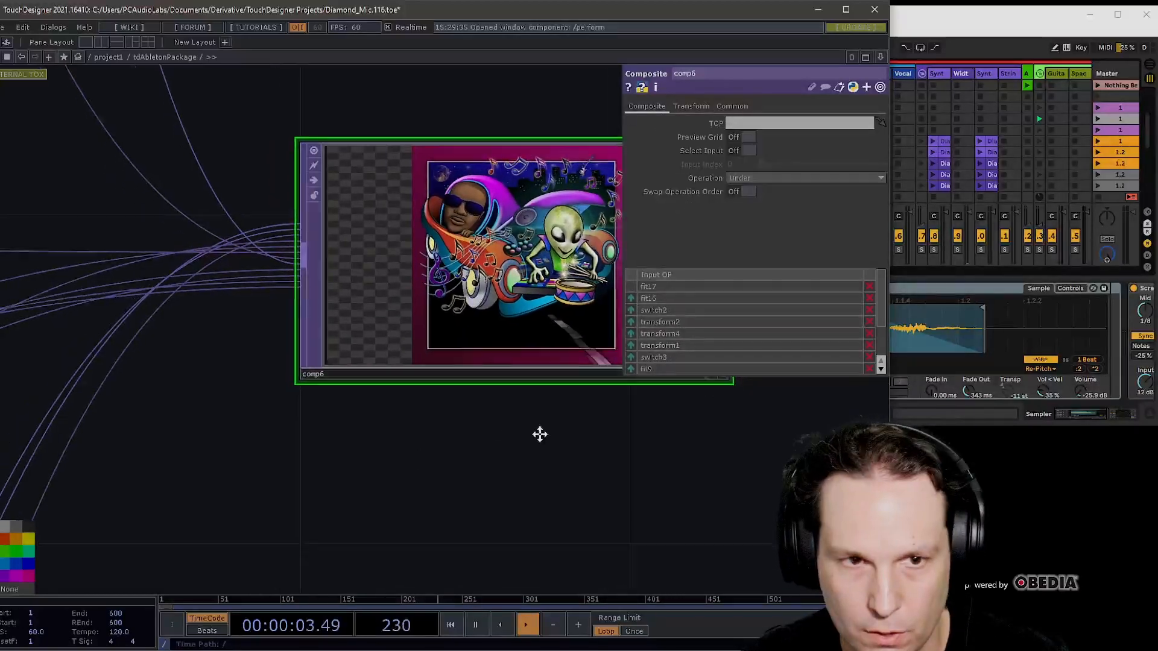
# - Examine the wires entering comp6 and the road lines in its composited image
pyautogui.moveTo(537, 434); pyautogui.dragTo(667, 407)
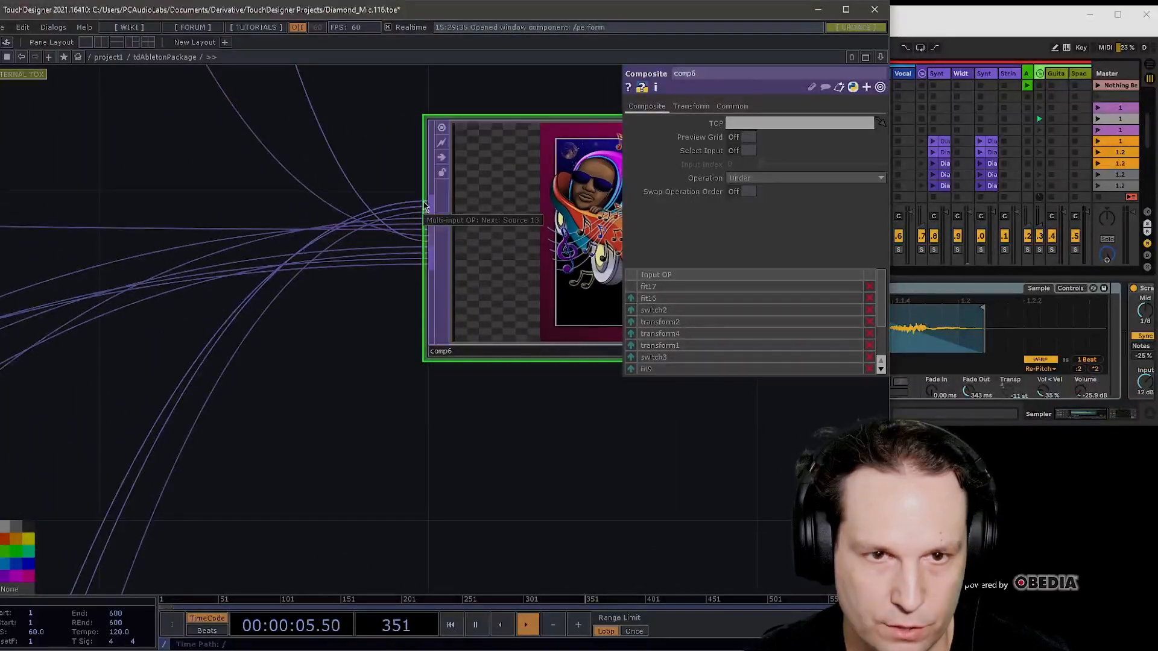
pyautogui.scroll(-3, 364, 266)
pyautogui.scroll(4, 370, 275)
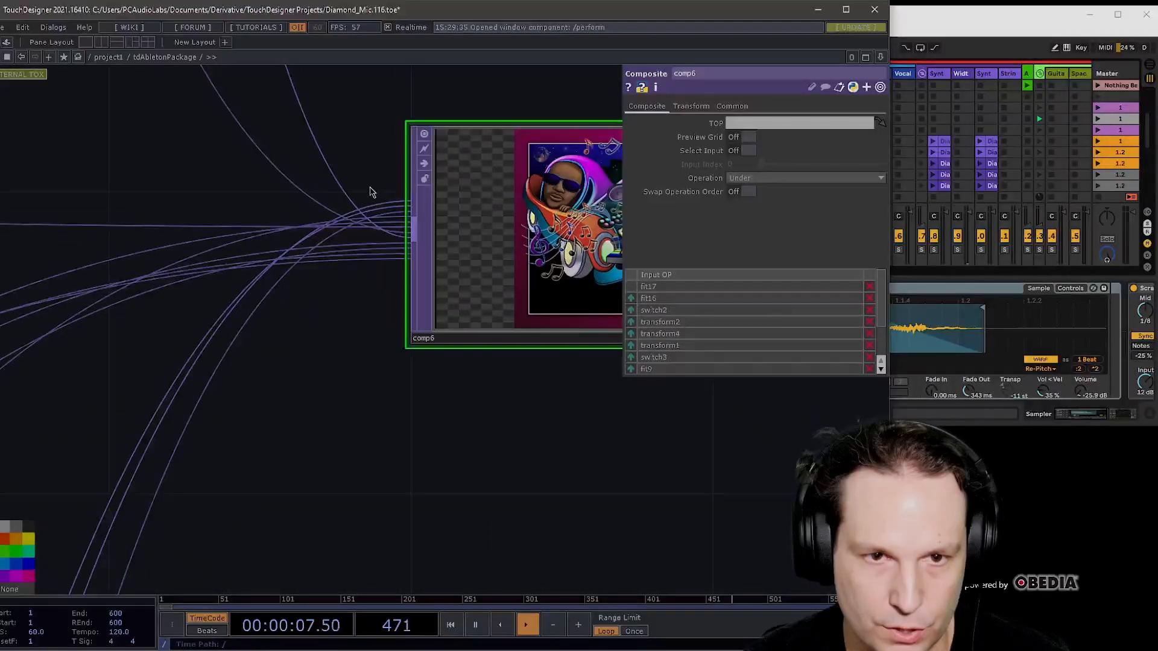
pyautogui.press('h')
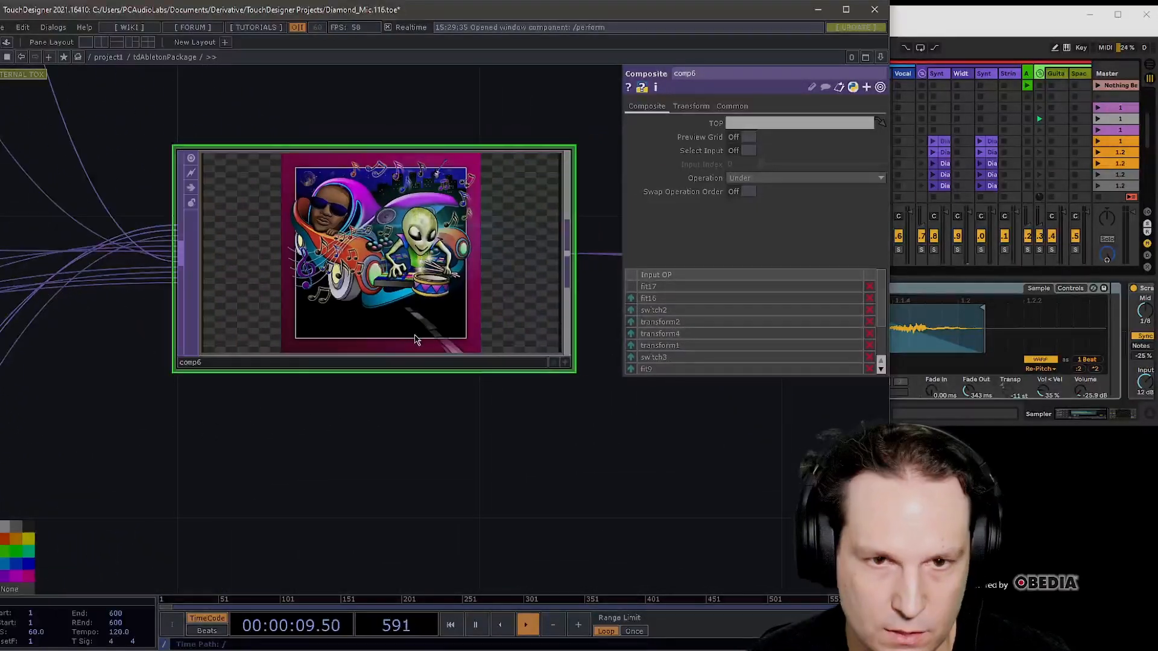
pyautogui.moveTo(175, 311); pyautogui.dragTo(418, 328)
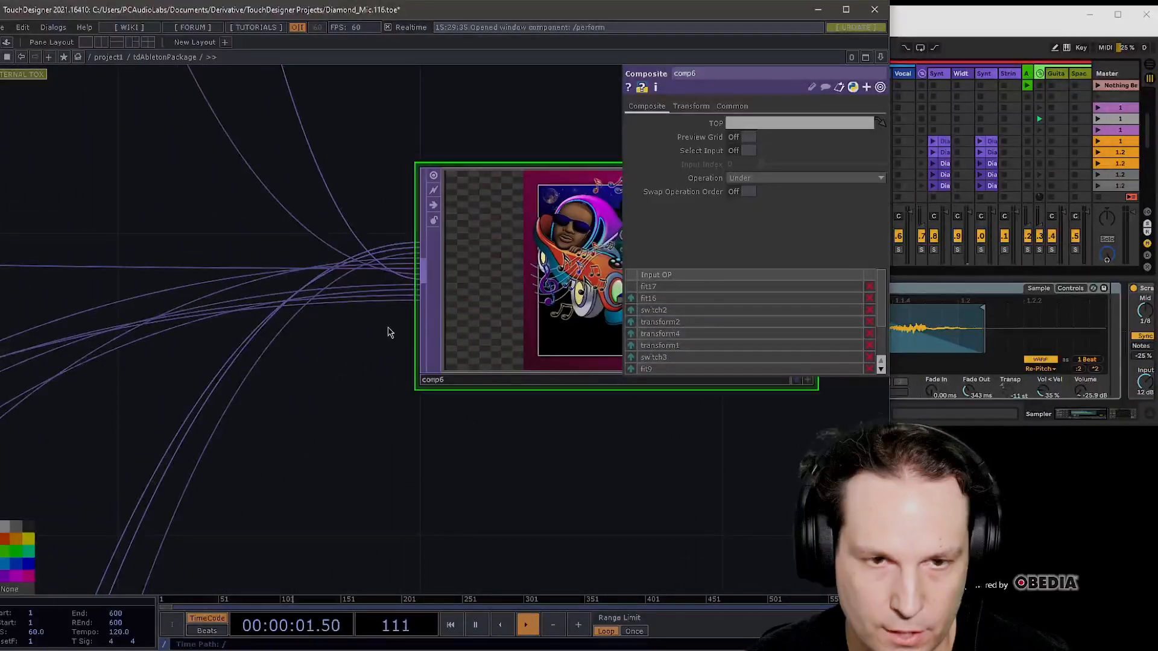
# - Trace comp6's inputs back through the network to the transform, level and composite operators that feed it
pyautogui.scroll(-4, 387, 332)
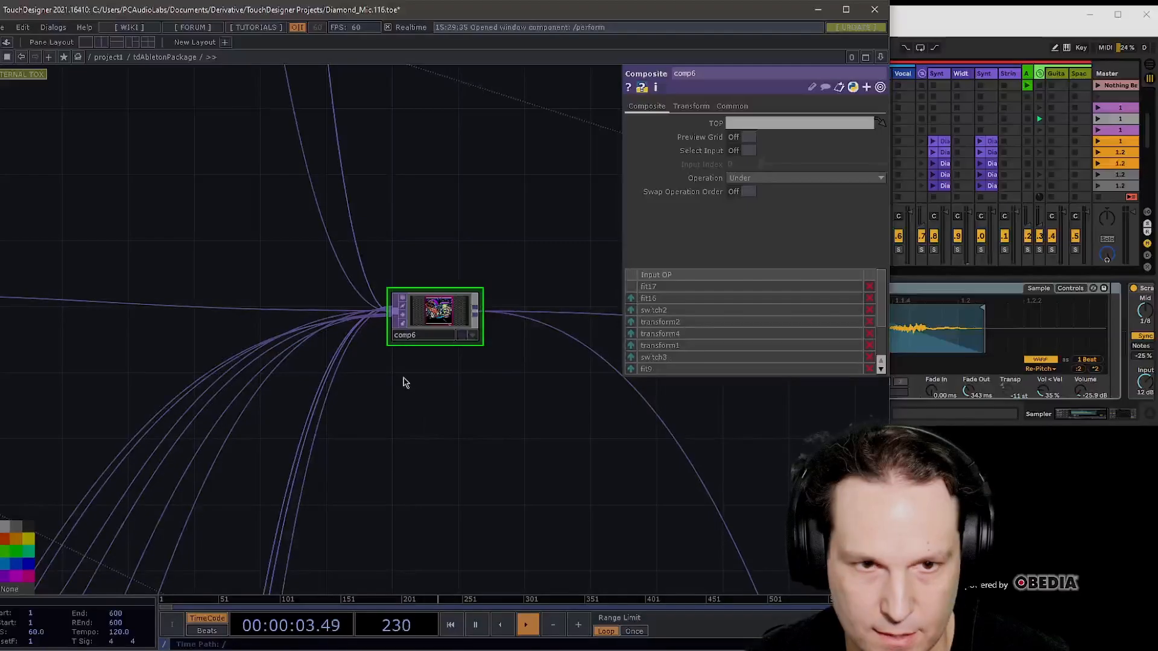
pyautogui.scroll(-6, 426, 419)
pyautogui.scroll(3, 328, 488)
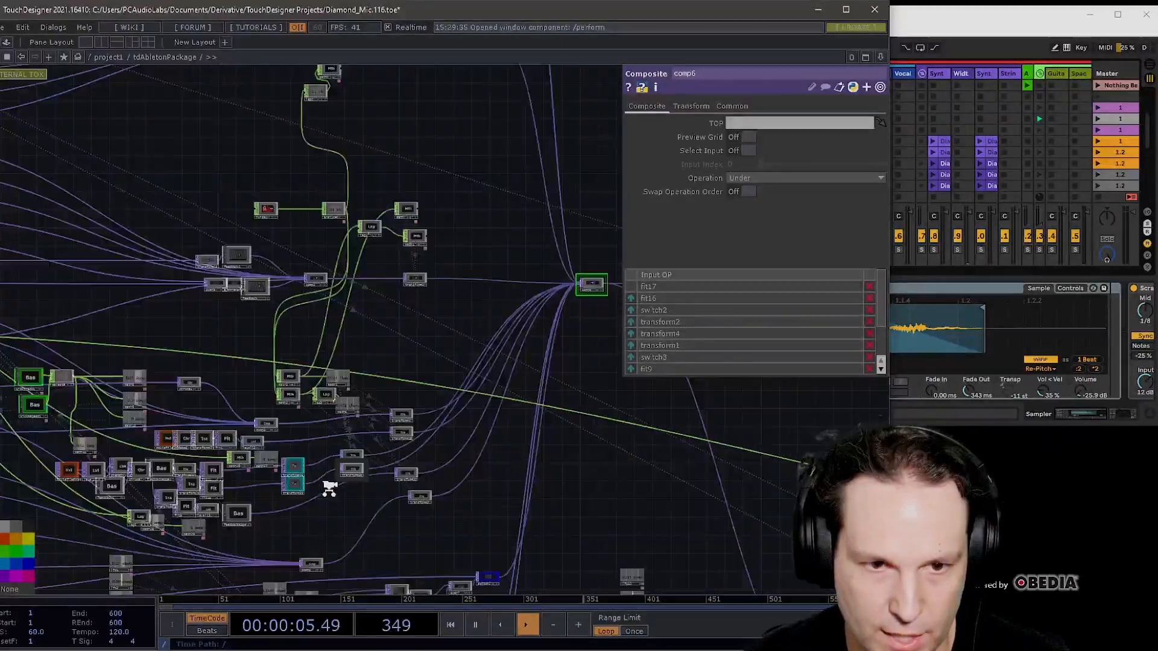
pyautogui.scroll(4, 329, 488)
pyautogui.scroll(-5, 338, 468)
pyautogui.scroll(4, 473, 481)
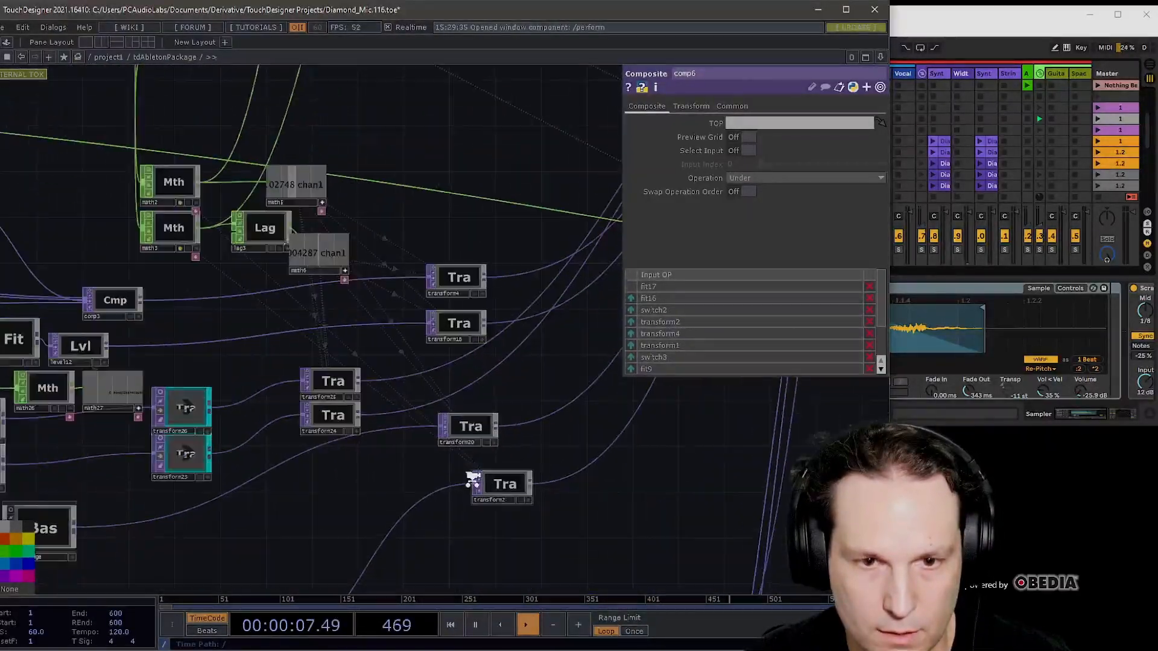
pyautogui.scroll(-5, 473, 481)
pyautogui.scroll(4, 426, 480)
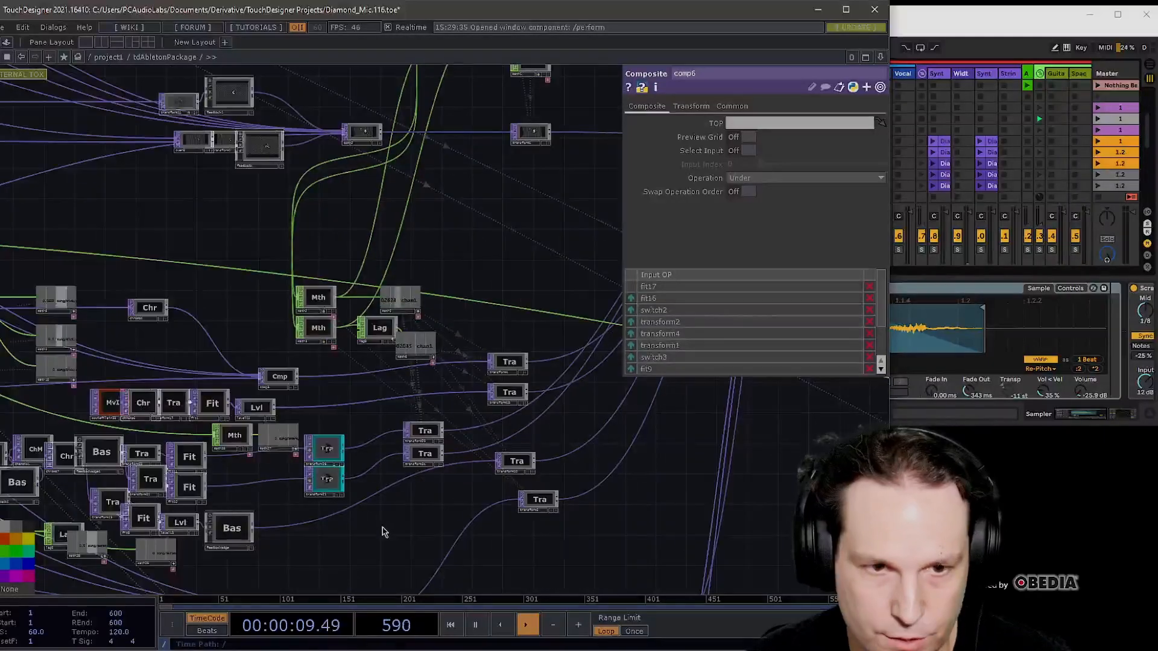
pyautogui.scroll(-3, 447, 527)
pyautogui.scroll(3, 483, 519)
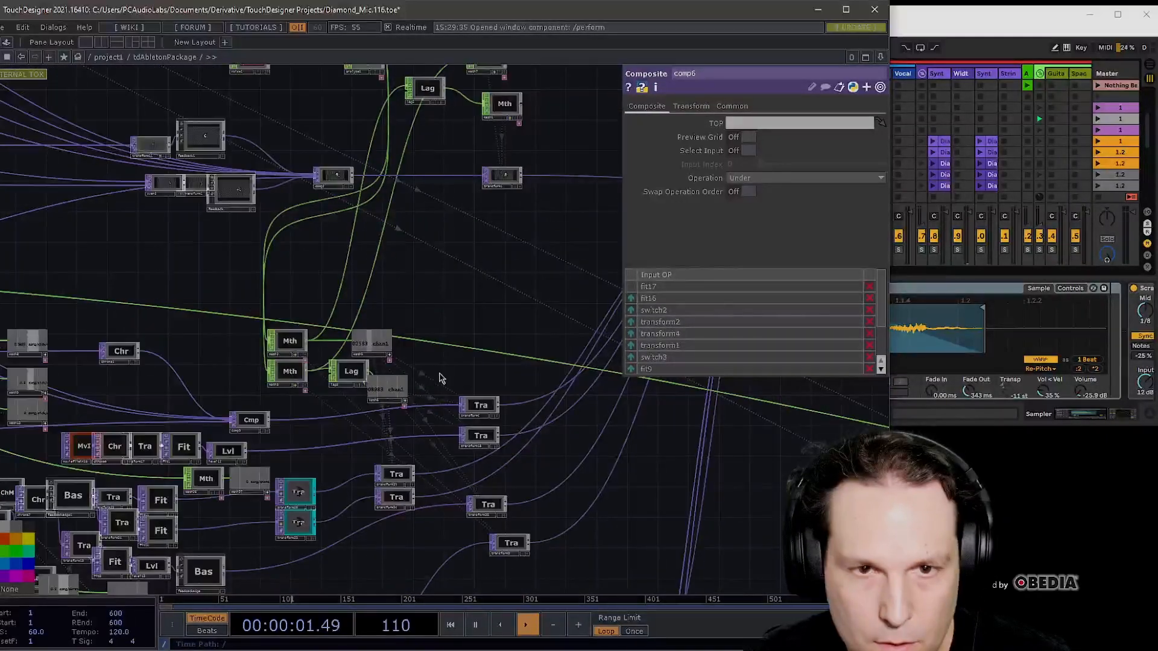
# - Inspect comp3's Composite parameters, turn on its viewer, and examine the composited drum and pad artwork
pyautogui.click(259, 420)
pyautogui.scroll(5, 229, 415)
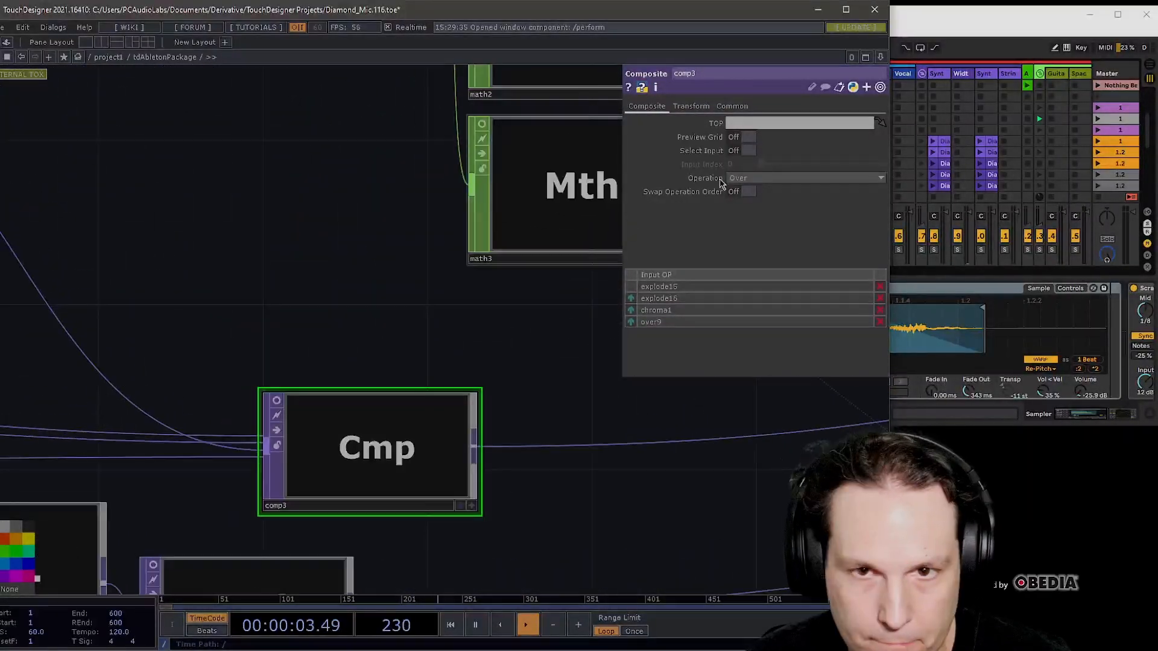
pyautogui.click(278, 401)
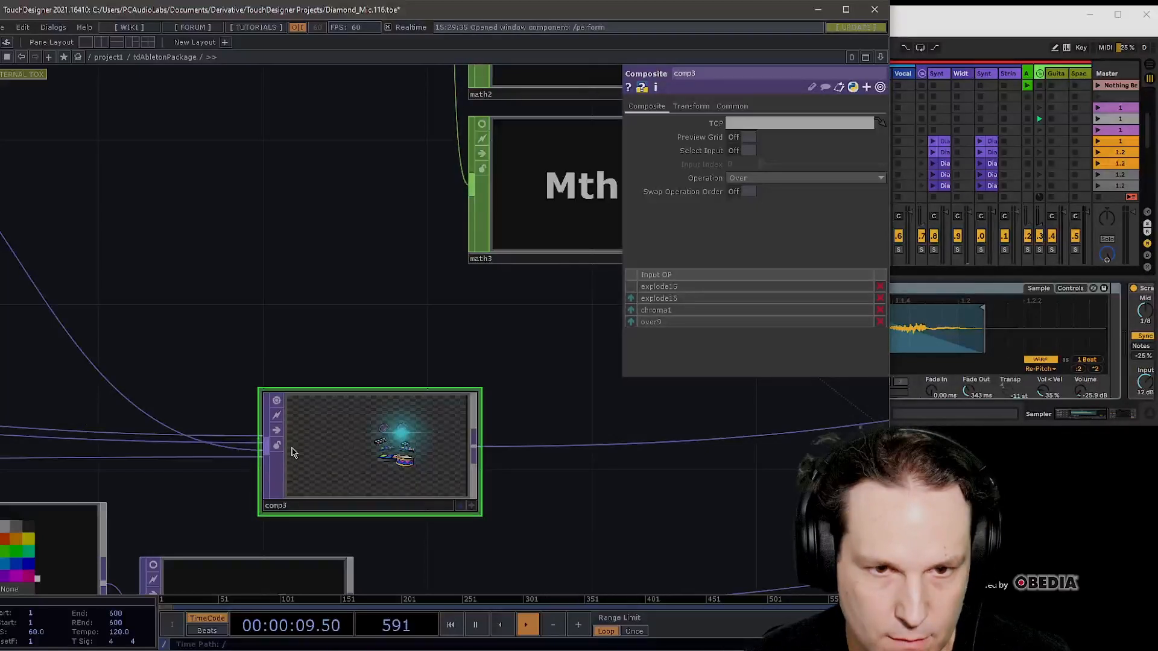
pyautogui.scroll(3, 287, 449)
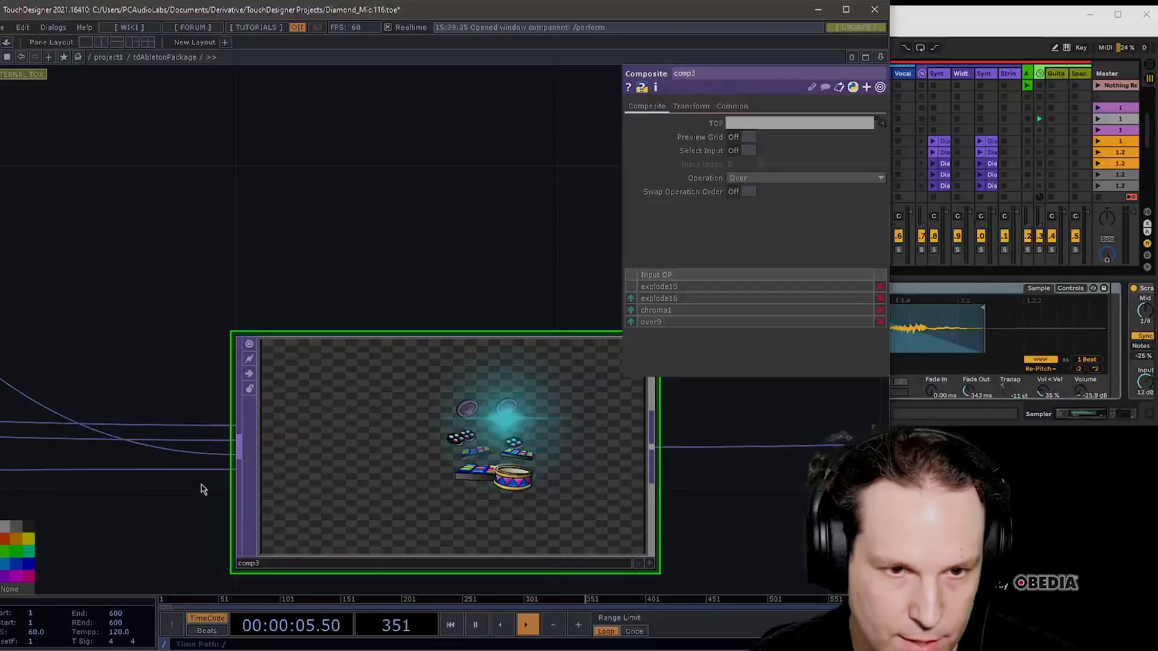
# - Follow comp3's output to the final composite comp6 and inspect its parameters
pyautogui.scroll(-5, 285, 442)
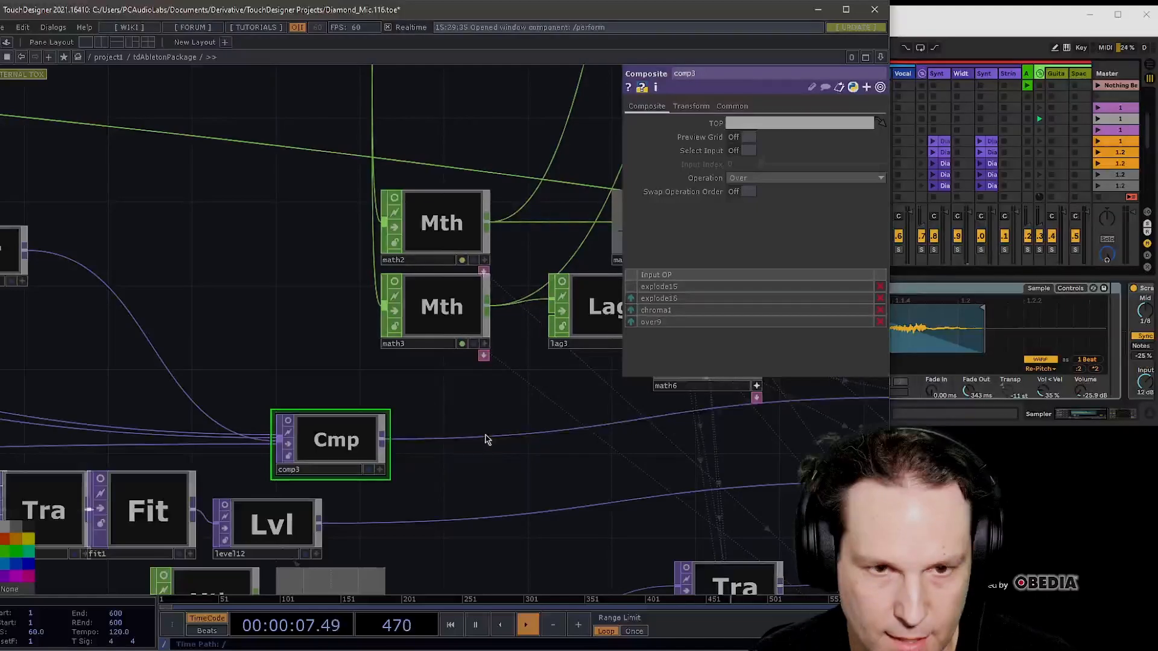
pyautogui.scroll(-4, 171, 331)
pyautogui.scroll(-3, 337, 279)
pyautogui.scroll(8, 362, 248)
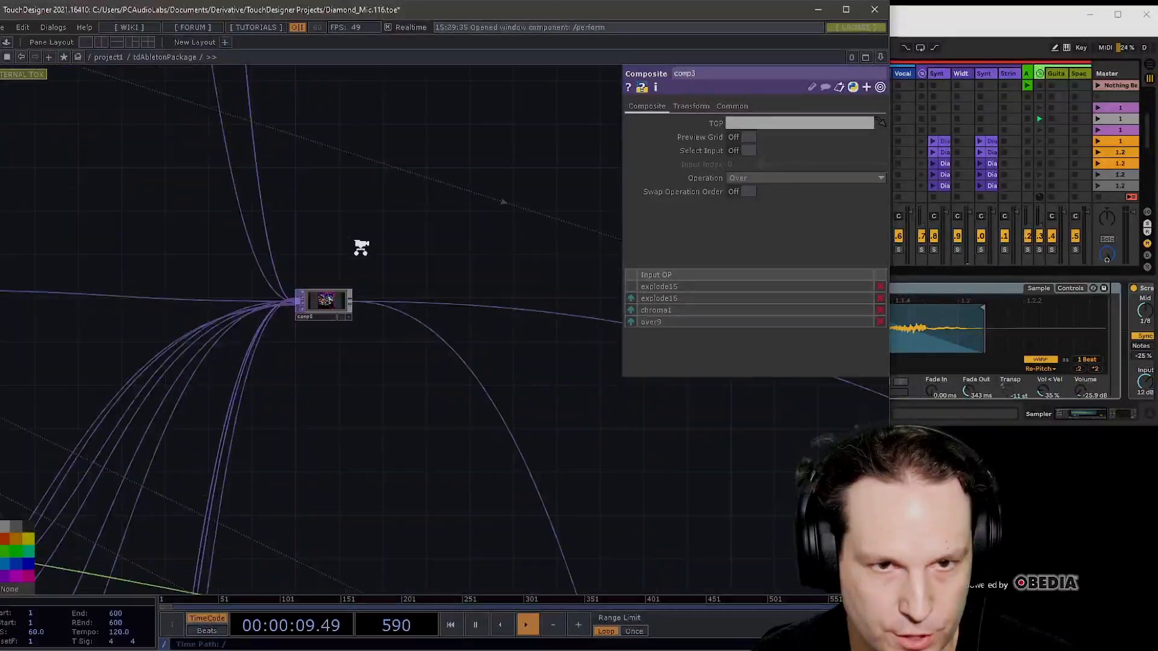
pyautogui.click(244, 336)
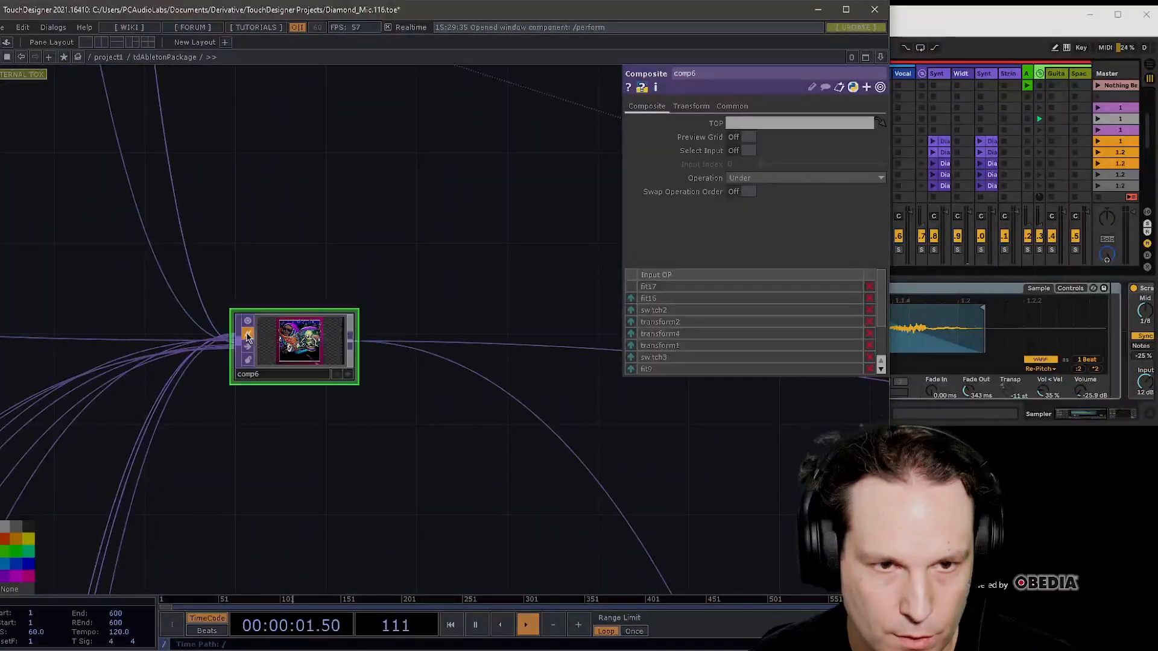
pyautogui.scroll(4, 260, 305)
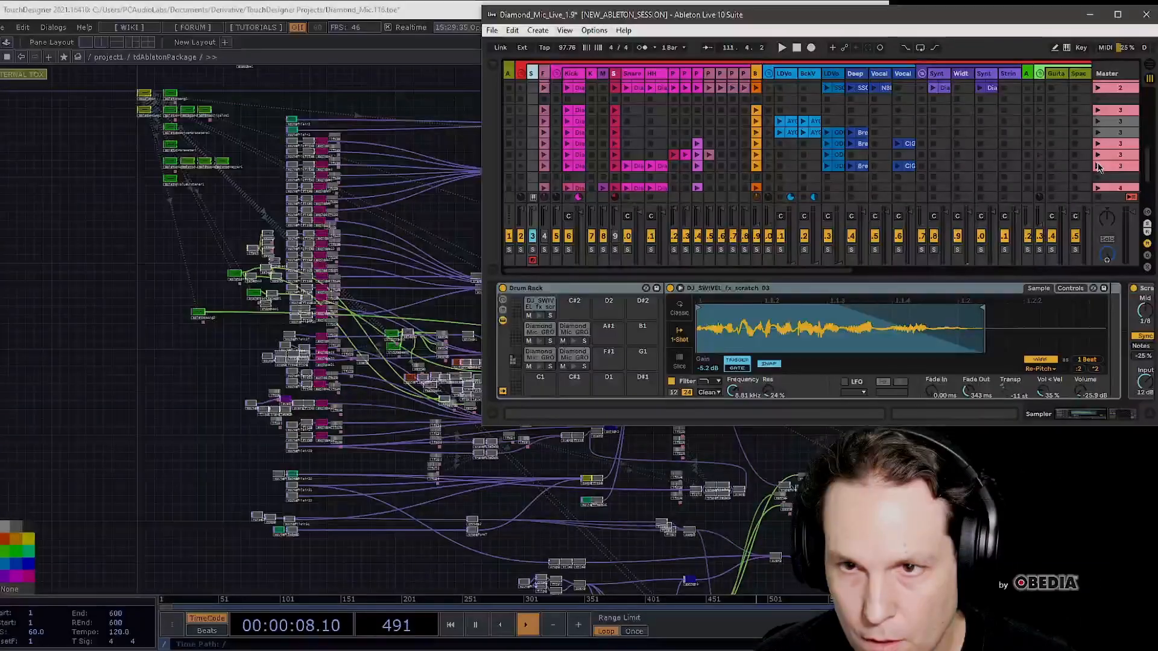
# - Launch a scene labelled 3 in the Ableton Live session and switch TouchDesigner to the perform window
pyautogui.click(1097, 167)
pyautogui.scroll(-3, 890, 161)
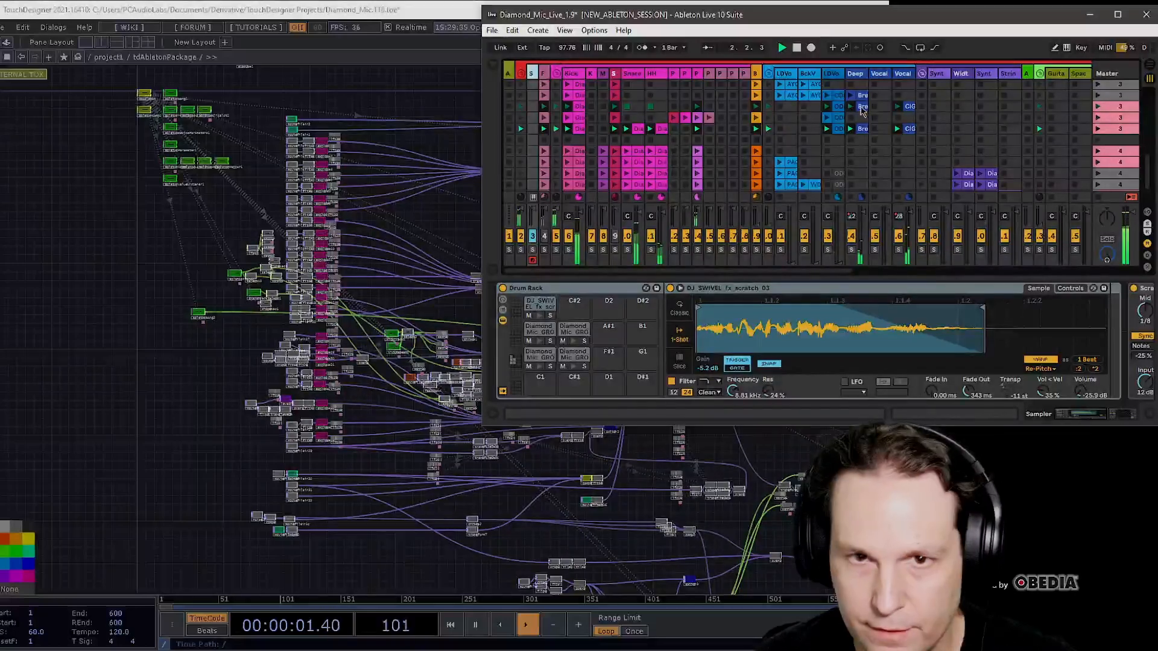
pyautogui.click(6, 43)
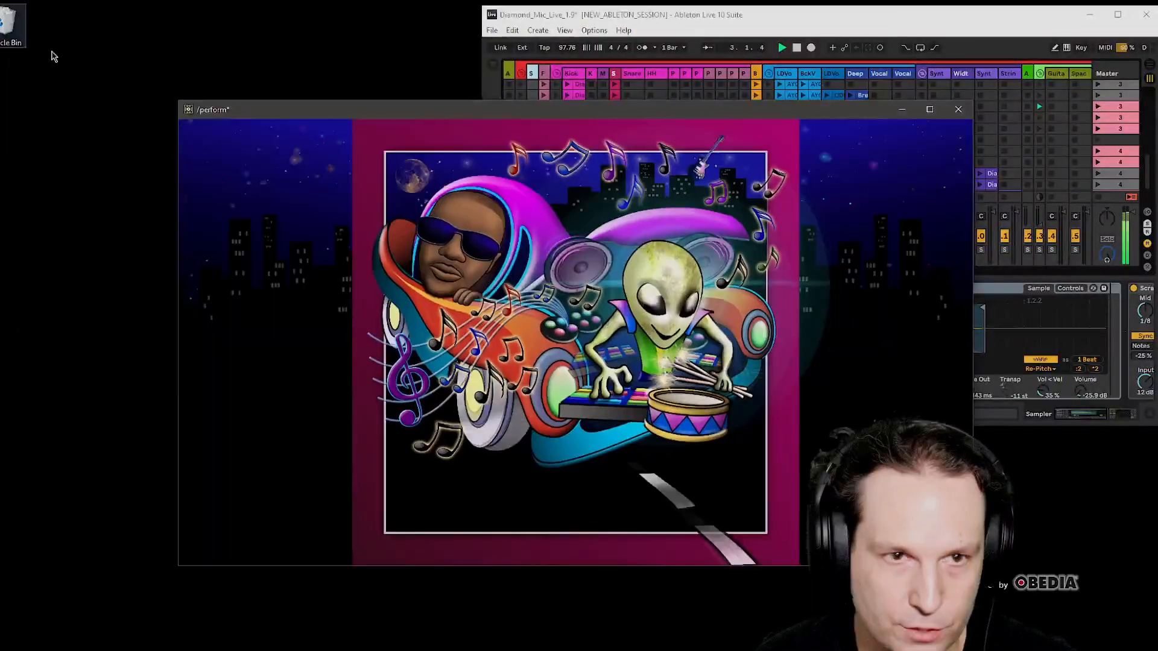
# - Move the perform output window aside so the Ableton Live session is clear, and launch the first orange 1.2 scene
pyautogui.scroll(3, 1101, 171)
pyautogui.scroll(3, 1111, 151)
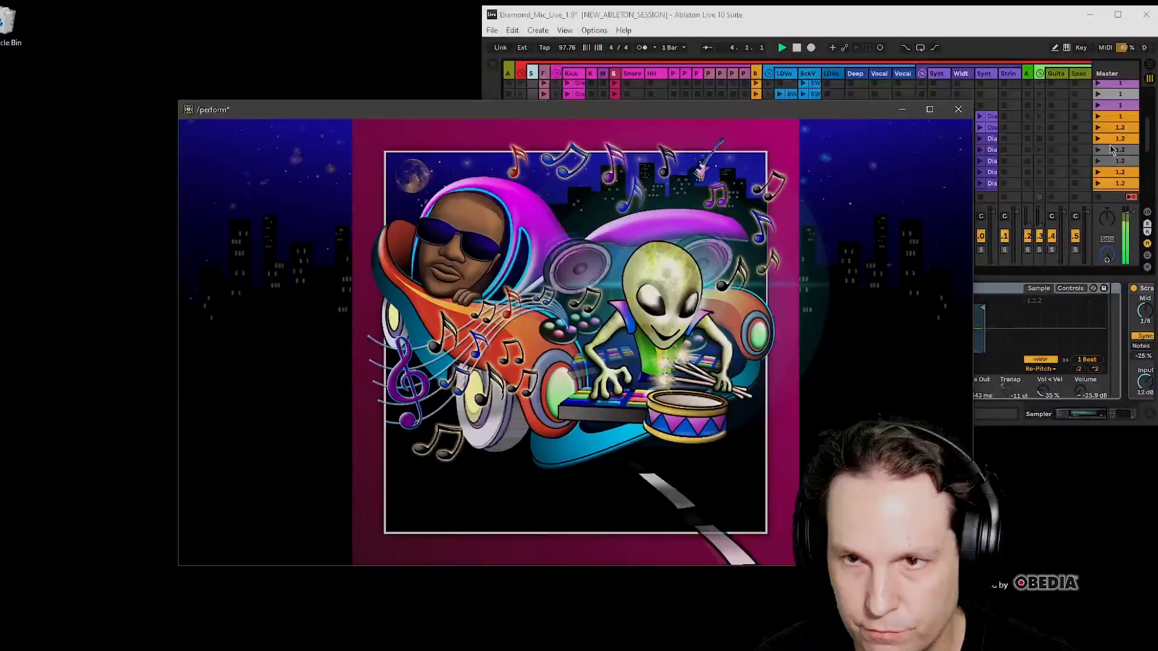
pyautogui.click(799, 119)
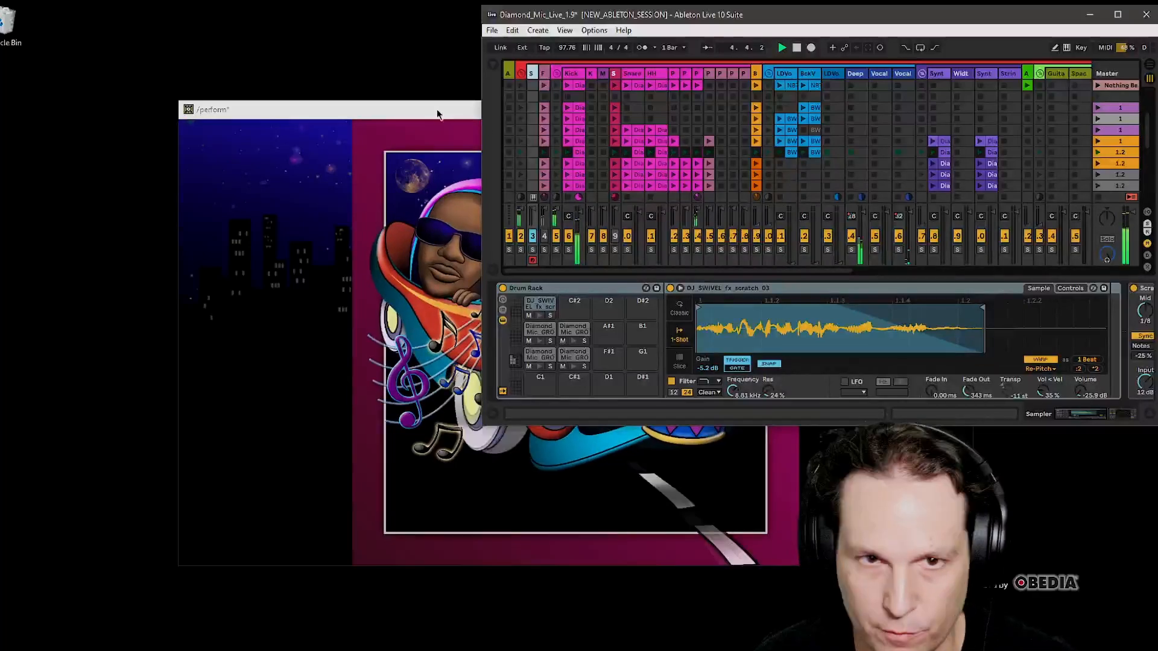
pyautogui.moveTo(438, 113); pyautogui.dragTo(228, 58)
pyautogui.click(818, 155)
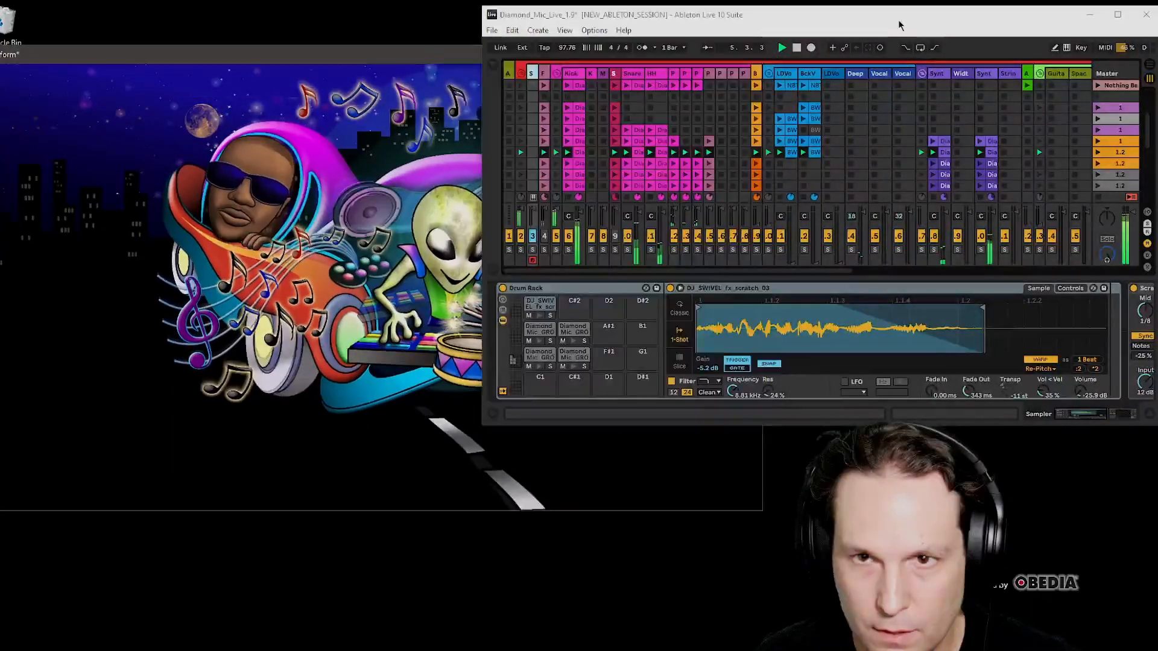
# - Stop the Live playback and bring the perform window to the front to check the artwork
pyautogui.click(420, 56)
pyautogui.click(898, 45)
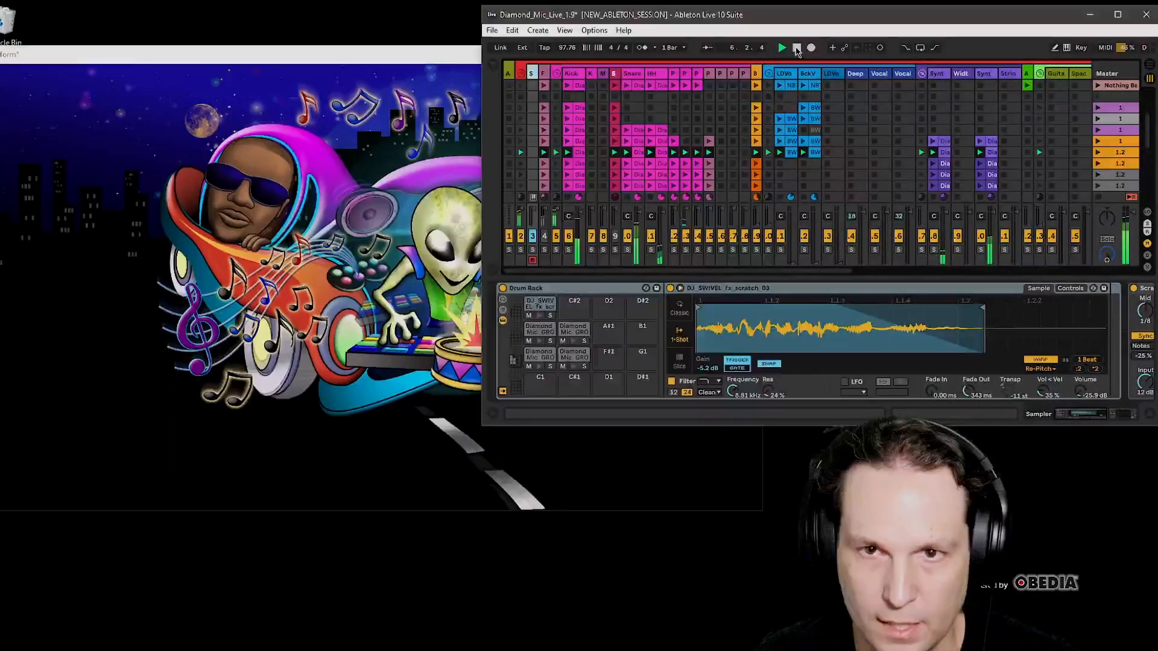
pyautogui.click(443, 68)
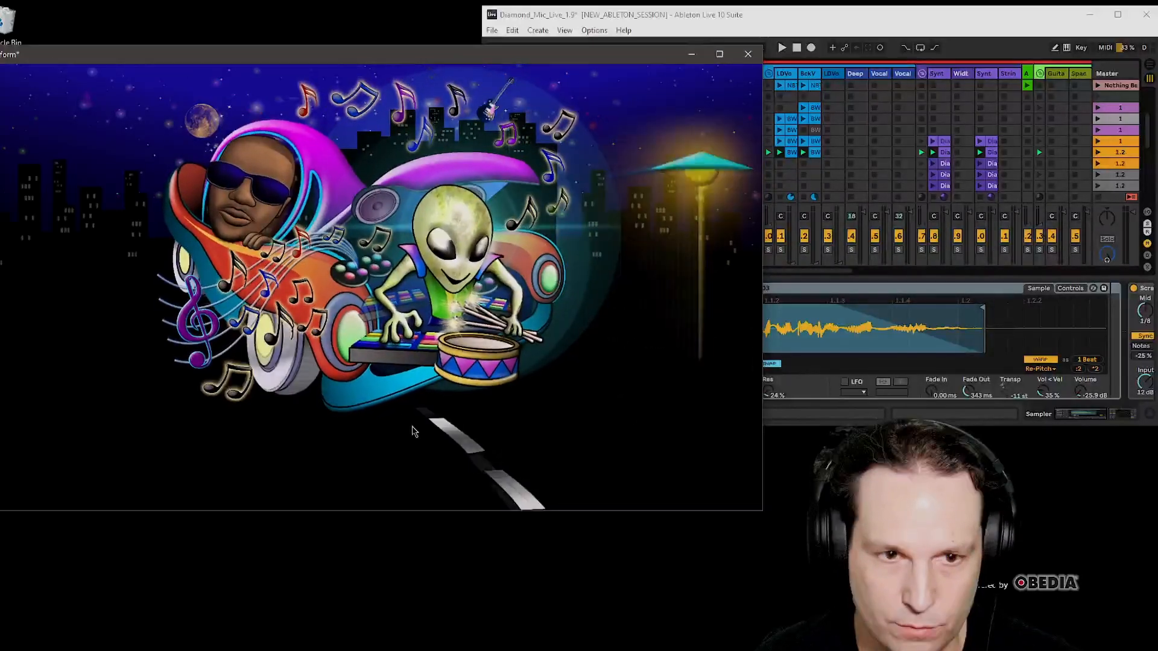
# - Launch the scene 2 directly below the Brk scene in the Live session and bring the perform visuals to the front
pyautogui.click(901, 18)
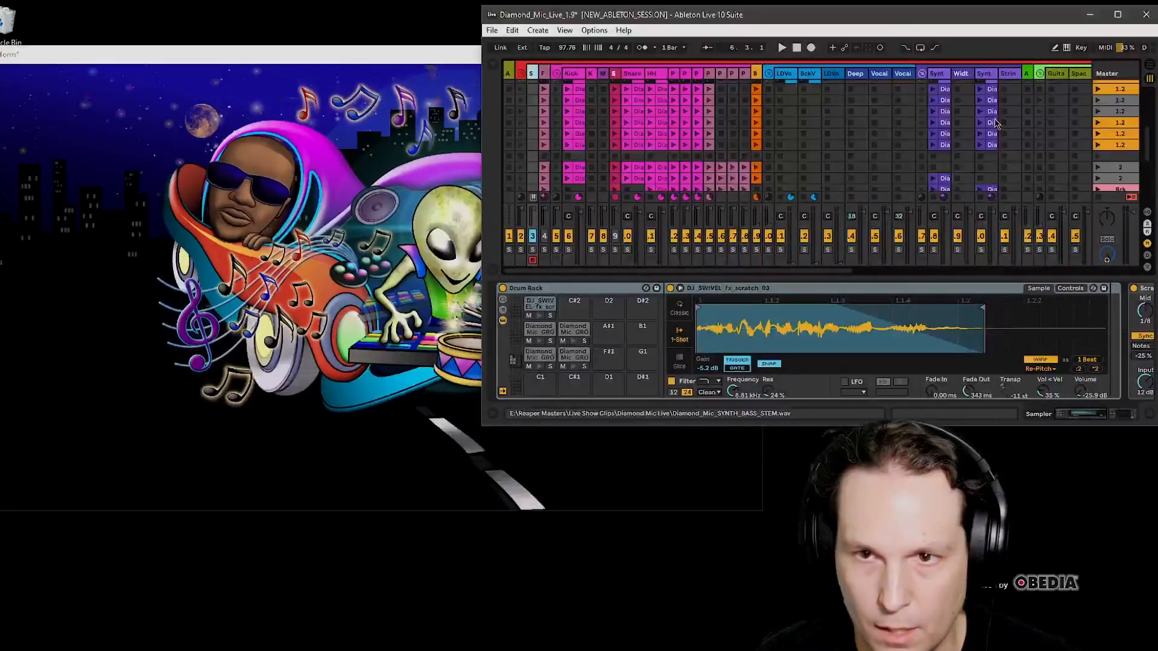
pyautogui.scroll(3, 1039, 148)
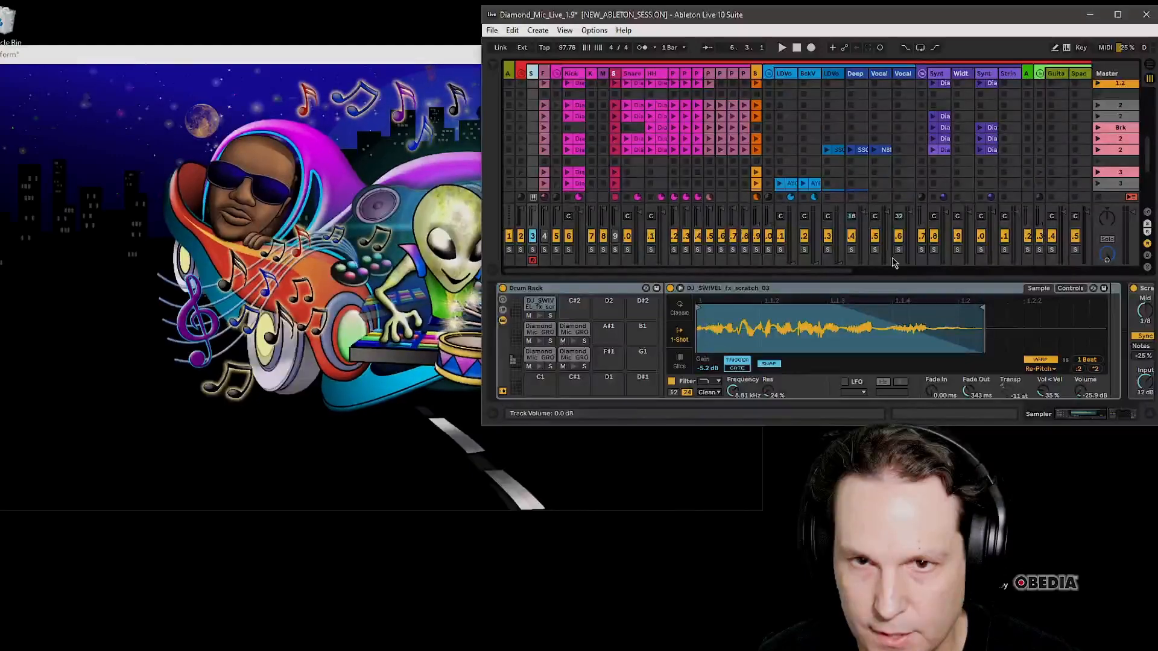
pyautogui.moveTo(775, 272); pyautogui.dragTo(1019, 278)
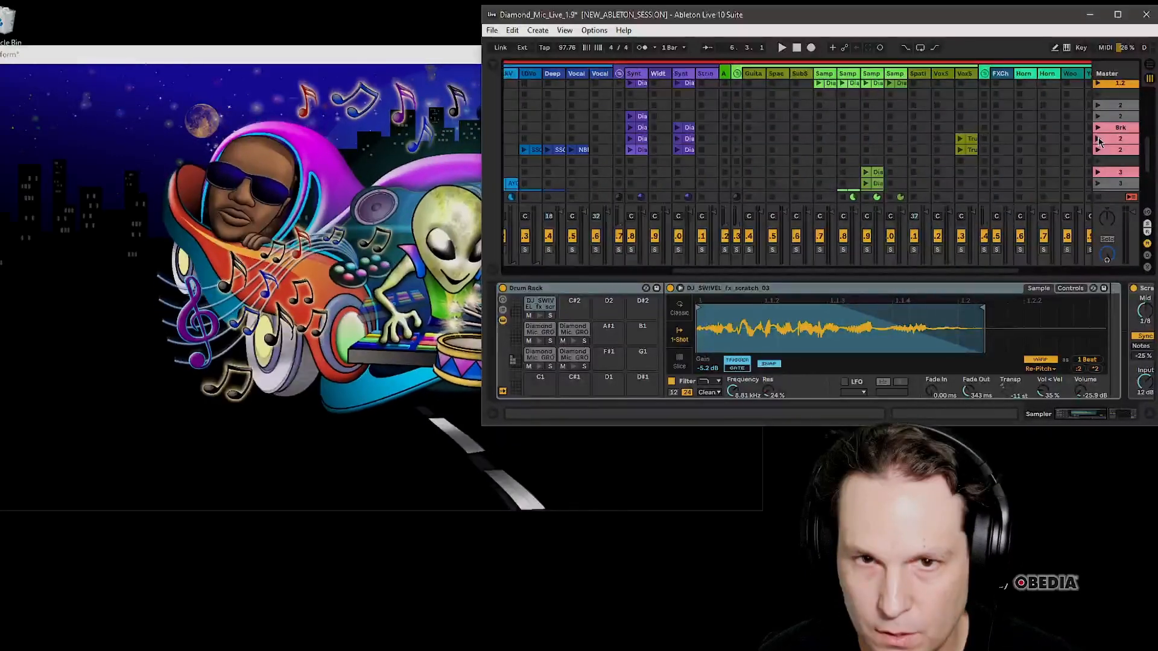
pyautogui.moveTo(989, 278); pyautogui.dragTo(1059, 277)
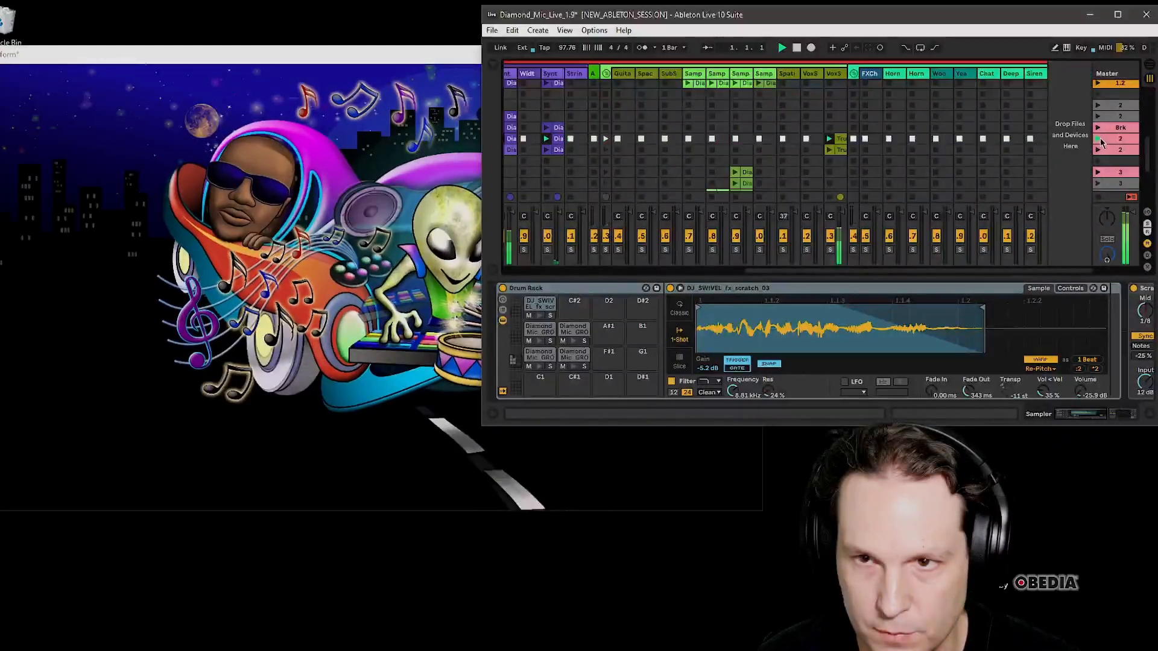
pyautogui.moveTo(982, 278); pyautogui.dragTo(658, 279)
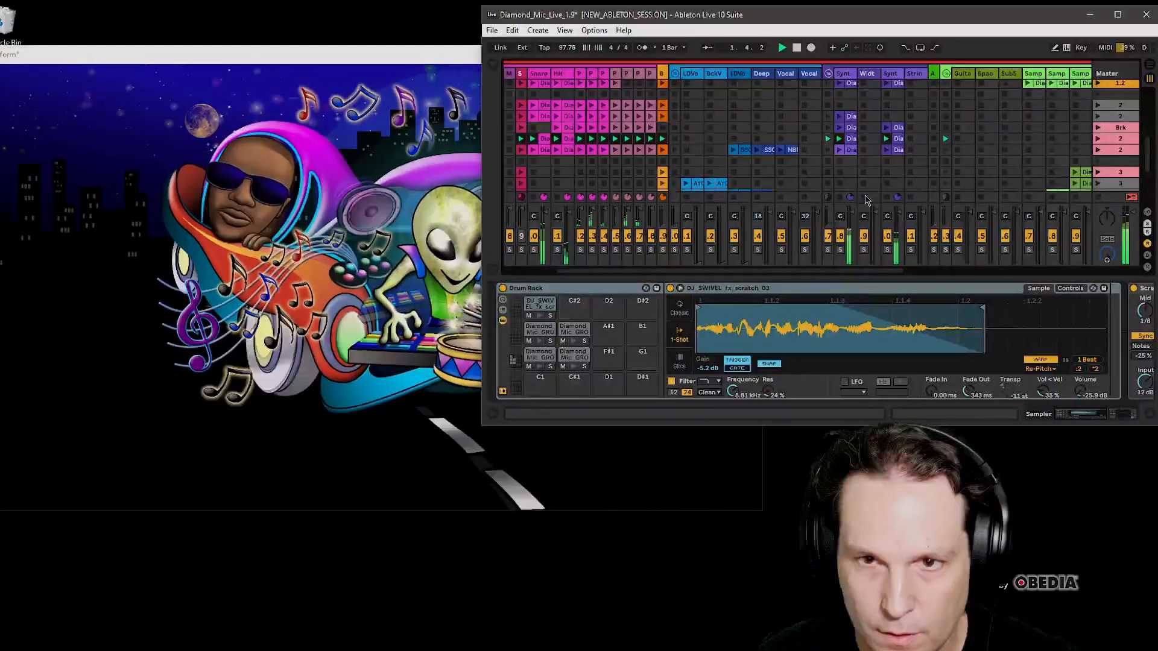
pyautogui.click(446, 68)
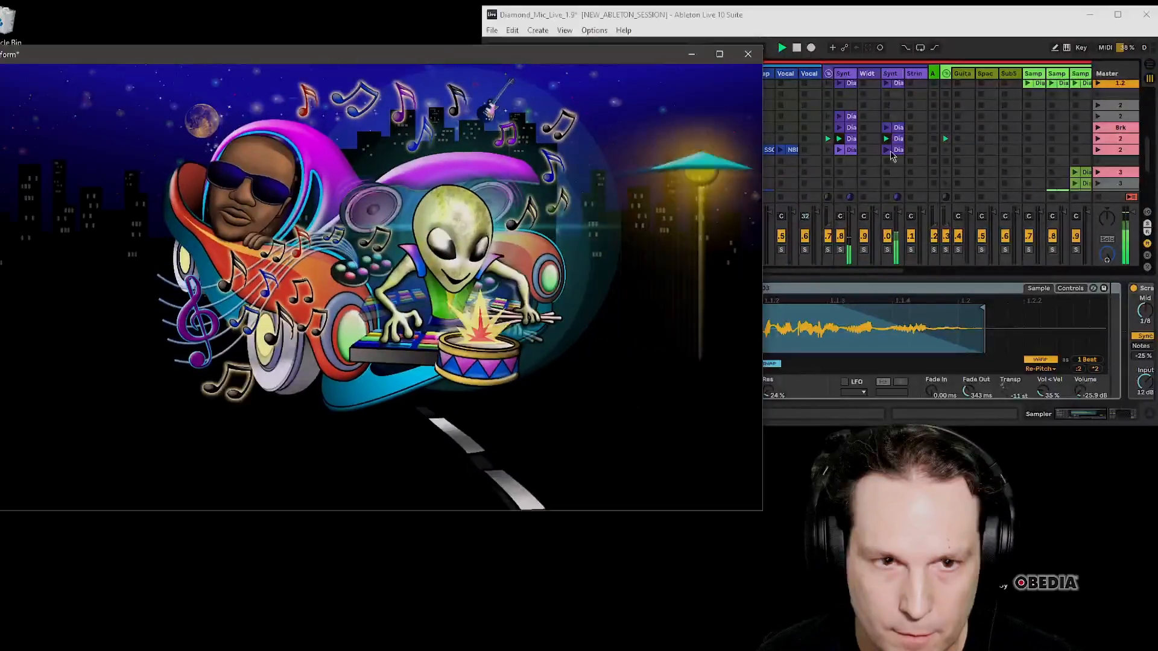
# - Launch the first gray scene 3 in the Live session and watch its vocal clips trigger video in the perform window
pyautogui.scroll(-3, 977, 127)
pyautogui.click(911, 73)
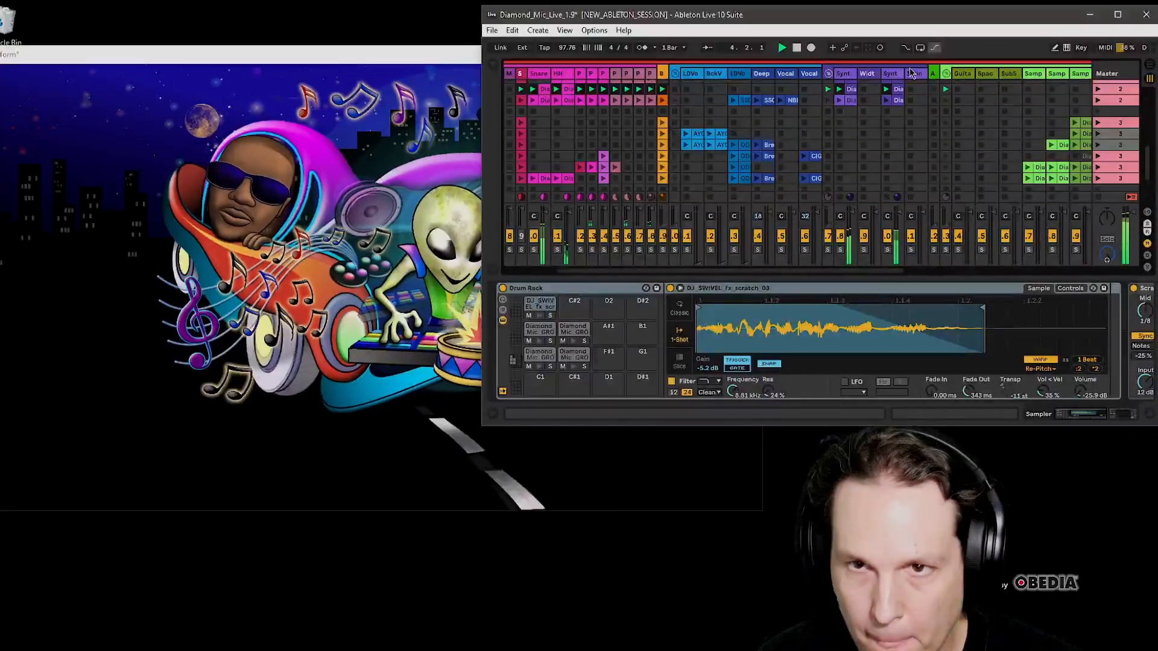
pyautogui.click(1098, 133)
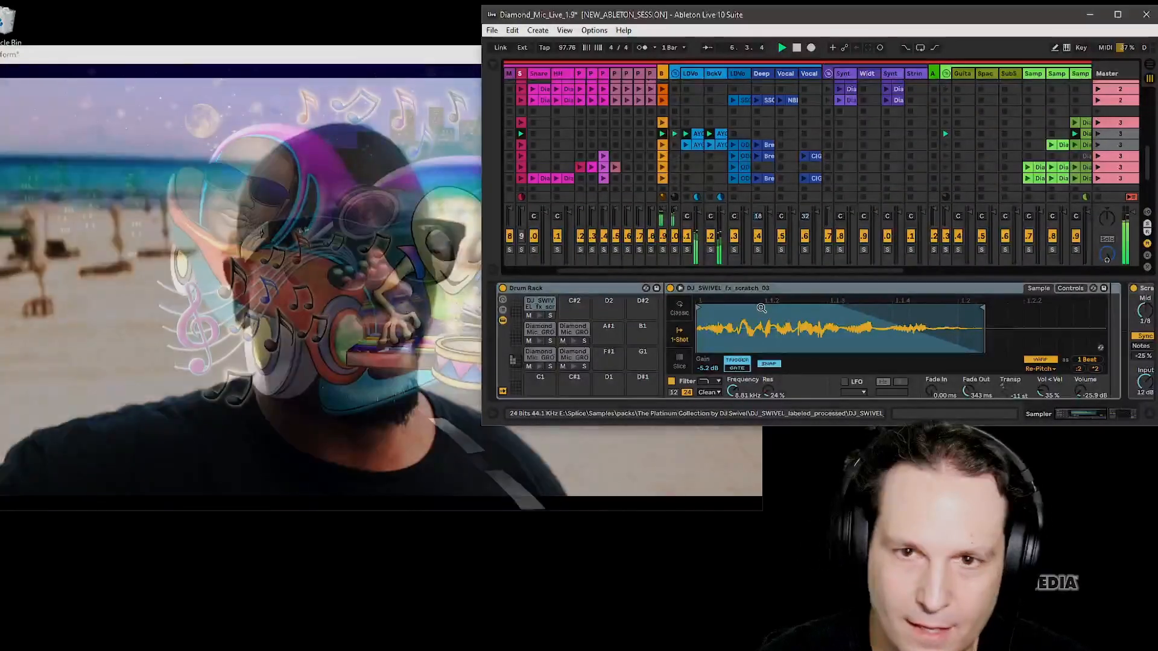
pyautogui.click(465, 65)
pyautogui.click(881, 80)
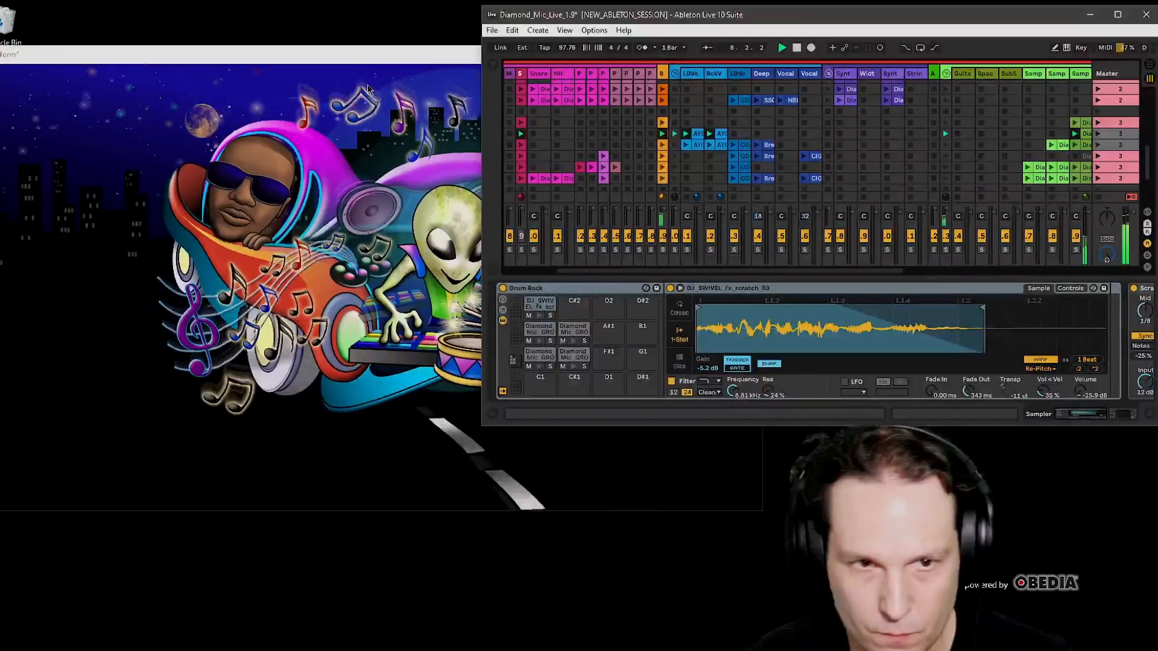
pyautogui.click(386, 68)
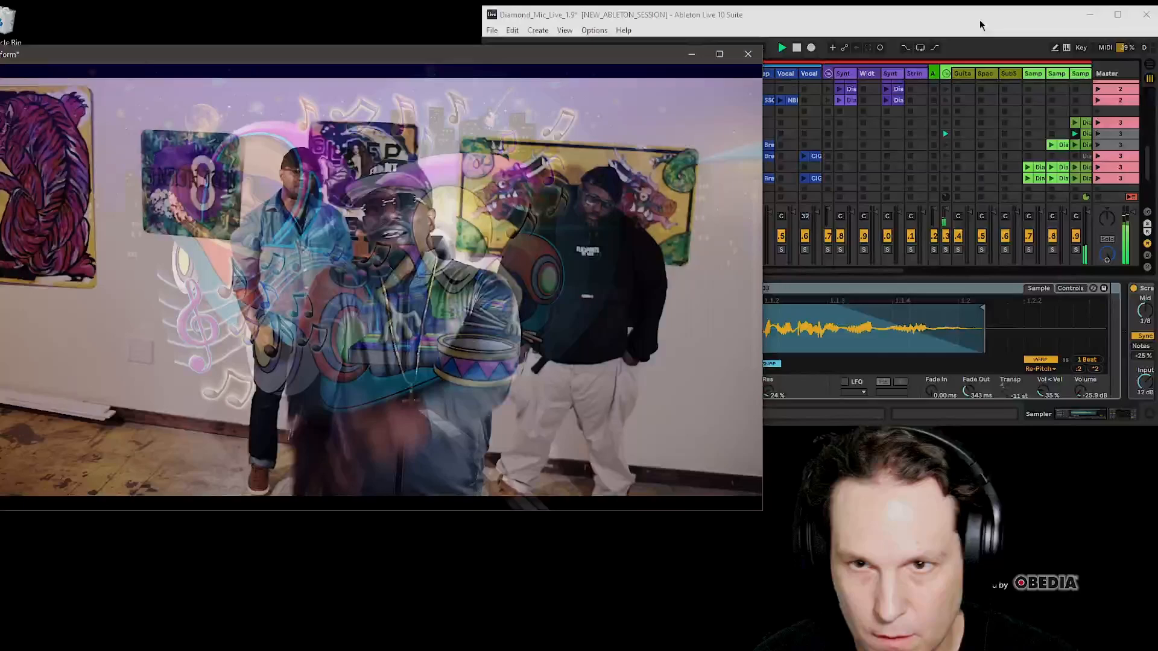
# - Launch the pink scene 3 directly below the two gray ones and bring the perform window forward
pyautogui.click(977, 26)
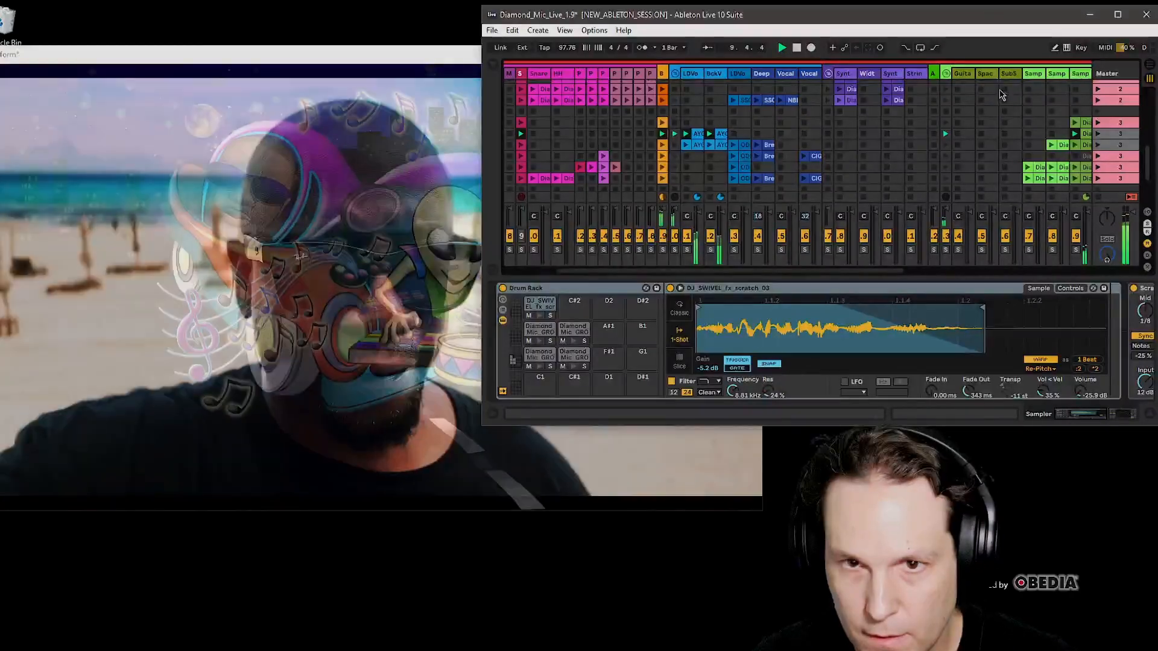
pyautogui.click(1098, 131)
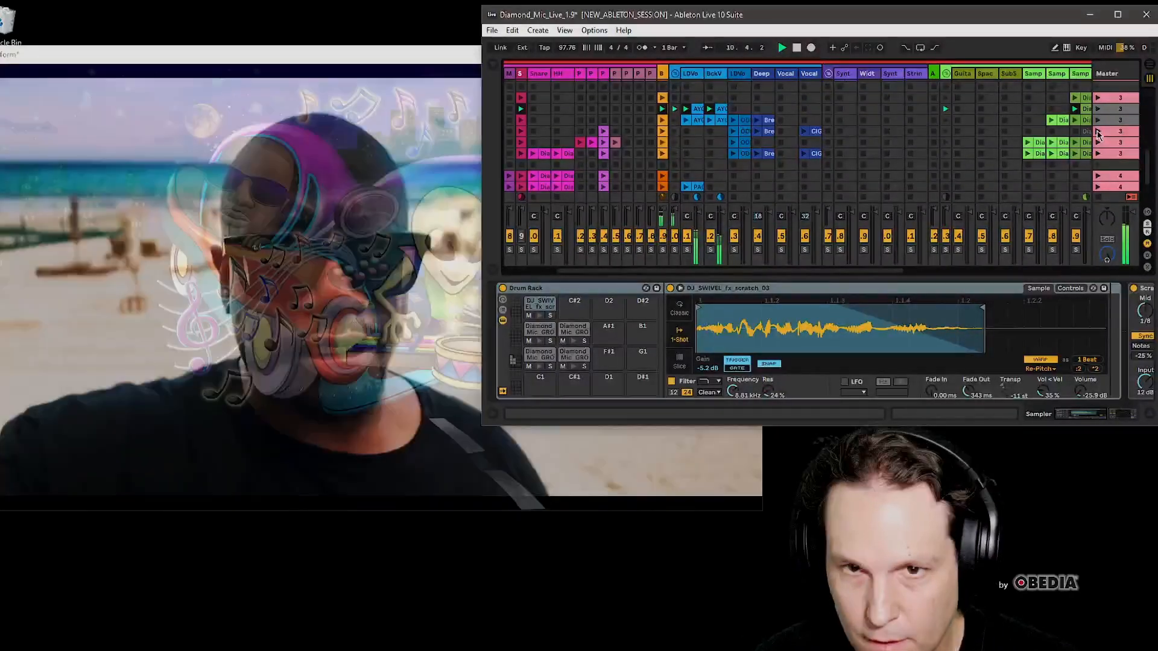
pyautogui.click(453, 64)
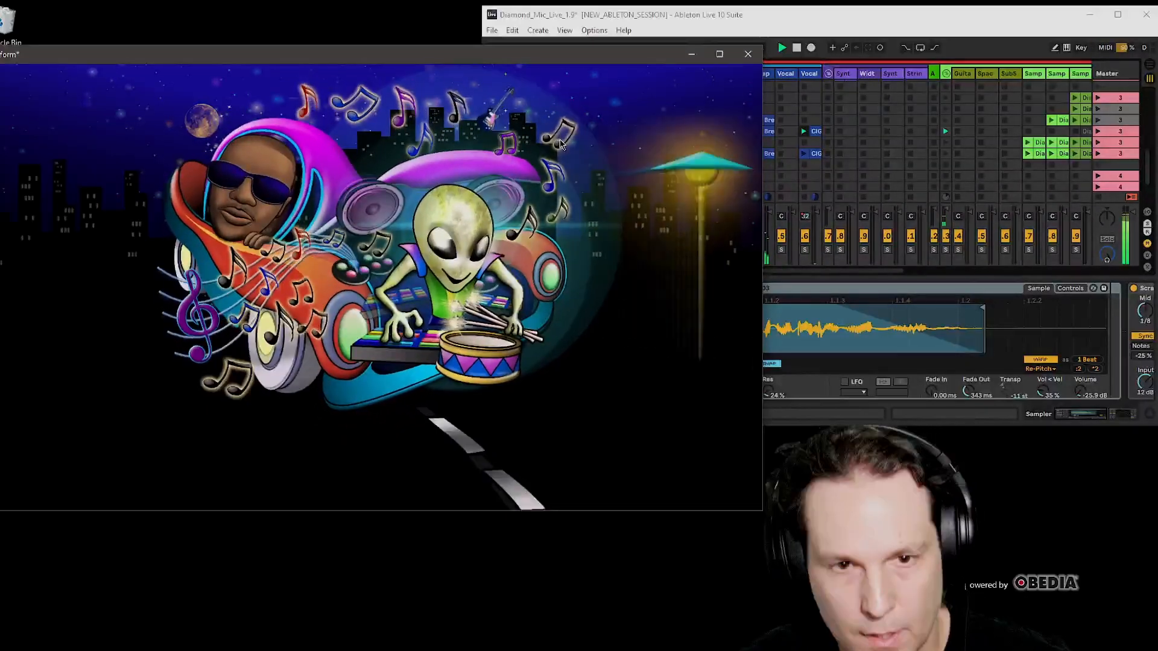
# - Launch the second-to-last pink scene 3 and reposition the perform window so its whole picture is on screen
pyautogui.click(772, 40)
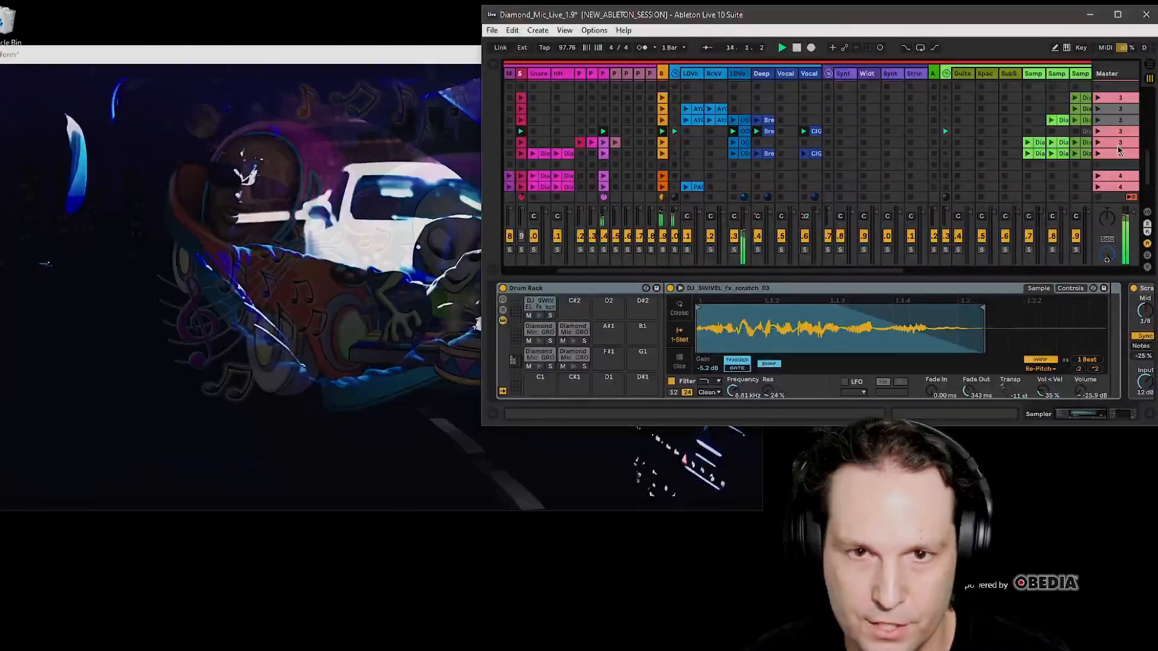
pyautogui.click(449, 60)
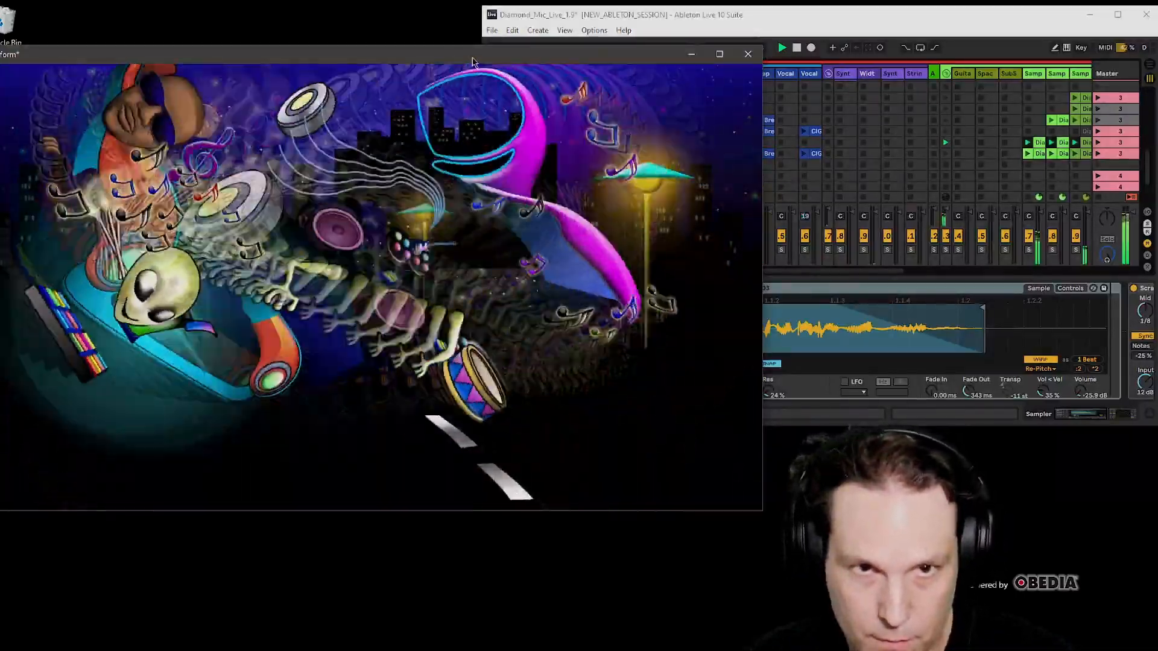
pyautogui.moveTo(472, 60); pyautogui.dragTo(586, 55)
pyautogui.moveTo(699, 55); pyautogui.dragTo(701, 54)
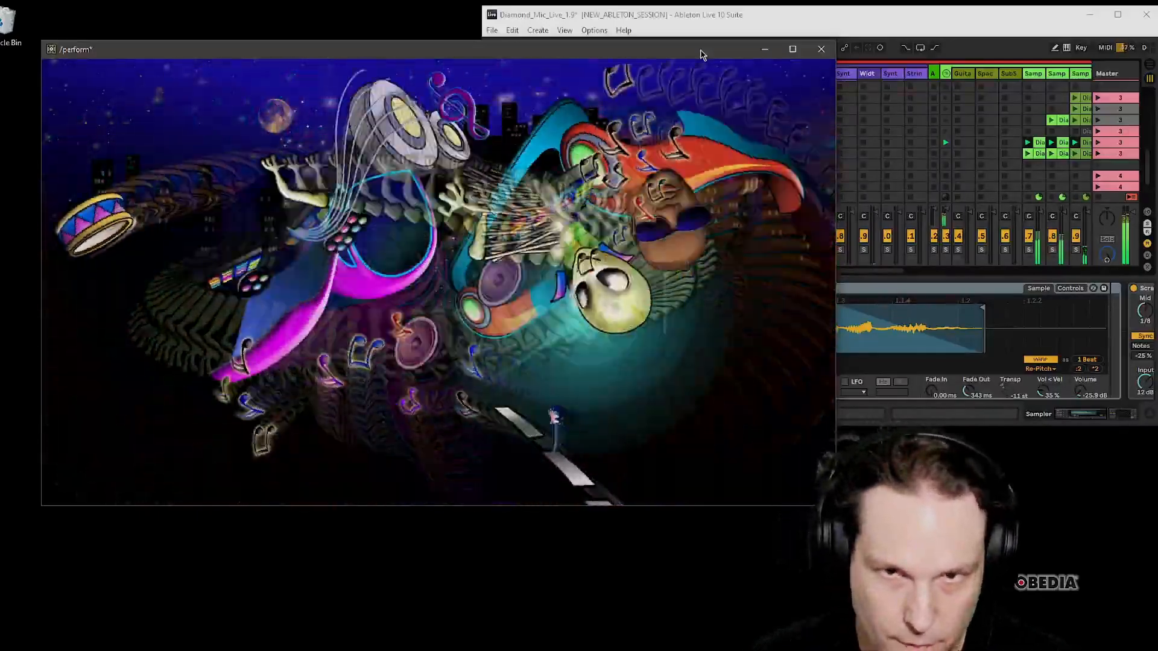
pyautogui.moveTo(701, 54); pyautogui.dragTo(694, 54)
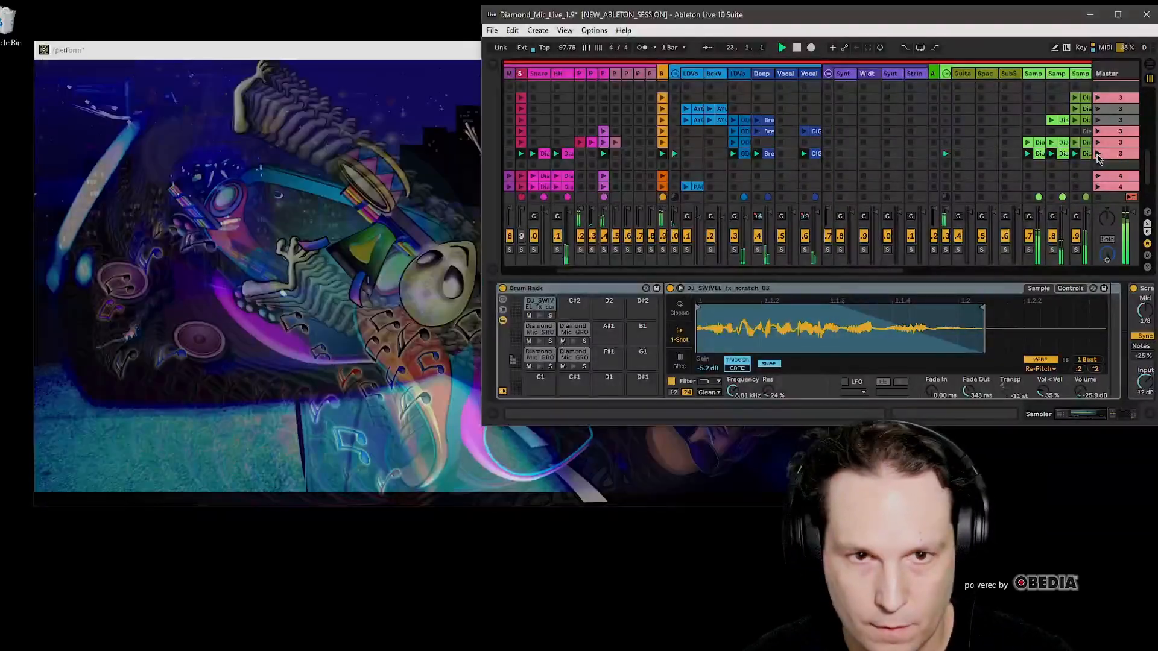
# - Launch the last pink scene 3 above the scene 4 group and compare its clips with the perform visuals
pyautogui.click(454, 56)
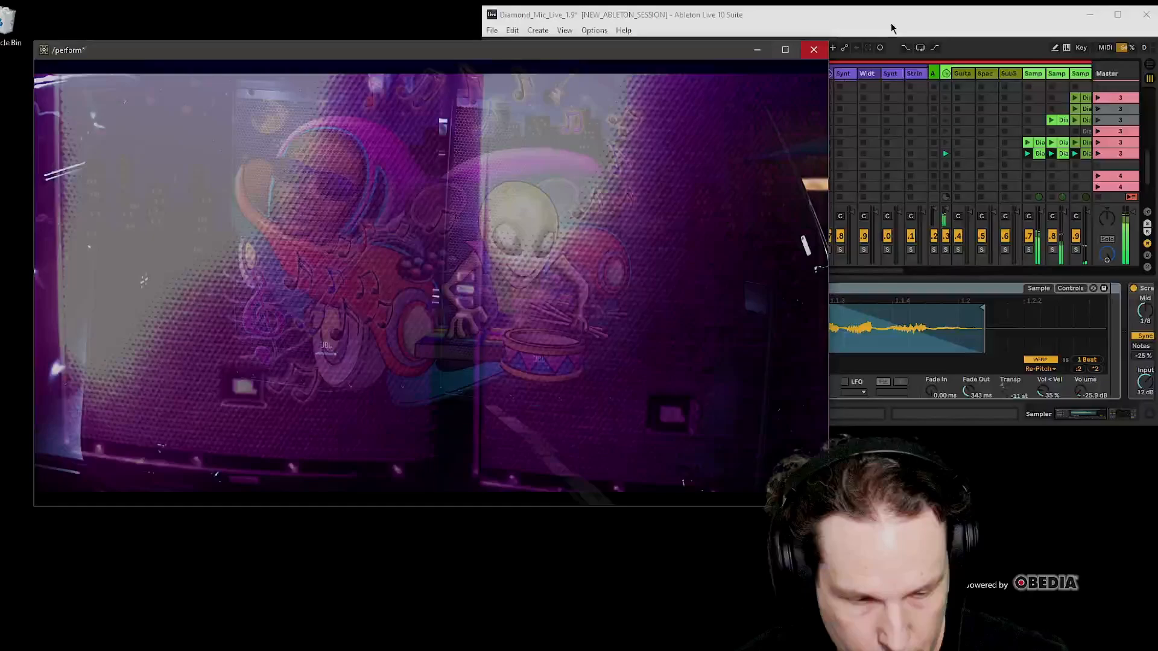
pyautogui.click(802, 18)
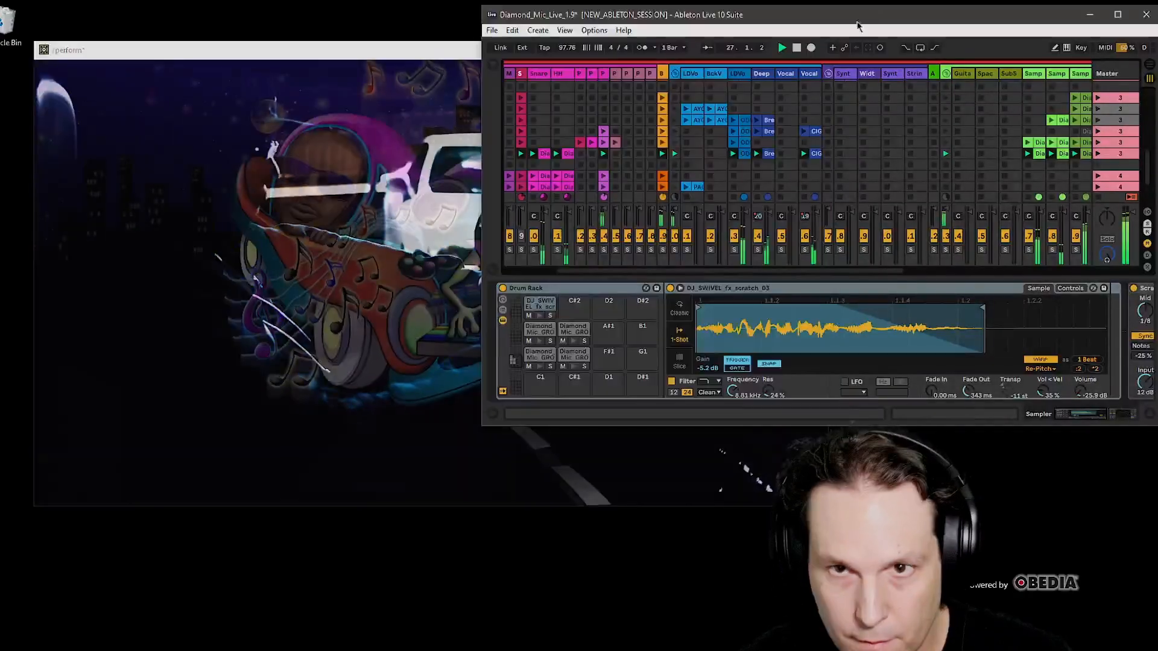
pyautogui.click(449, 56)
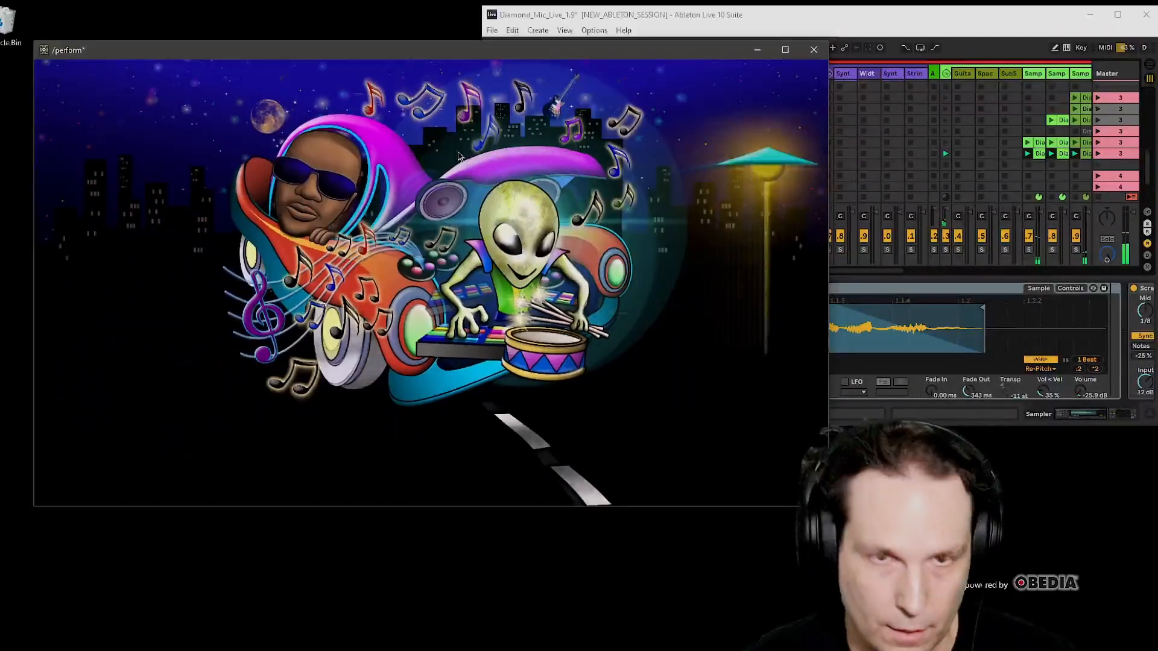
# - Close the perform window and locate the Fit and explode Transform nodes in TouchDesigner's tdAbletonPackage network
pyautogui.press('Escape')
pyautogui.scroll(-3, 364, 259)
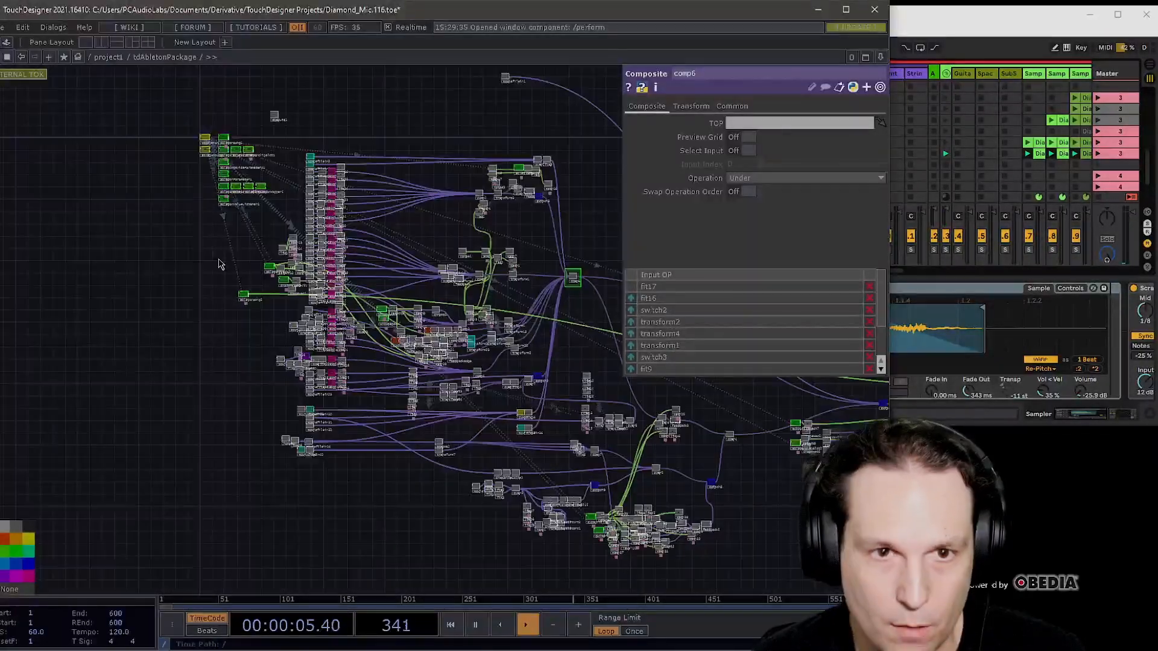
pyautogui.scroll(6, 350, 189)
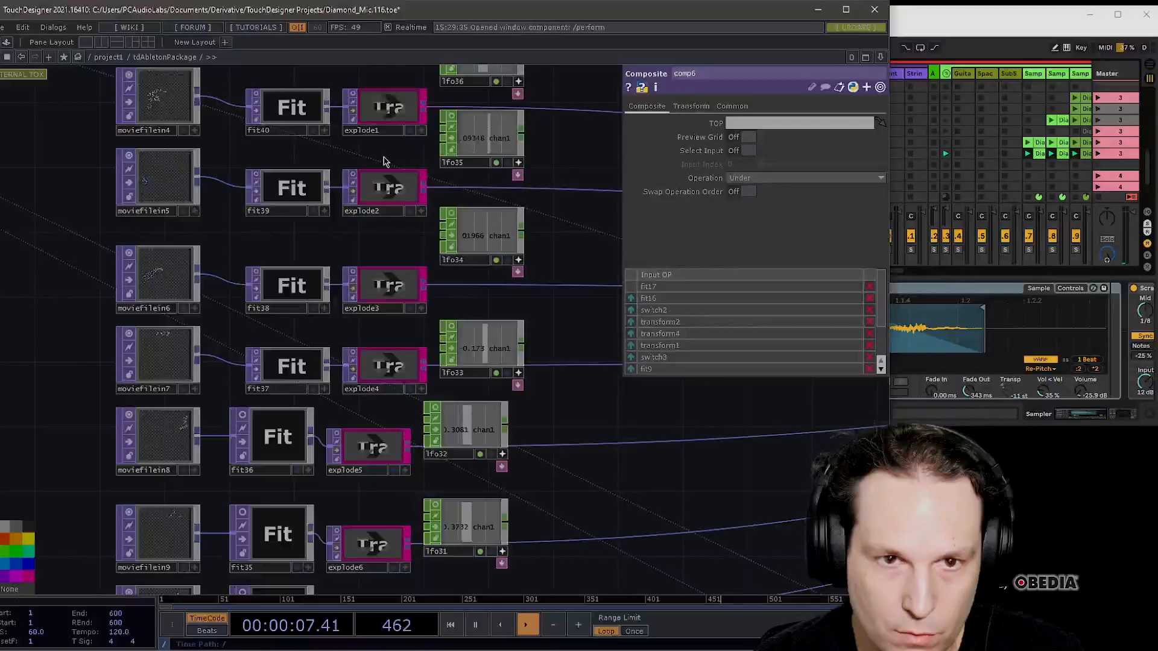
pyautogui.scroll(6, 369, 111)
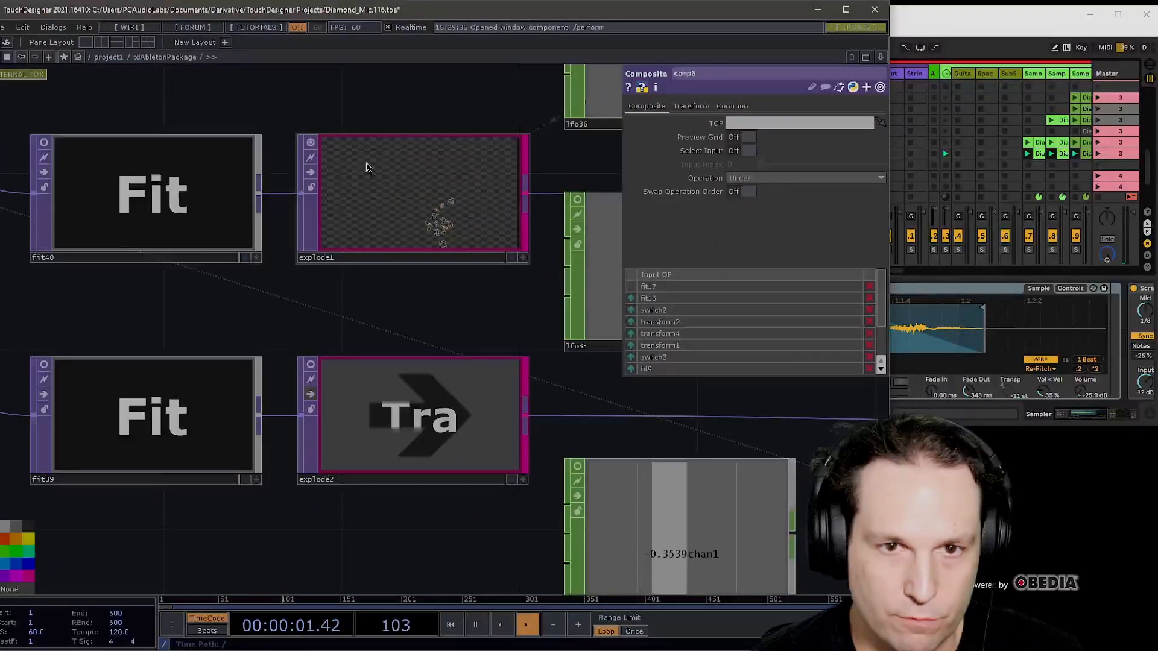
pyautogui.scroll(6, 378, 194)
pyautogui.scroll(-8, 404, 136)
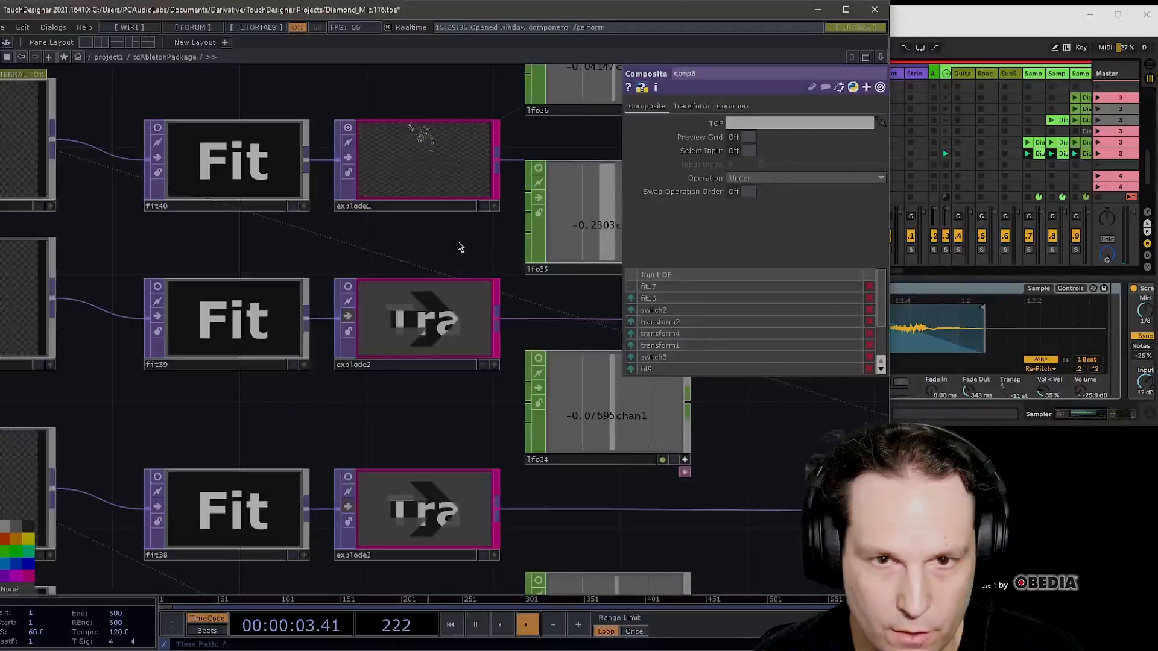
pyautogui.moveTo(460, 245); pyautogui.dragTo(286, 284)
pyautogui.scroll(-2, 323, 181)
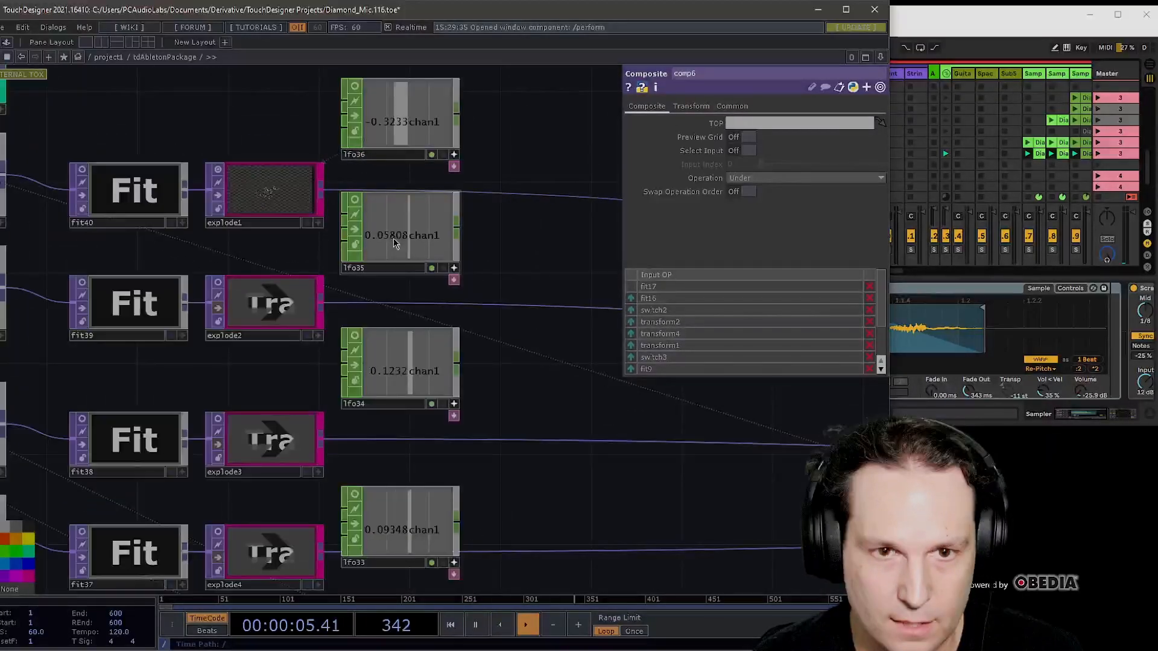
# - Turn on the node viewers for explode2, explode3 and explode4 and for fit37, fit38 and fit39
pyautogui.moveTo(533, 266); pyautogui.dragTo(599, 169)
pyautogui.click(291, 213)
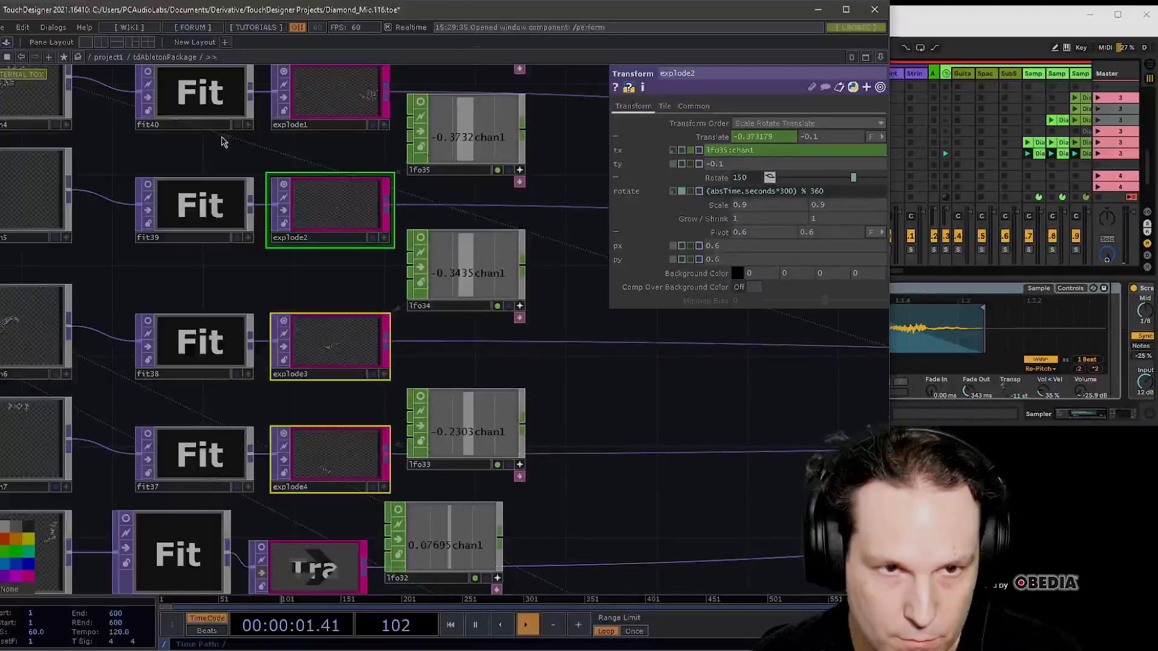
pyautogui.click(199, 225)
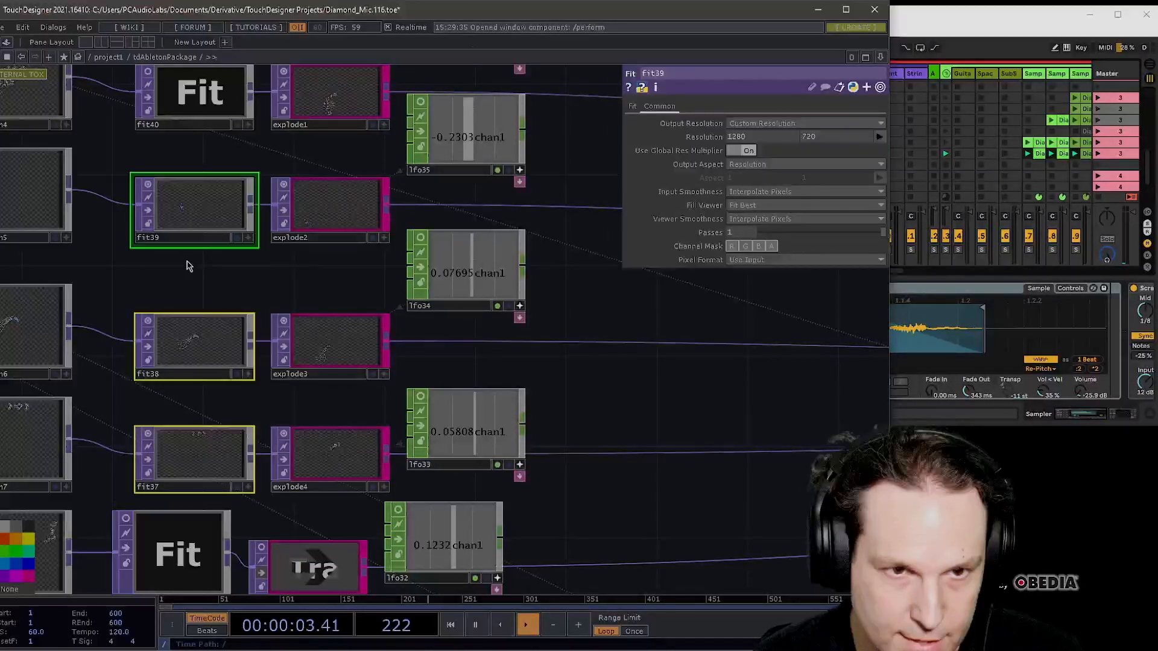
# - Select the explode2 Transform node and examine its translate and rotate parameters
pyautogui.scroll(3, 186, 256)
pyautogui.scroll(-4, 525, 279)
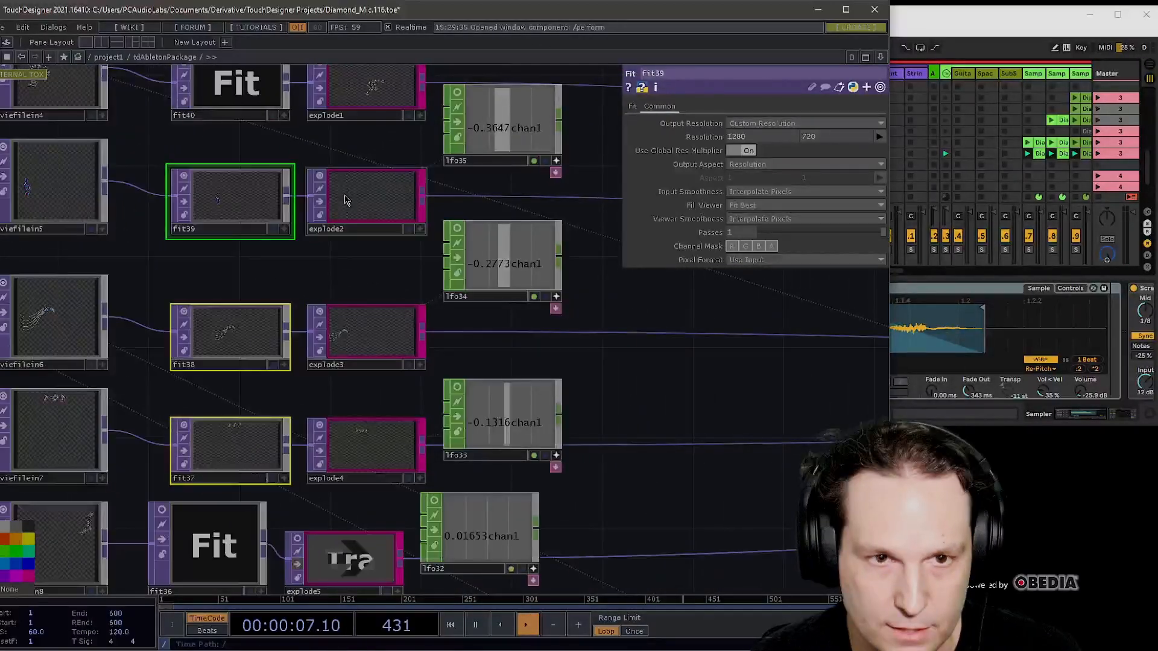
pyautogui.click(373, 205)
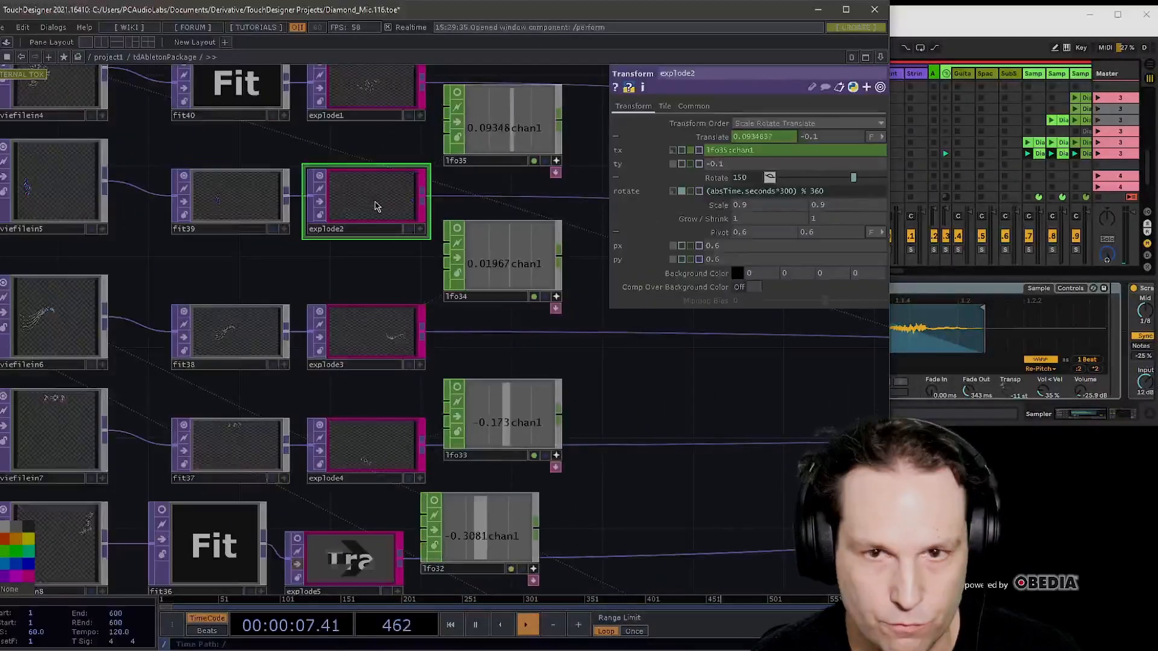
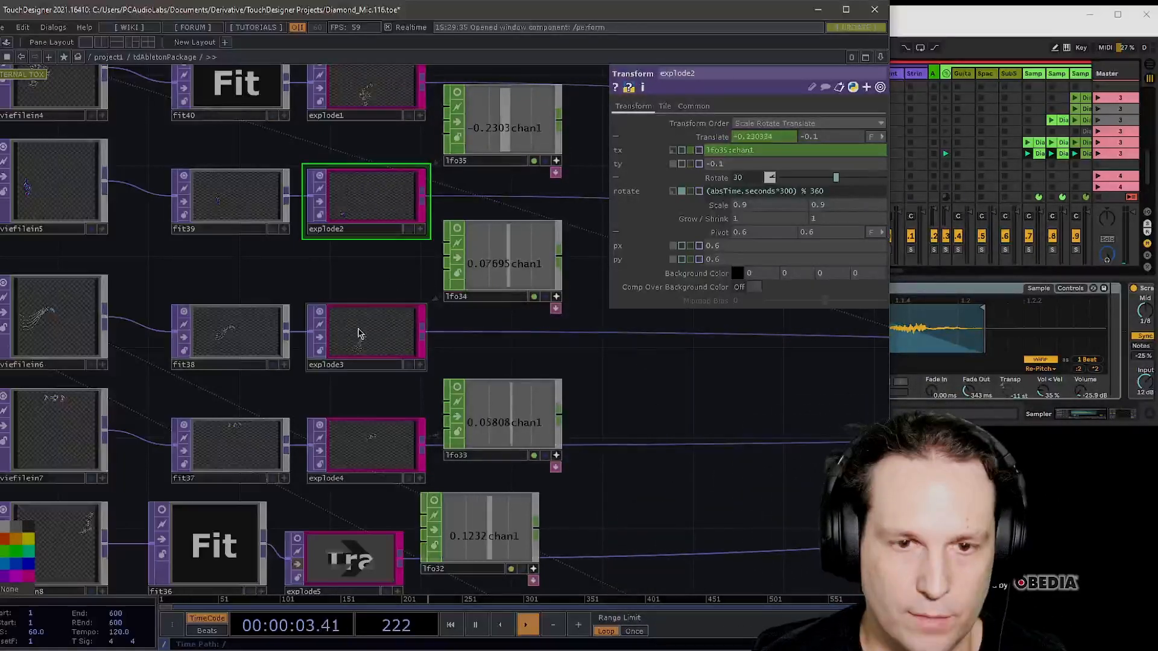
# - Inspect the explode3 Transform output up close, and select the lfo34 LFO node to examine its parameters
pyautogui.scroll(-2, 357, 333)
pyautogui.scroll(8, 357, 333)
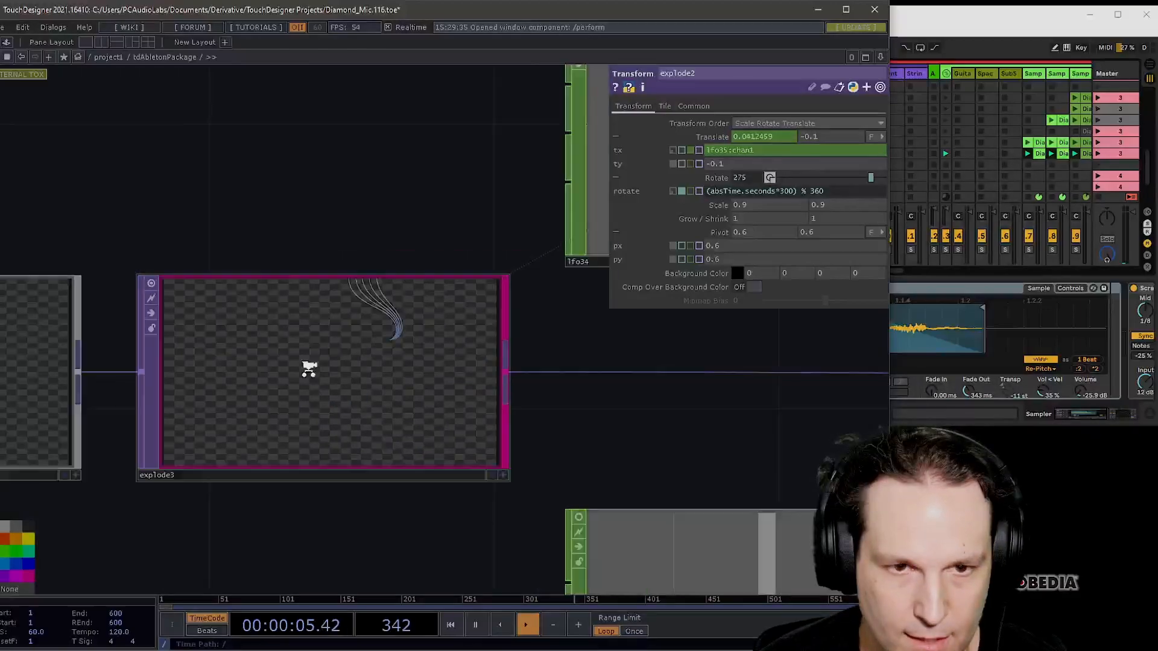
pyautogui.scroll(-8, 308, 369)
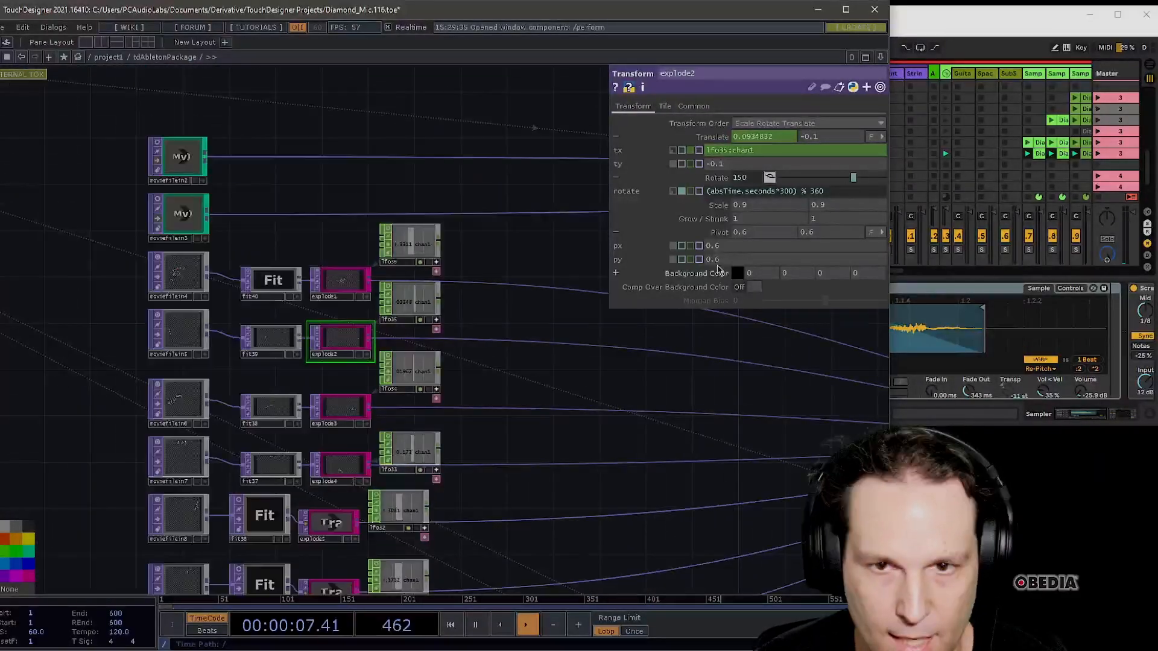
pyautogui.click(403, 389)
# - Turn on the node viewers for explode5 and fit36
pyautogui.scroll(5, 422, 422)
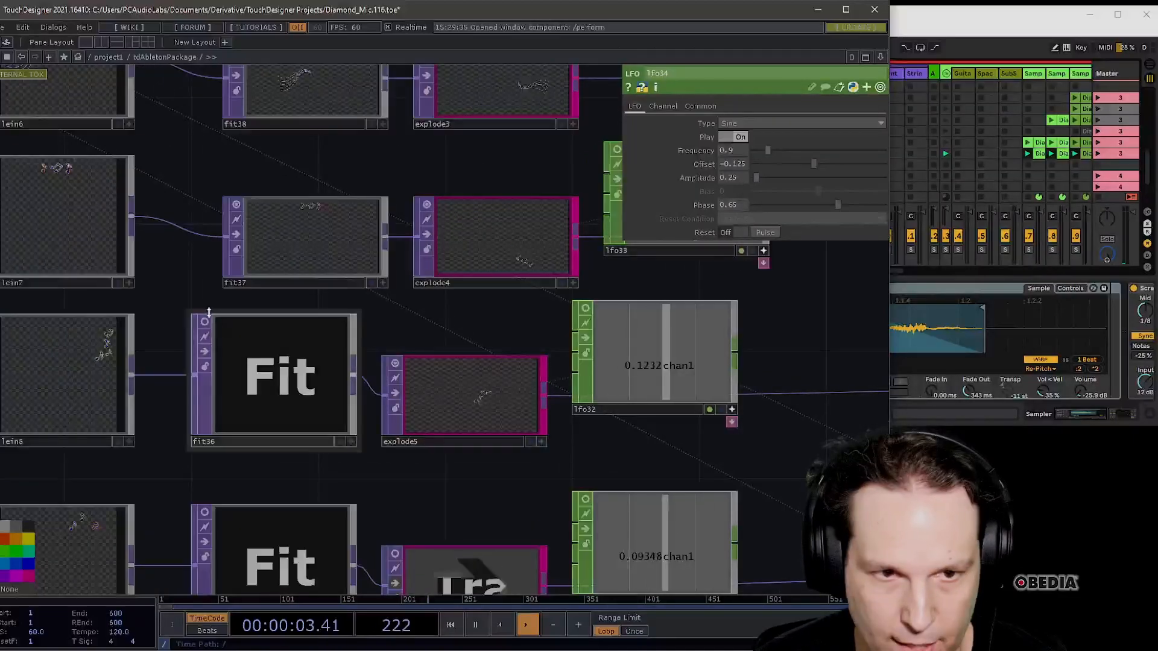
pyautogui.moveTo(276, 336); pyautogui.dragTo(253, 250)
pyautogui.scroll(-10, 385, 344)
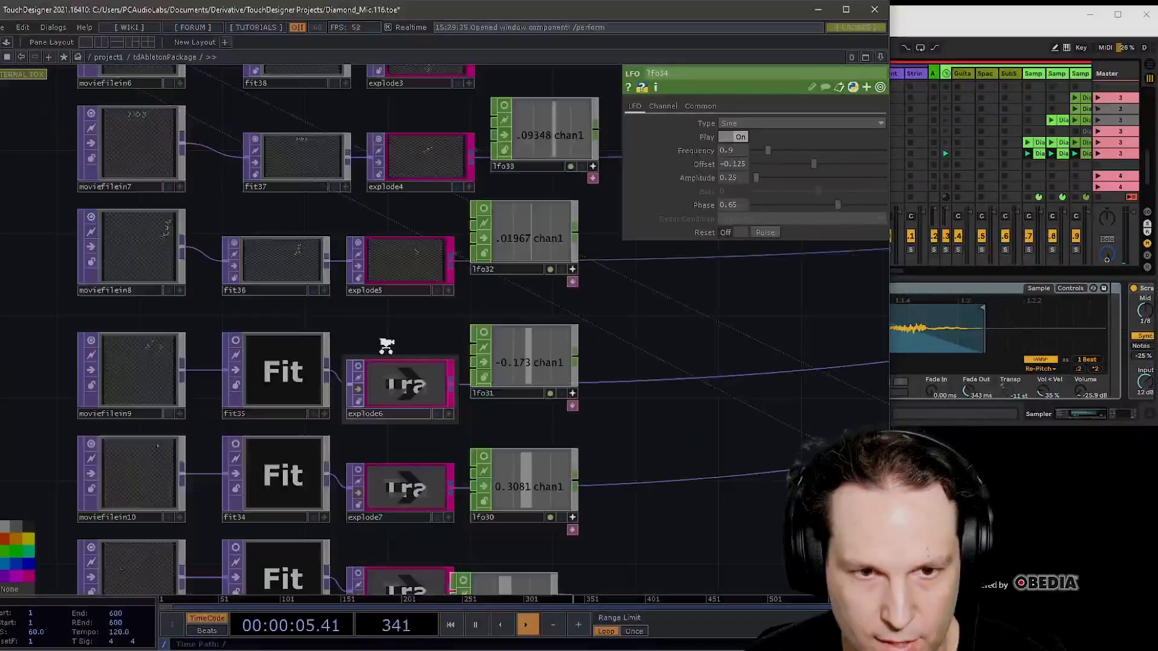
# - Survey the column of movie, Fit, explode and LFO nodes feeding the exploding artwork in the tdAbletonPackage network
pyautogui.click(1010, 24)
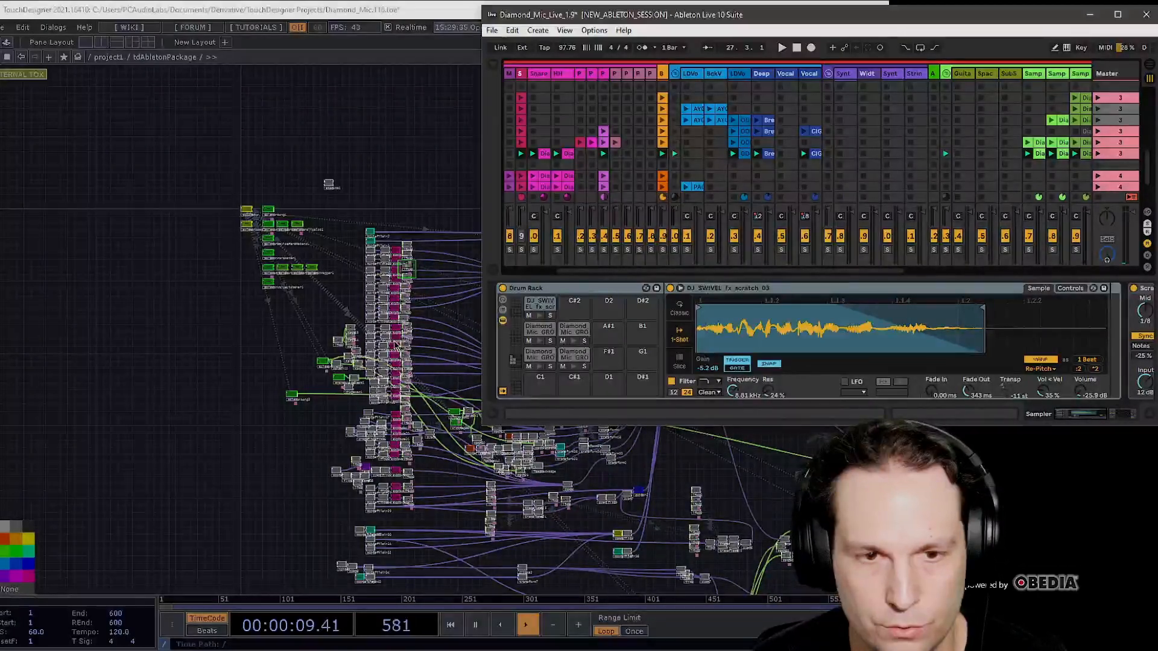
pyautogui.scroll(10, 396, 346)
pyautogui.scroll(-5, 382, 233)
pyautogui.scroll(4, 381, 155)
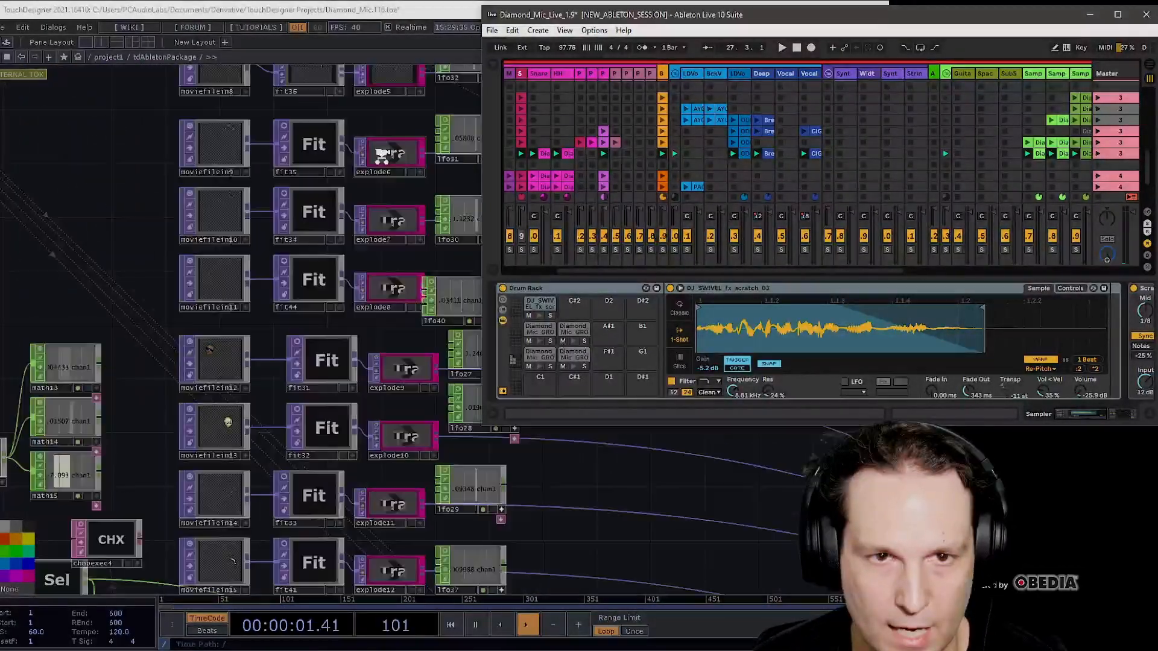
pyautogui.scroll(-5, 383, 156)
pyautogui.click(219, 311)
pyautogui.press('p')
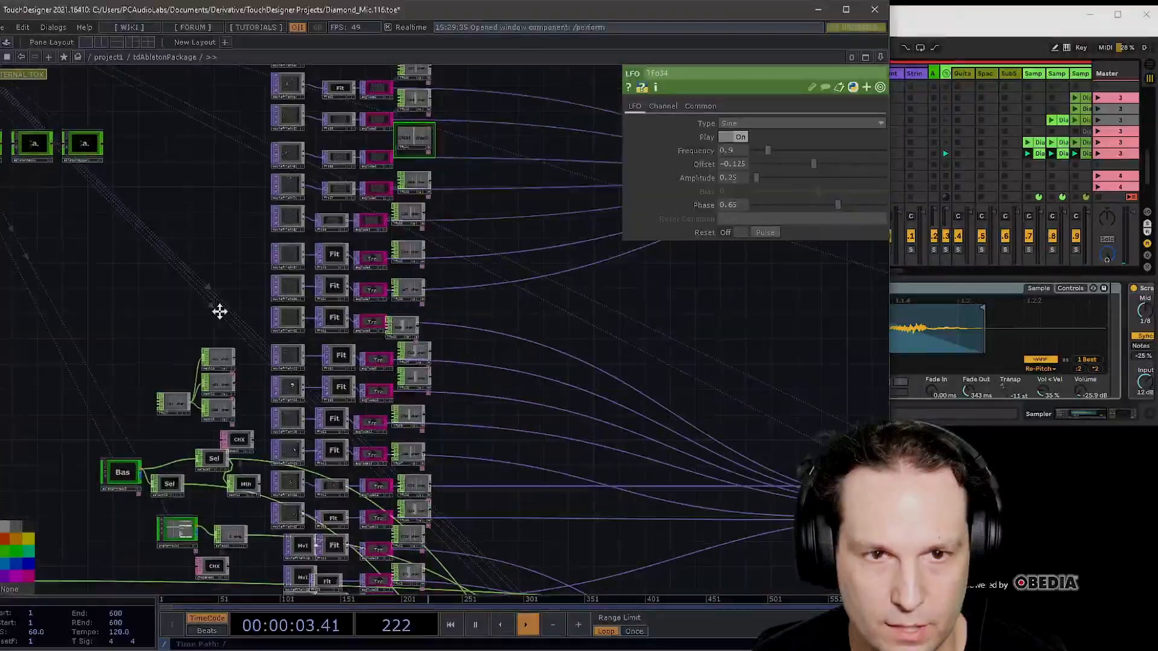
pyautogui.scroll(6, 375, 241)
pyautogui.scroll(-5, 296, 384)
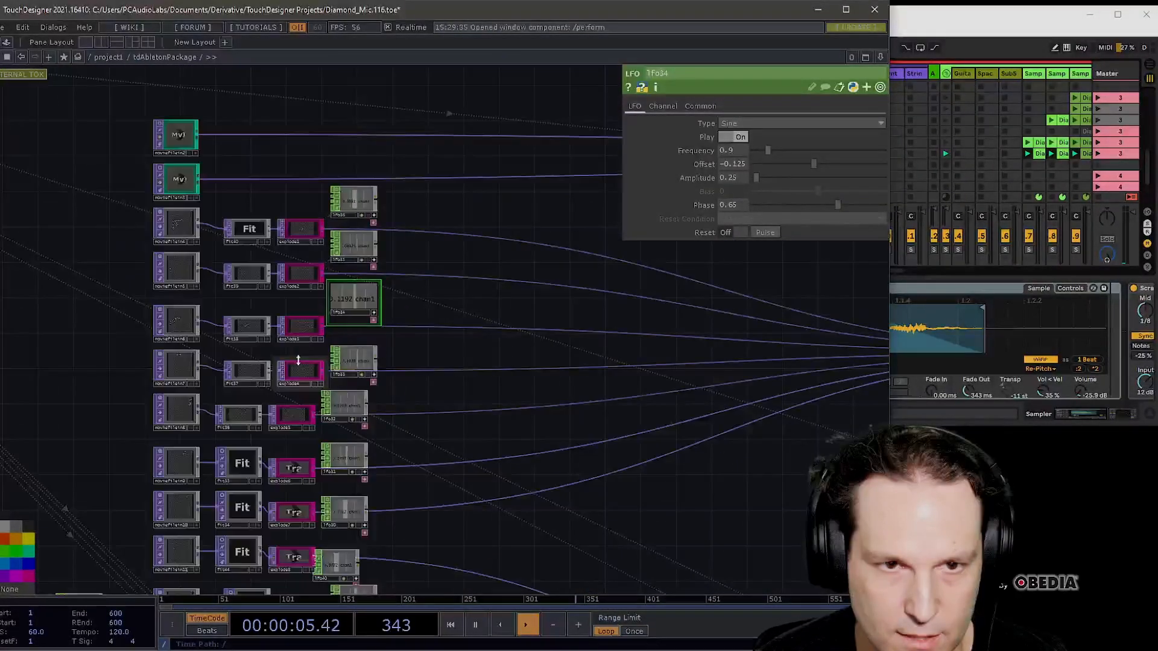
# - Launch the second-to-last scene 3 in Ableton Live and locate explode9 through explode12 in the TouchDesigner network
pyautogui.click(1113, 146)
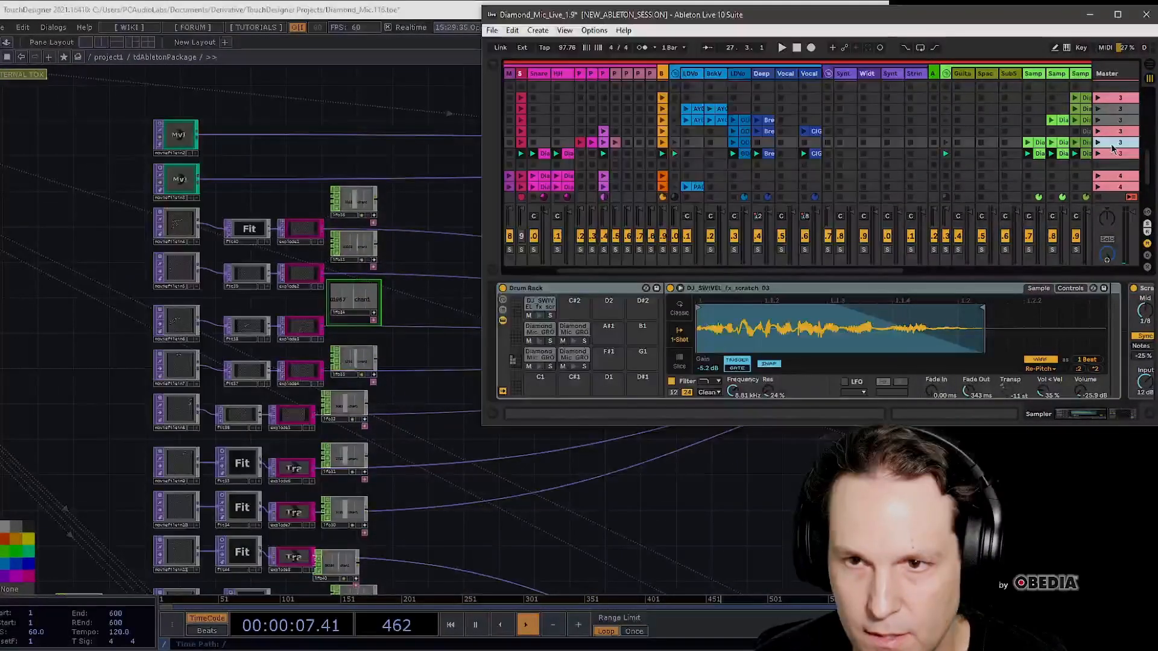
pyautogui.click(1098, 145)
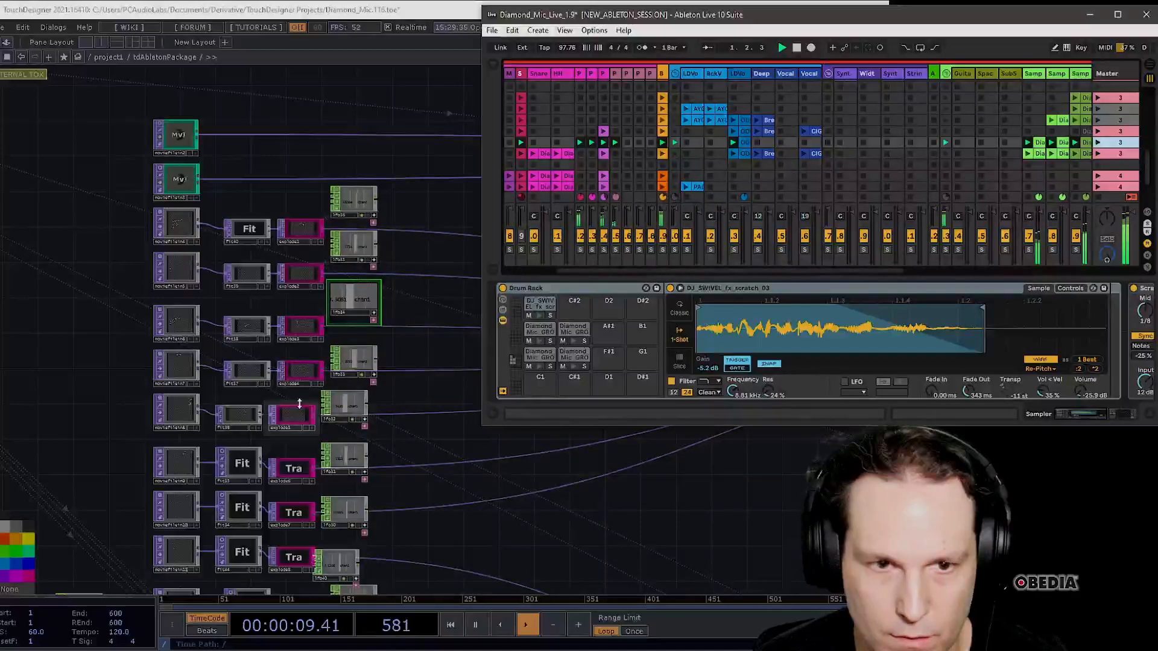
pyautogui.scroll(-5, 303, 401)
pyautogui.scroll(10, 301, 498)
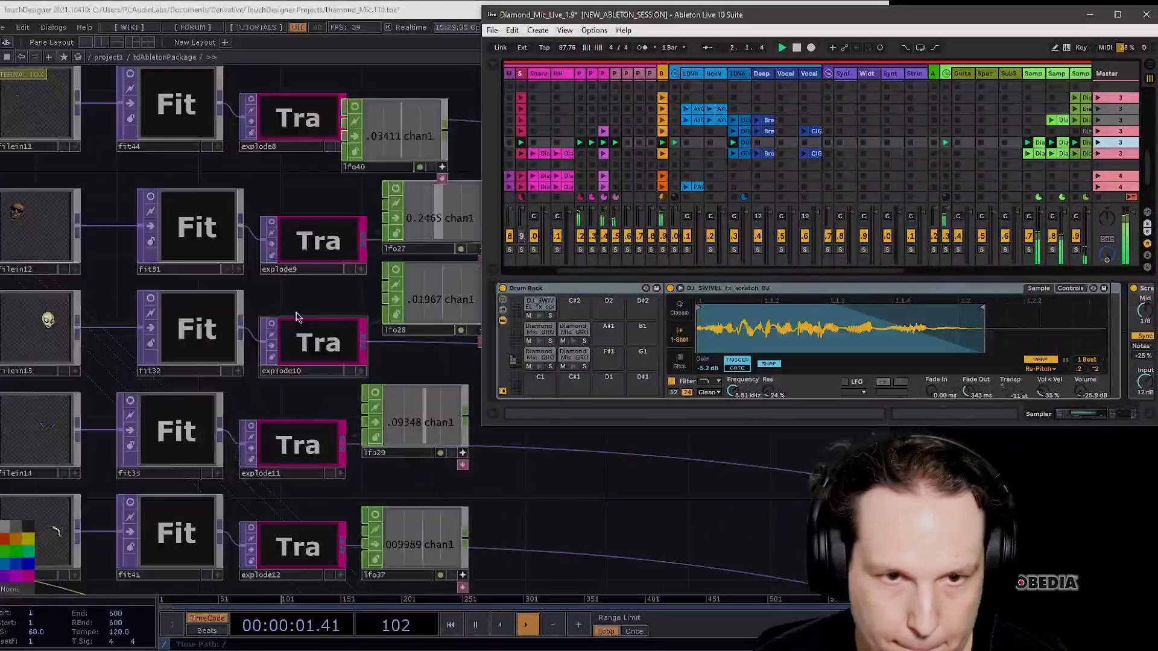
# - Turn on the node viewers for explode9, explode10 and explode11, and examine their moving artwork pieces
pyautogui.click(277, 433)
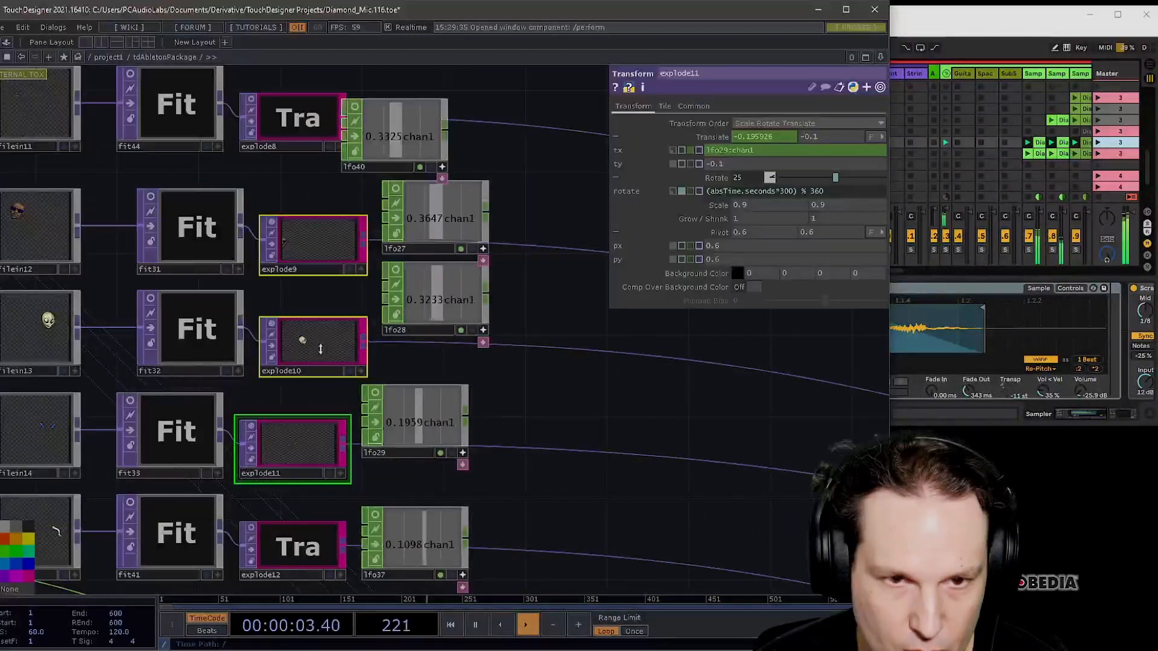
pyautogui.scroll(5, 319, 331)
pyautogui.scroll(-6, 315, 207)
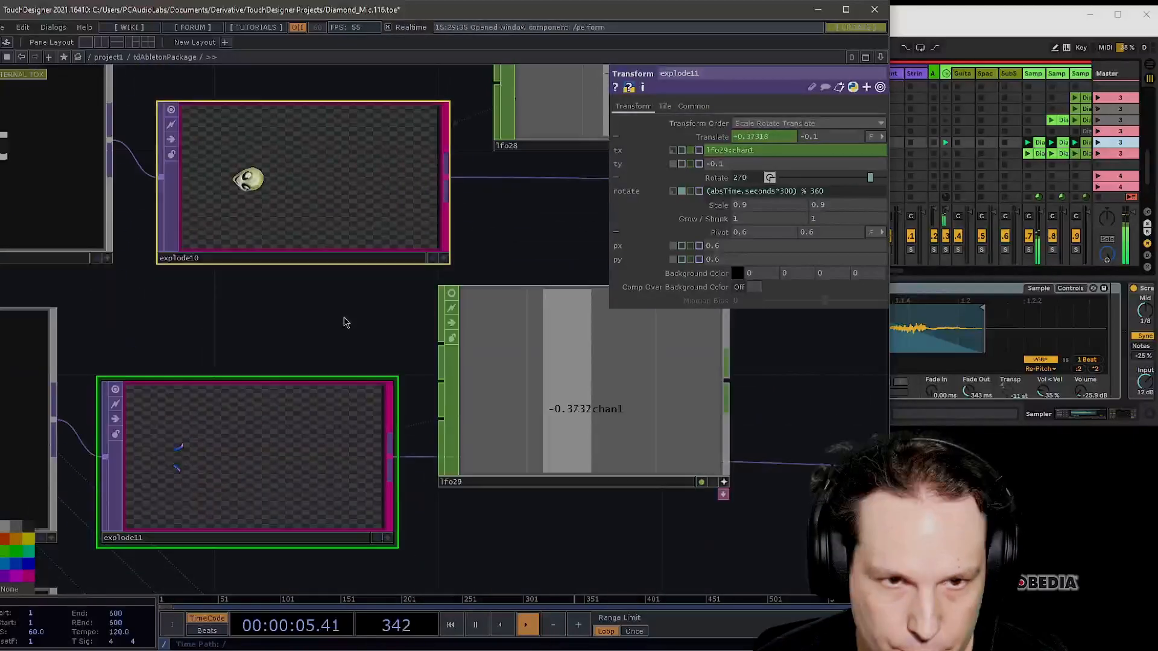
# - Turn on the node viewers for the explode12, explode13 and explode14 Transform nodes
pyautogui.scroll(-3, 510, 123)
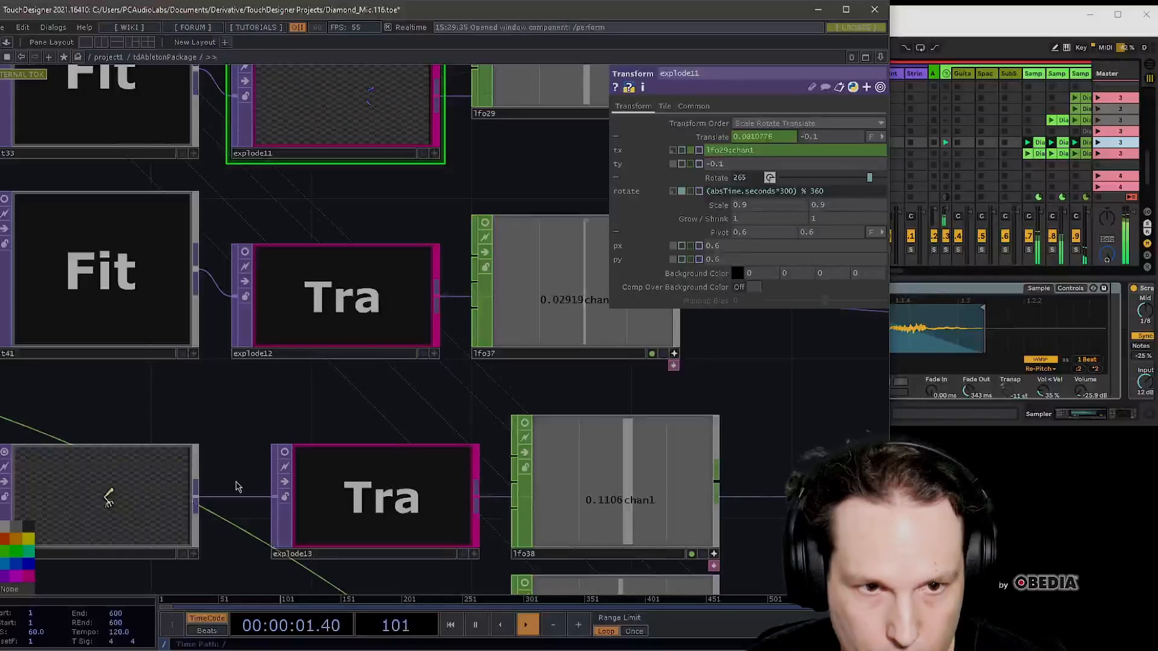
pyautogui.click(244, 252)
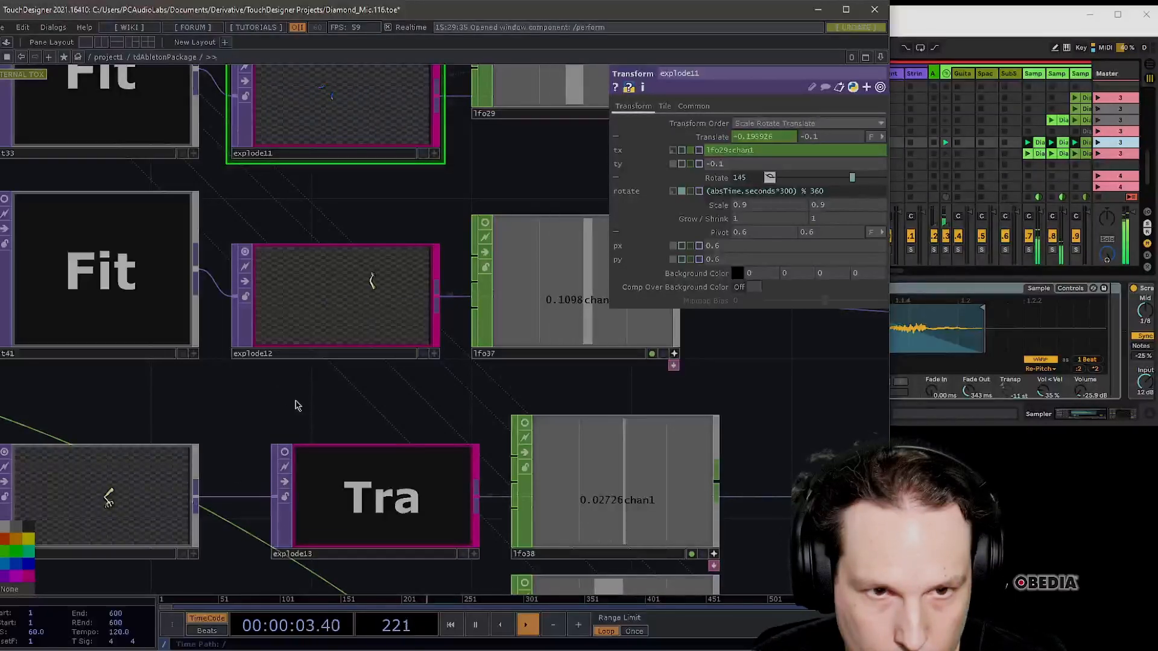
pyautogui.scroll(-1, 293, 404)
pyautogui.moveTo(294, 405); pyautogui.dragTo(300, 220)
pyautogui.click(294, 293)
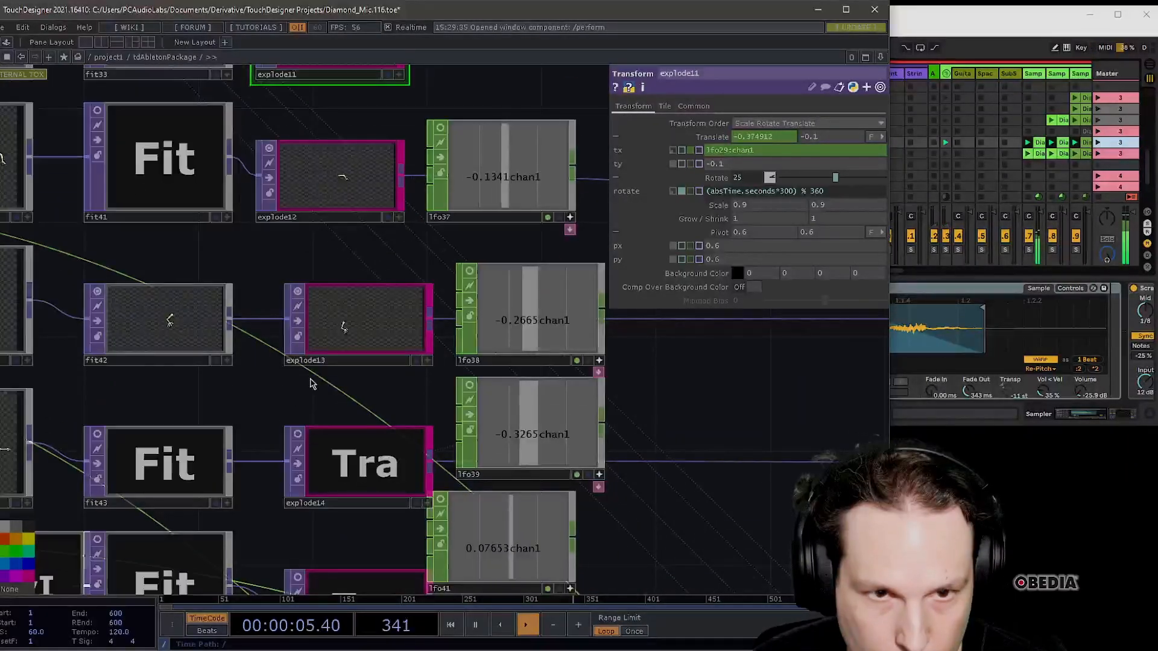
pyautogui.scroll(2, 313, 394)
pyautogui.click(288, 456)
pyautogui.moveTo(266, 365); pyautogui.dragTo(248, 193)
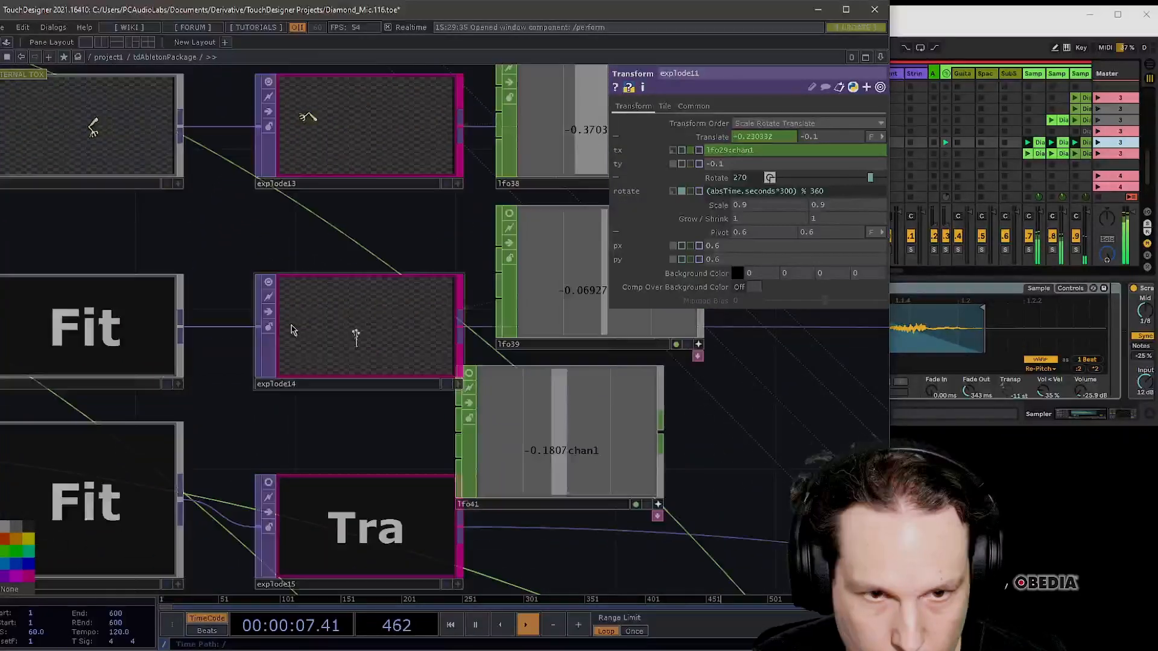
# - Select explode15 and turn on the node viewers for explode15 and explode16
pyautogui.click(275, 479)
pyautogui.moveTo(298, 401); pyautogui.dragTo(307, 356)
pyautogui.scroll(-2, 306, 356)
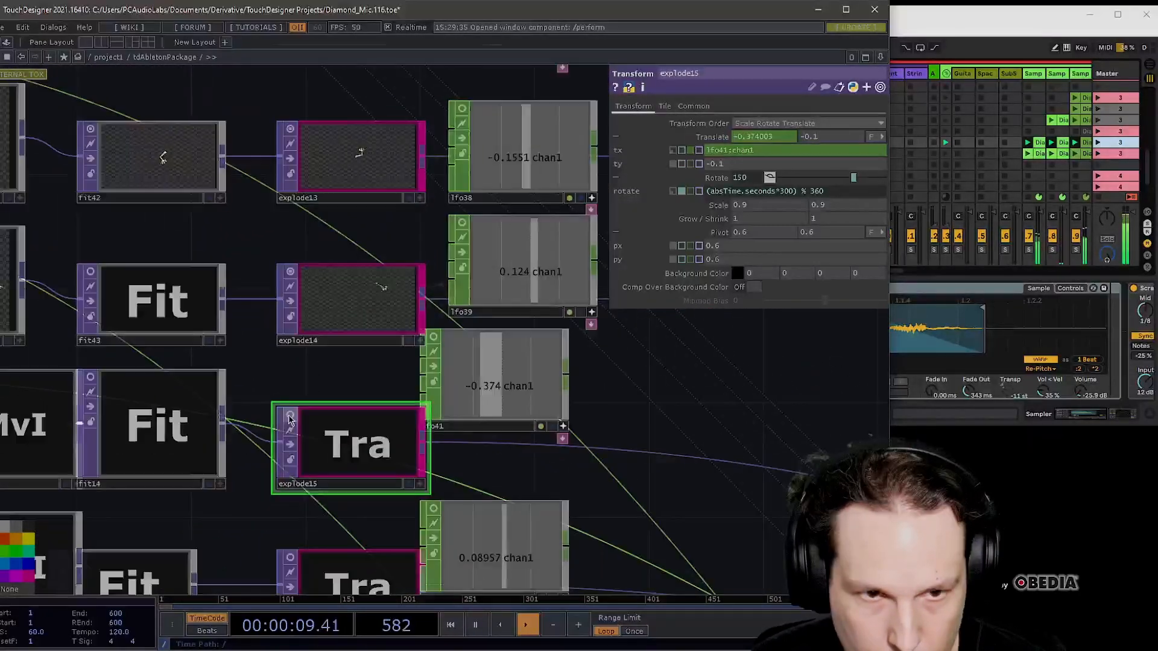
pyautogui.click(289, 415)
pyautogui.moveTo(276, 526); pyautogui.dragTo(265, 173)
pyautogui.click(287, 320)
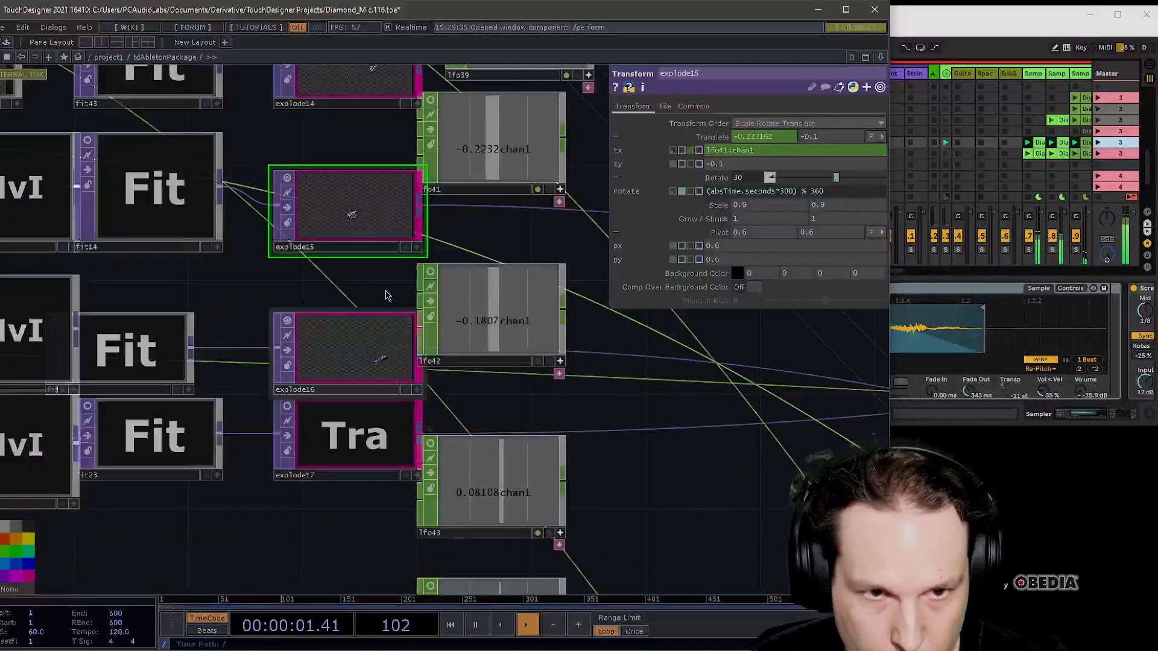
# - Launch Ableton Live's last scene 3, compare the explode nodes' activity, and relaunch the scene 3 directly above it
pyautogui.click(1098, 156)
pyautogui.click(296, 281)
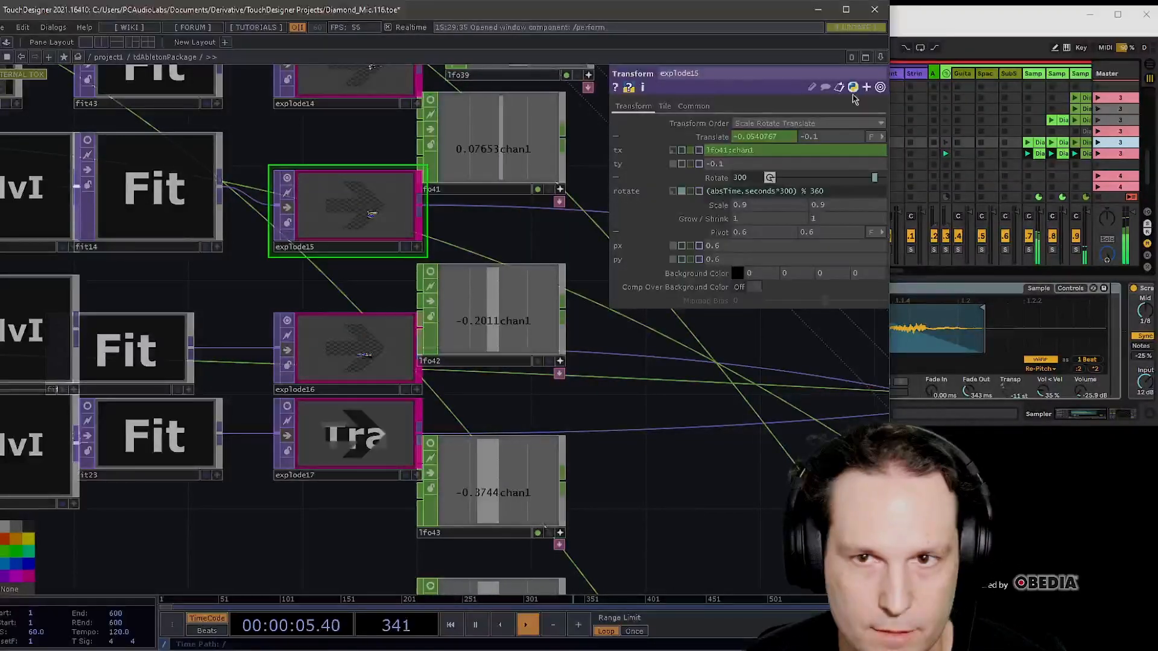
pyautogui.click(1097, 149)
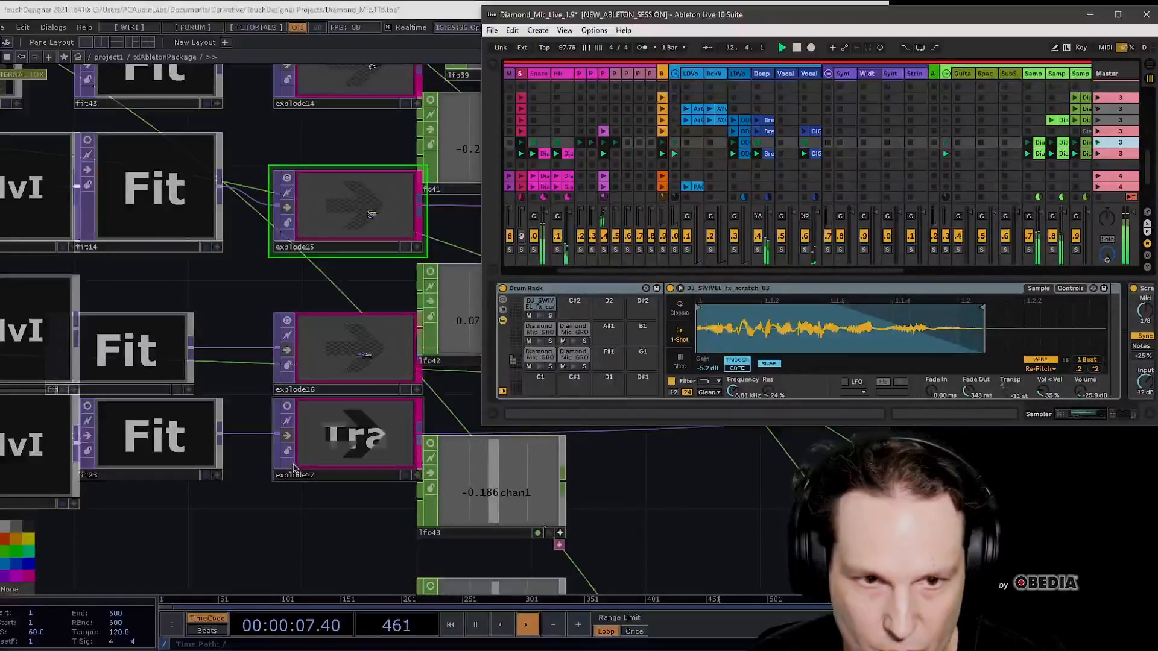
# - Trace the explode nodes' connections to the comp6 composite in TouchDesigner and examine its combined artwork
pyautogui.click(323, 525)
pyautogui.scroll(-8, 321, 519)
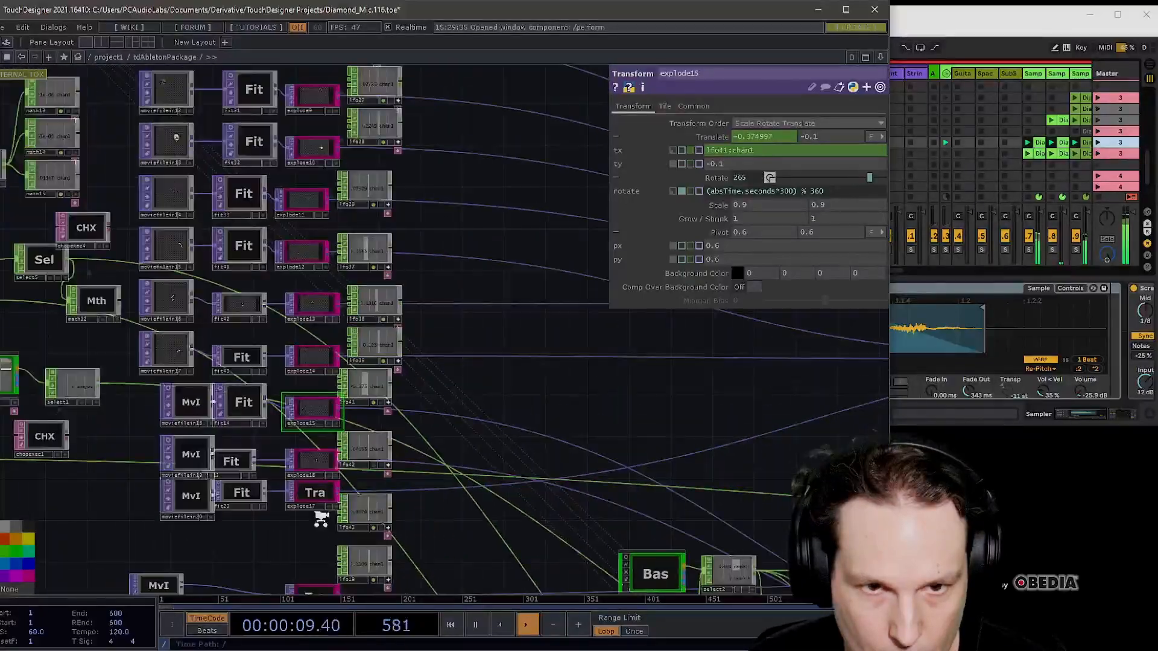
pyautogui.scroll(-2, 320, 517)
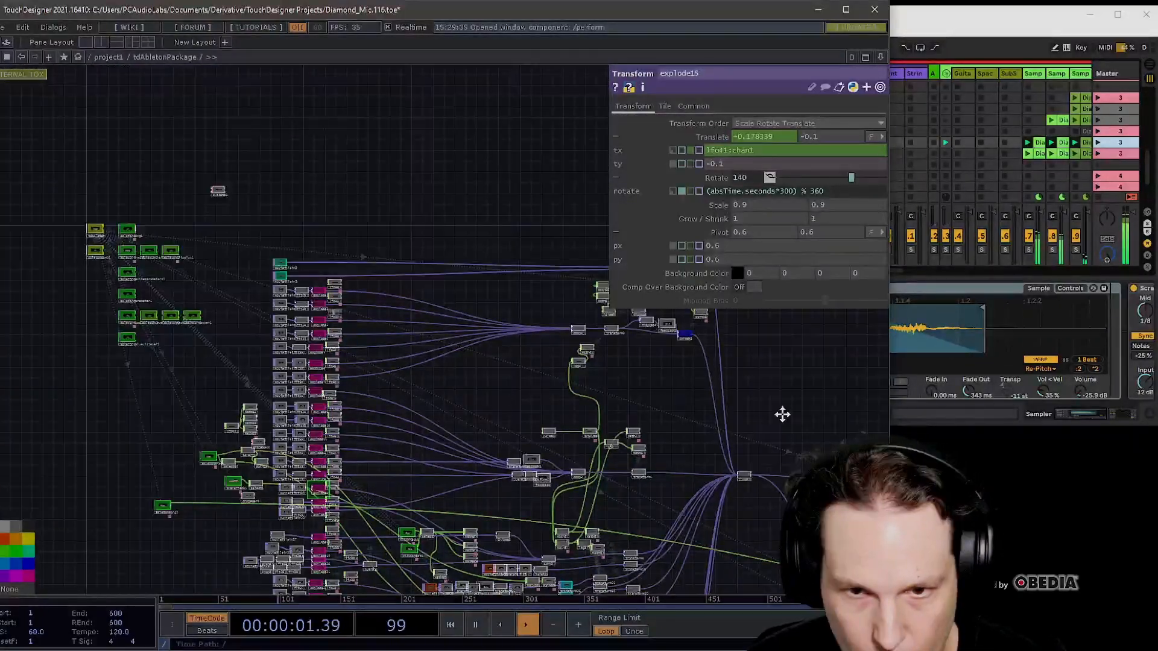
pyautogui.scroll(10, 563, 290)
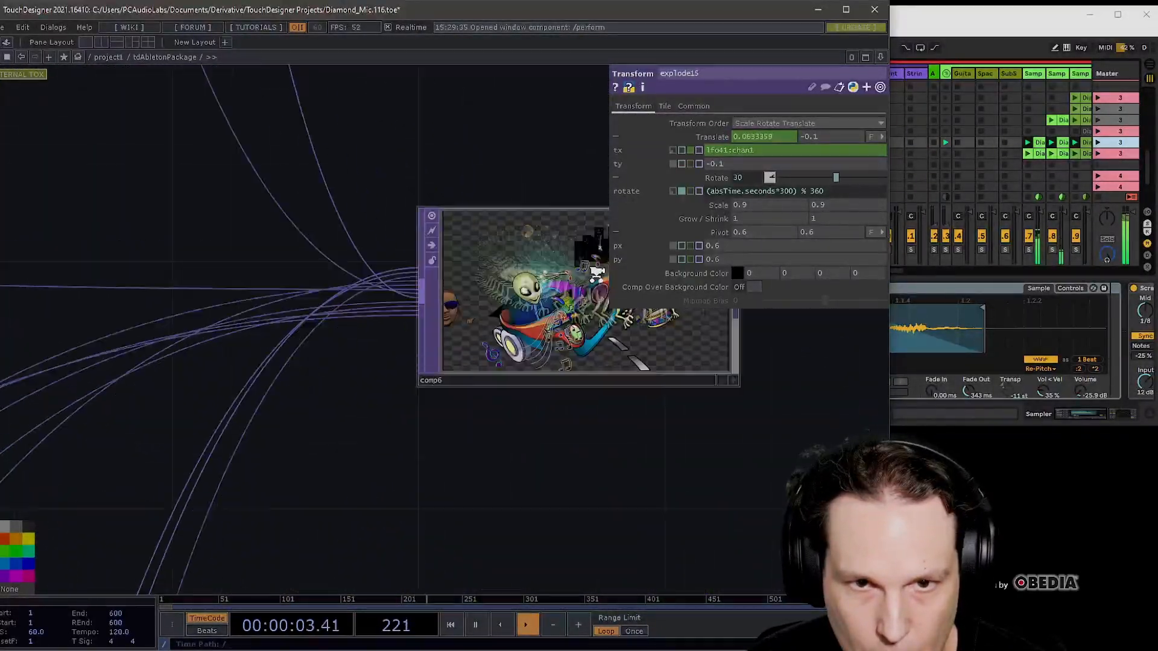
pyautogui.moveTo(596, 274); pyautogui.dragTo(605, 283, button='middle')
pyautogui.moveTo(553, 491); pyautogui.dragTo(447, 563)
pyautogui.moveTo(432, 403); pyautogui.dragTo(451, 384, button='middle')
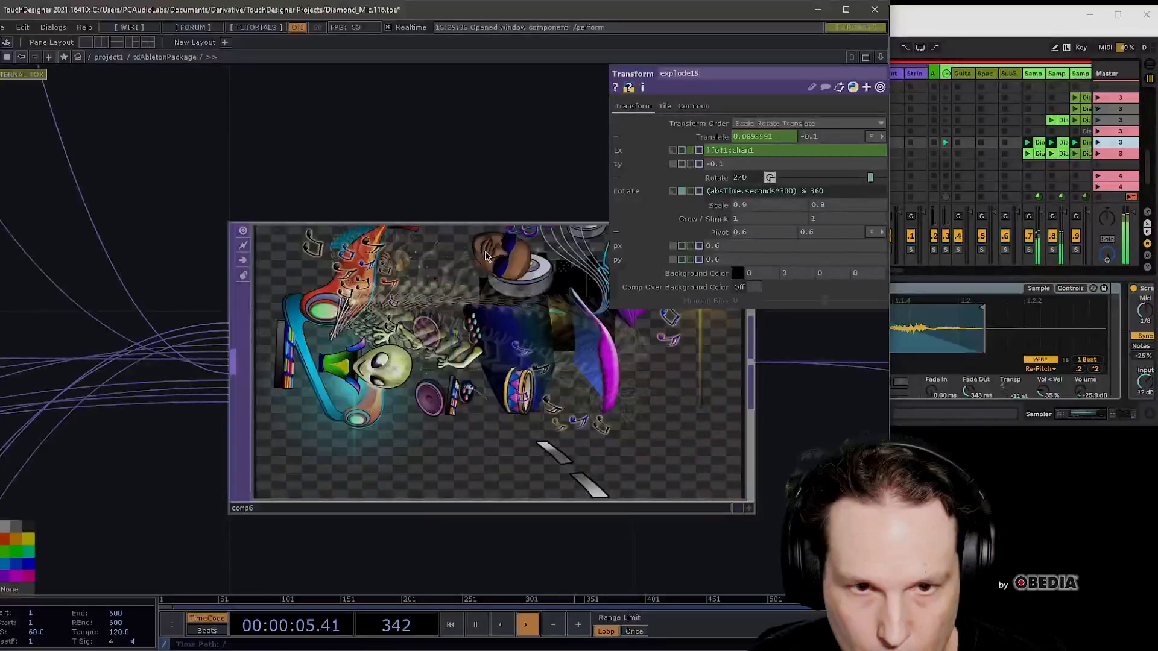
pyautogui.moveTo(441, 150); pyautogui.dragTo(344, 169)
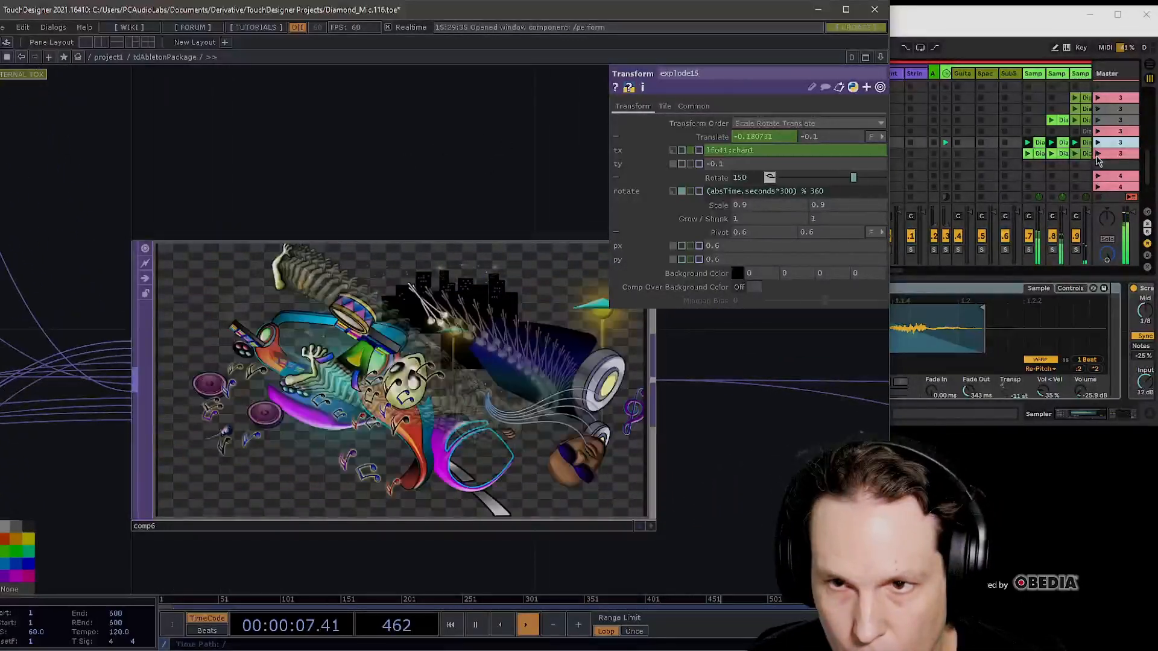
# - Launch the last scene 3 in Ableton Live, check the artwork in comp6, and stop playback
pyautogui.click(1097, 158)
pyautogui.click(448, 296)
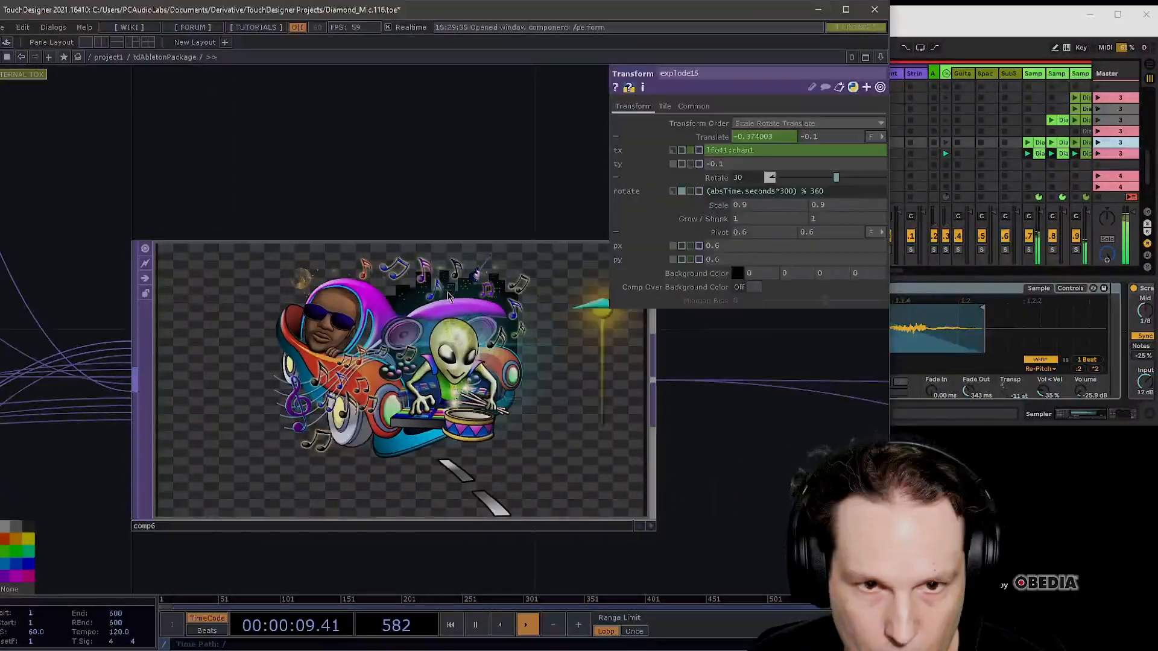
pyautogui.click(1017, 6)
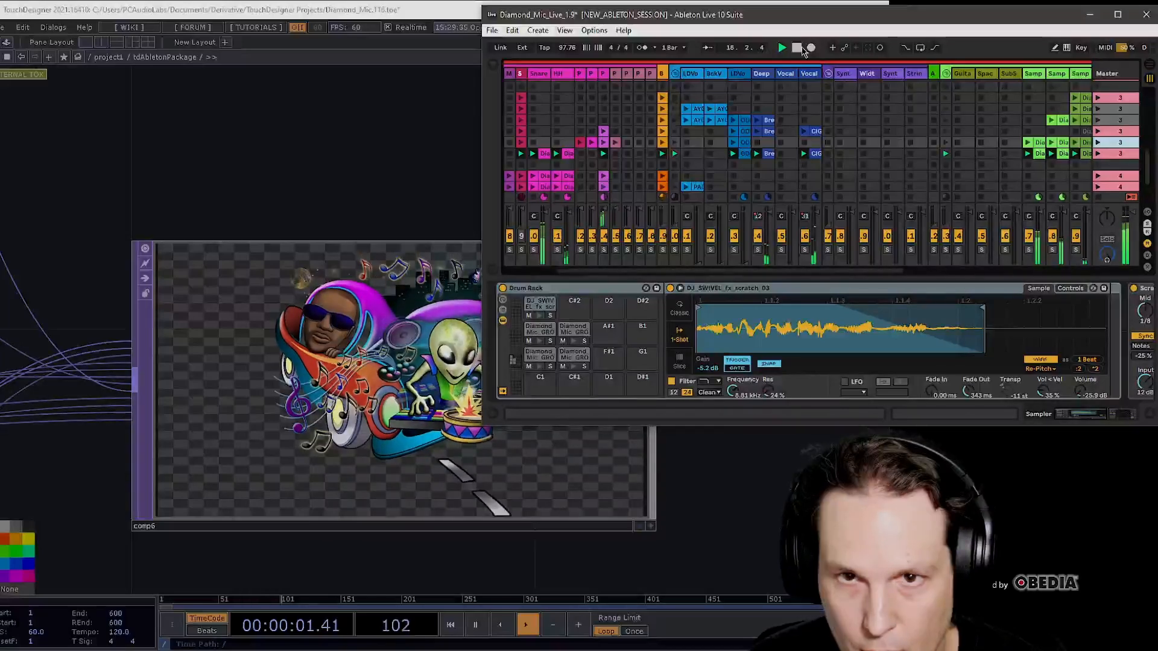
pyautogui.click(341, 191)
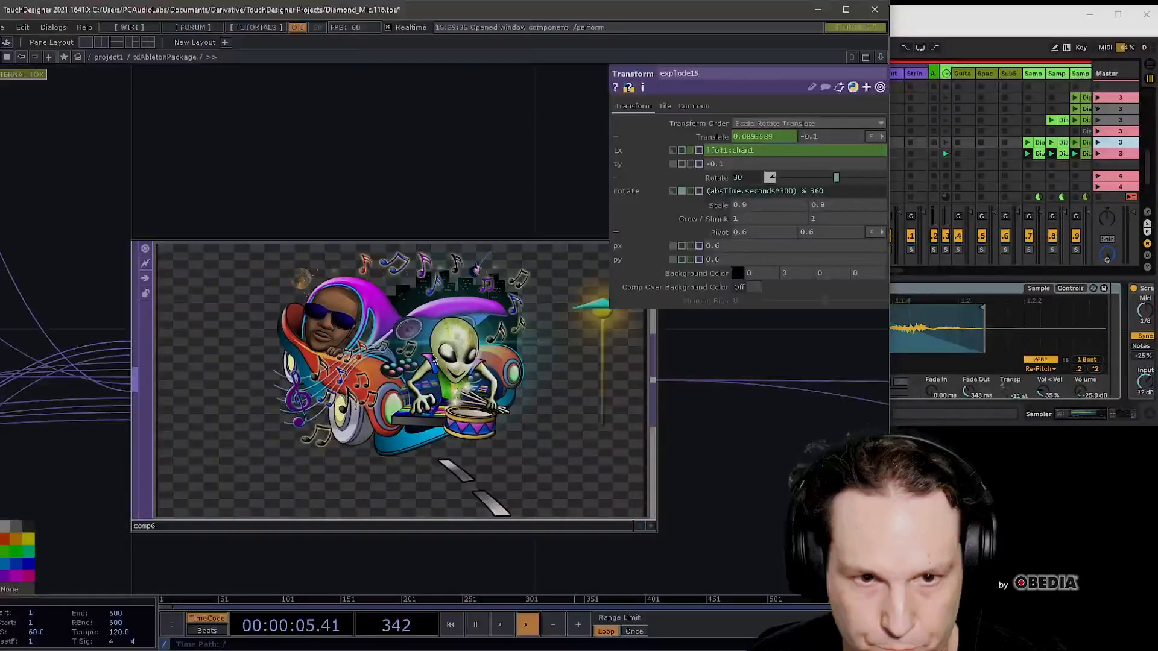
# - Launch the last scene 4 in Ableton Live and check comp6 and its surrounding connections in TouchDesigner
pyautogui.scroll(-5, 364, 480)
pyautogui.click(1122, 178)
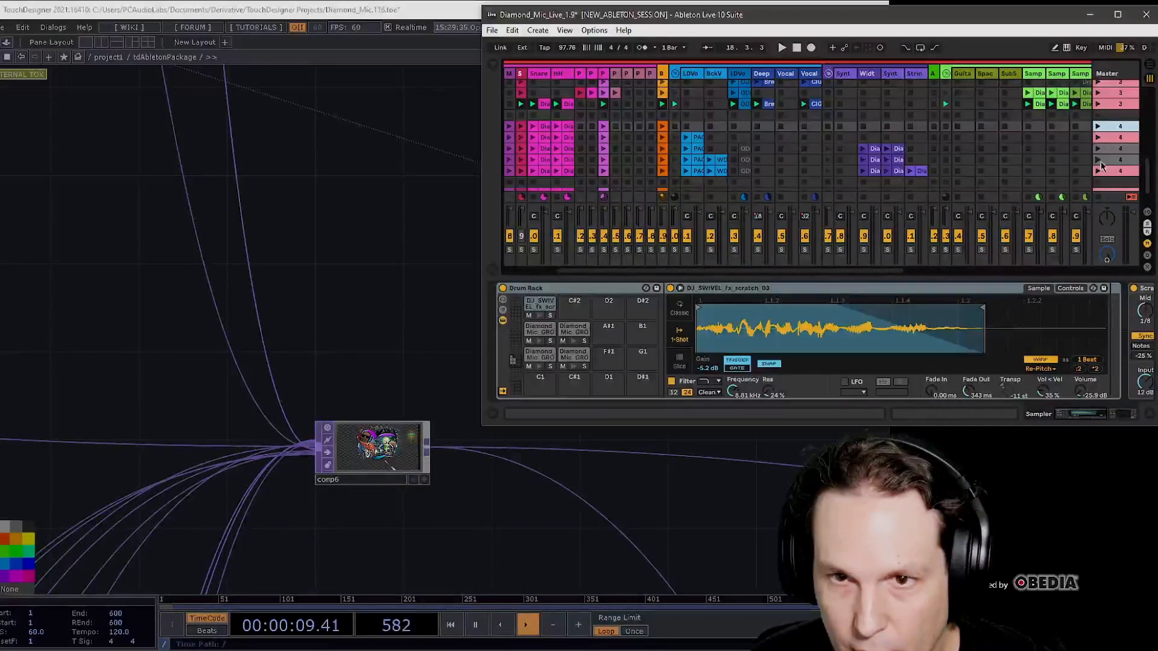
pyautogui.click(1097, 171)
pyautogui.click(387, 337)
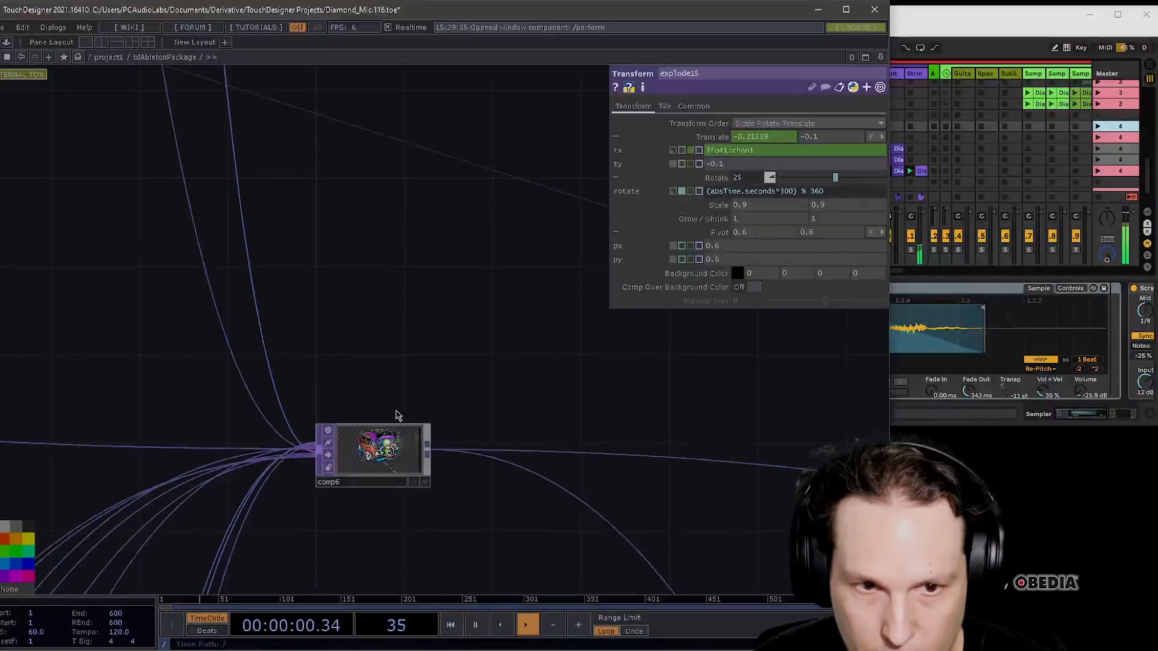
pyautogui.moveTo(398, 352); pyautogui.dragTo(477, 187)
pyautogui.scroll(-5, 476, 187)
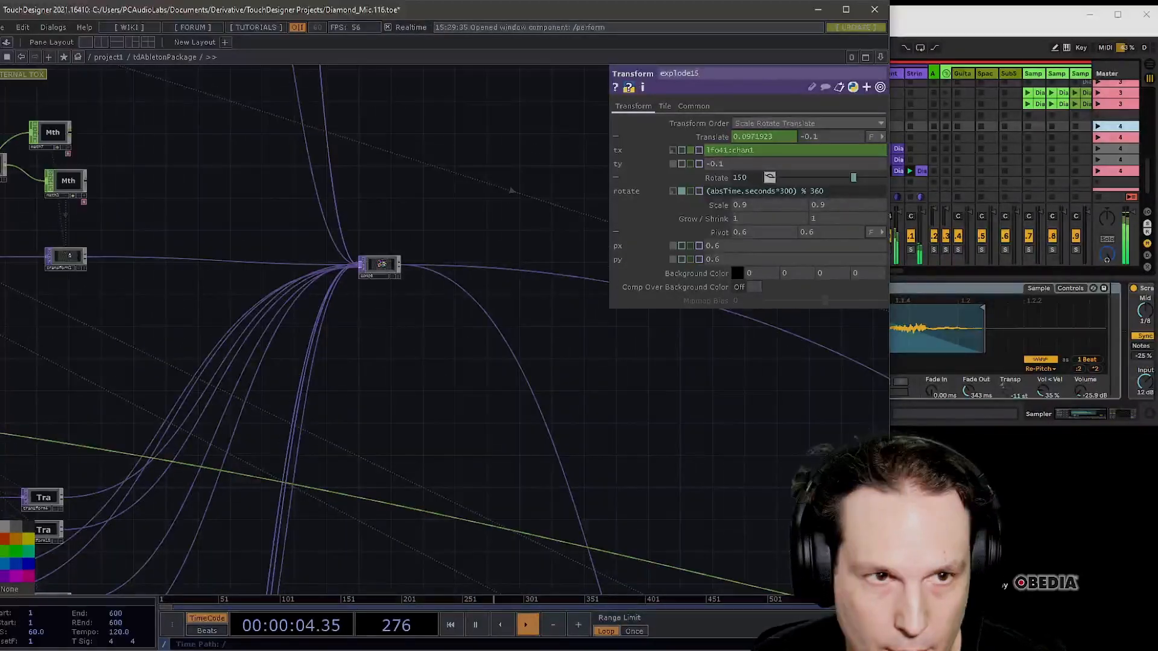
# - Open TouchDesigner's perform window and reposition it so Ableton Live's scene list stays uncovered
pyautogui.press('F1')
pyautogui.moveTo(668, 112); pyautogui.dragTo(549, 77)
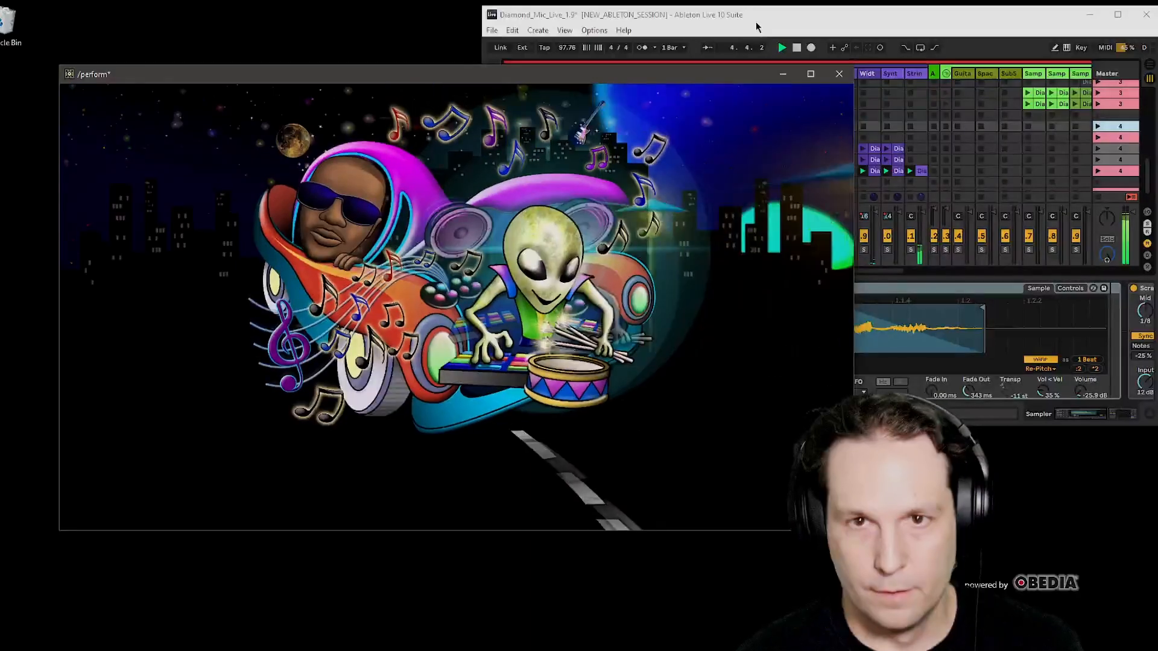
pyautogui.click(755, 22)
pyautogui.click(485, 385)
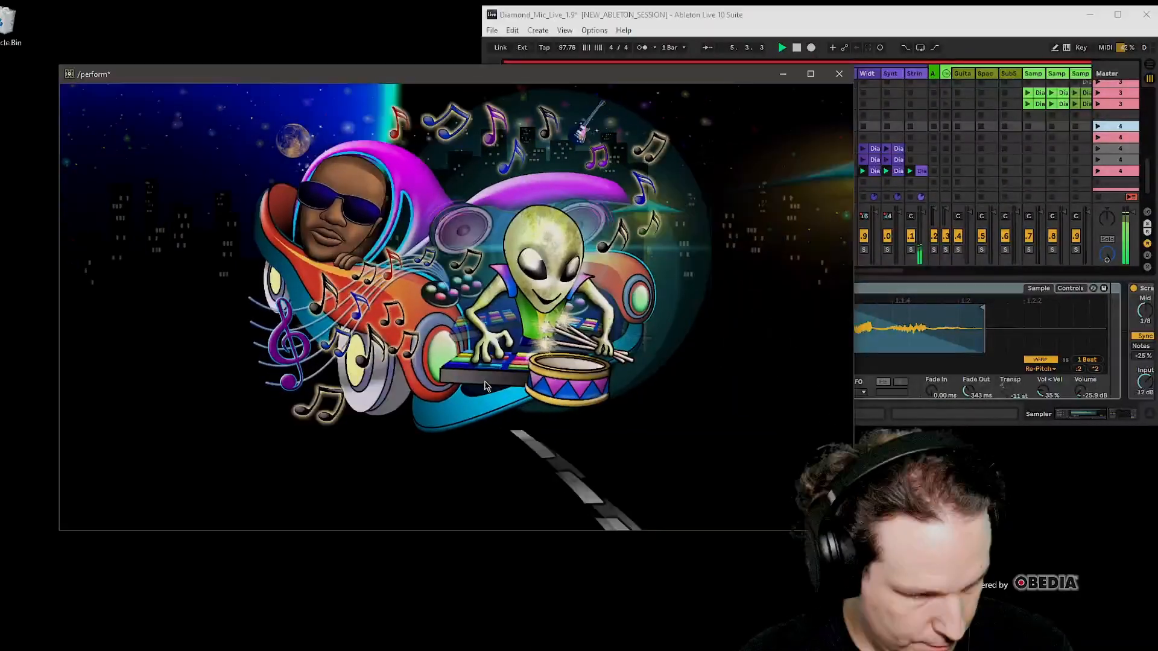
pyautogui.moveTo(563, 73); pyautogui.dragTo(565, 61)
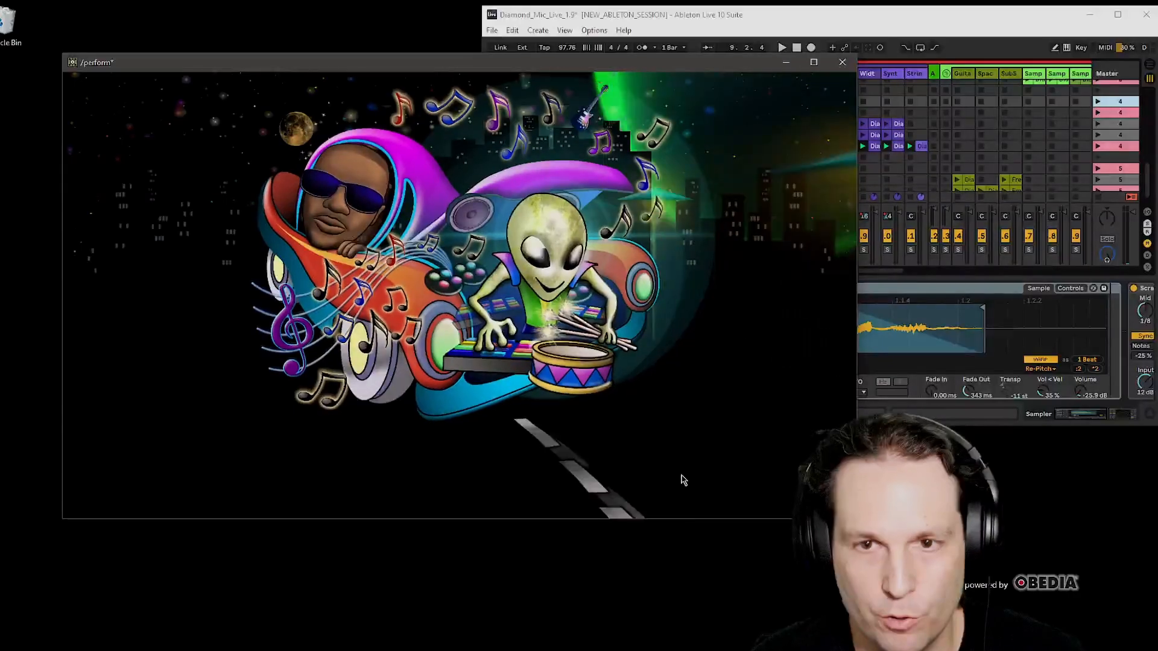
# - Shift the perform window slightly upward, then return to the TouchDesigner network and examine comp6 and the overall node layout
pyautogui.moveTo(639, 65); pyautogui.dragTo(640, 58)
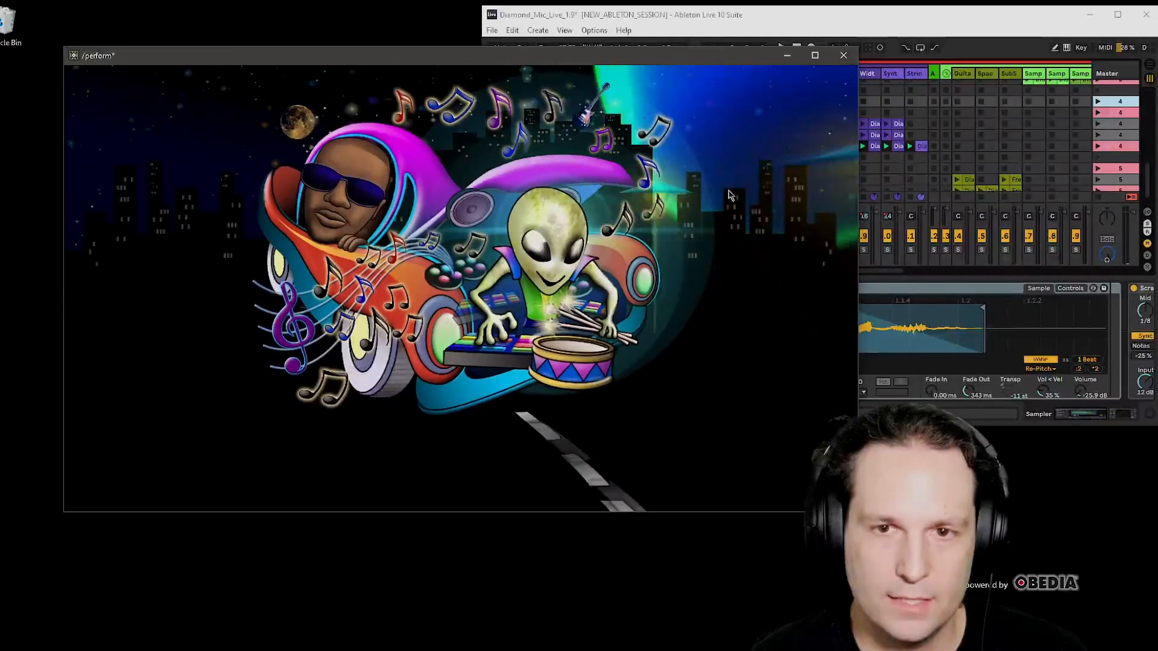
pyautogui.hotkey('alt', 'Tab')
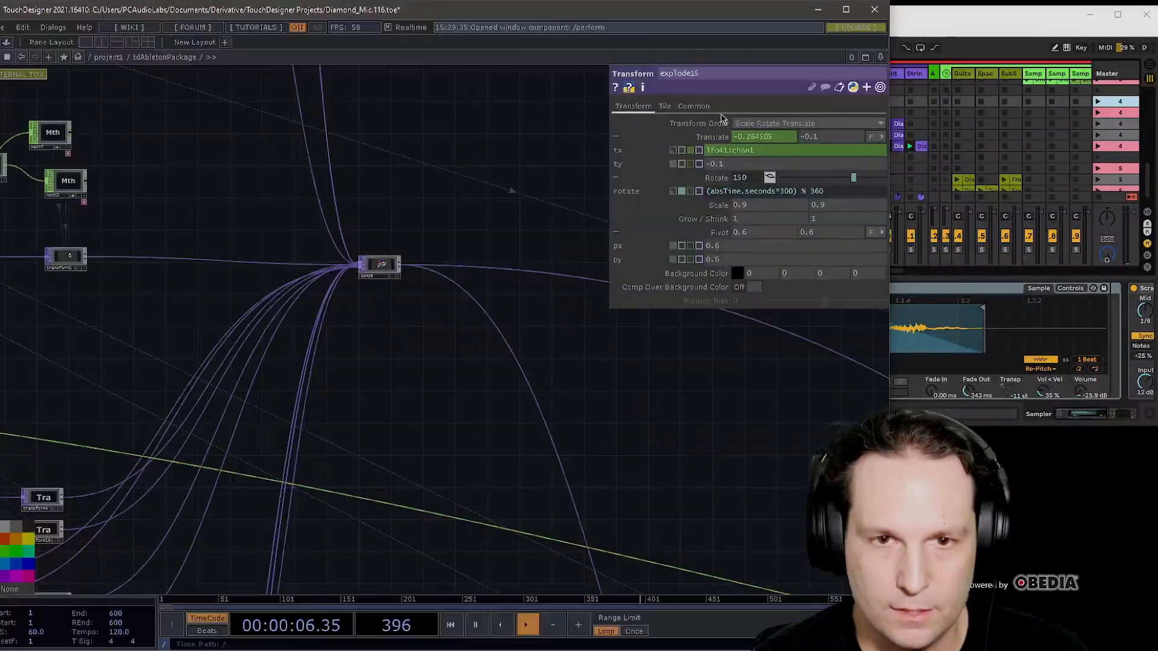
pyautogui.scroll(-2, 398, 338)
pyautogui.scroll(10, 380, 268)
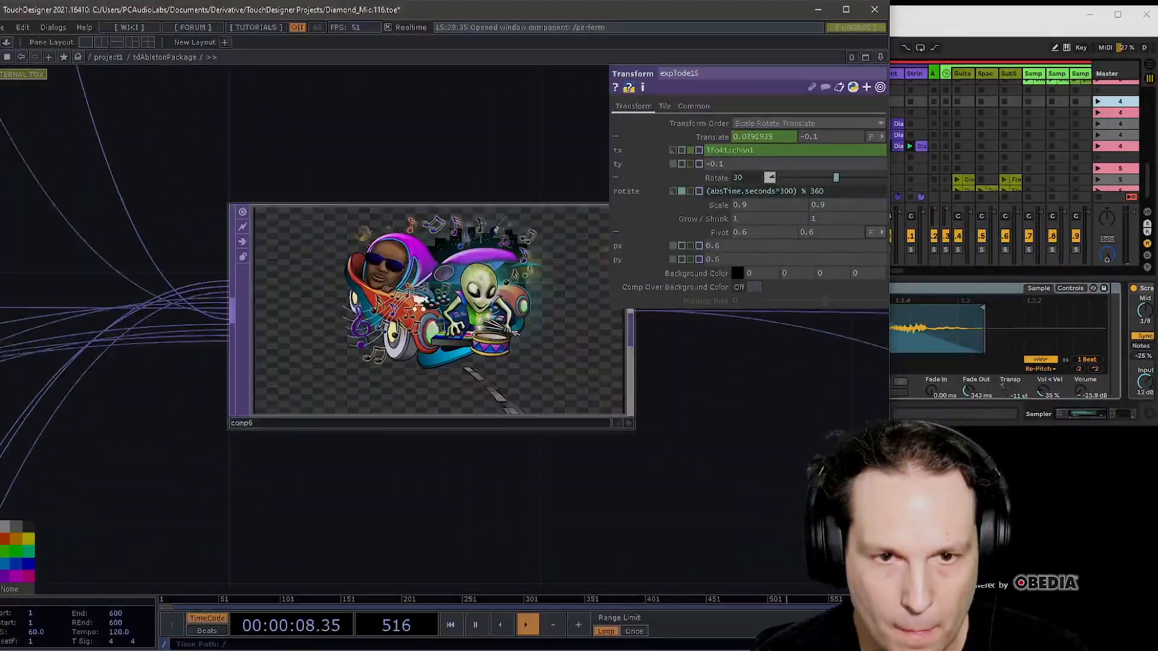
pyautogui.scroll(-8, 421, 310)
pyautogui.scroll(5, 475, 440)
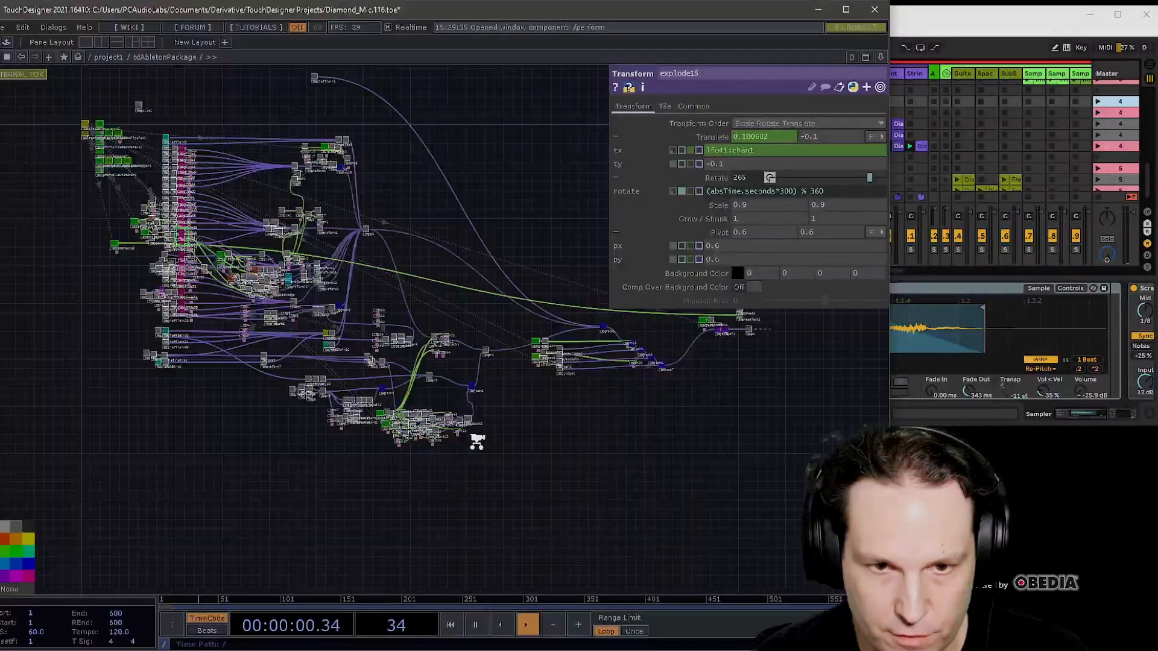
# - Display the images of switch8 and the over5 composite feeding it, and examine the city background they output
pyautogui.scroll(6, 548, 261)
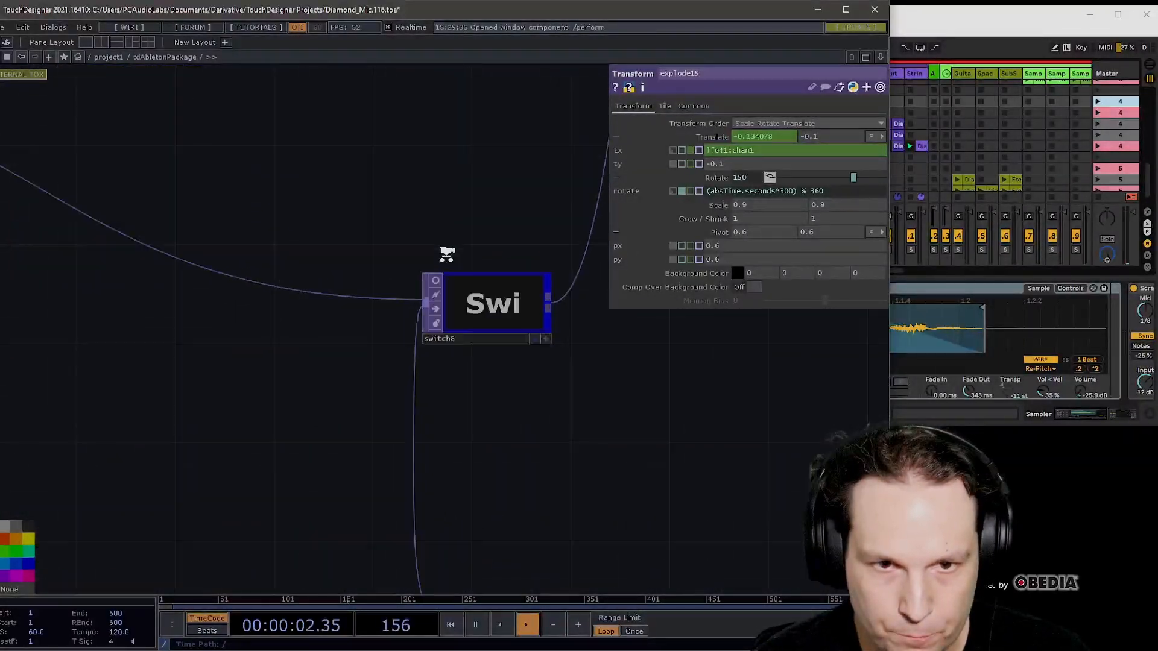
pyautogui.scroll(2, 488, 340)
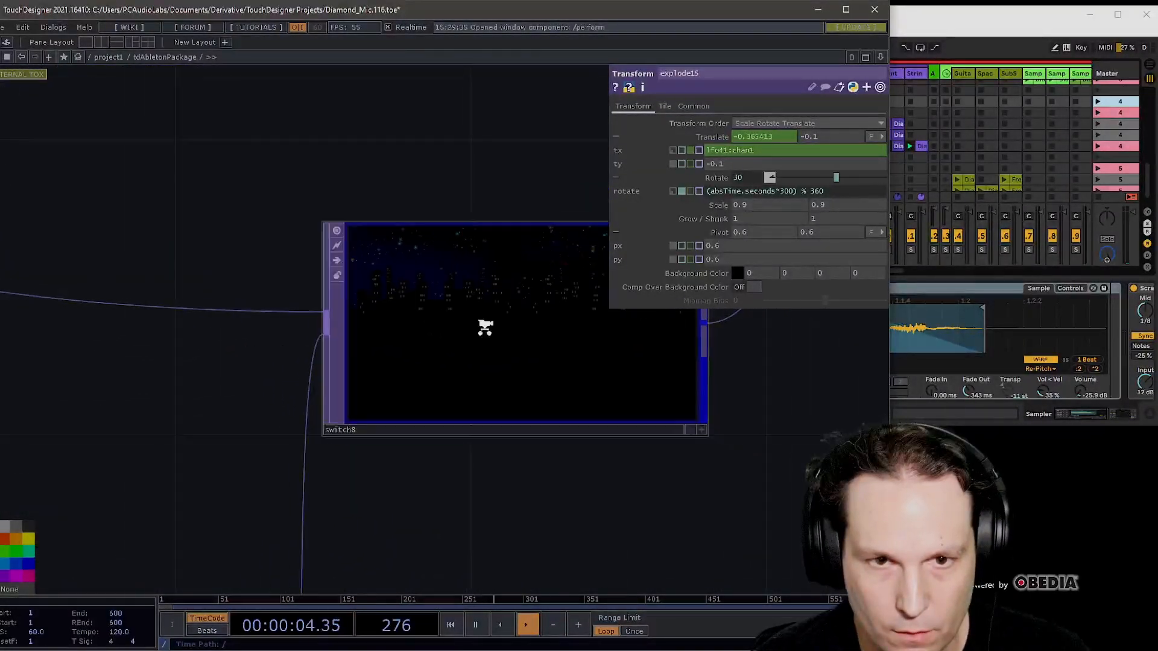
pyautogui.scroll(-4, 493, 321)
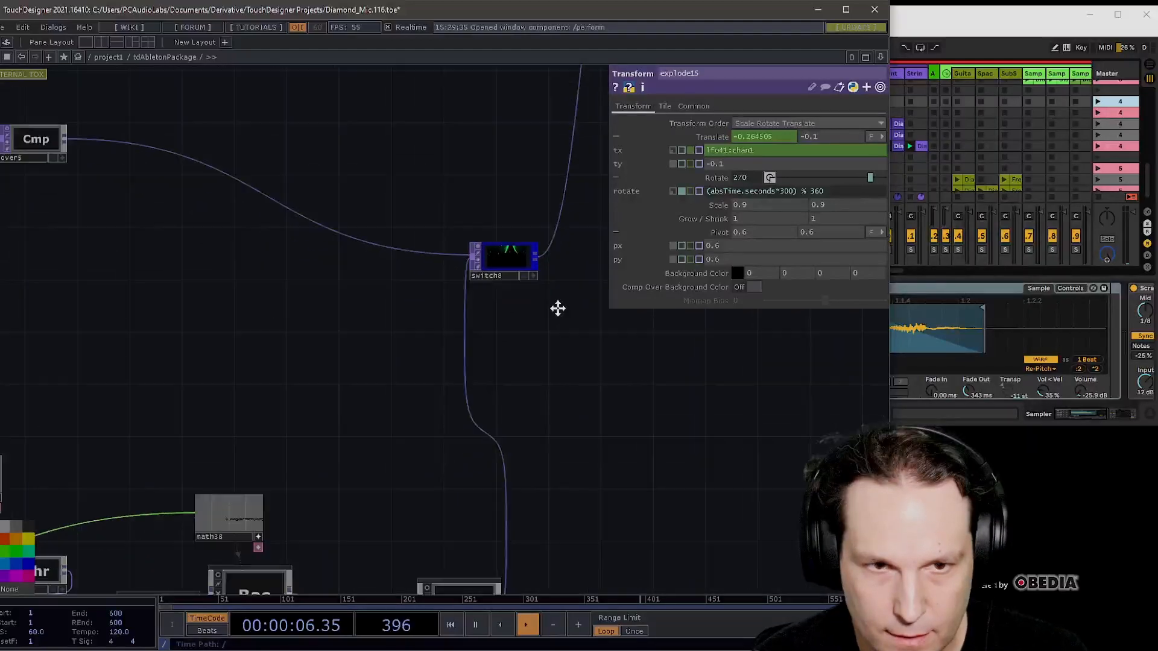
pyautogui.scroll(6, 499, 372)
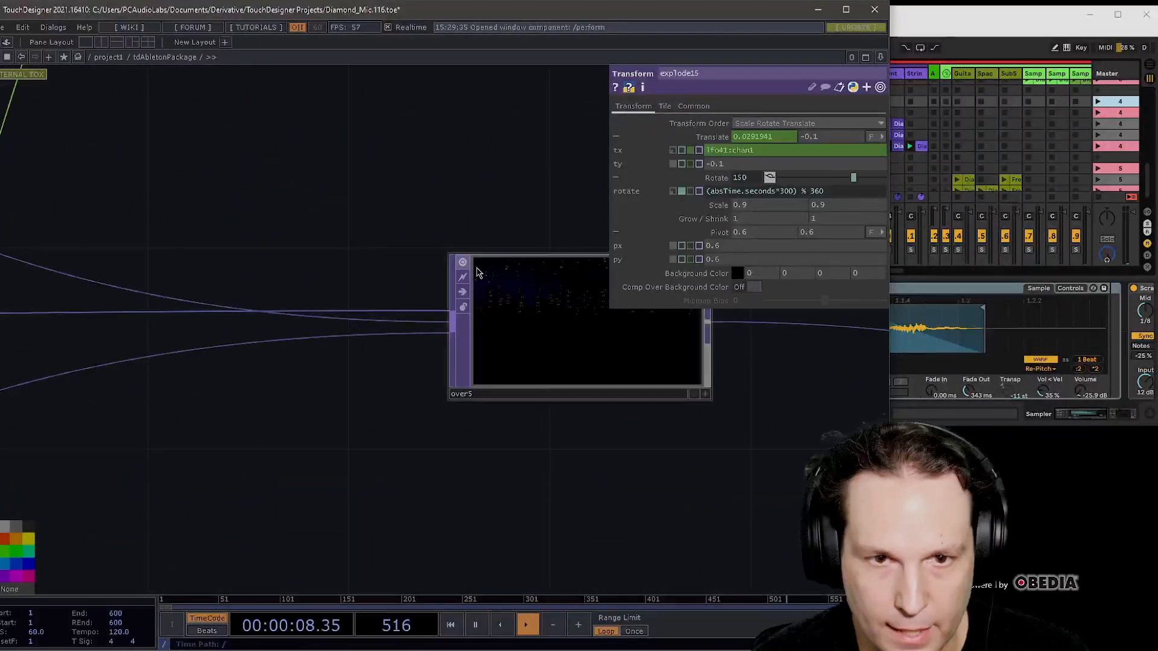
pyautogui.scroll(3, 369, 281)
pyautogui.scroll(-2, 342, 301)
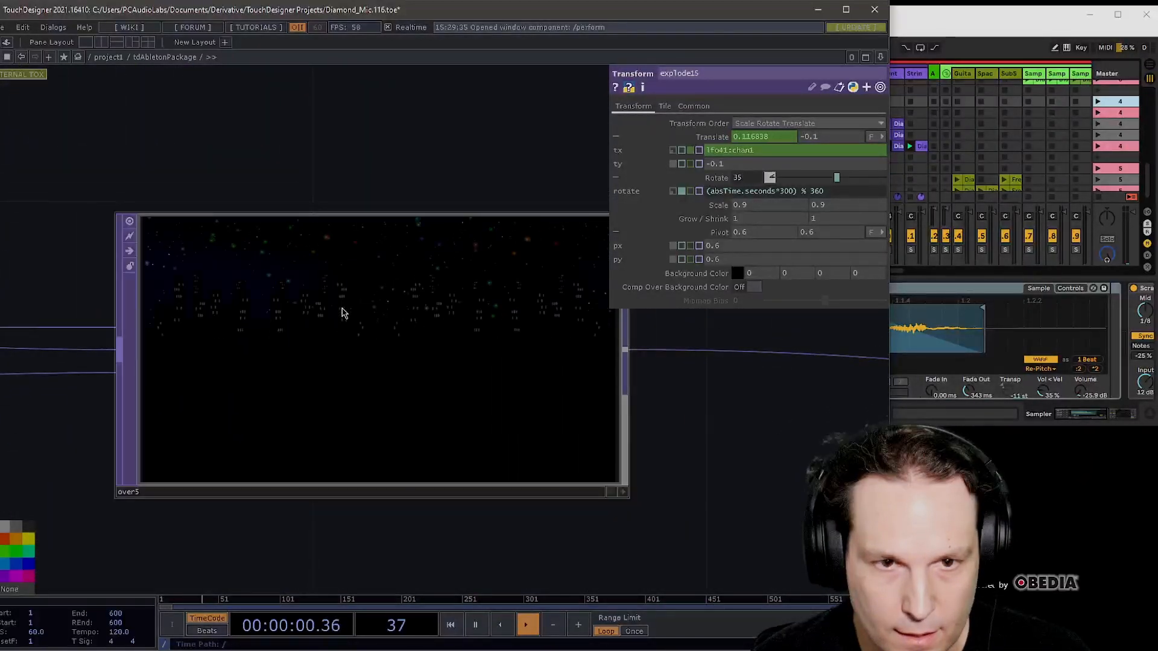
pyautogui.scroll(-5, 342, 312)
# - Follow switch8's second input to feedback5, preview its image, and turn the preview off again
pyautogui.moveTo(384, 367); pyautogui.dragTo(295, 127)
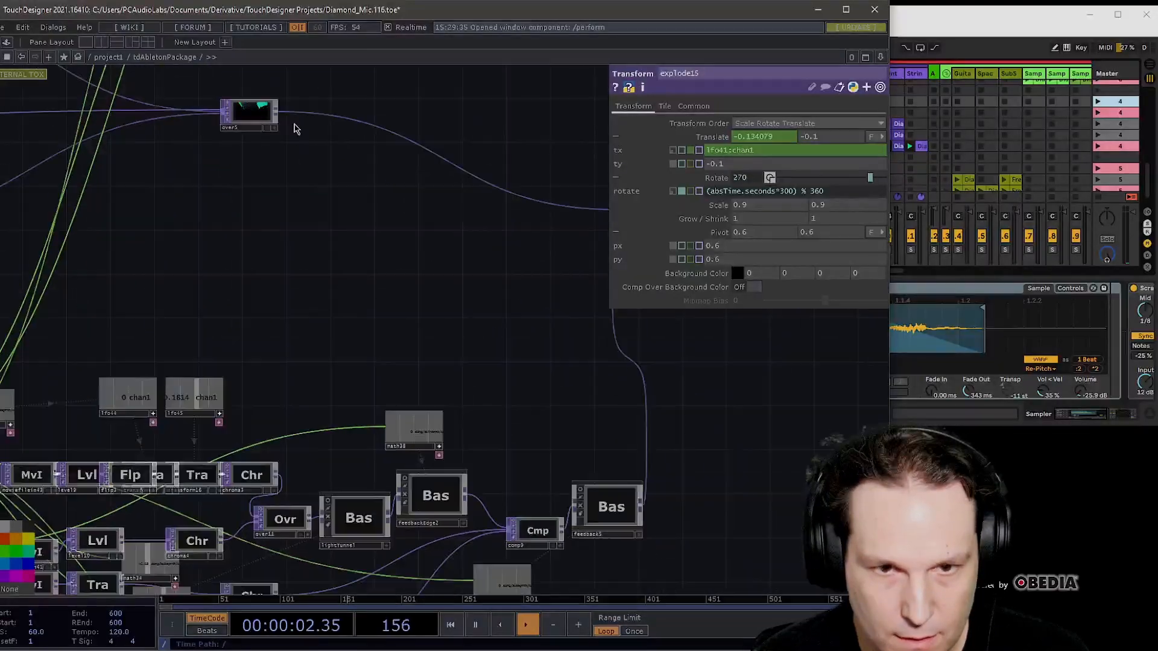
pyautogui.scroll(-2, 290, 121)
pyautogui.scroll(4, 453, 310)
pyautogui.click(338, 191)
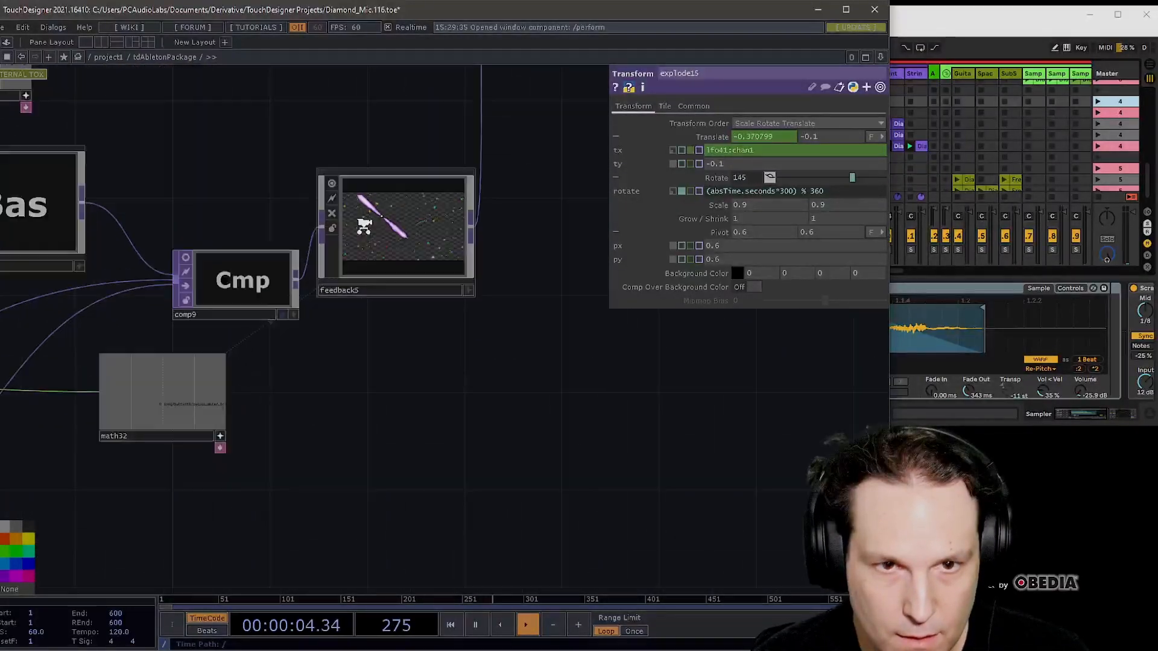
pyautogui.scroll(3, 333, 181)
pyautogui.scroll(-2, 329, 172)
pyautogui.click(322, 170)
pyautogui.scroll(-6, 235, 181)
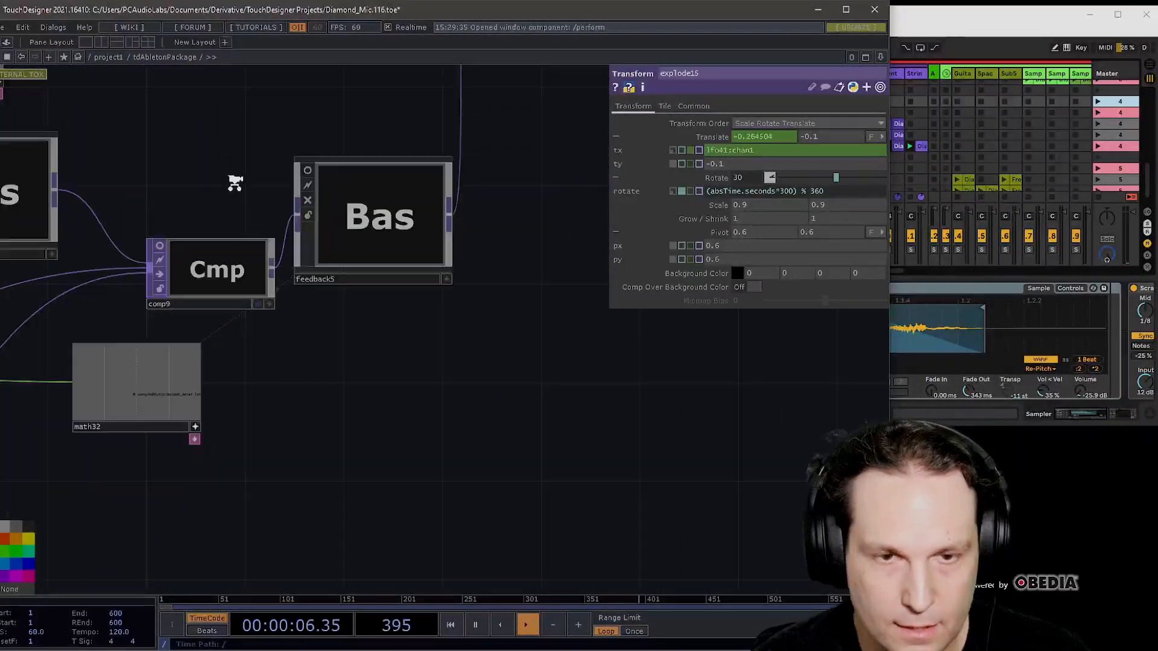
# - Locate switch9 among over5's inputs, turn on its viewer, and examine its image
pyautogui.moveTo(262, 72); pyautogui.dragTo(424, 336)
pyautogui.moveTo(404, 385); pyautogui.dragTo(565, 470)
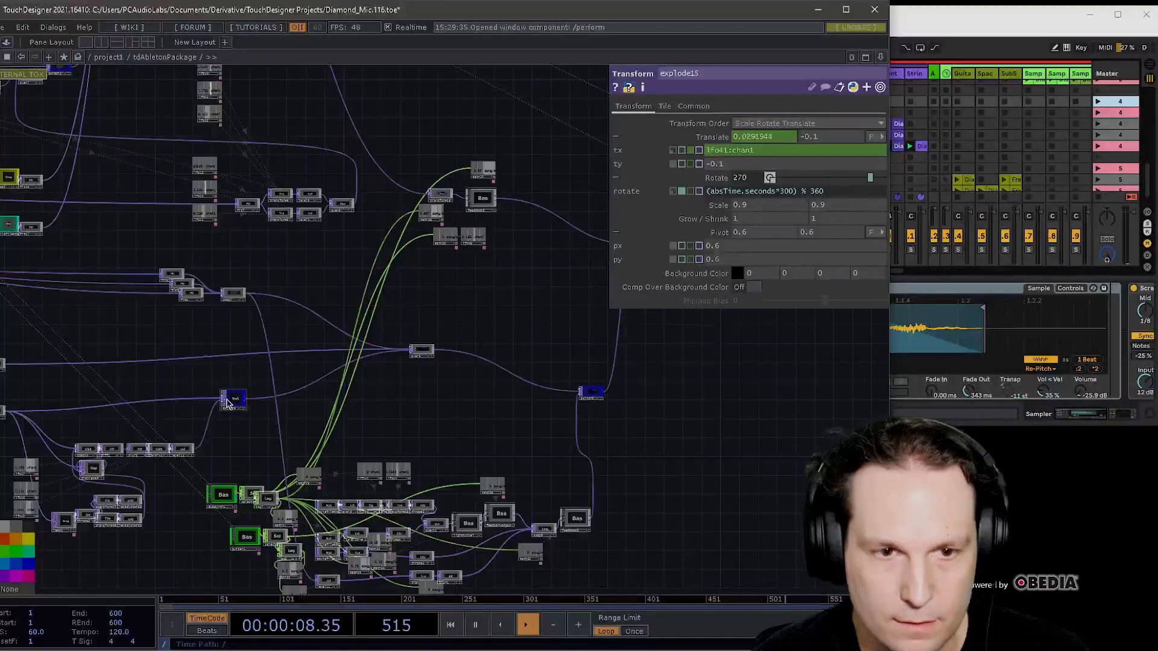
pyautogui.scroll(5, 226, 399)
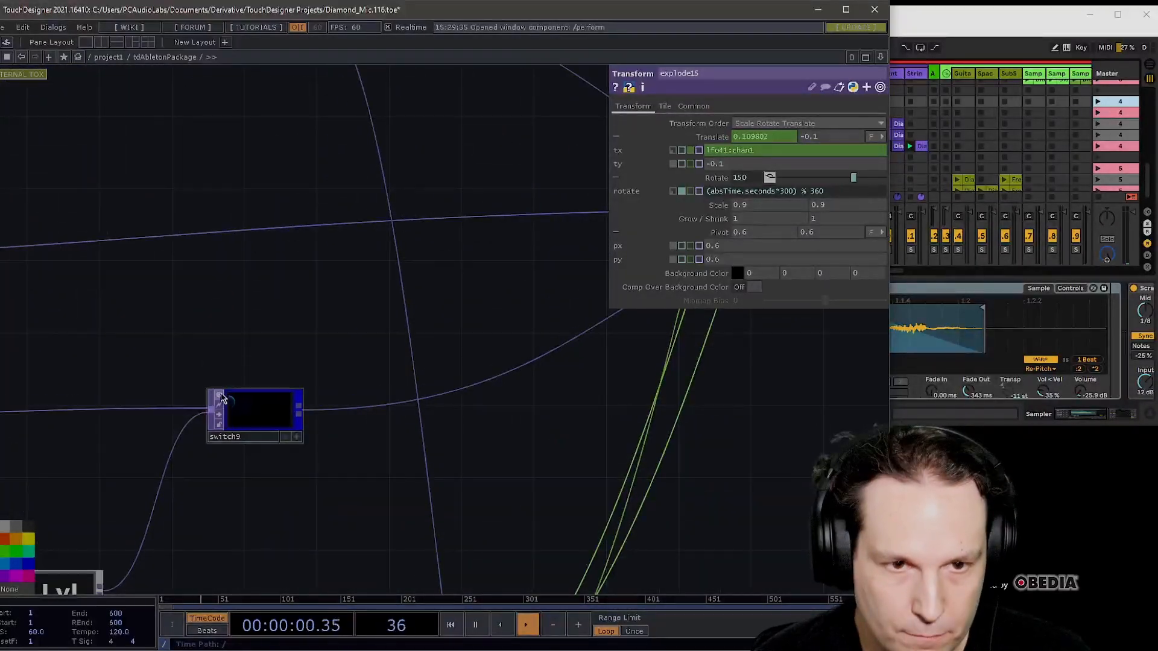
pyautogui.scroll(6, 224, 401)
pyautogui.scroll(-2, 362, 296)
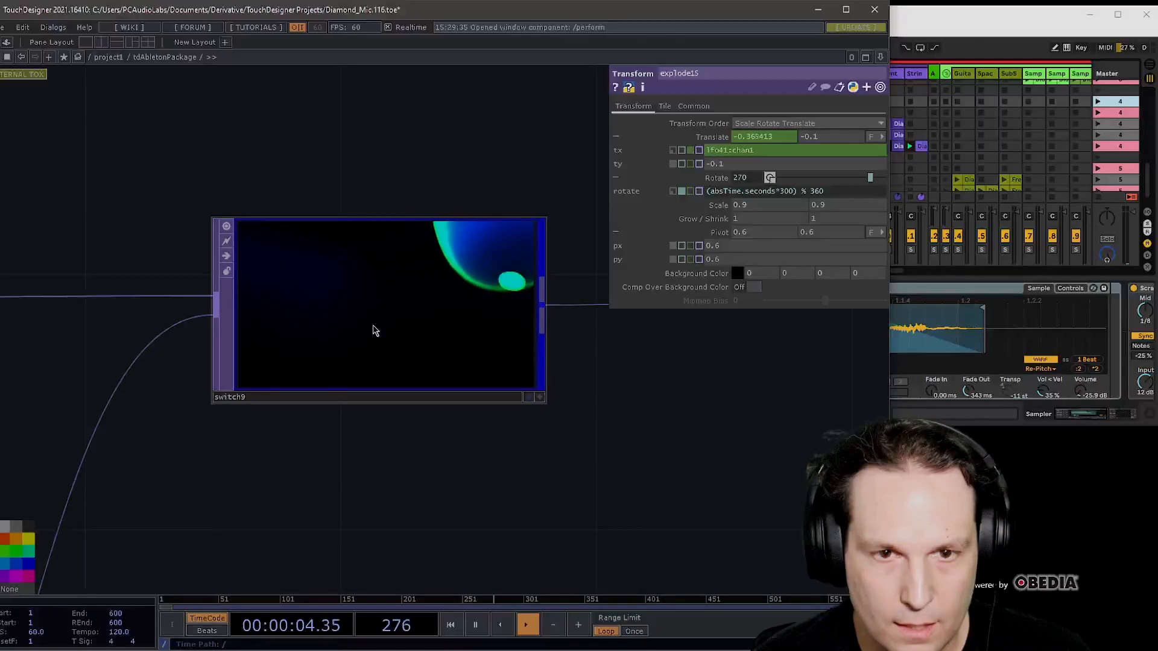
pyautogui.scroll(-5, 373, 330)
# - Find the comp7 composite fed by fit4, fit5 and fit6, and examine its image up close
pyautogui.moveTo(374, 222); pyautogui.dragTo(346, 411)
pyautogui.moveTo(337, 235); pyautogui.dragTo(352, 319)
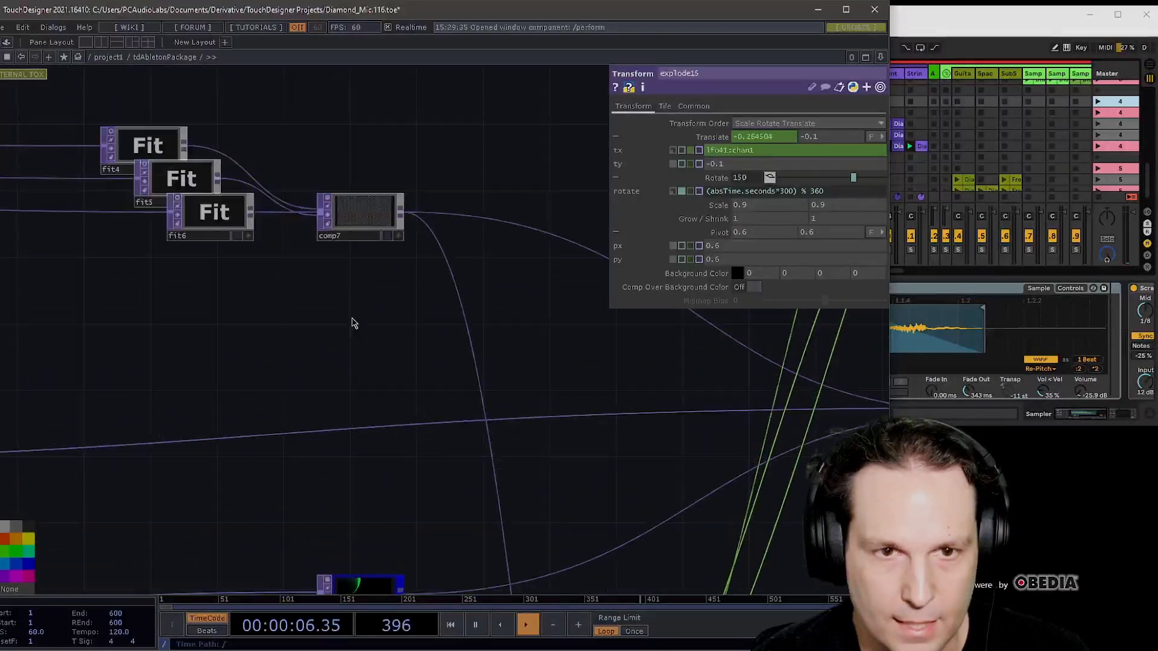
pyautogui.scroll(10, 330, 229)
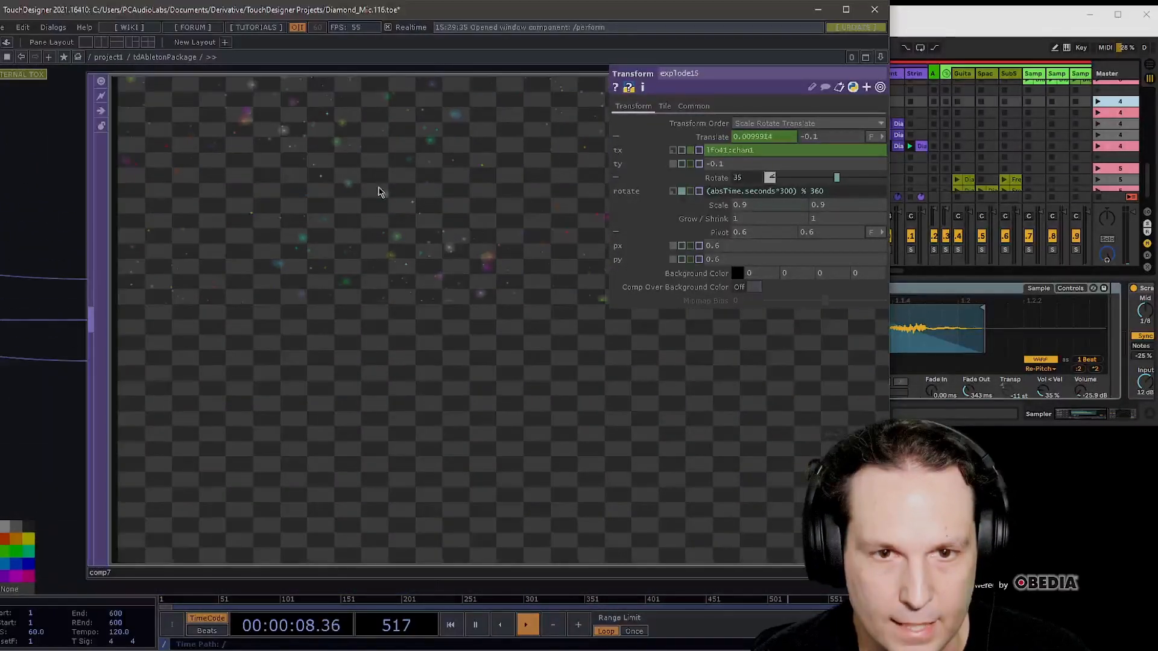
pyautogui.scroll(-10, 378, 189)
# - Trace the connections from comp7 and switch9 back through the effect branches to the source movie nodes
pyautogui.moveTo(317, 279); pyautogui.dragTo(105, 199)
pyautogui.moveTo(513, 434); pyautogui.dragTo(310, 356)
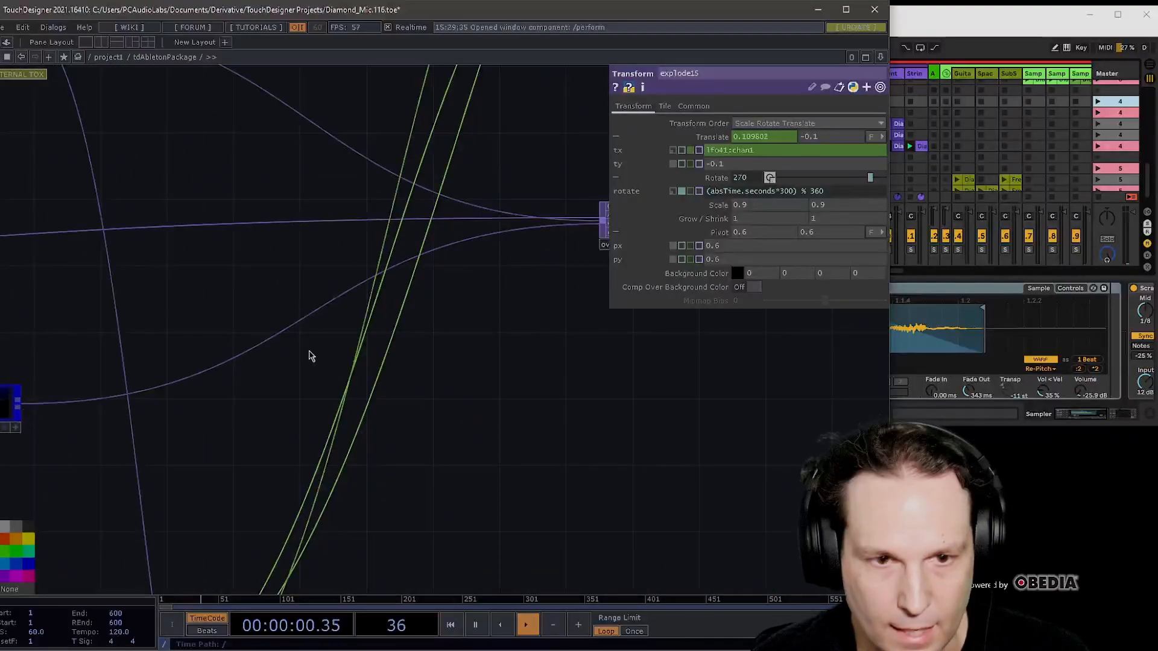
pyautogui.moveTo(488, 465); pyautogui.dragTo(482, 357)
pyautogui.scroll(-3, 456, 219)
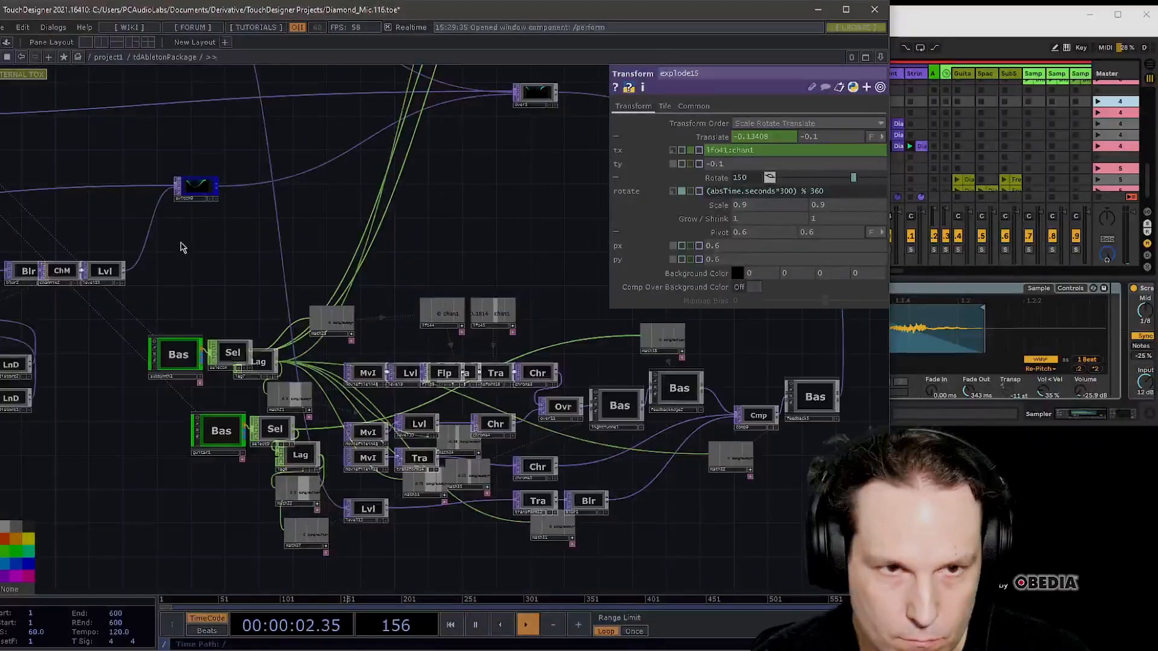
pyautogui.moveTo(180, 247); pyautogui.dragTo(369, 305)
pyautogui.moveTo(348, 443); pyautogui.dragTo(527, 475)
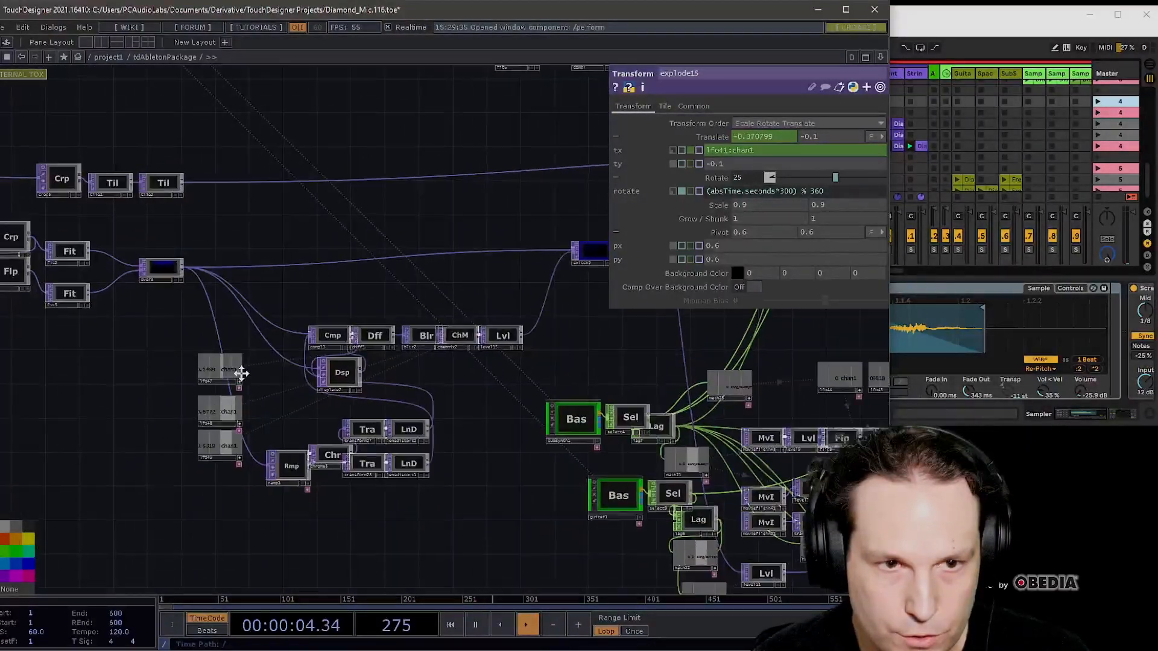
pyautogui.moveTo(180, 353); pyautogui.dragTo(448, 434)
# - Select moviefilein39, turn on its viewer, and compare its image with the over3 composite
pyautogui.click(203, 336)
pyautogui.scroll(5, 205, 326)
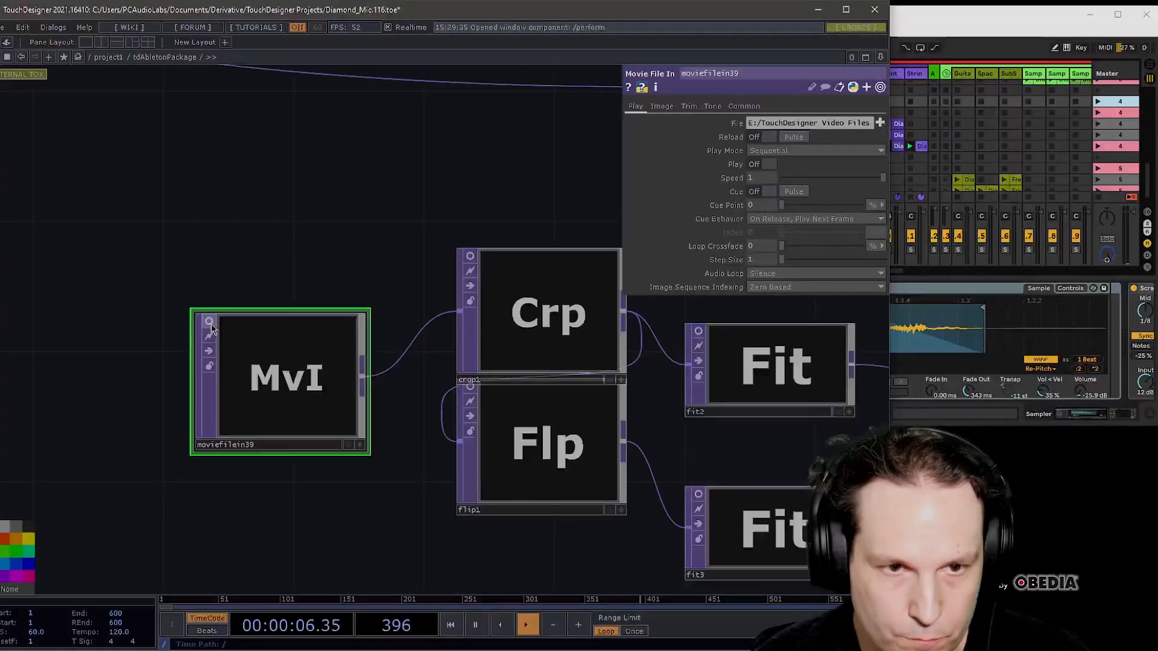
pyautogui.scroll(3, 258, 361)
pyautogui.scroll(-8, 258, 359)
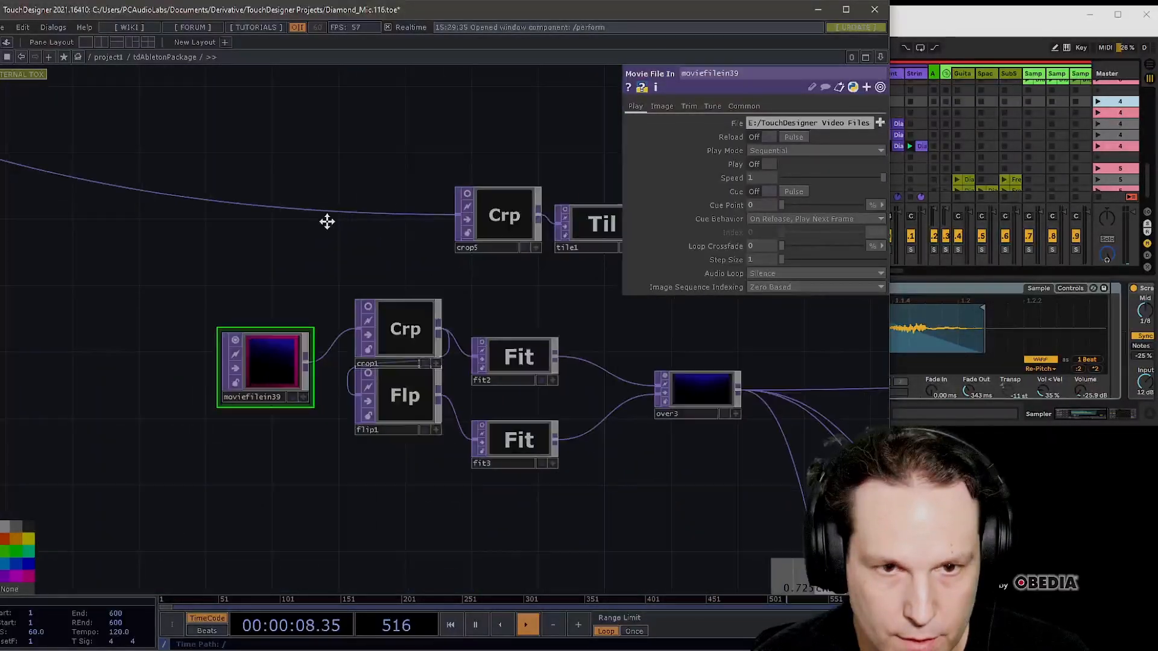
pyautogui.moveTo(325, 220); pyautogui.dragTo(80, 181)
pyautogui.scroll(5, 295, 349)
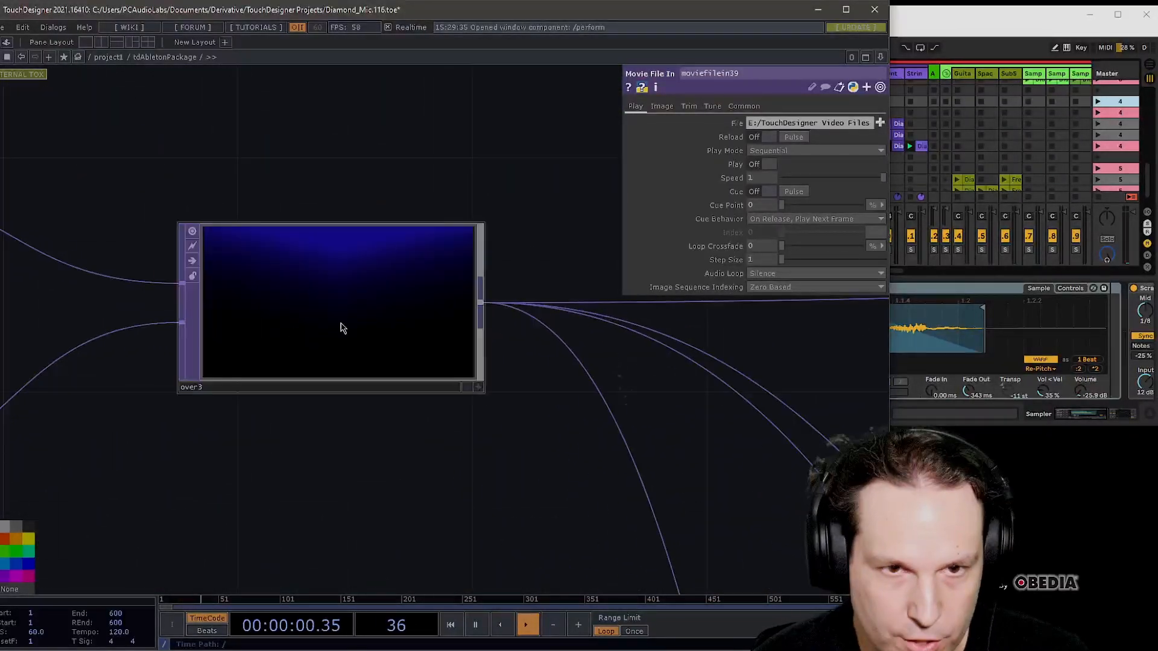
# - Follow over3's outputs to comp10, turn on its viewer, and examine the composited image
pyautogui.moveTo(461, 467); pyautogui.dragTo(144, 290)
pyautogui.moveTo(143, 236); pyautogui.dragTo(160, 333, button='middle')
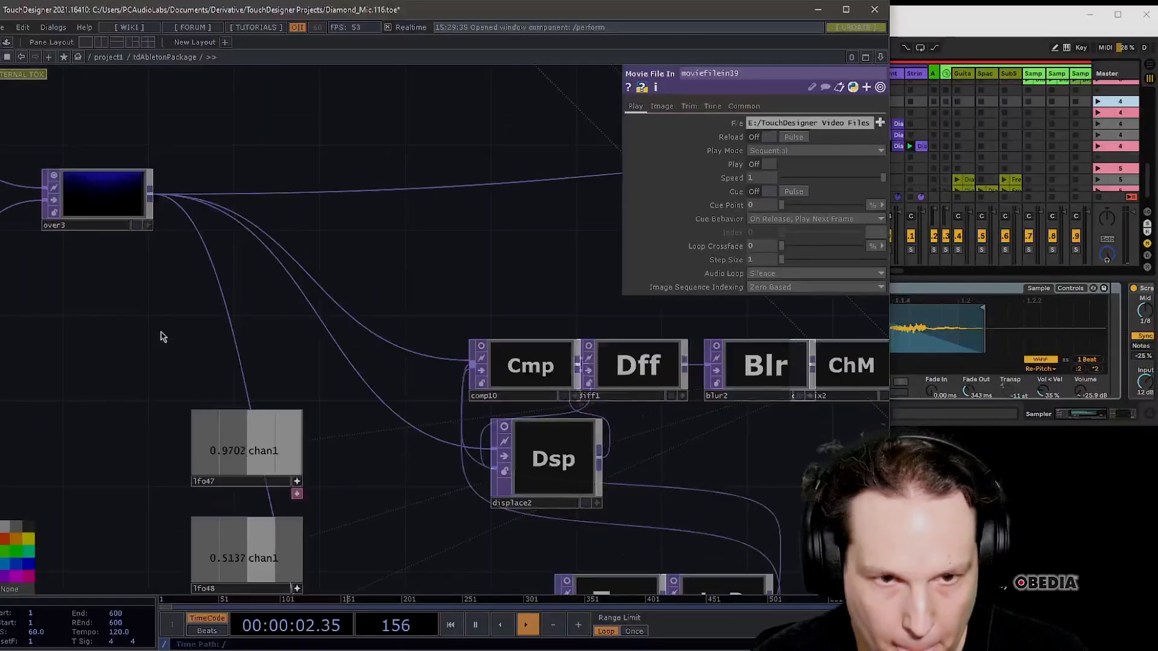
pyautogui.moveTo(113, 365); pyautogui.dragTo(24, 374)
pyautogui.moveTo(383, 359); pyautogui.dragTo(382, 347, button='middle')
pyautogui.scroll(3, 383, 350)
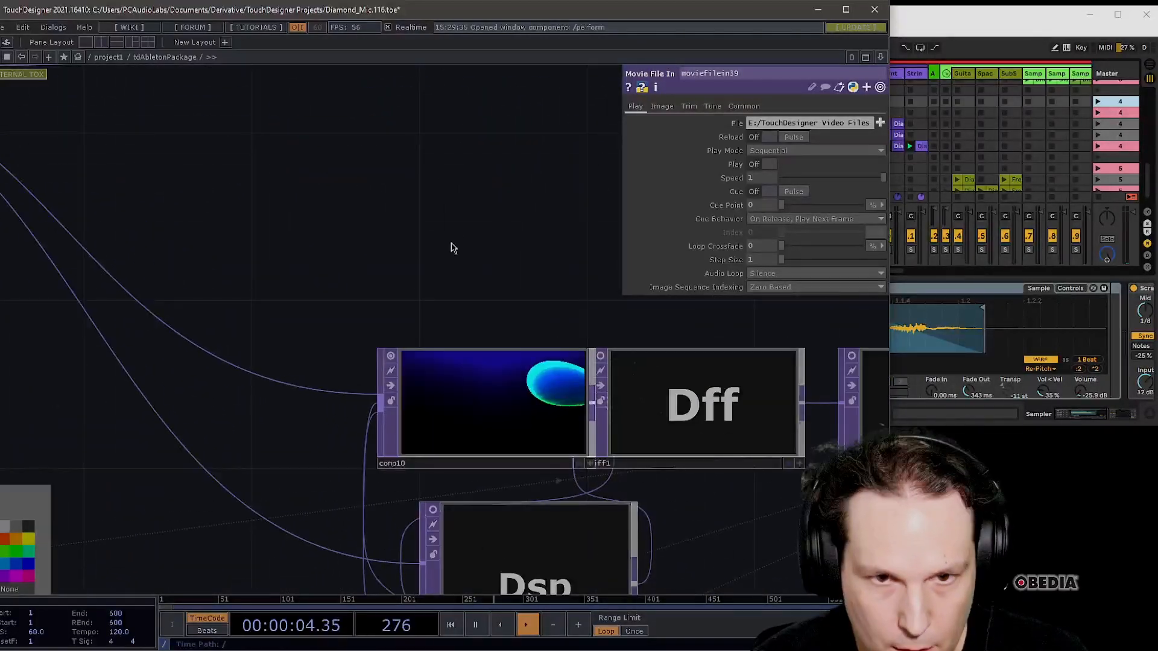
pyautogui.moveTo(439, 228); pyautogui.dragTo(314, 103)
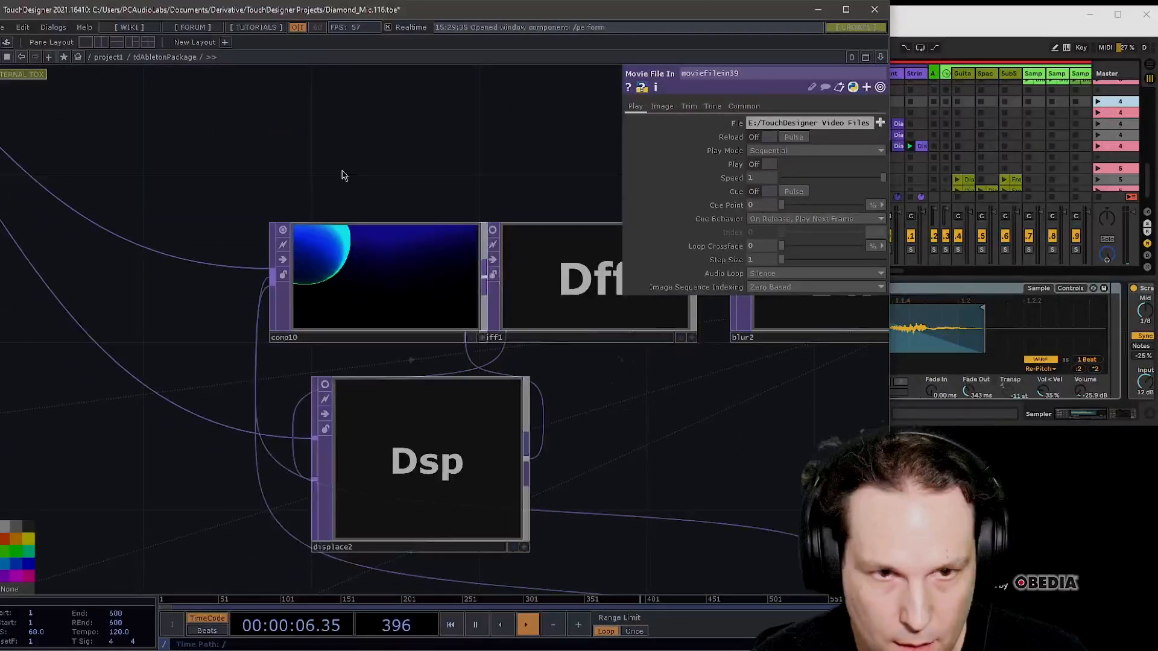
# - Select displace2 to show its parameters, turn on its viewer, and follow its inputs toward ramp1
pyautogui.click(406, 454)
pyautogui.click(325, 385)
pyautogui.moveTo(561, 350); pyautogui.dragTo(468, 139)
pyautogui.moveTo(468, 145); pyautogui.dragTo(336, 320, button='middle')
pyautogui.moveTo(293, 296); pyautogui.dragTo(283, 289)
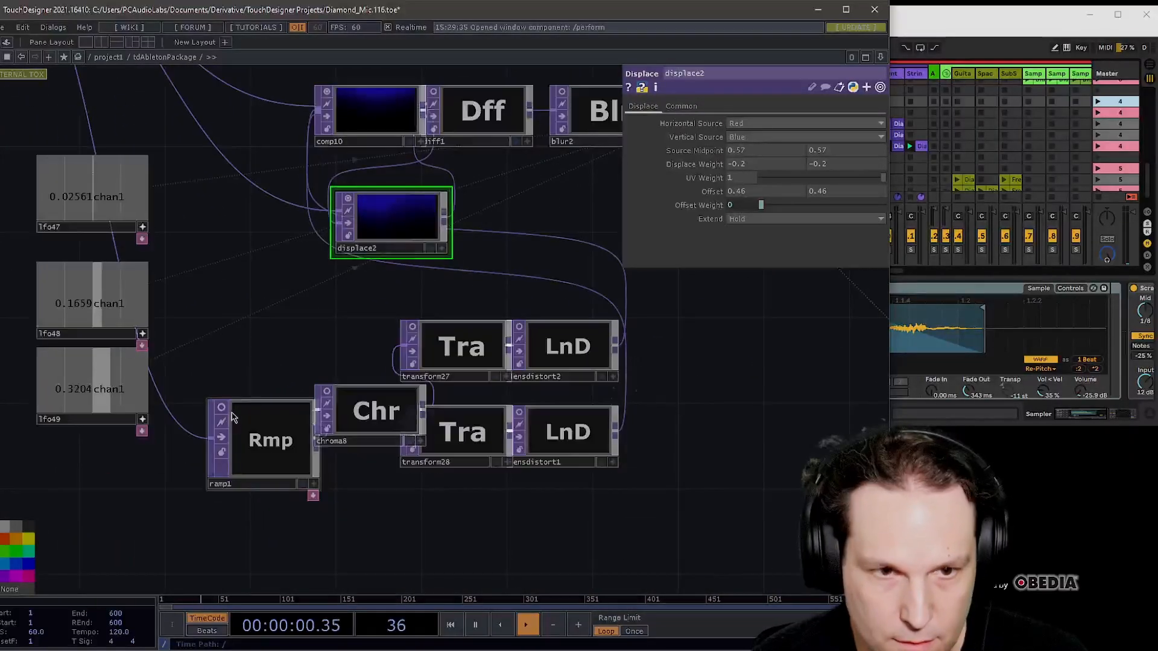
# - Turn on ramp1's viewer and show its parameters to examine the circular teal ramp
pyautogui.scroll(6, 269, 421)
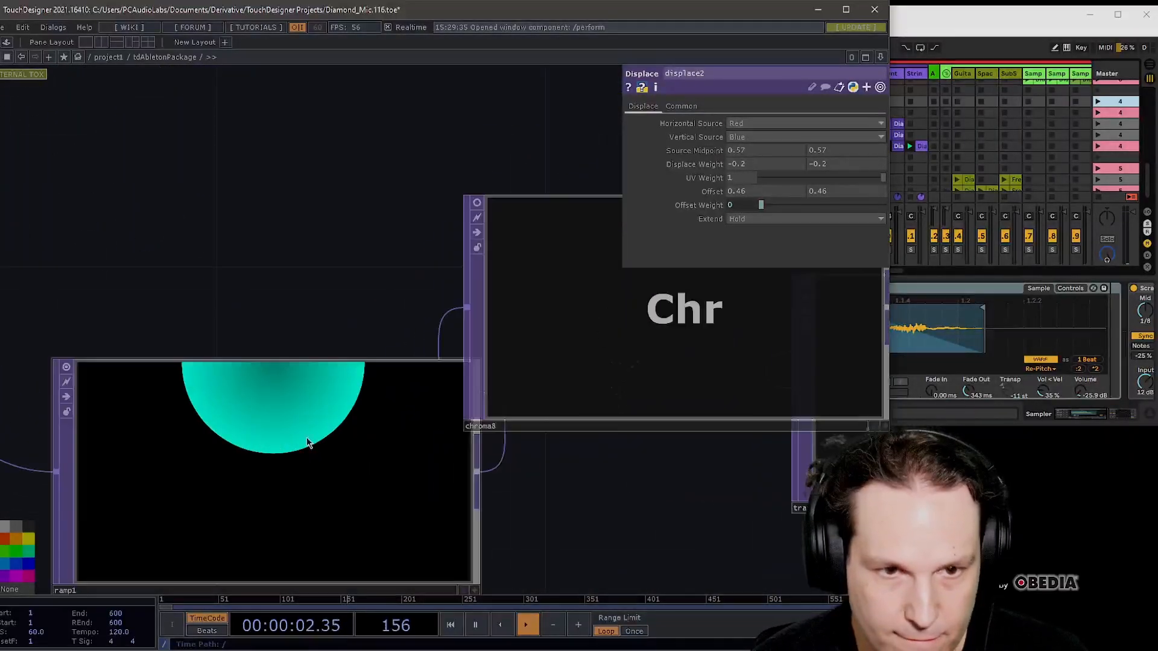
pyautogui.click(320, 412)
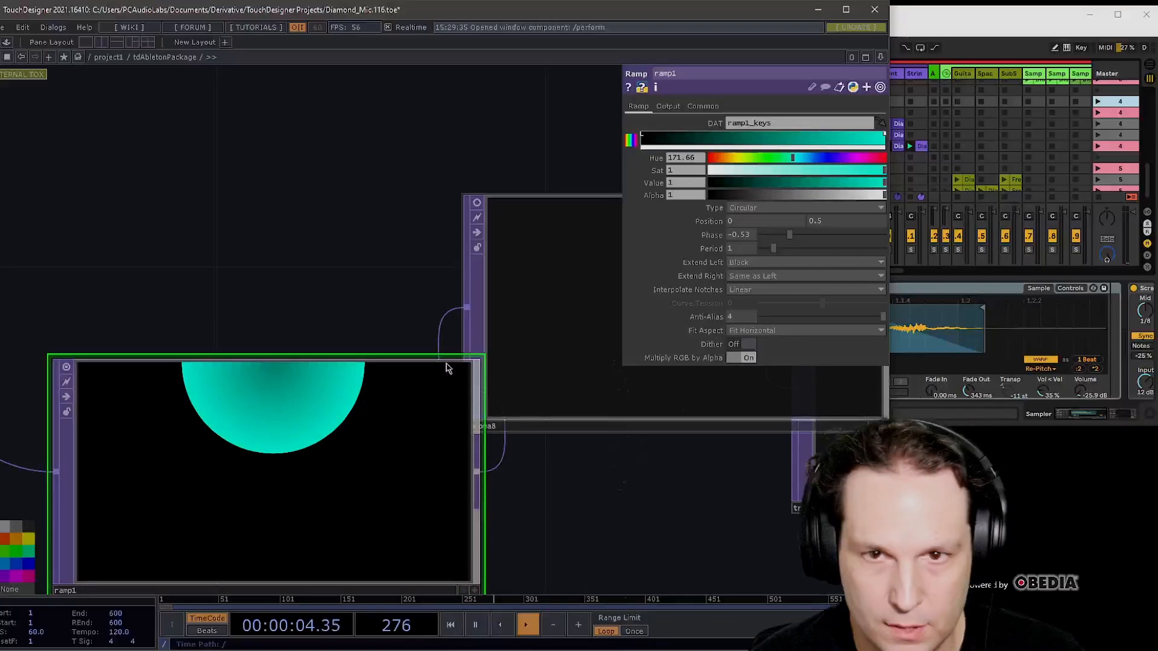
pyautogui.scroll(-10, 426, 388)
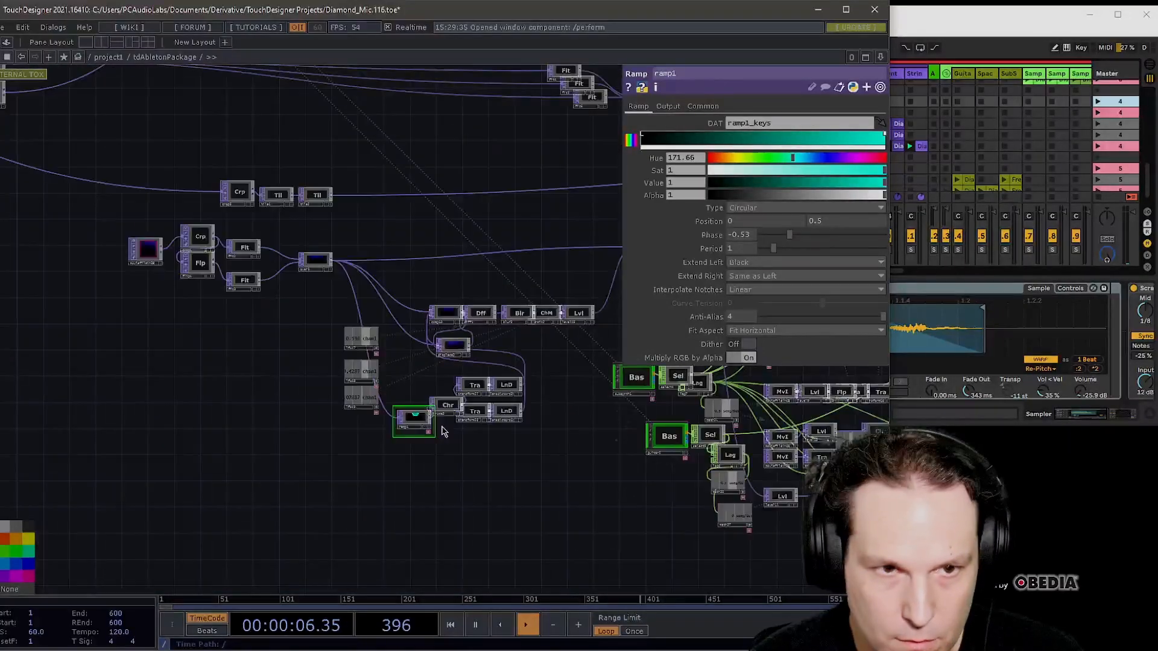
# - Select the chroma8 key node, turn on its viewer, and examine the keyed teal circle
pyautogui.scroll(8, 421, 393)
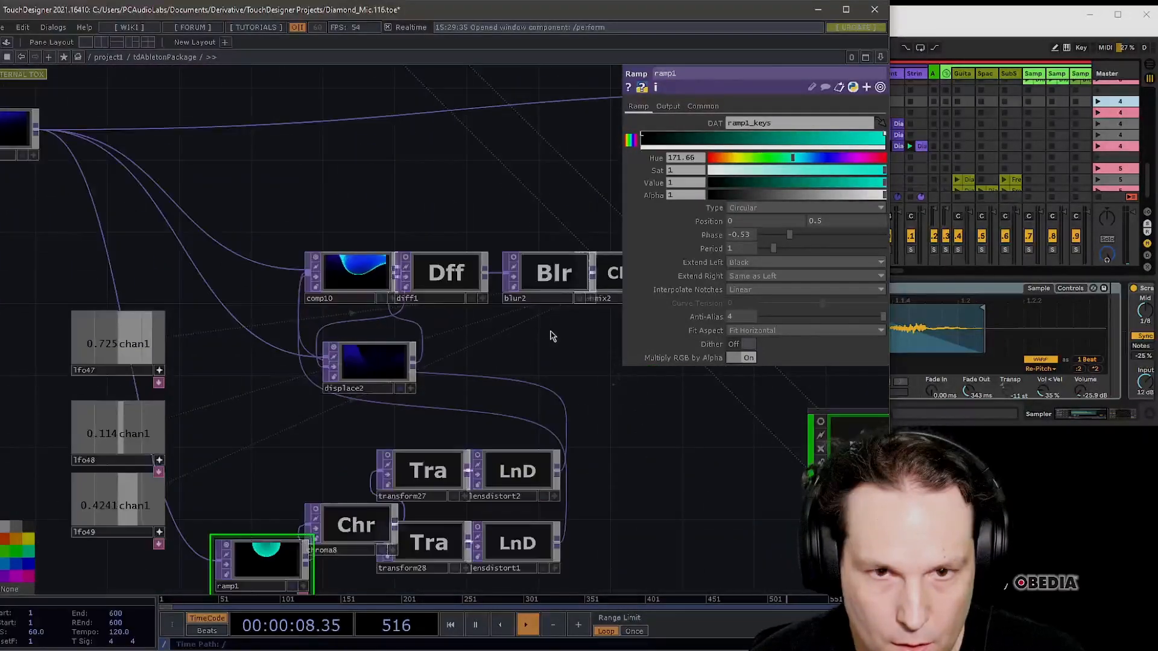
pyautogui.click(102, 401)
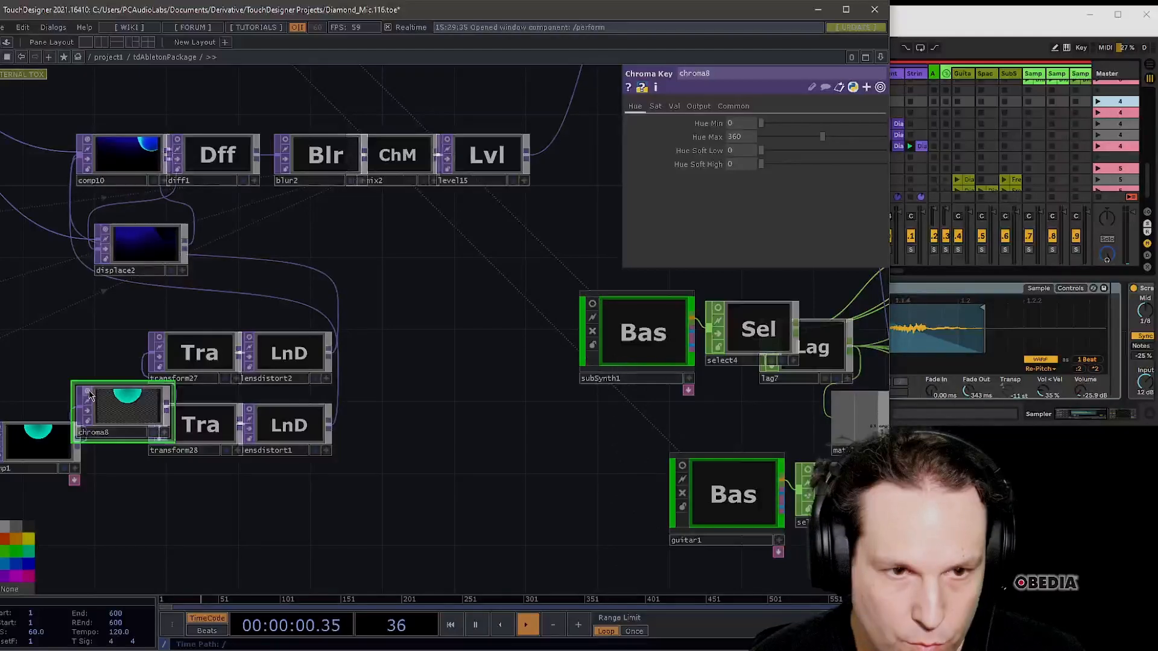
pyautogui.scroll(5, 223, 407)
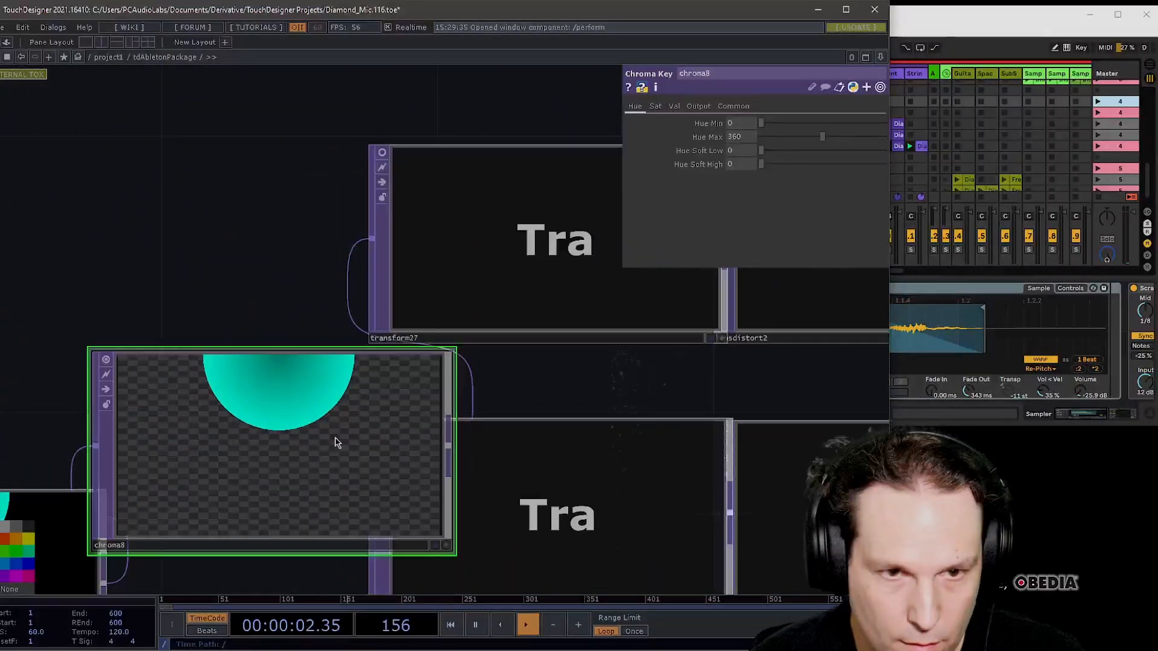
# - Turn on the viewers of transform27 and transform28, and inspect transform28's time-based horizontal translate expression
pyautogui.click(447, 230)
pyautogui.moveTo(536, 362); pyautogui.dragTo(372, 195)
pyautogui.scroll(-3, 377, 194)
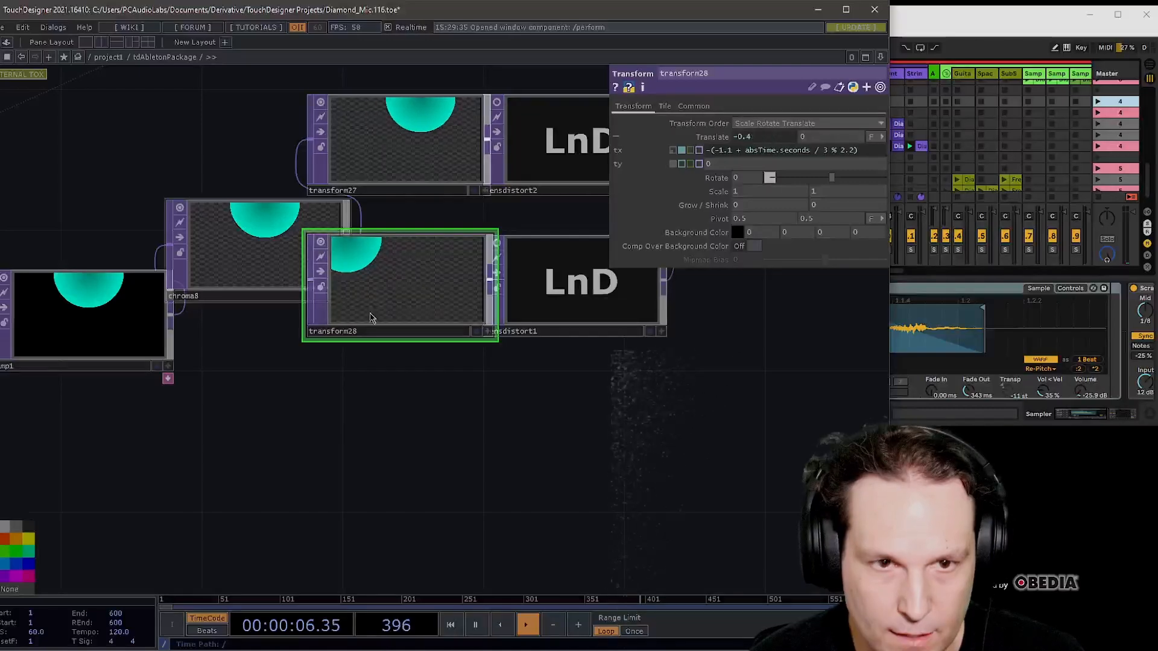
pyautogui.moveTo(370, 318); pyautogui.dragTo(408, 233)
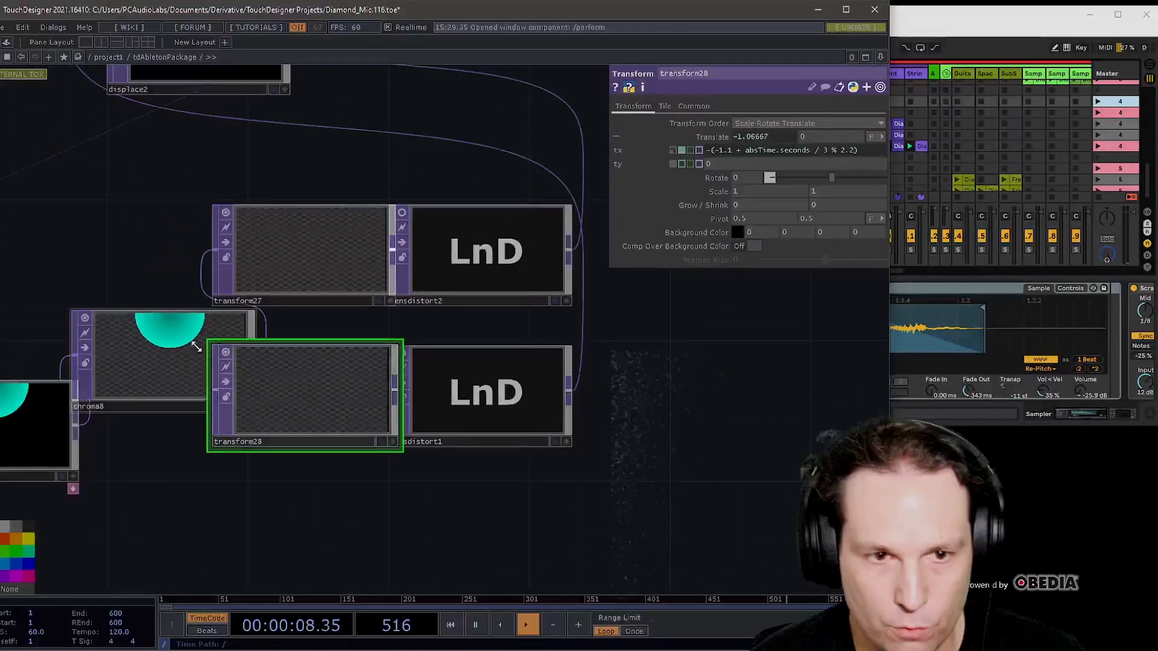
# - Select lensdistort2 and turn on the viewers of lensdistort2 and lensdistort1
pyautogui.click(424, 233)
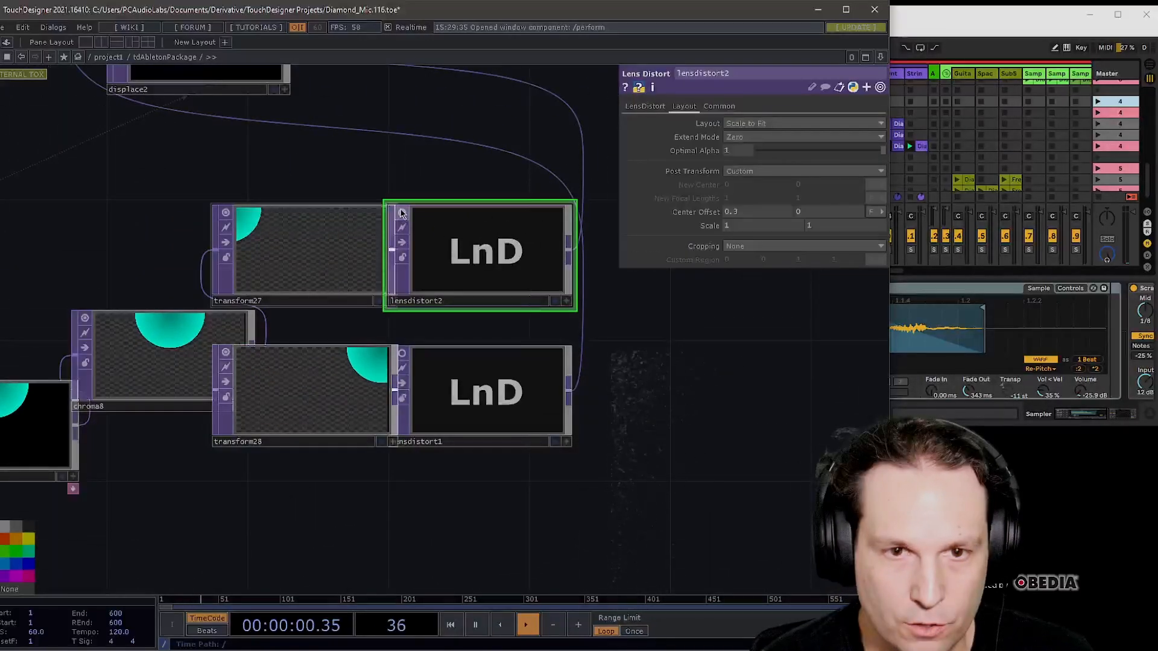
pyautogui.click(402, 352)
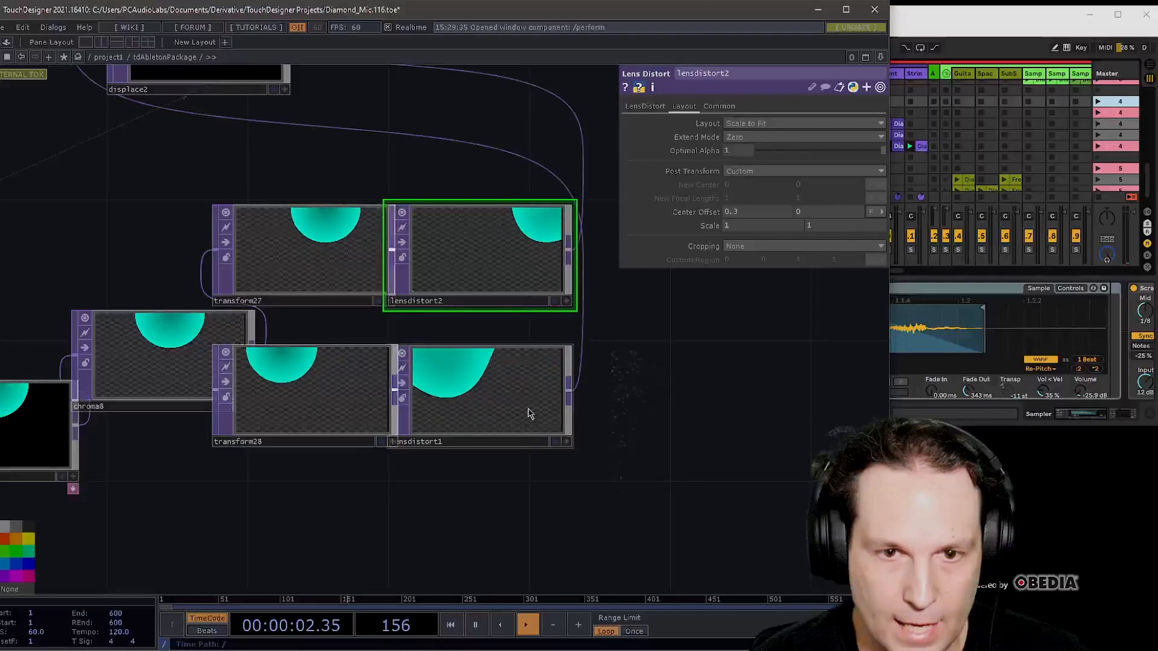
# - Return to displace2 and select it to examine its displacement settings and animated output
pyautogui.scroll(-3, 682, 346)
pyautogui.moveTo(303, 411); pyautogui.dragTo(329, 455)
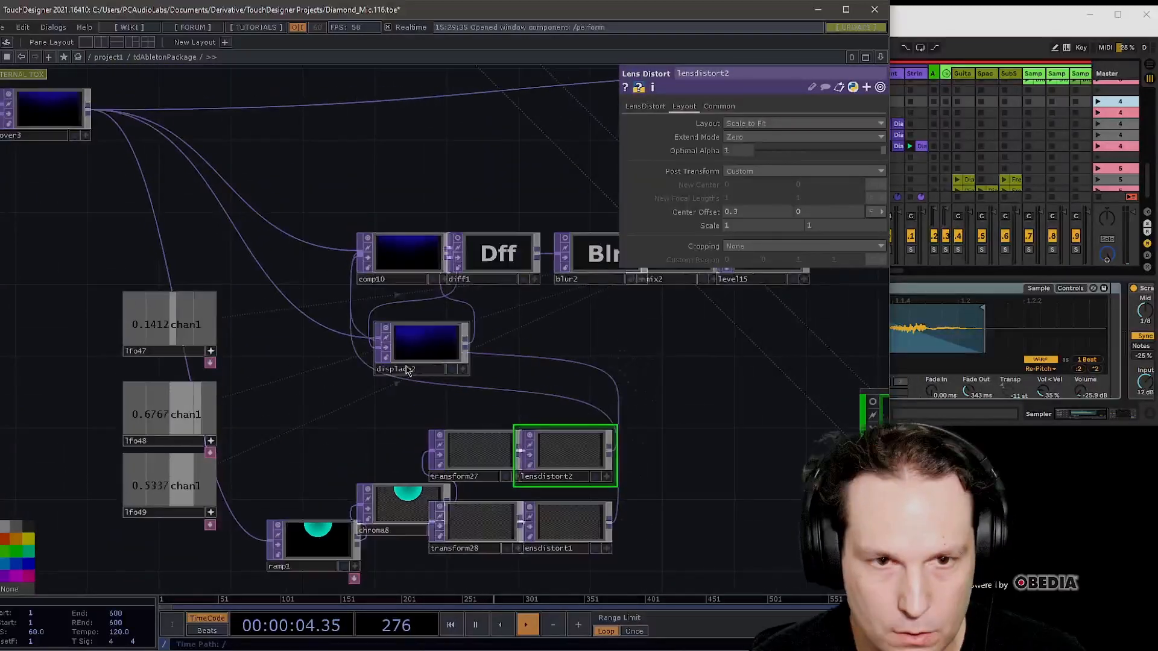
pyautogui.scroll(5, 406, 362)
pyautogui.moveTo(129, 310); pyautogui.dragTo(182, 437)
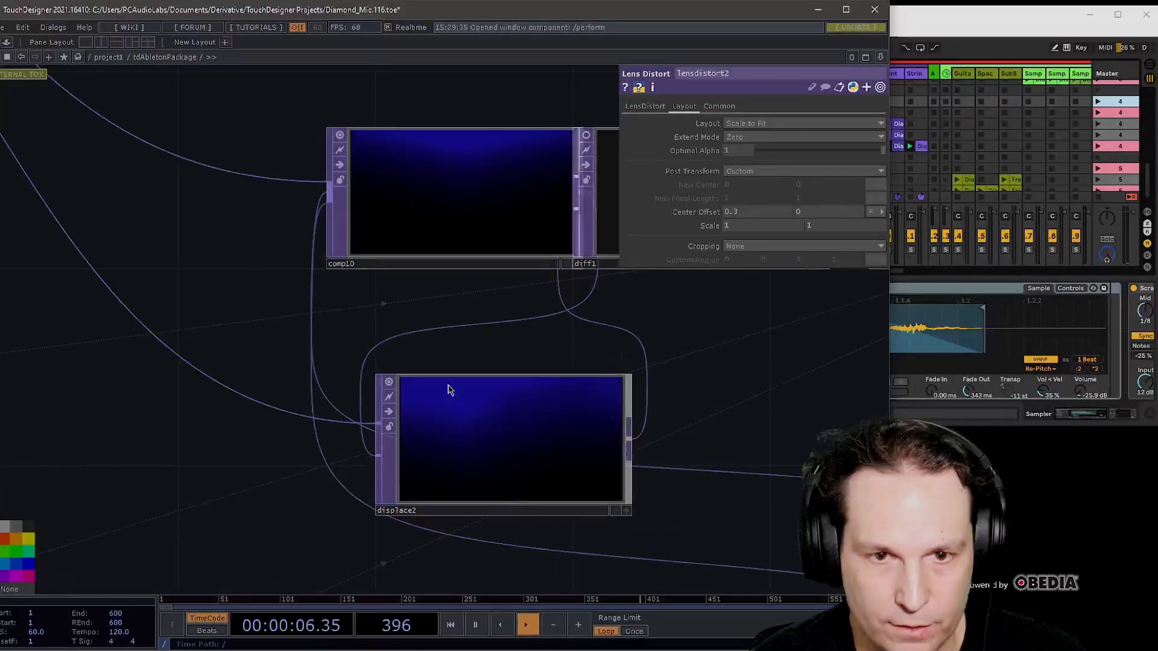
pyautogui.moveTo(558, 444); pyautogui.dragTo(406, 405)
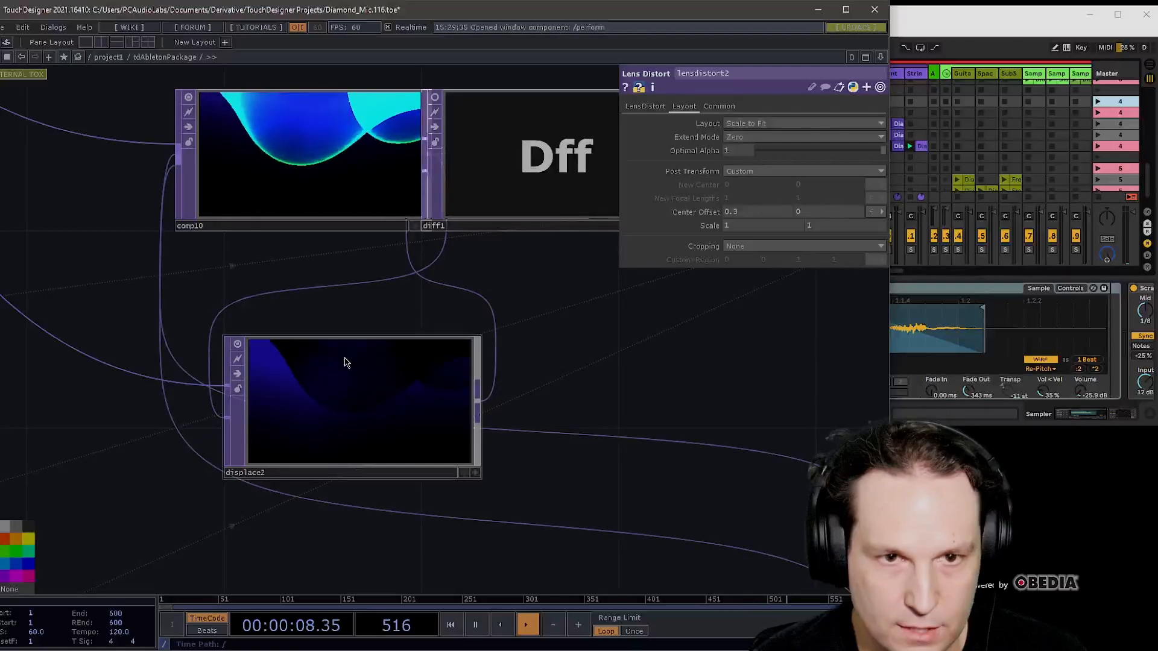
pyautogui.click(369, 395)
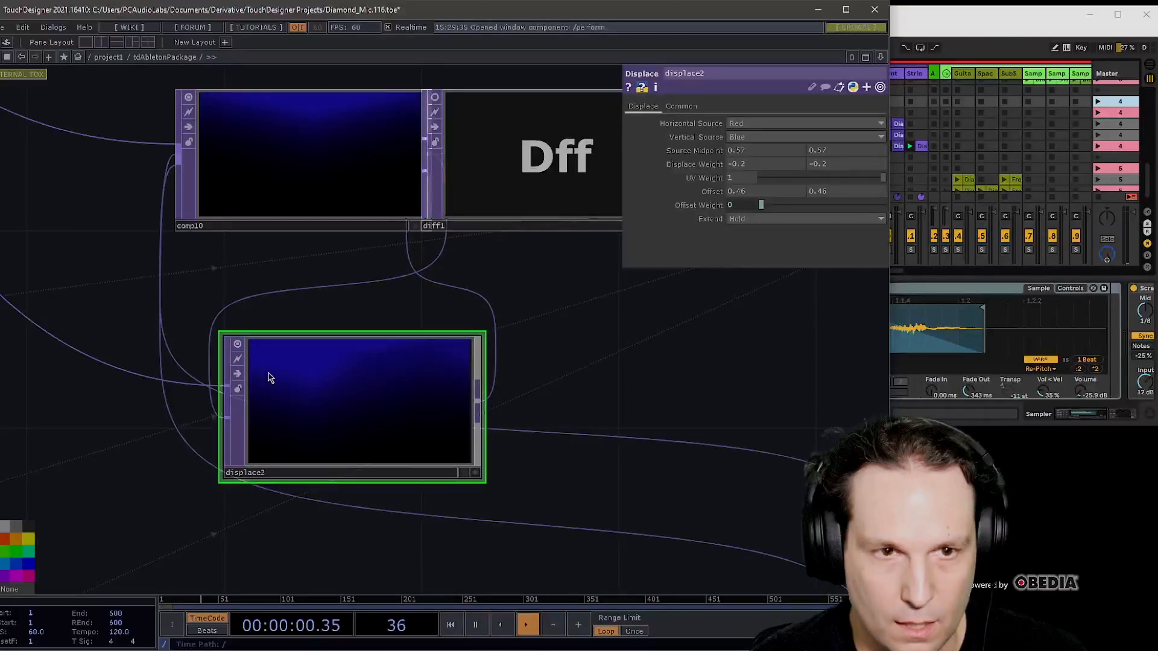
# - Select comp10 to inspect its blend operation and its list of inputs
pyautogui.moveTo(532, 367); pyautogui.dragTo(454, 450)
pyautogui.moveTo(490, 258); pyautogui.dragTo(539, 307)
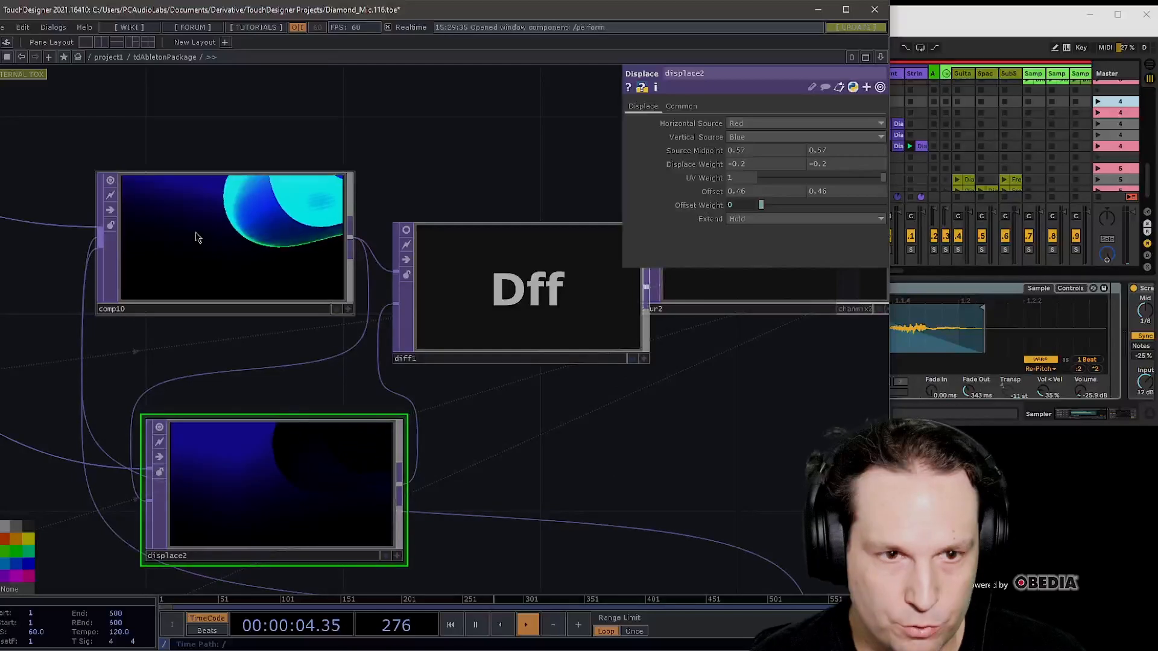
pyautogui.click(194, 266)
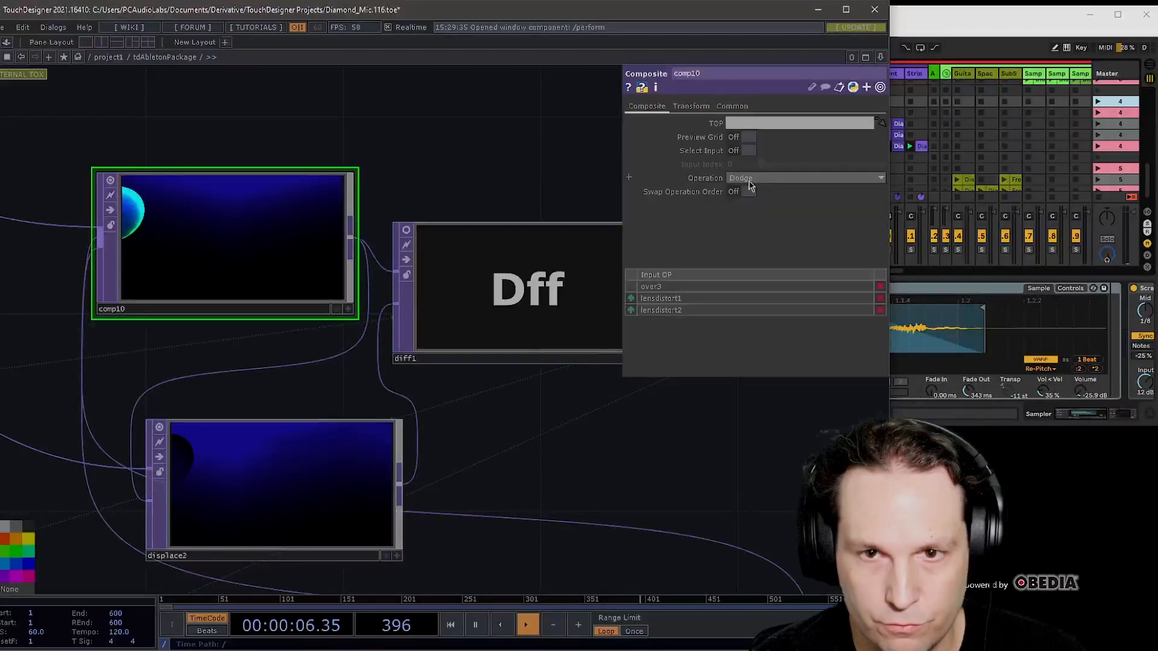
# - Select diff1, turn on its viewer, and compare its output with comp10 and displace2 up close
pyautogui.scroll(-5, 238, 234)
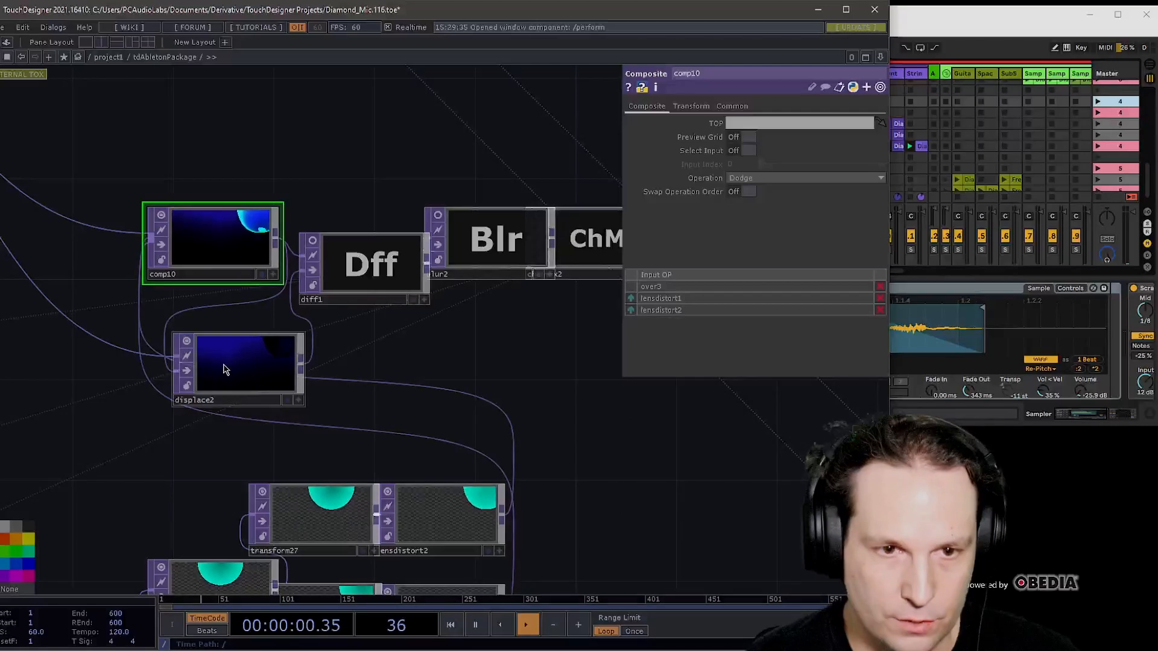
pyautogui.click(338, 264)
pyautogui.scroll(5, 333, 271)
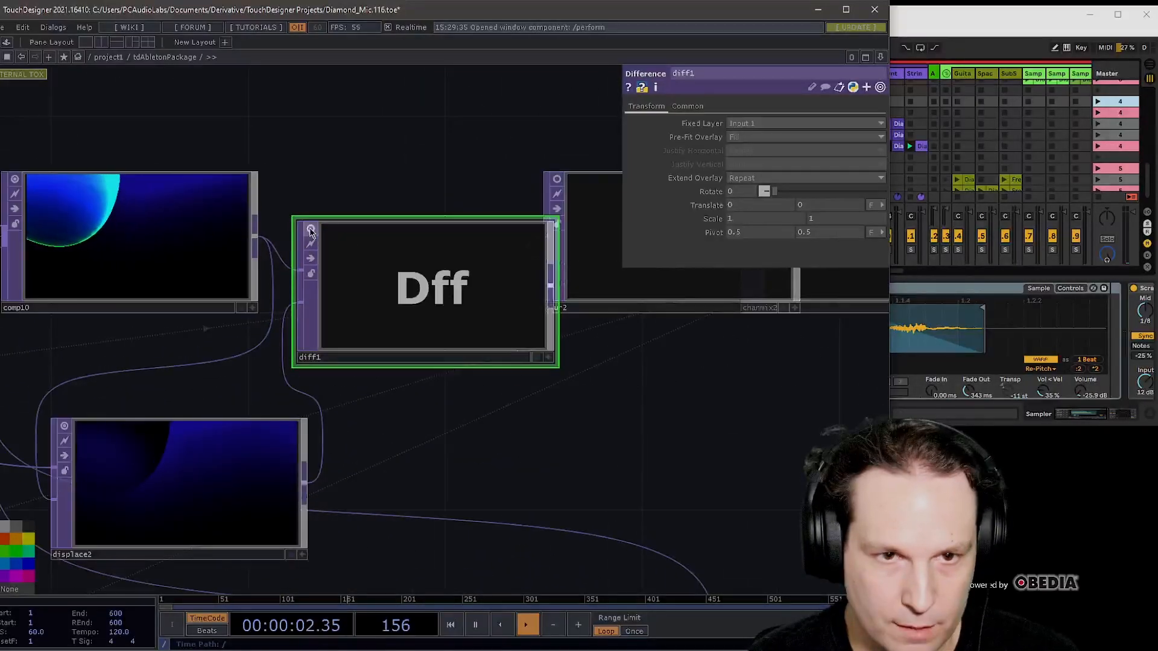
pyautogui.scroll(4, 387, 259)
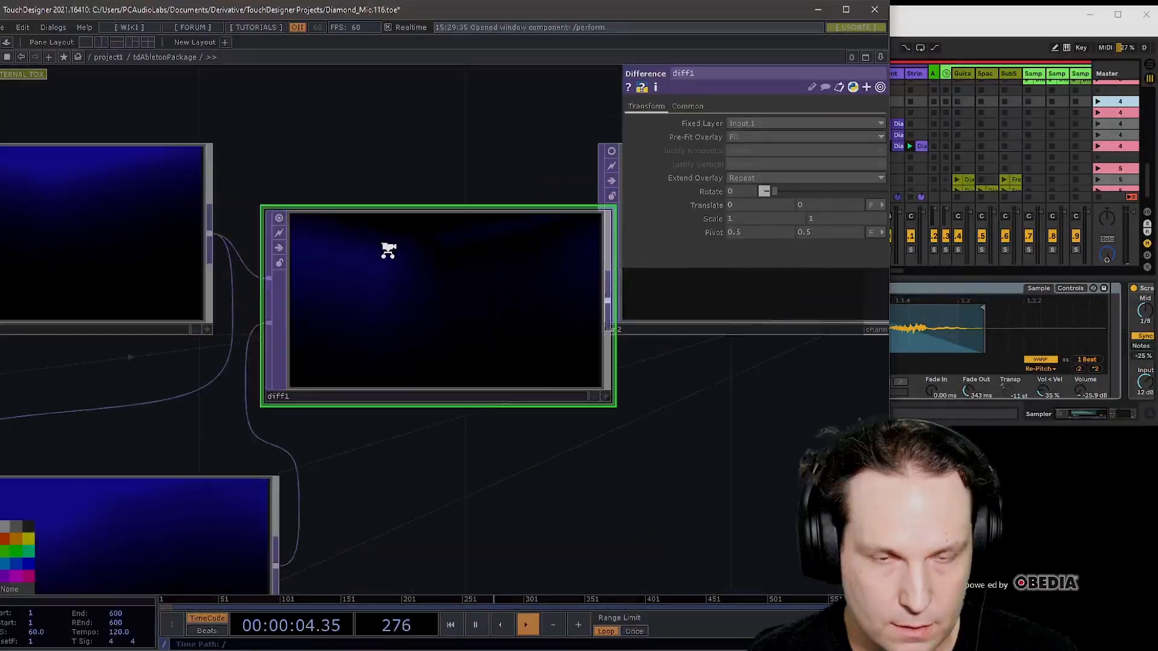
pyautogui.scroll(-3, 389, 255)
pyautogui.scroll(-1, 389, 255)
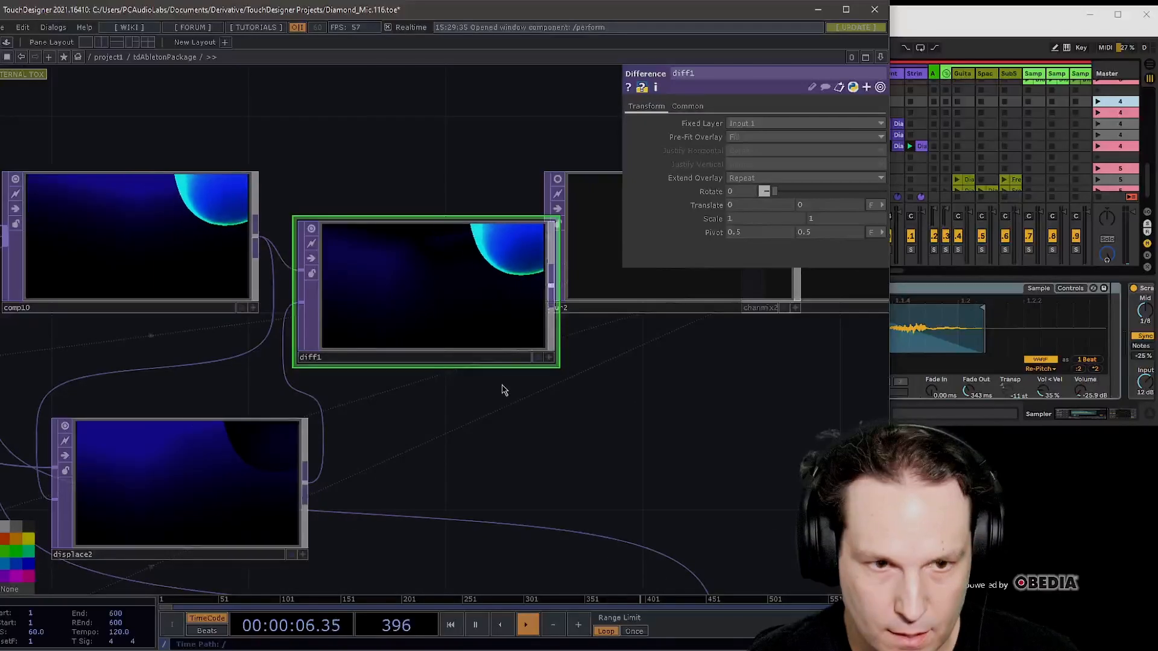
pyautogui.moveTo(562, 417); pyautogui.dragTo(597, 425)
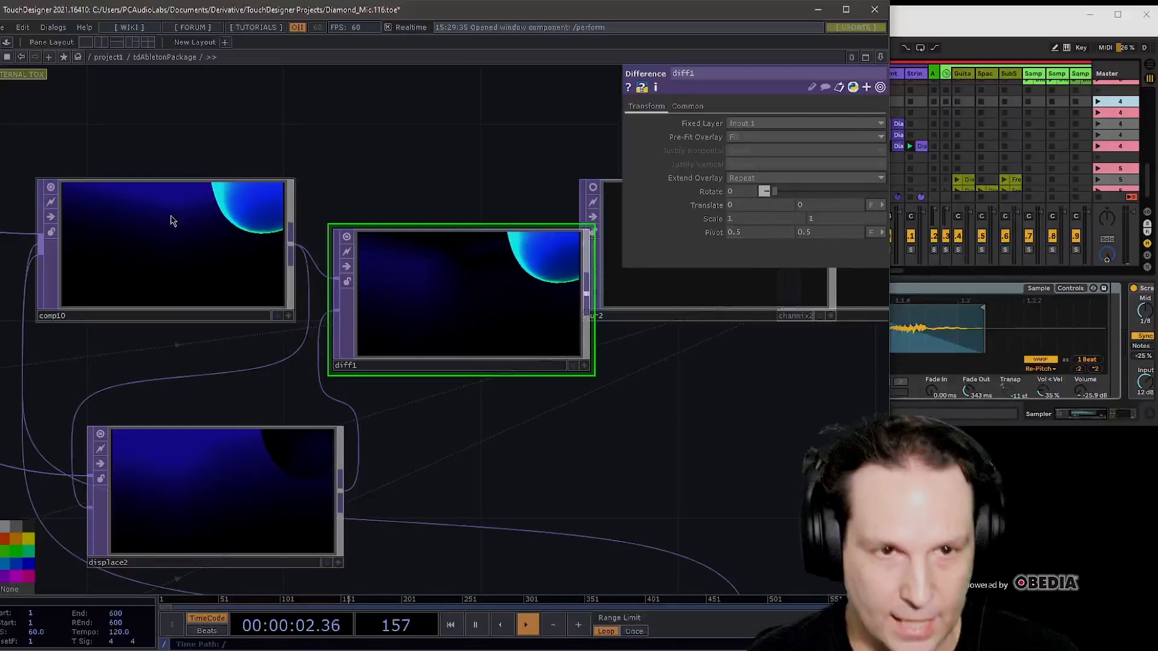
pyautogui.scroll(5, 431, 247)
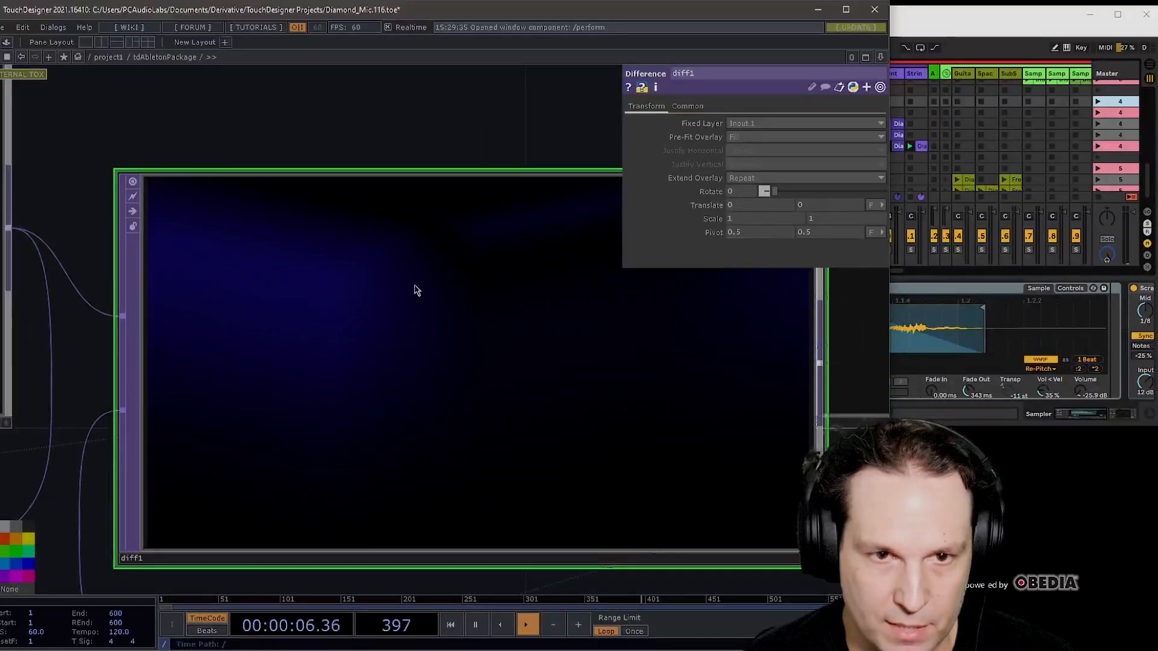
pyautogui.scroll(-5, 204, 284)
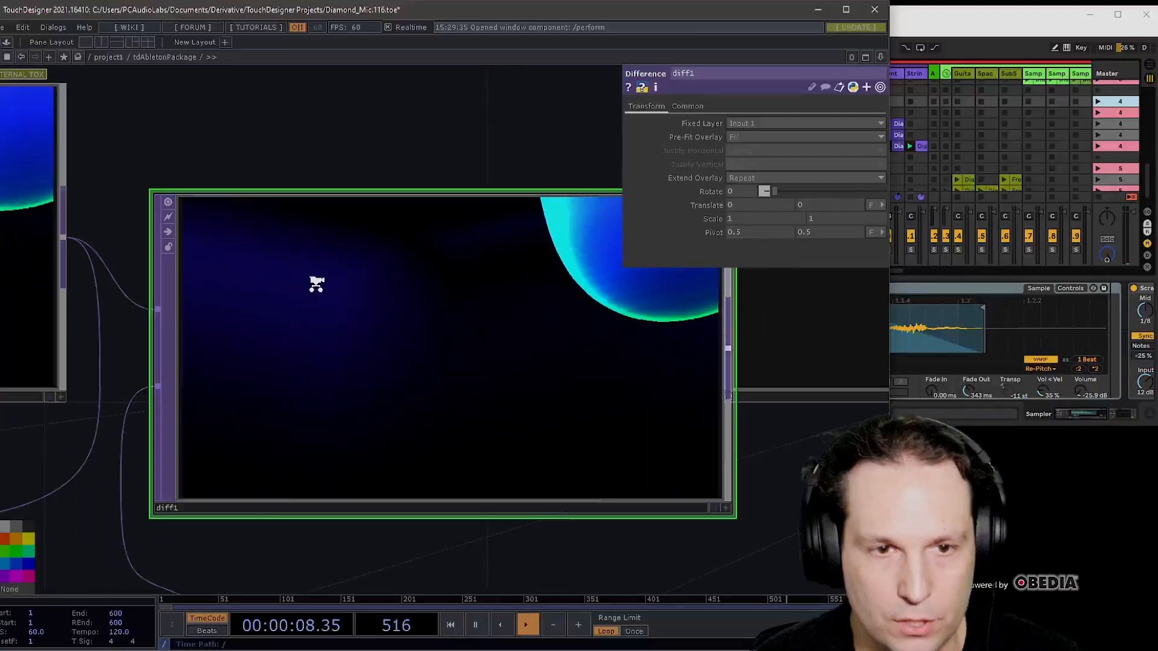
# - Turn on blur2's viewer and compare its output with diff1's edges up close
pyautogui.scroll(5, 383, 208)
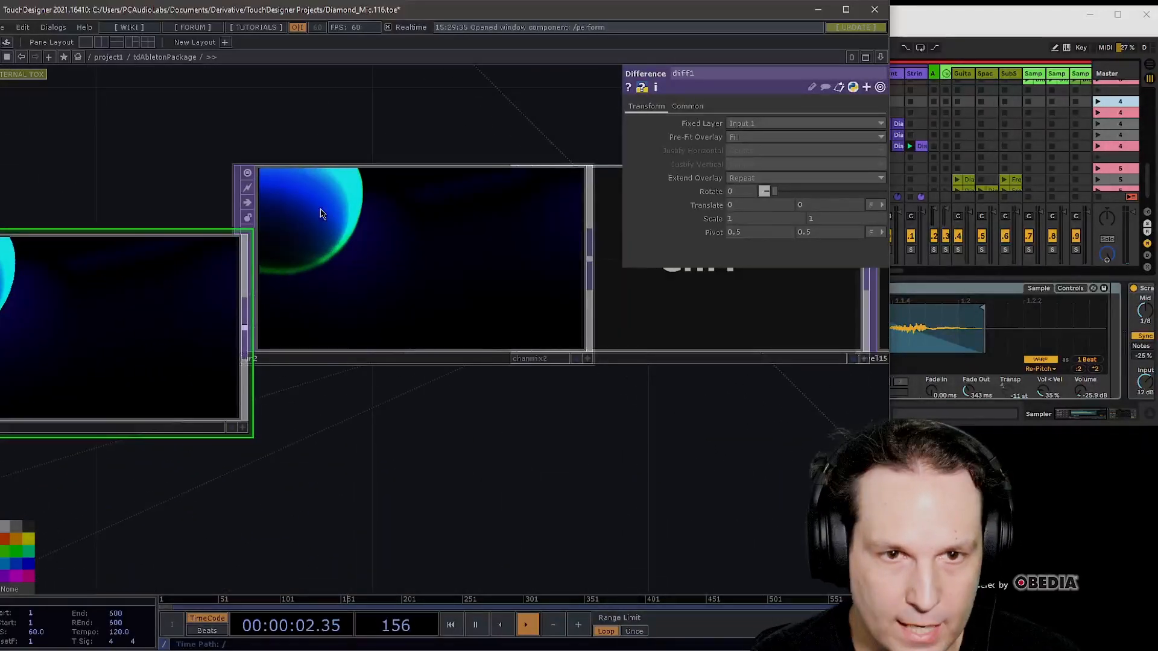
pyautogui.scroll(-3, 332, 223)
pyautogui.scroll(6, 207, 254)
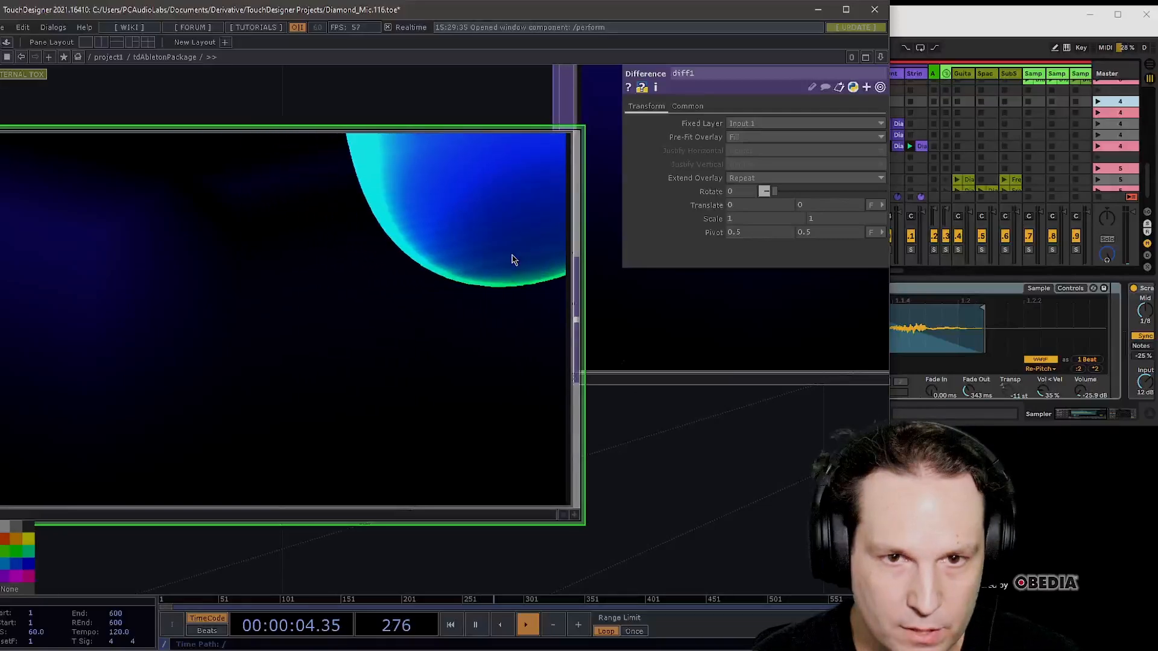
# - Turn on the viewers of chanmix2 and level15, and show each node's parameters to examine the colour mixing and level settings
pyautogui.scroll(-5, 513, 259)
pyautogui.moveTo(587, 325); pyautogui.dragTo(352, 244)
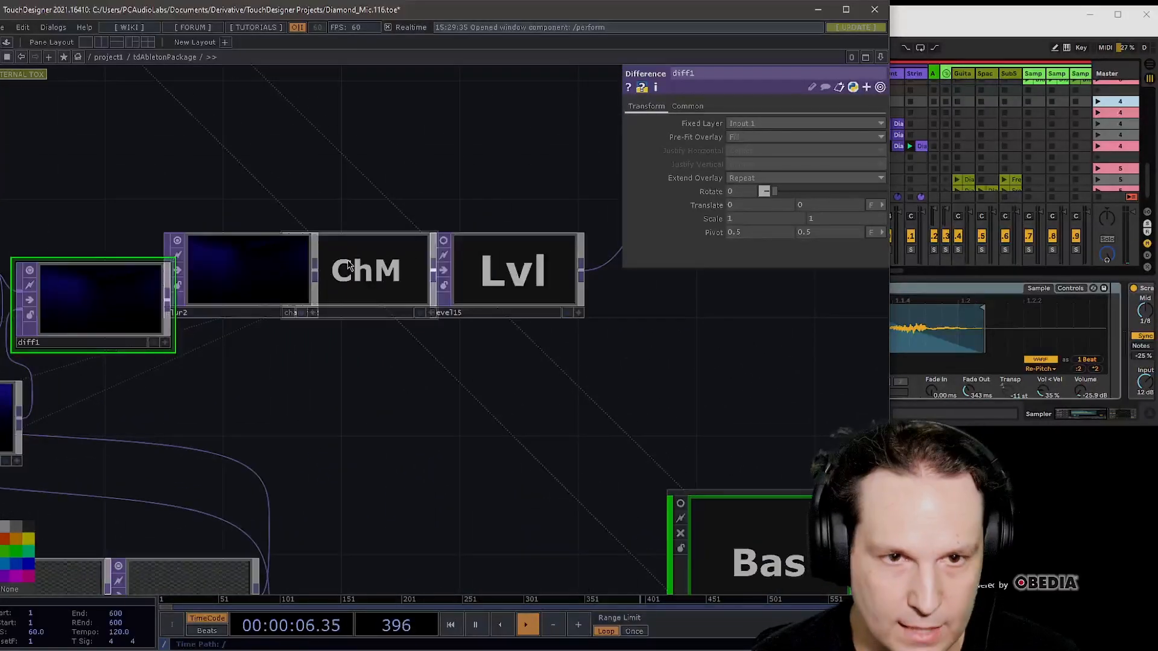
pyautogui.click(348, 265)
pyautogui.scroll(5, 336, 244)
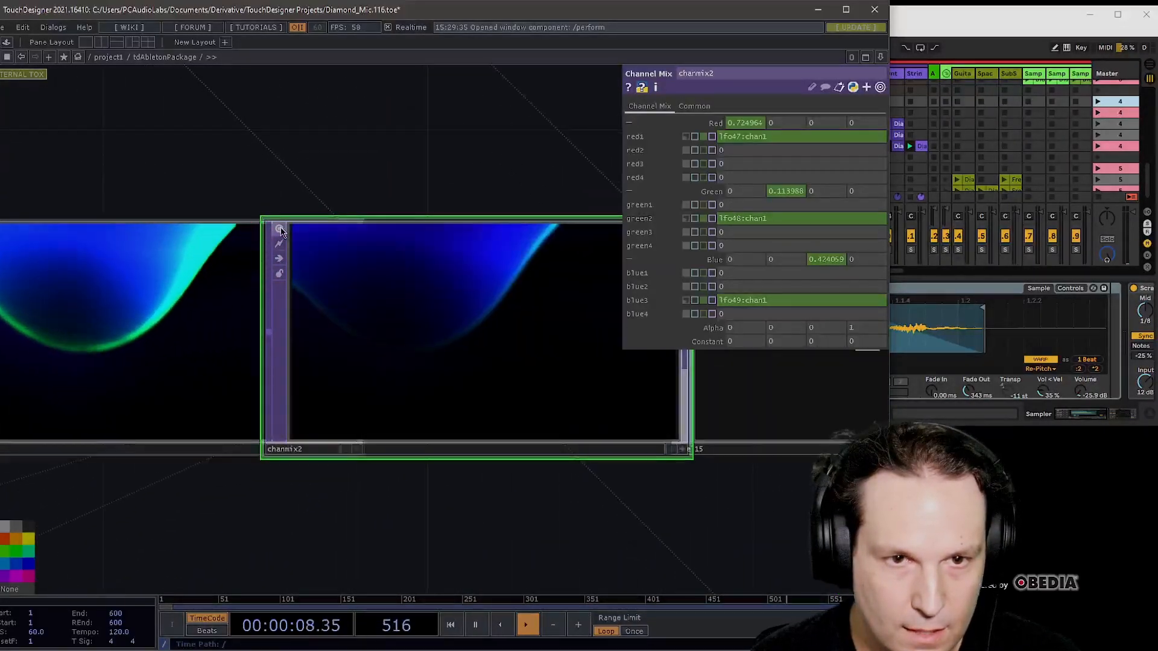
pyautogui.scroll(-2, 468, 320)
pyautogui.moveTo(528, 359); pyautogui.dragTo(287, 289)
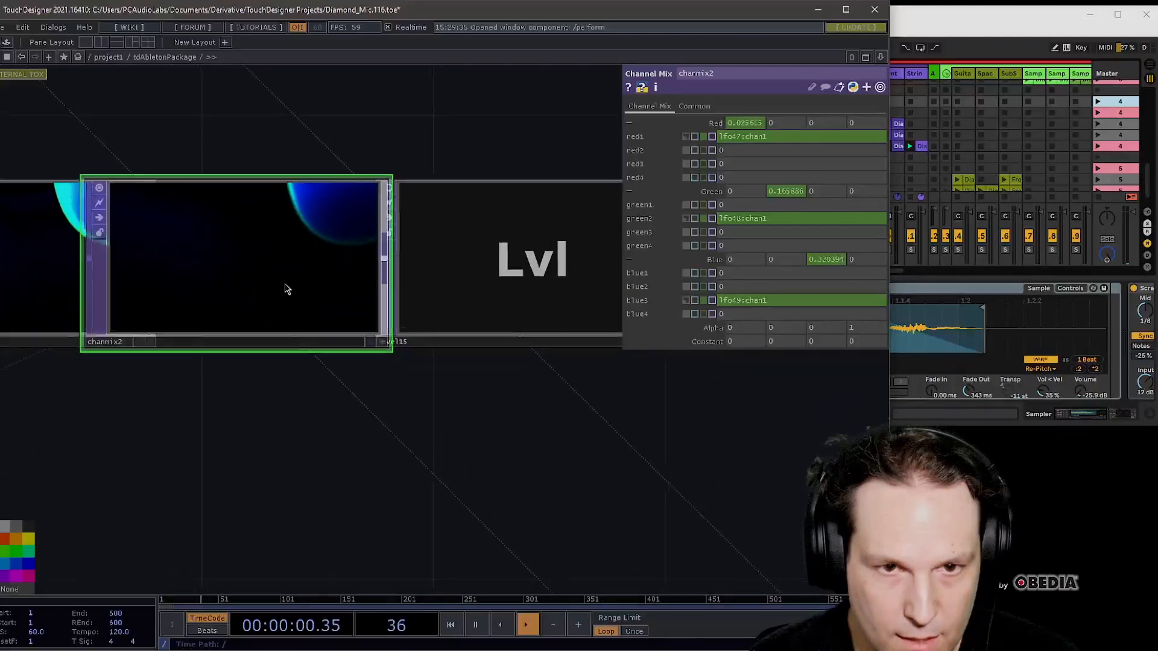
pyautogui.click(410, 208)
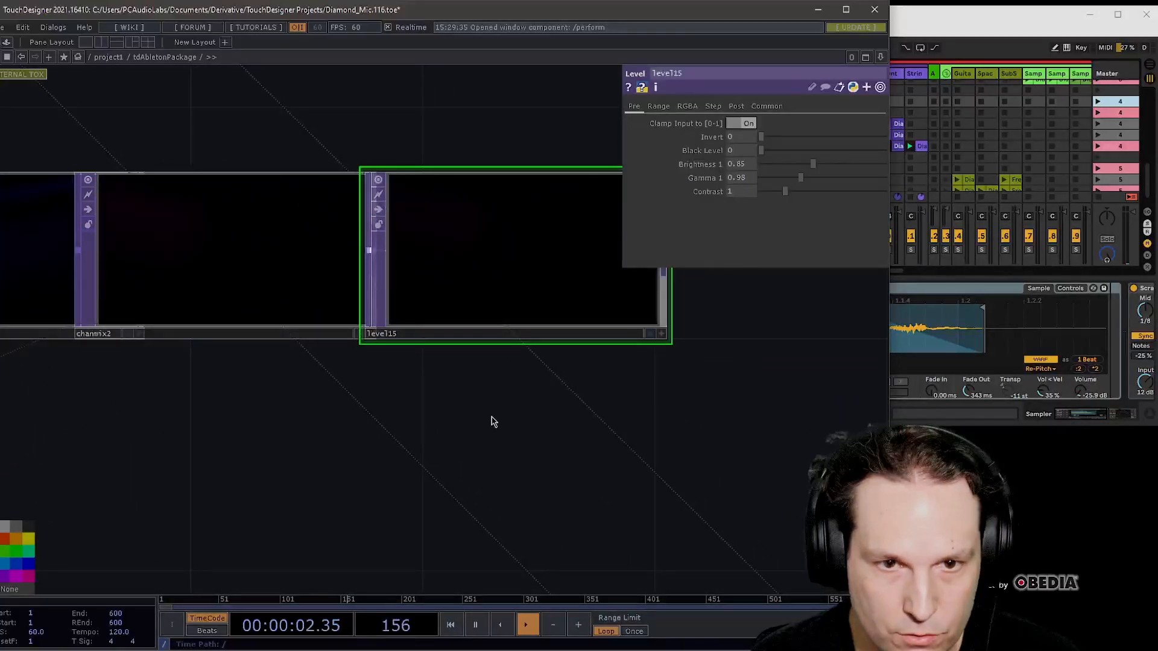
# - Follow level15's output to switch9 and select it to inspect its index and inputs
pyautogui.moveTo(492, 422); pyautogui.dragTo(181, 303)
pyautogui.scroll(-6, 184, 296)
pyautogui.moveTo(362, 212); pyautogui.dragTo(297, 250)
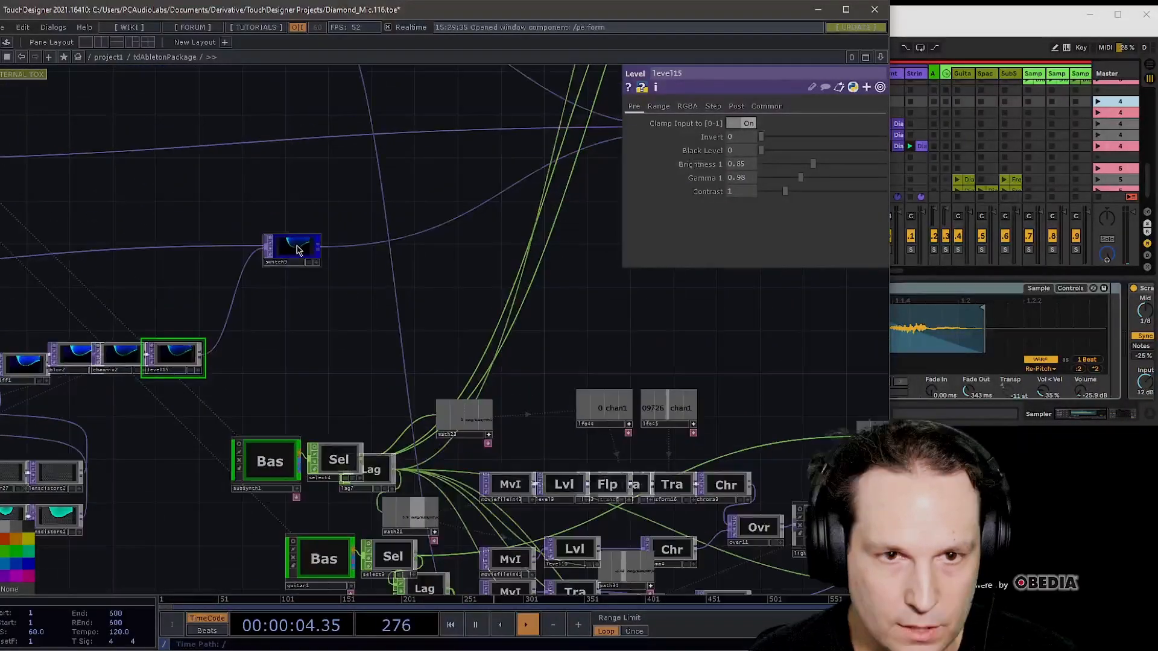
pyautogui.scroll(4, 296, 249)
pyautogui.click(320, 292)
pyautogui.scroll(-6, 320, 292)
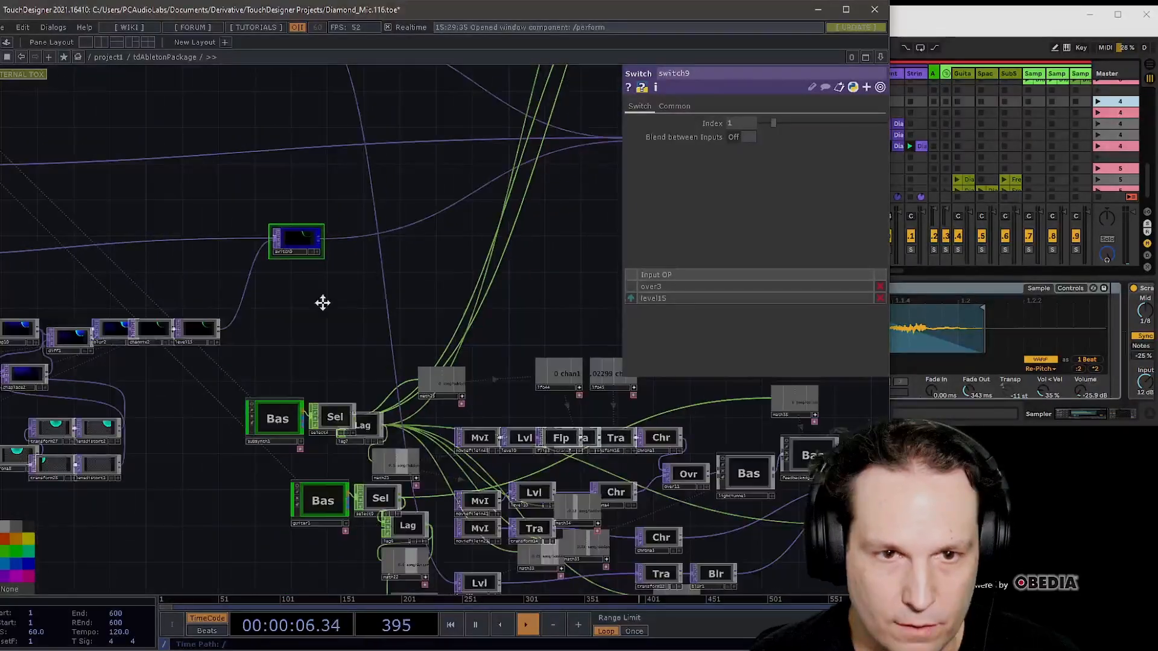
# - Follow switch9's output to over5, select it, and examine the composited circles behind the city skyline
pyautogui.moveTo(323, 302); pyautogui.dragTo(180, 367)
pyautogui.scroll(6, 413, 259)
pyautogui.click(427, 385)
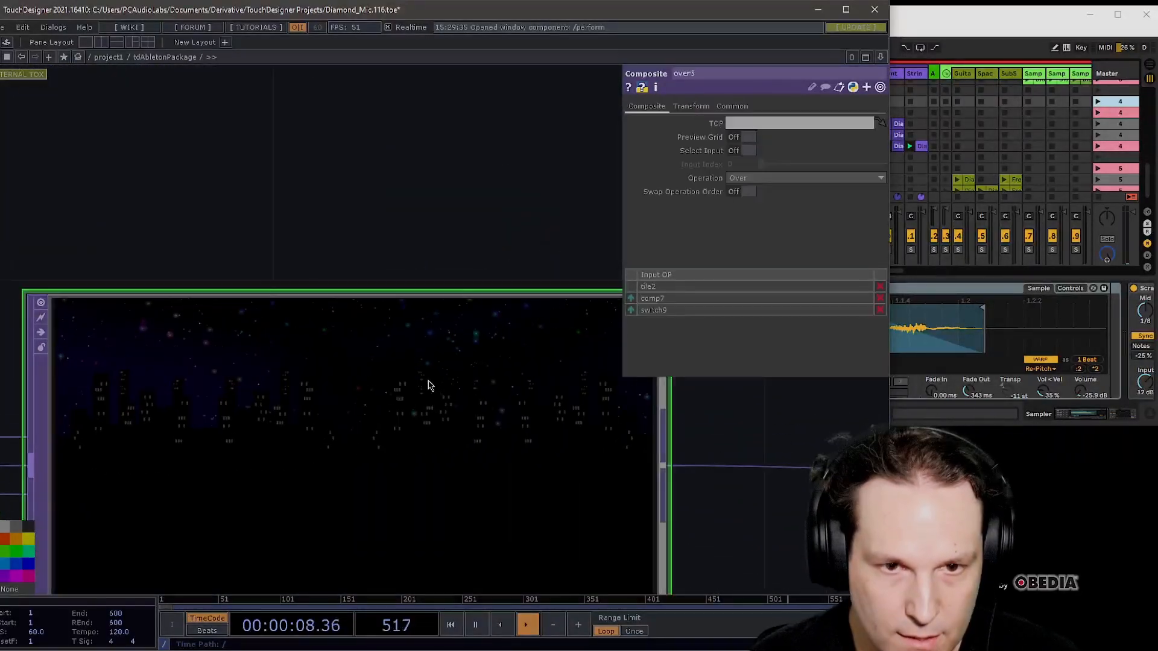
pyautogui.scroll(-4, 427, 385)
pyautogui.scroll(4, 380, 396)
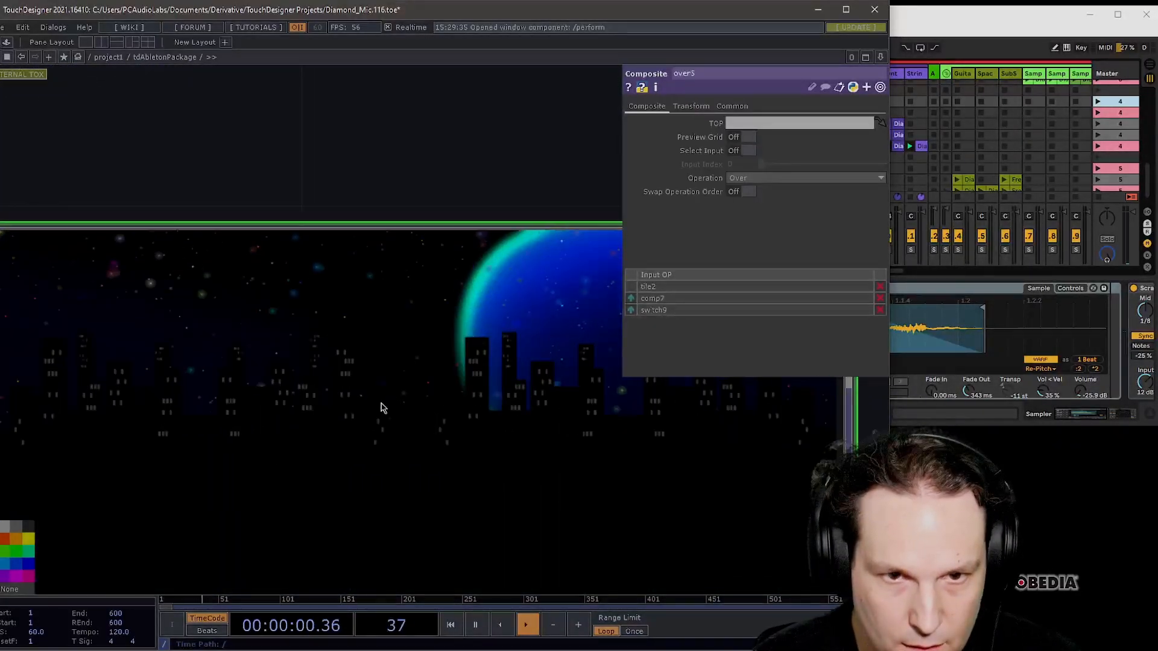
pyautogui.scroll(-2, 386, 415)
pyautogui.scroll(-8, 414, 239)
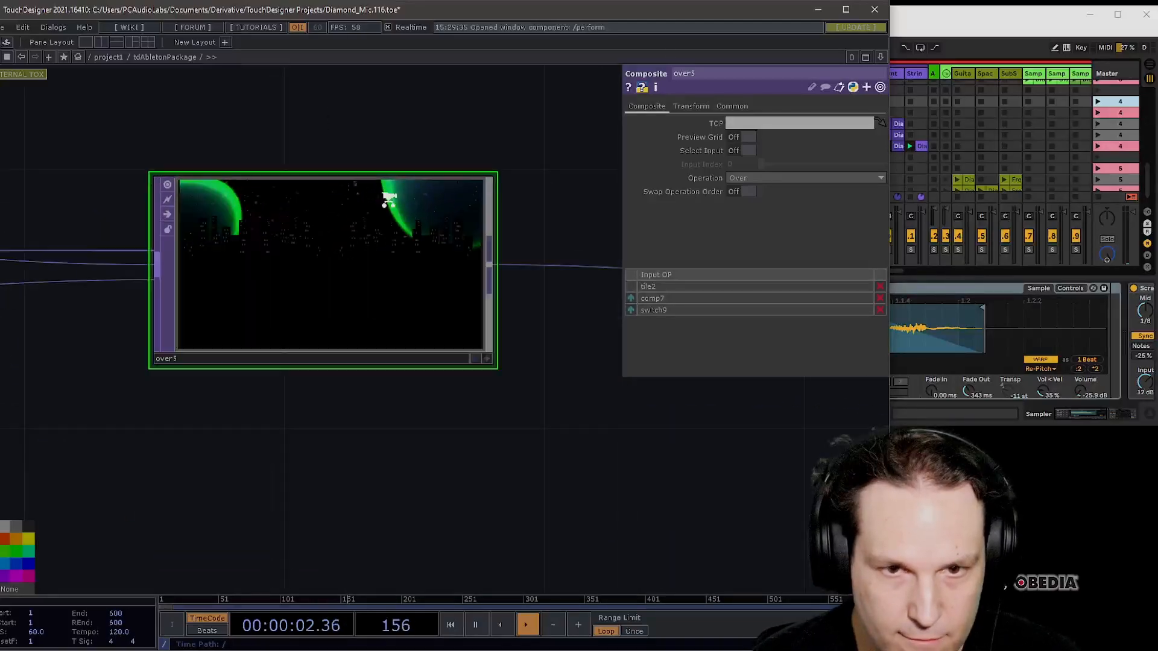
pyautogui.scroll(5, 297, 323)
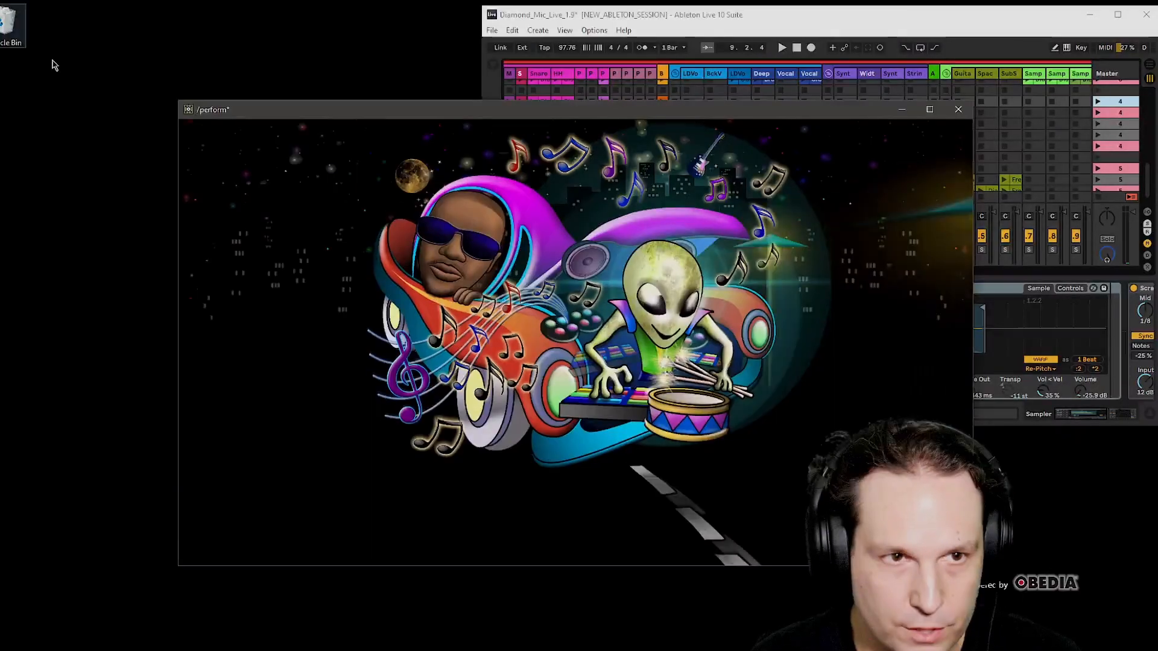
# - Reposition the perform window, launch the first scene 5 in Ableton Live, and bring the perform window back in front
pyautogui.moveTo(449, 106); pyautogui.dragTo(356, 81)
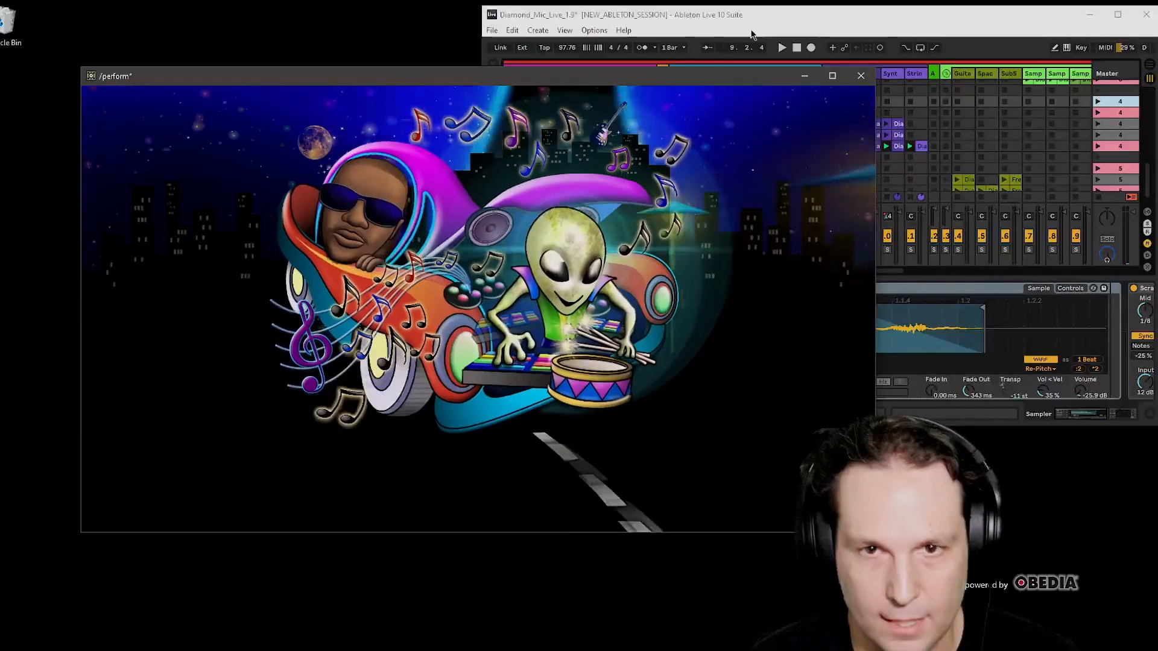
pyautogui.click(1073, 172)
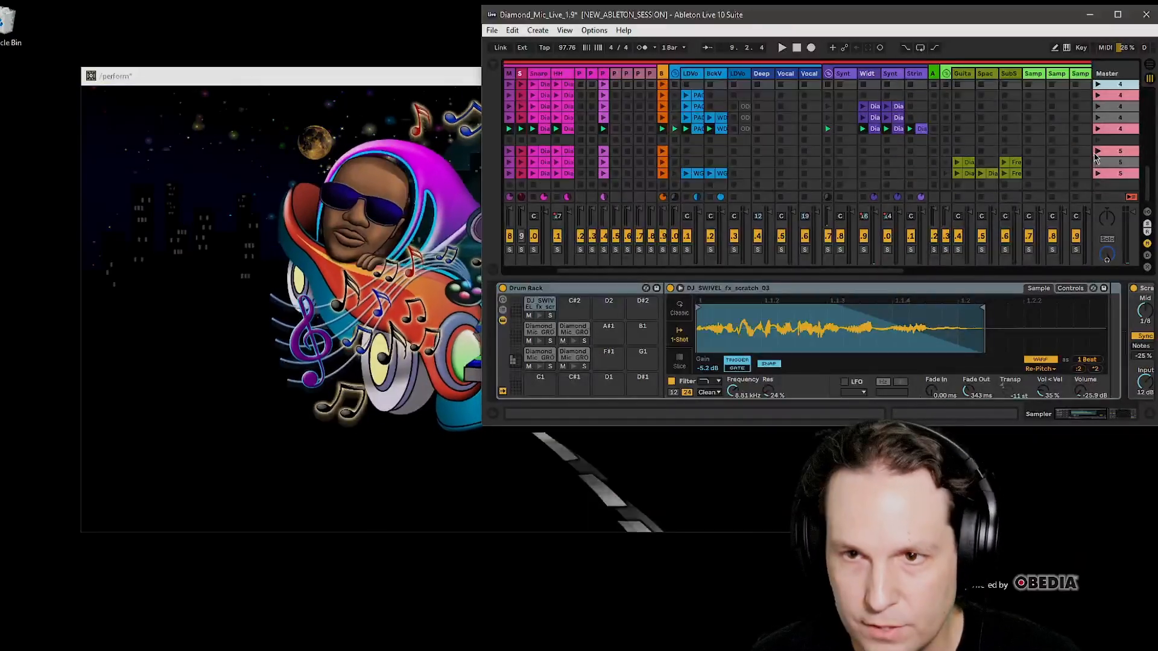
pyautogui.click(429, 76)
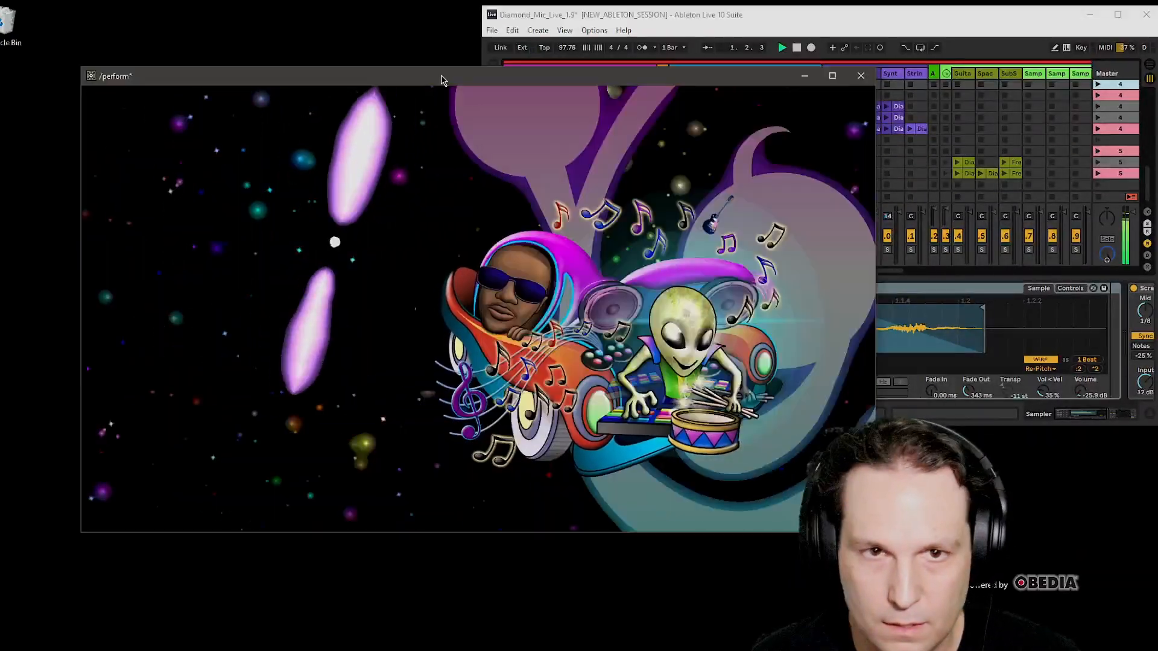
pyautogui.moveTo(429, 76); pyautogui.dragTo(407, 74)
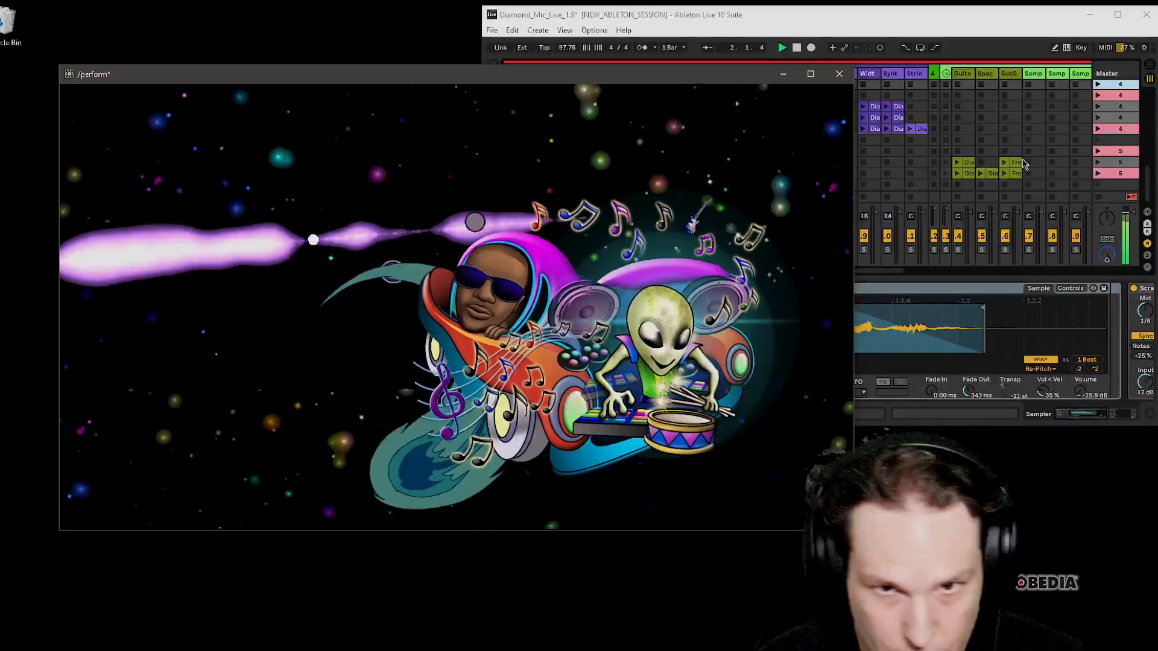
# - Launch the second and third scene 5 rows in Ableton Live in turn, returning to the perform window after each
pyautogui.click(1097, 166)
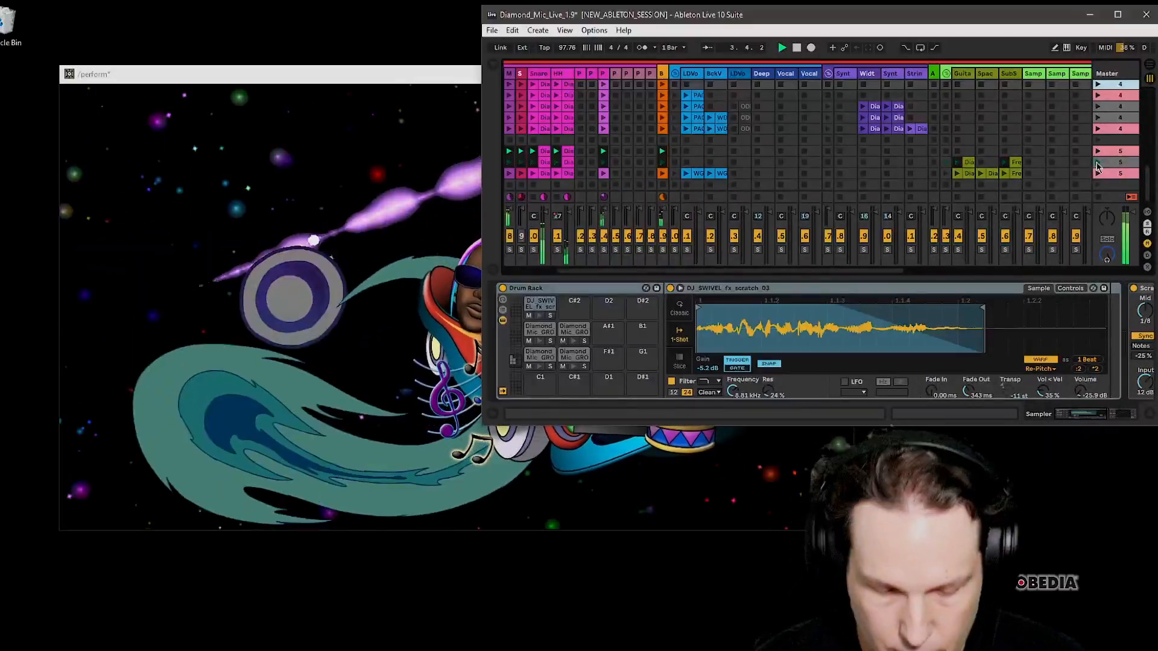
pyautogui.click(464, 83)
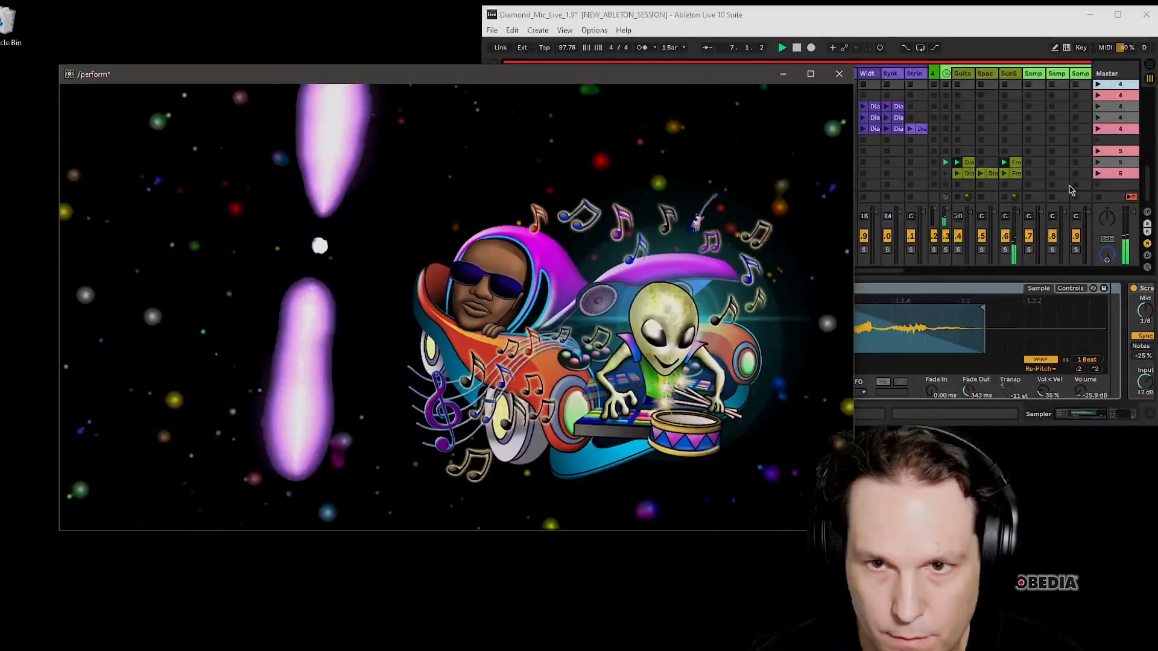
pyautogui.click(1097, 175)
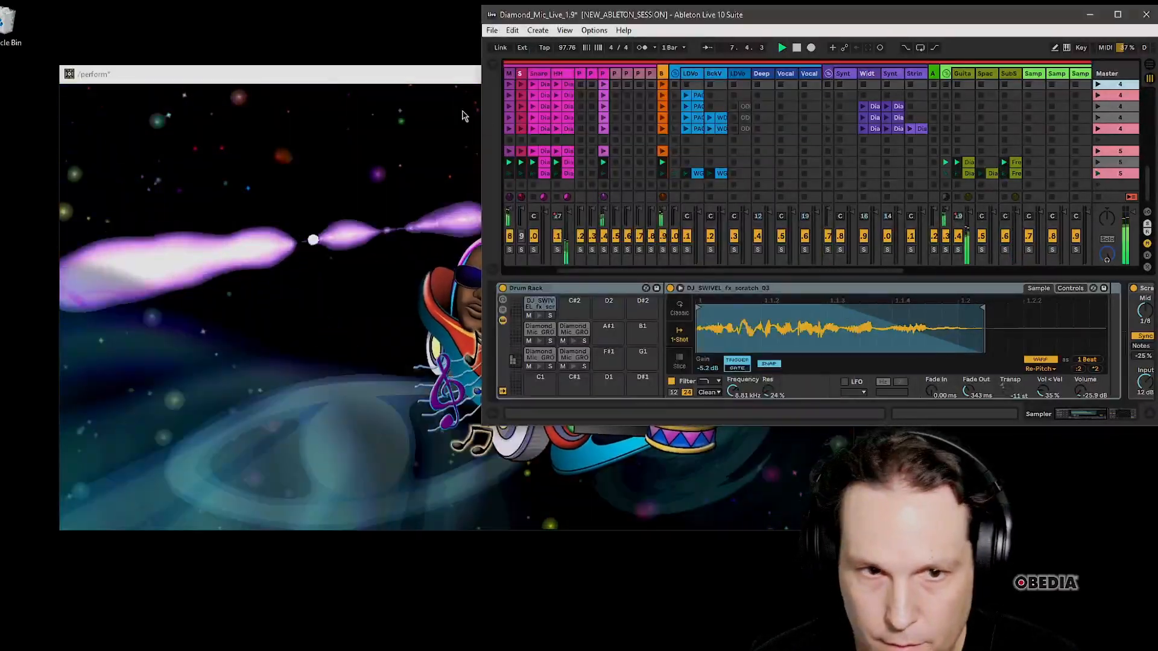
pyautogui.click(399, 74)
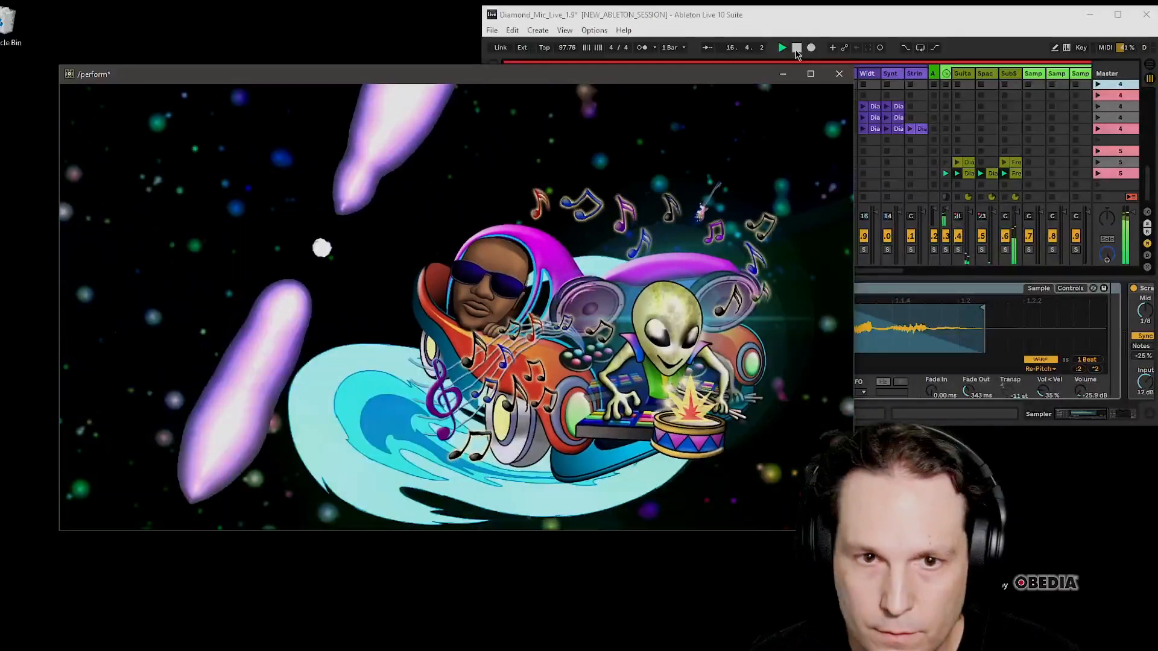
# - Stop playback in Ableton Live, solo the SubSynth track, restart playback, and return to the perform window
pyautogui.click(787, 49)
pyautogui.click(479, 92)
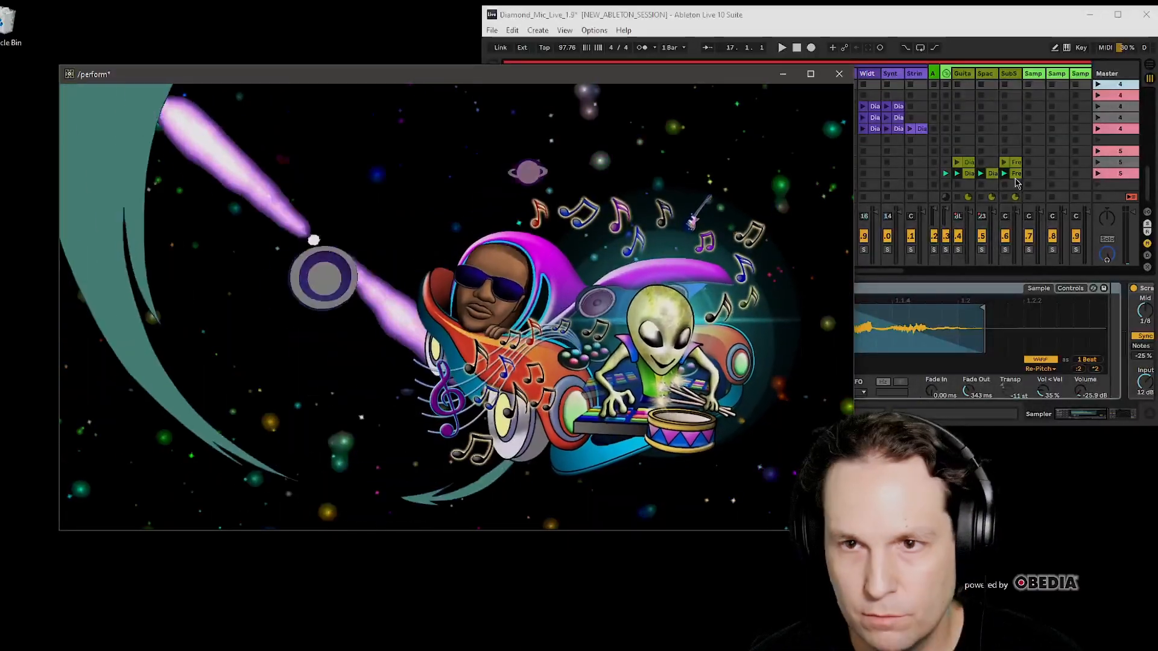
pyautogui.click(885, 91)
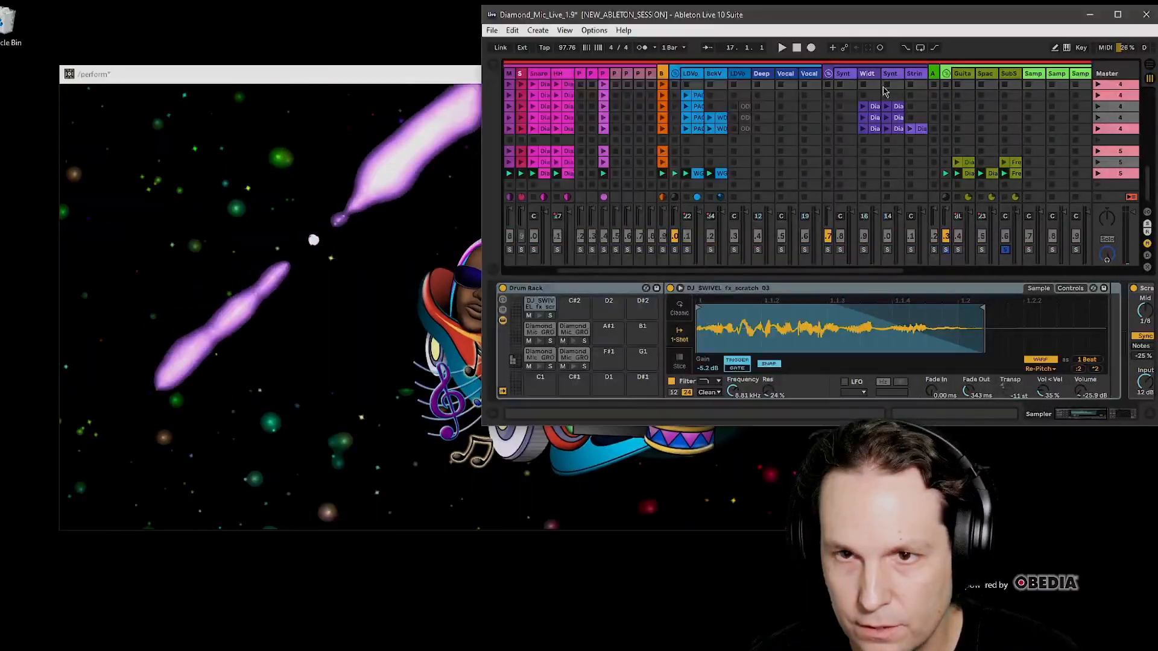
pyautogui.click(781, 48)
pyautogui.click(444, 77)
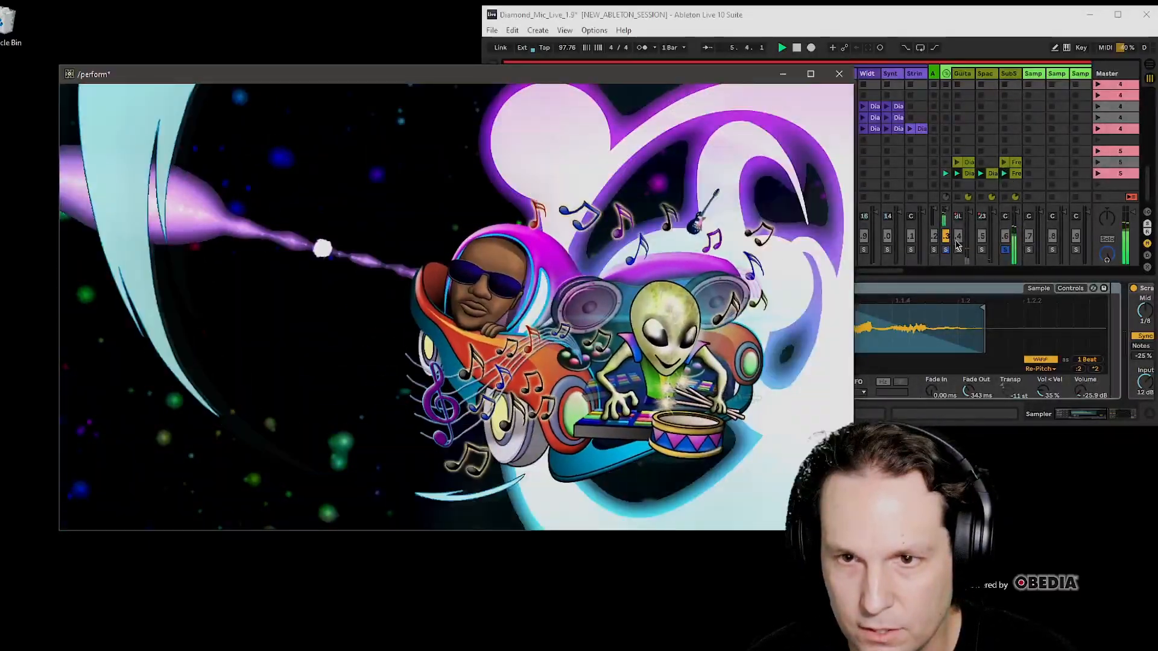
# - Solo the guitar track as well, watch the result in the repositioned perform window, and stop playback in Ableton Live
pyautogui.click(957, 249)
pyautogui.click(454, 75)
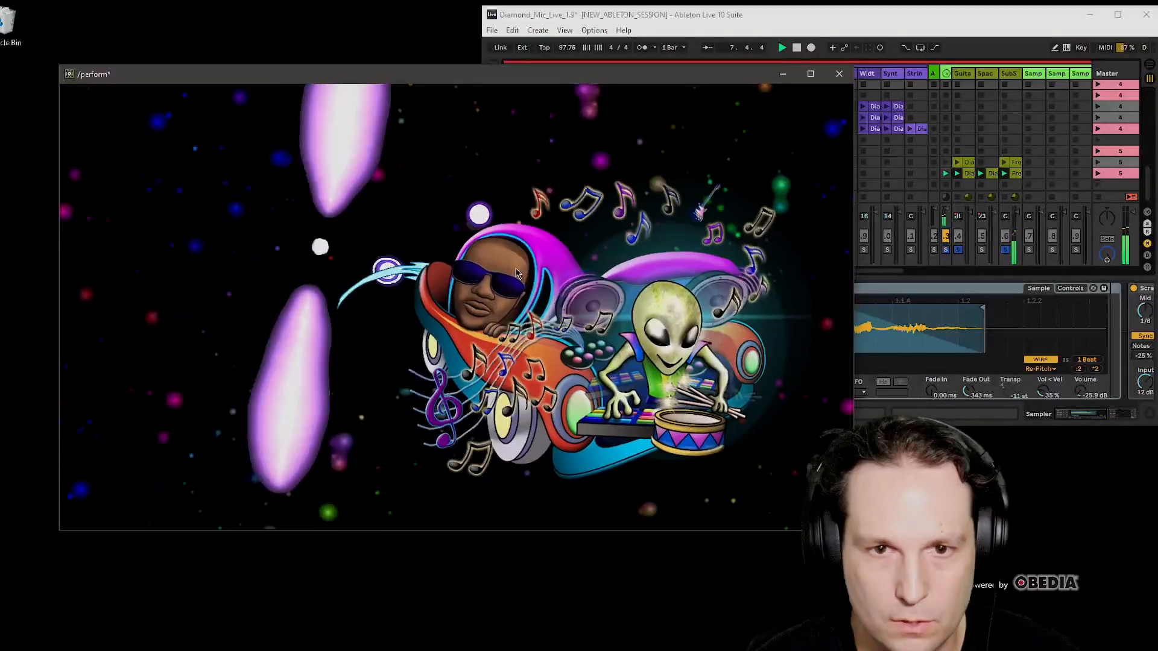
pyautogui.moveTo(553, 80); pyautogui.dragTo(532, 65)
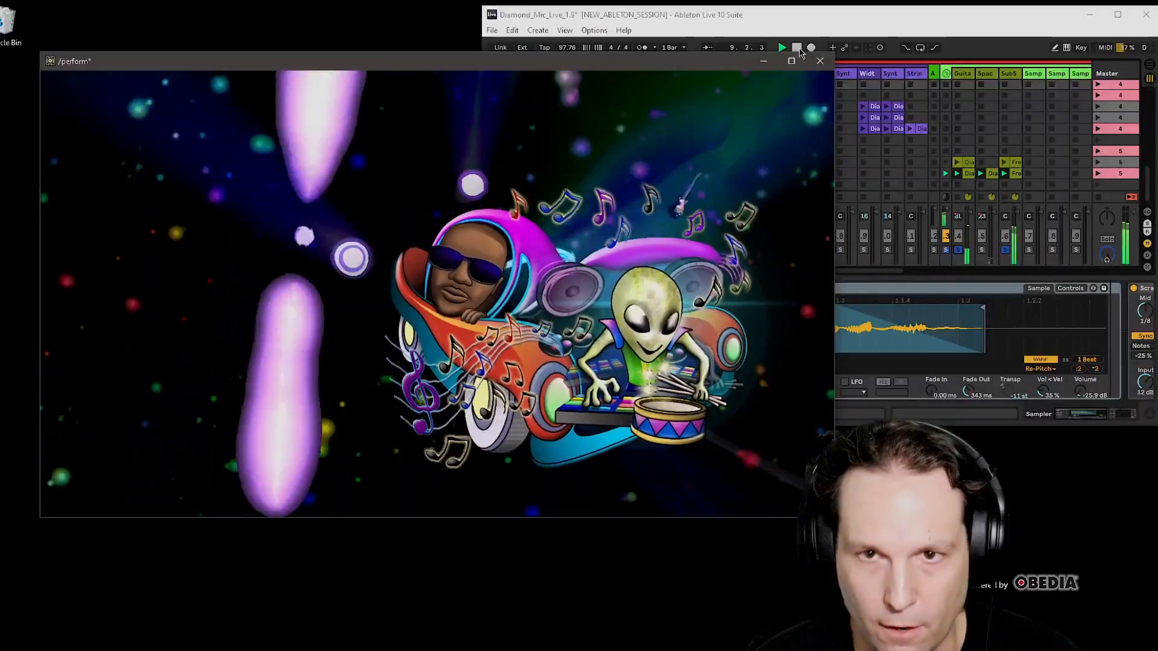
pyautogui.click(797, 47)
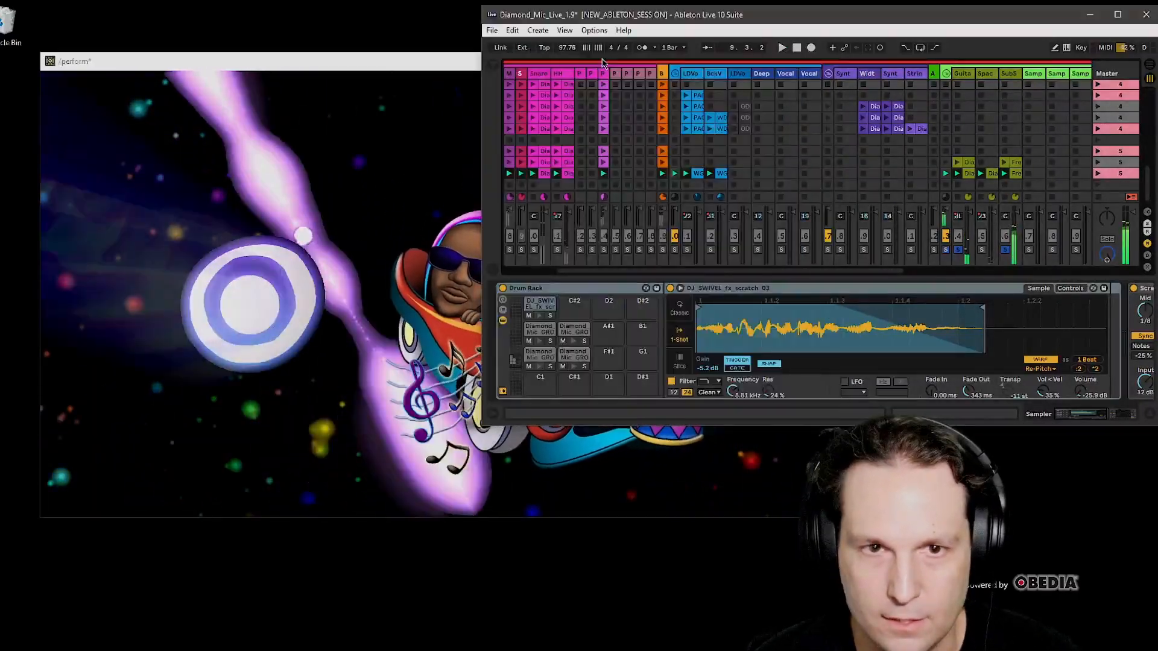
# - Switch to the TouchDesigner network and watch math36, math24 and lfo46 while starting and stopping playback in Ableton Live
pyautogui.click(419, 65)
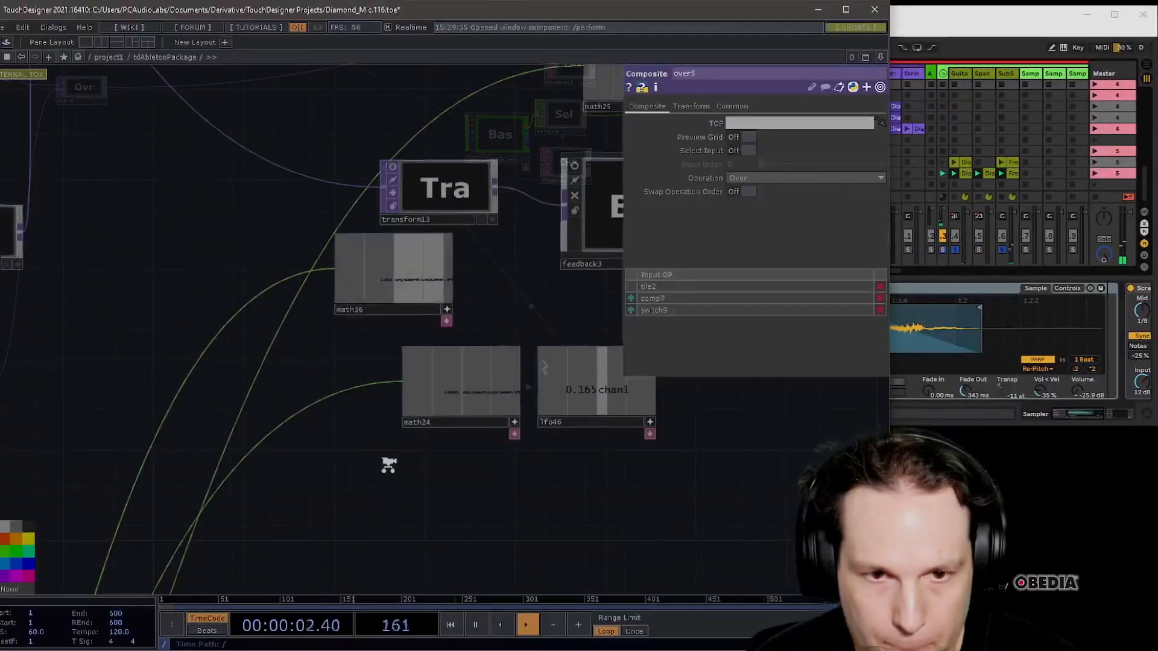
pyautogui.scroll(3, 388, 465)
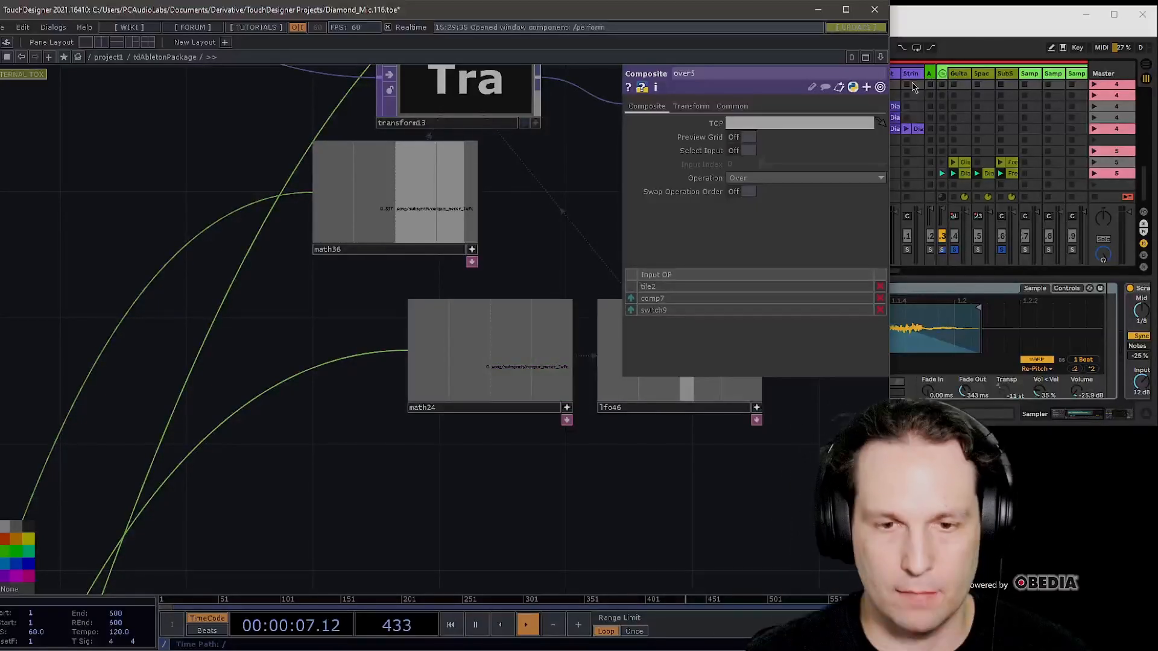
pyautogui.moveTo(594, 481); pyautogui.dragTo(392, 497)
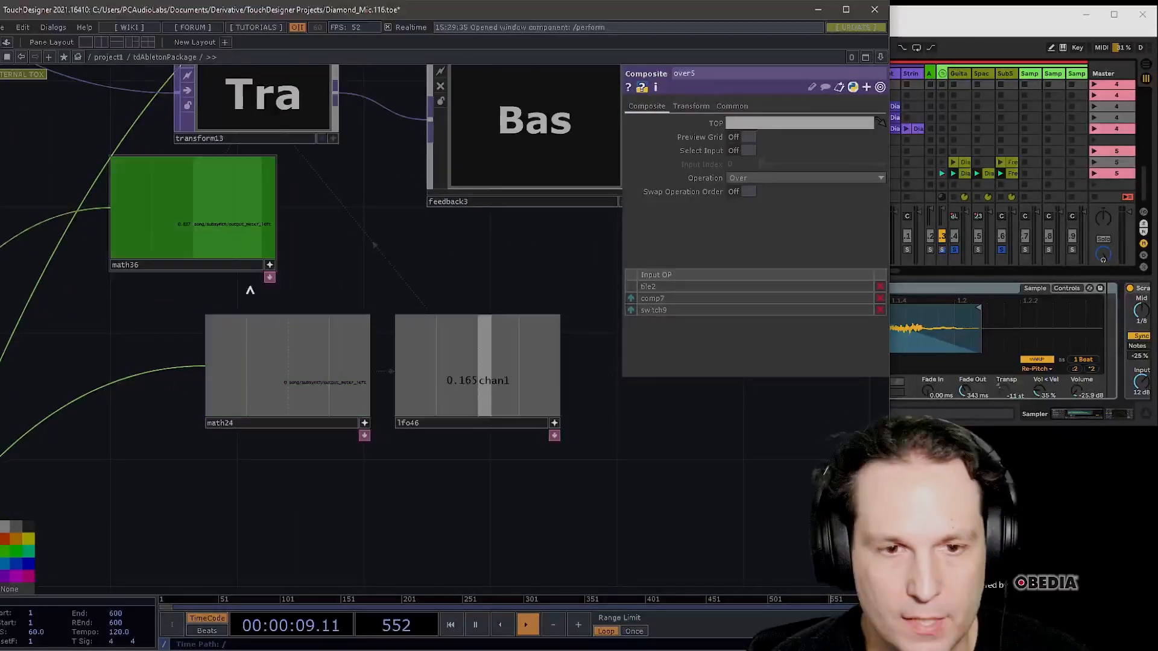
pyautogui.click(946, 36)
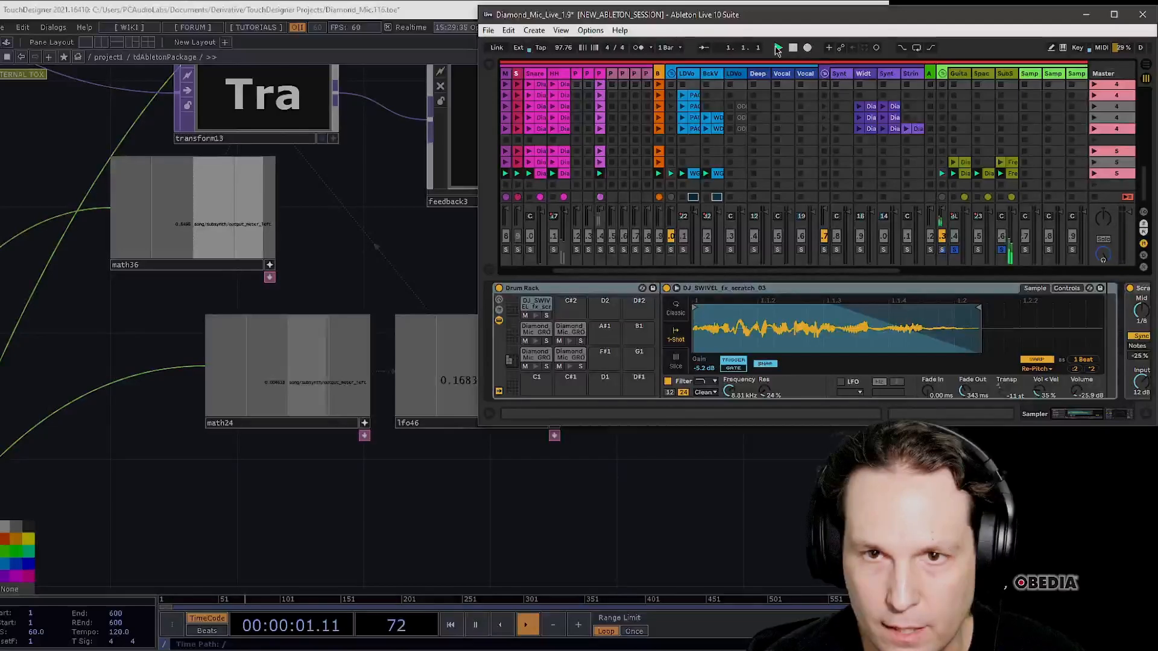
pyautogui.moveTo(363, 516); pyautogui.dragTo(364, 511)
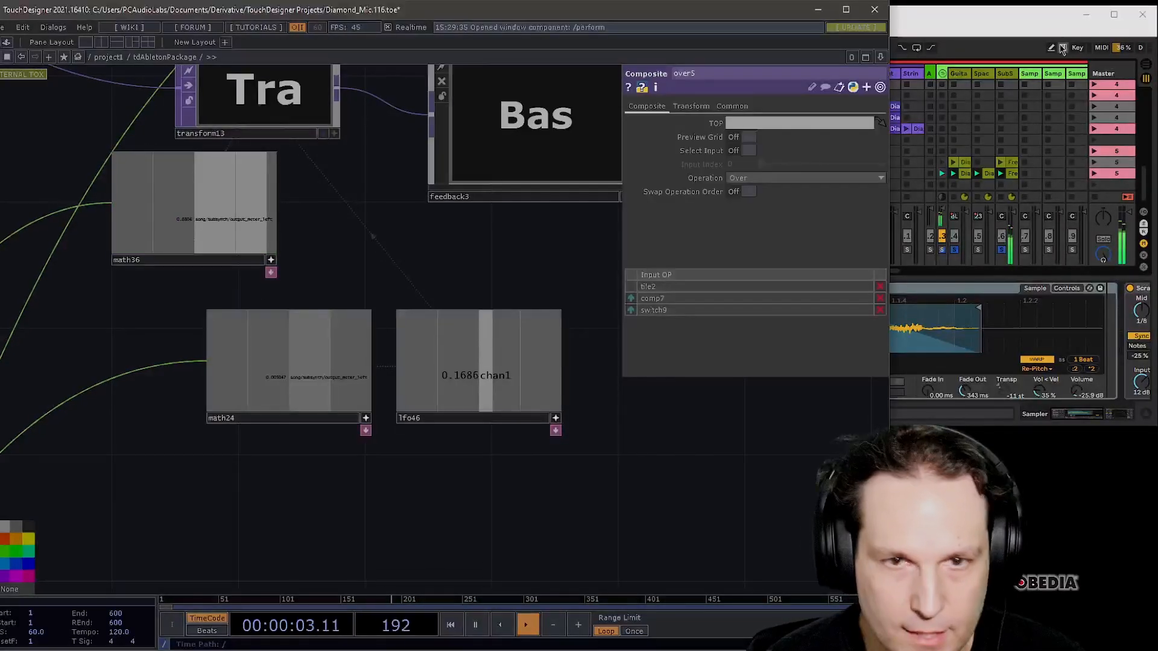
pyautogui.click(923, 37)
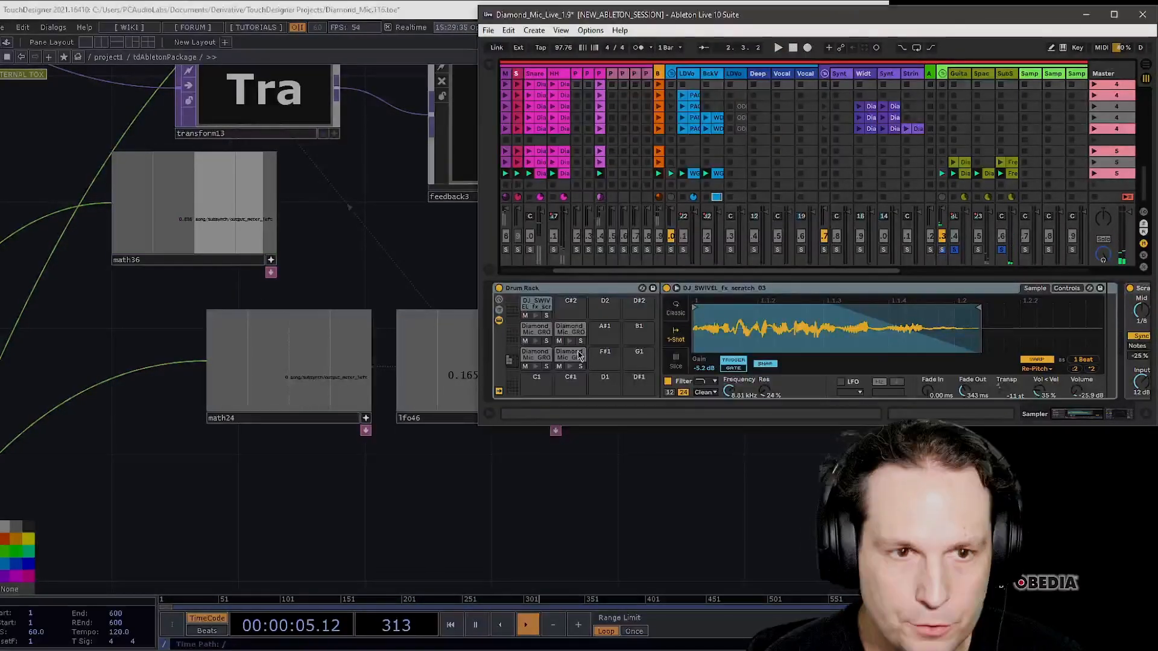
pyautogui.click(247, 490)
# - Inspect the parameters of math36, math24 and lfo46 in turn, including math24's range settings
pyautogui.moveTo(403, 545); pyautogui.dragTo(529, 602)
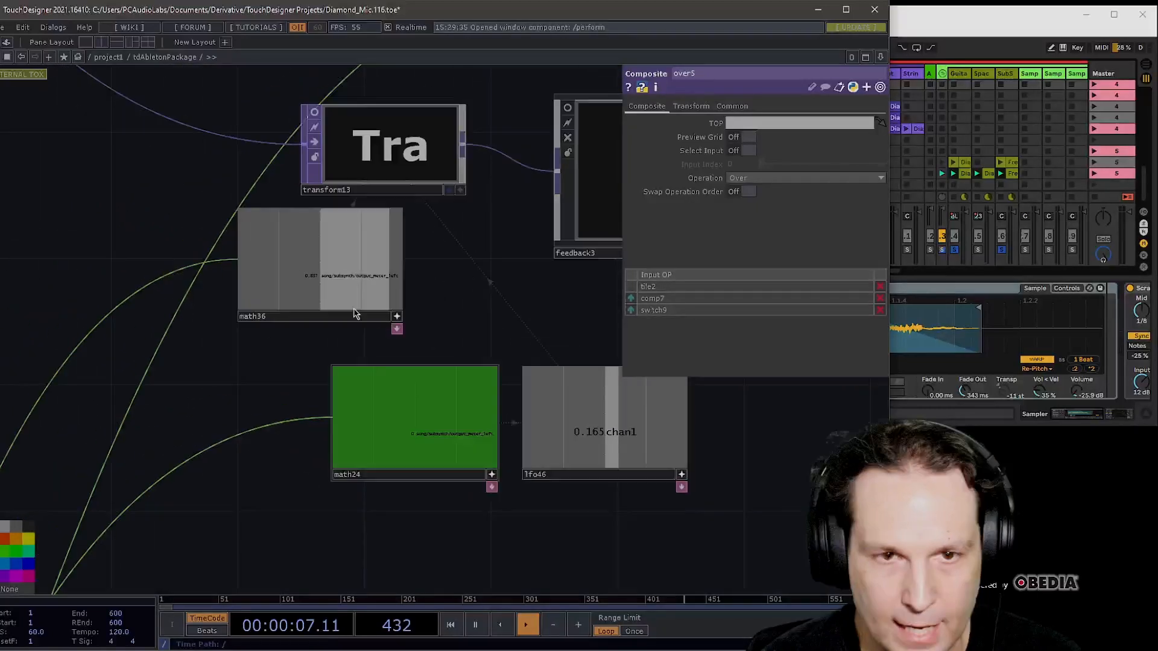
pyautogui.click(328, 323)
pyautogui.click(633, 107)
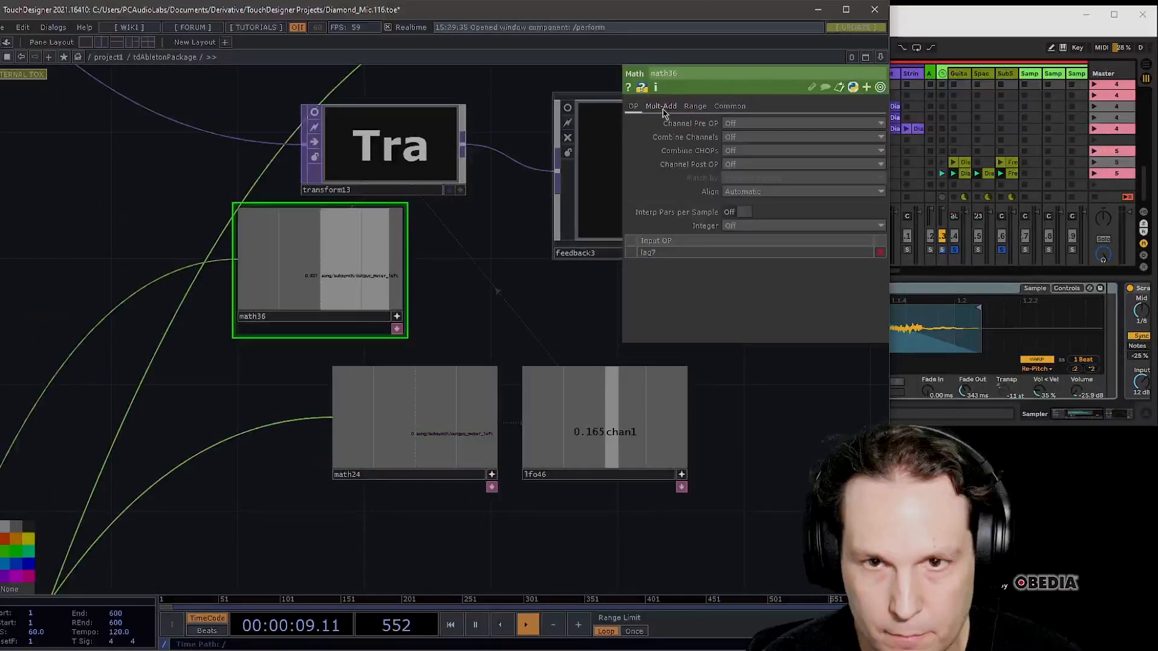
pyautogui.click(420, 481)
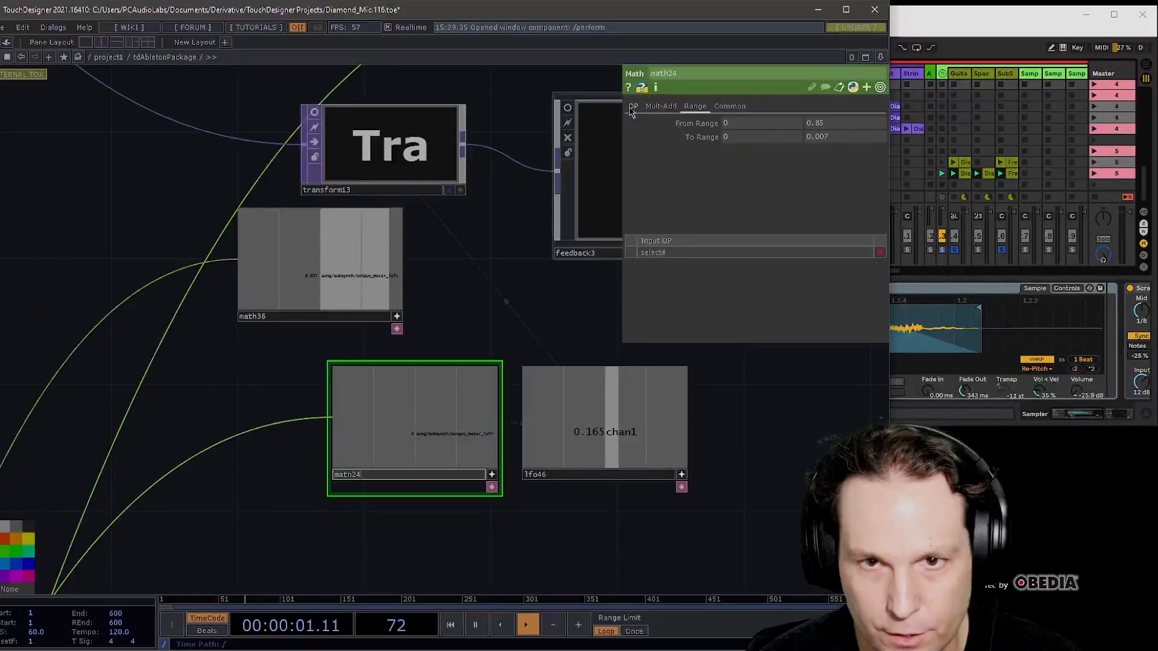
pyautogui.click(633, 108)
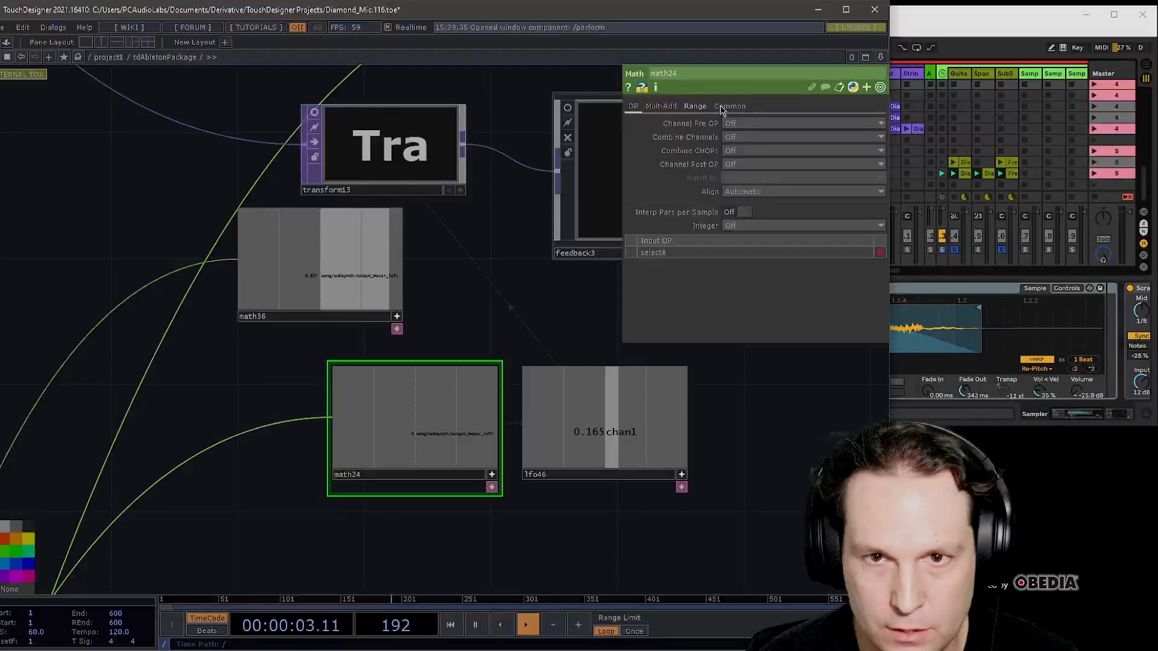
pyautogui.click(595, 479)
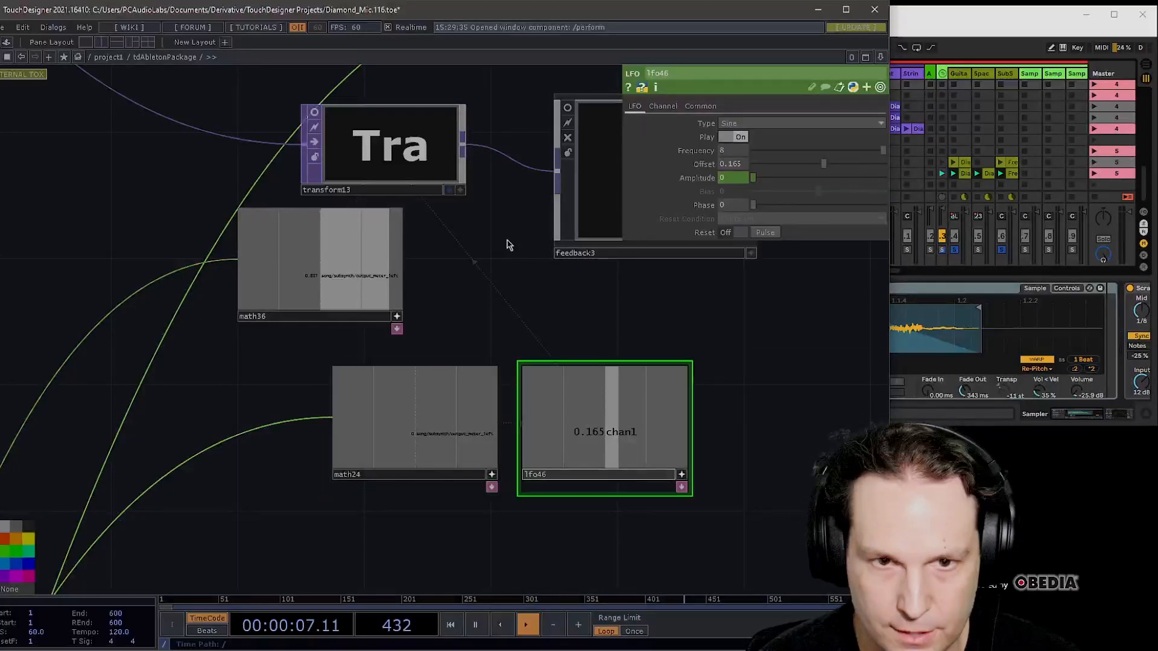
# - Select transform13, turn on its viewer, start playback in Ableton Live, and watch the artwork's scale and translation respond
pyautogui.click(396, 172)
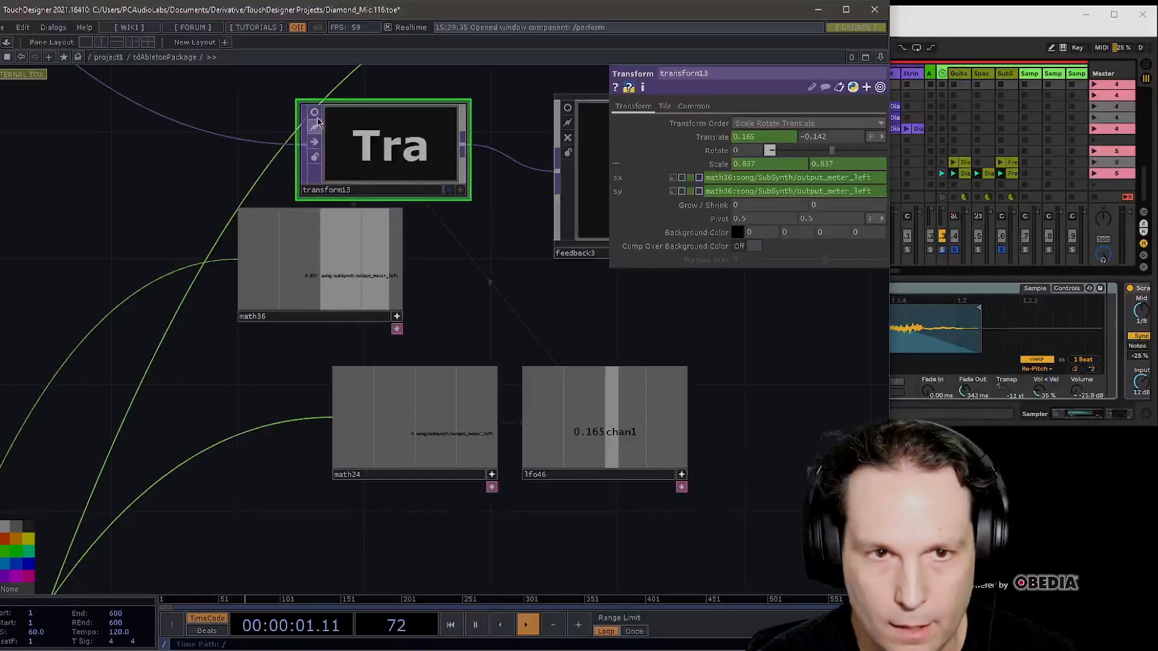
pyautogui.scroll(5, 333, 116)
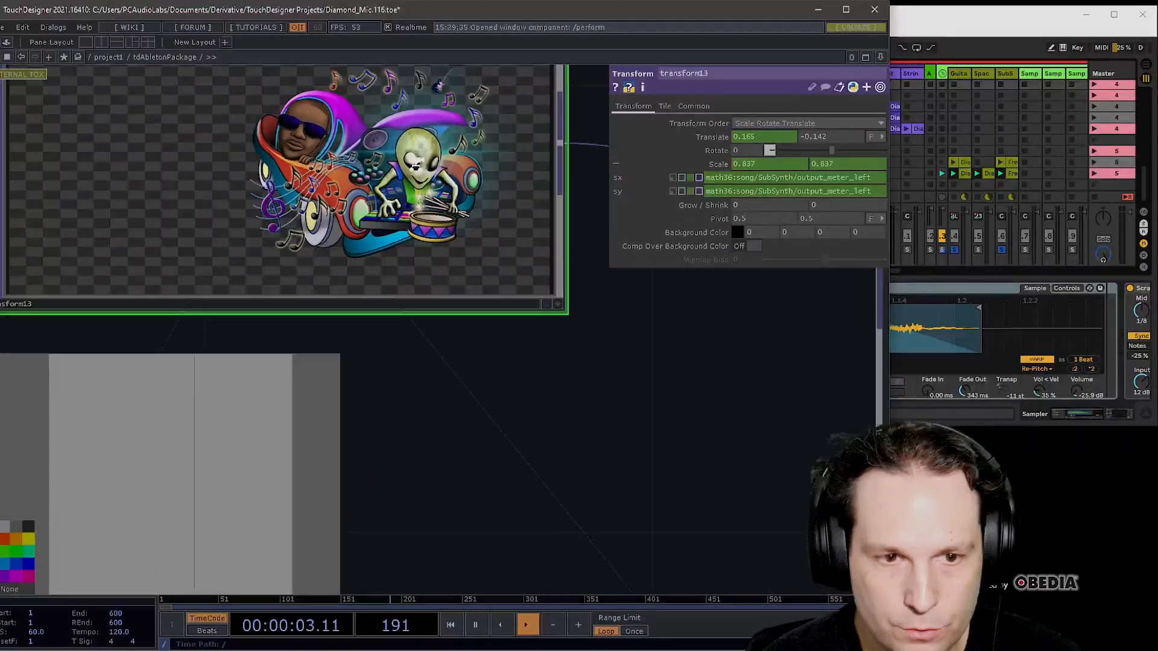
pyautogui.scroll(5, 366, 155)
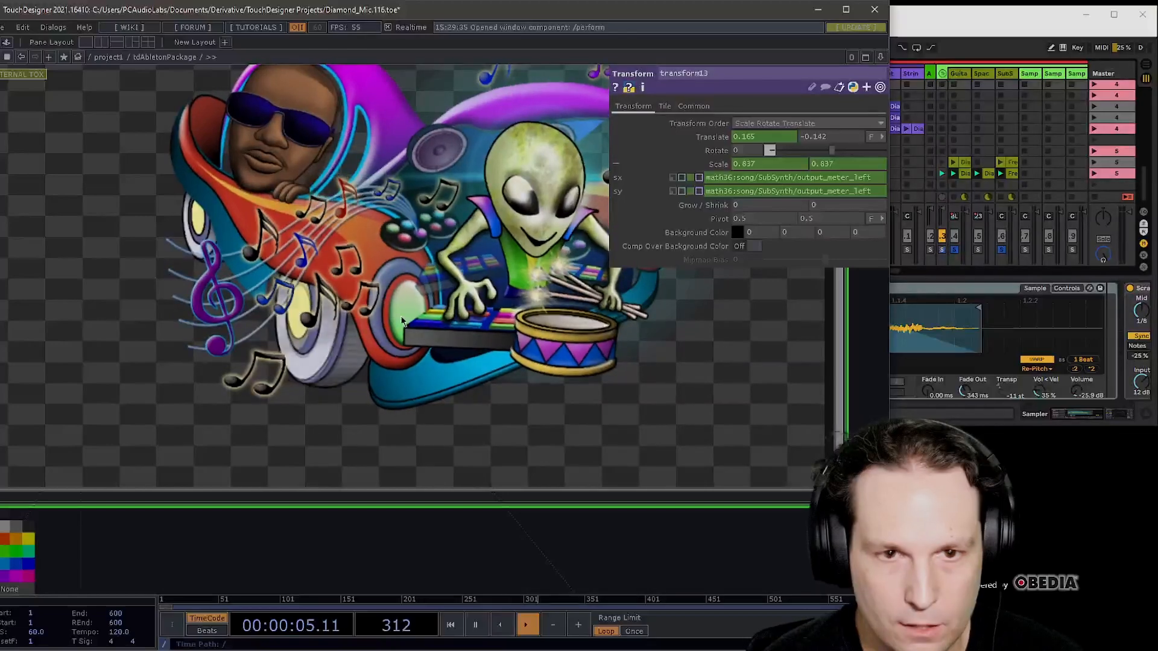
pyautogui.click(961, 17)
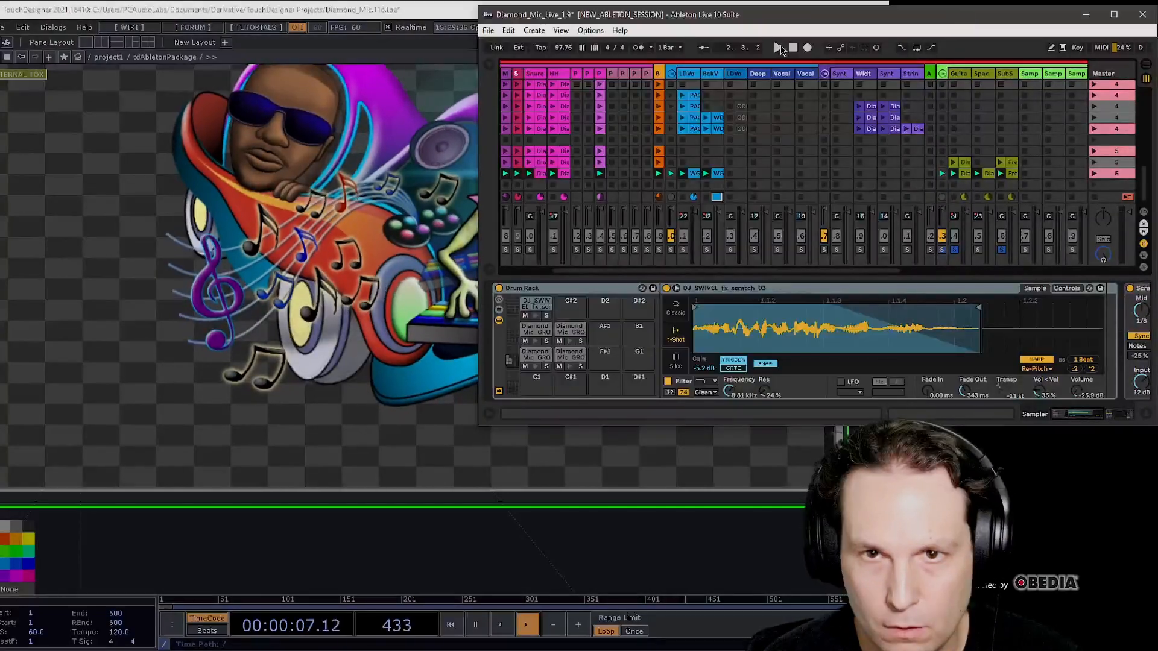
pyautogui.click(464, 23)
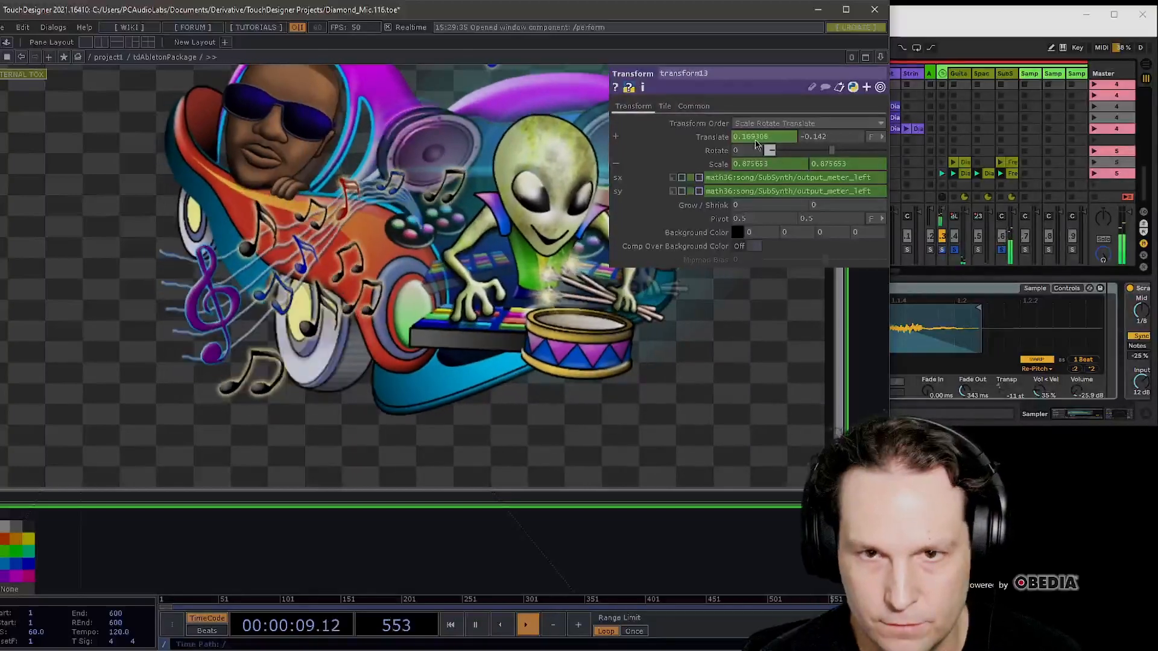
pyautogui.scroll(-2, 349, 328)
pyautogui.scroll(-2, 349, 327)
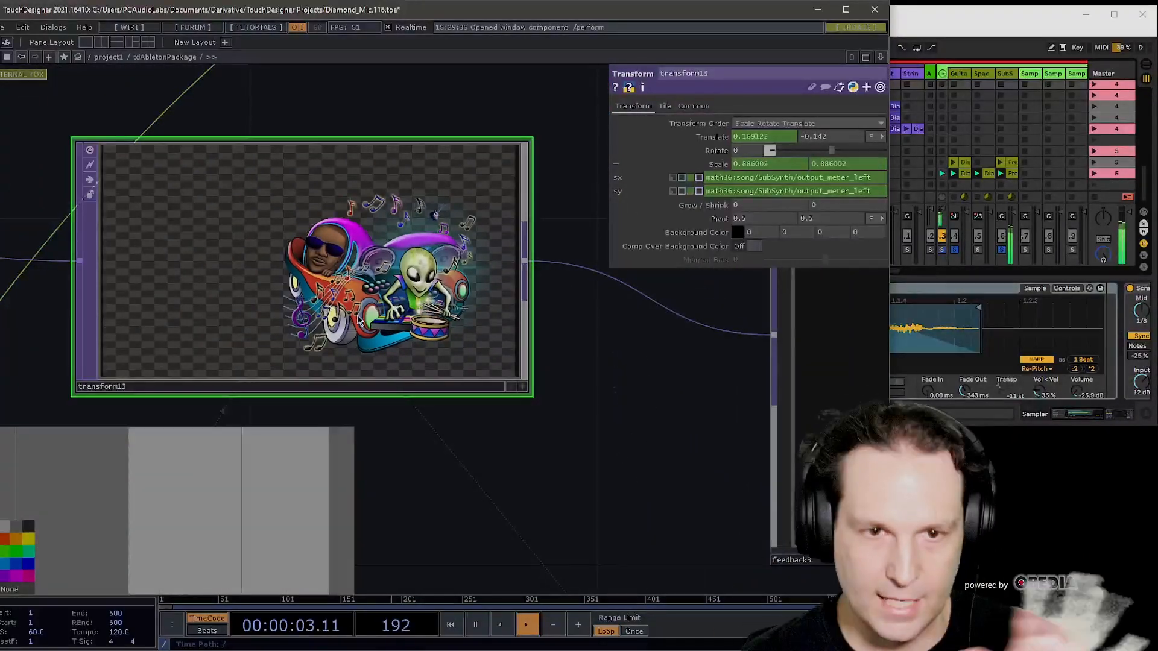
# - Select lfo46, watch its amplitude follow math24's SubSynth meter signal during playback, and stop playback in Ableton Live
pyautogui.scroll(-3, 353, 317)
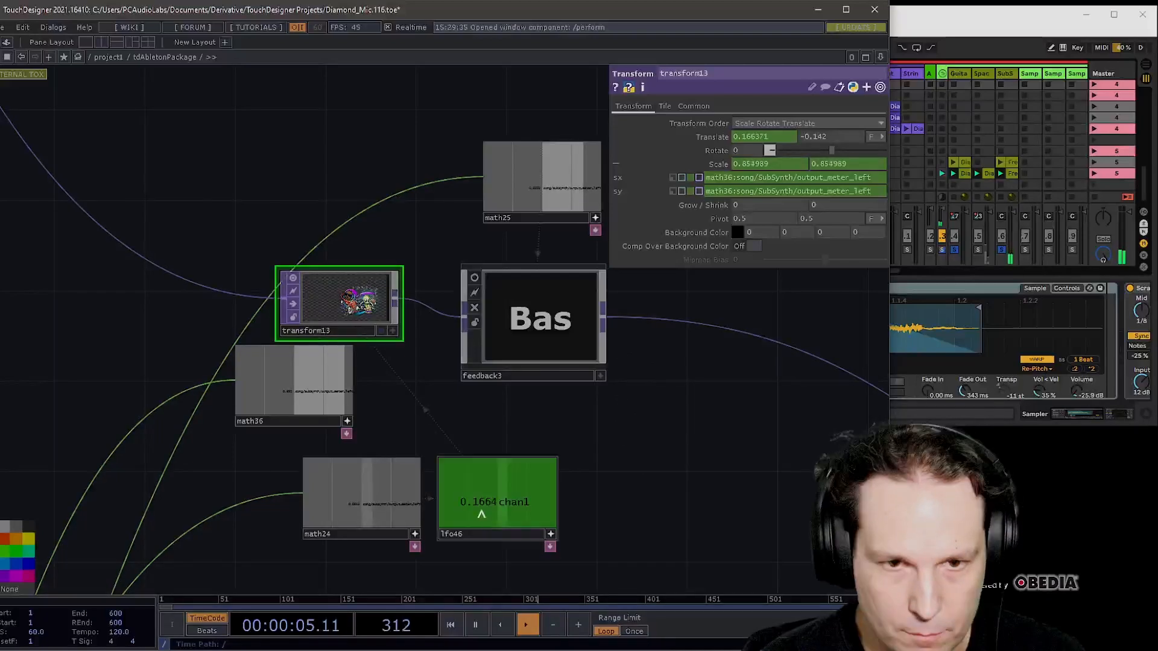
pyautogui.click(495, 539)
pyautogui.moveTo(609, 510); pyautogui.dragTo(489, 377)
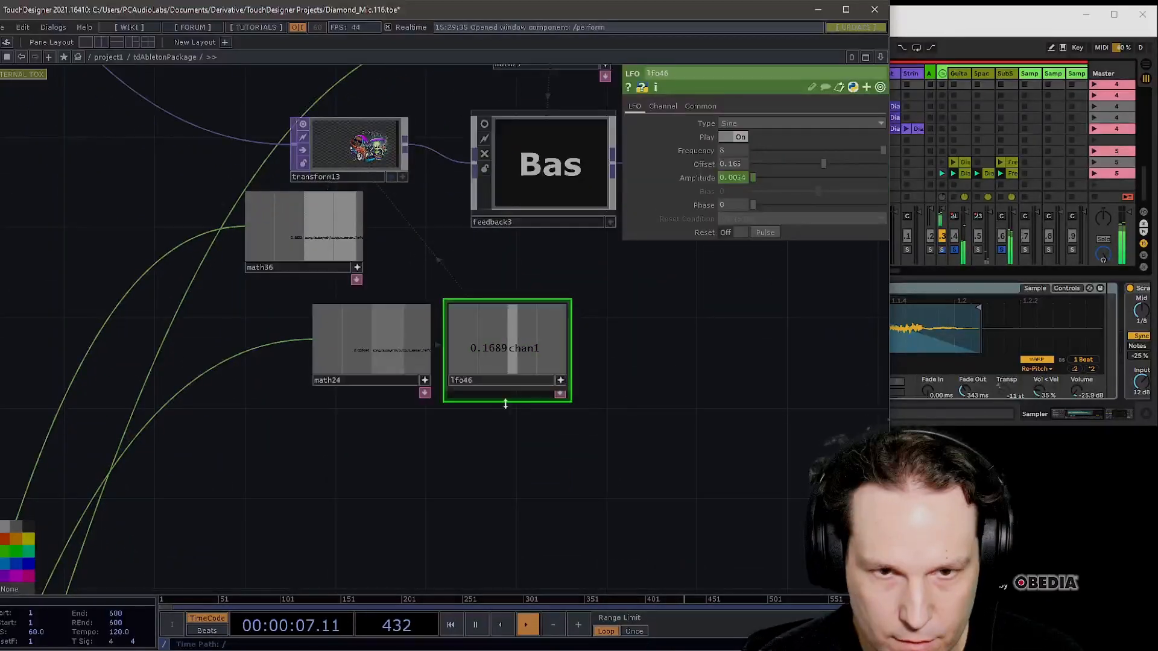
pyautogui.scroll(3, 505, 404)
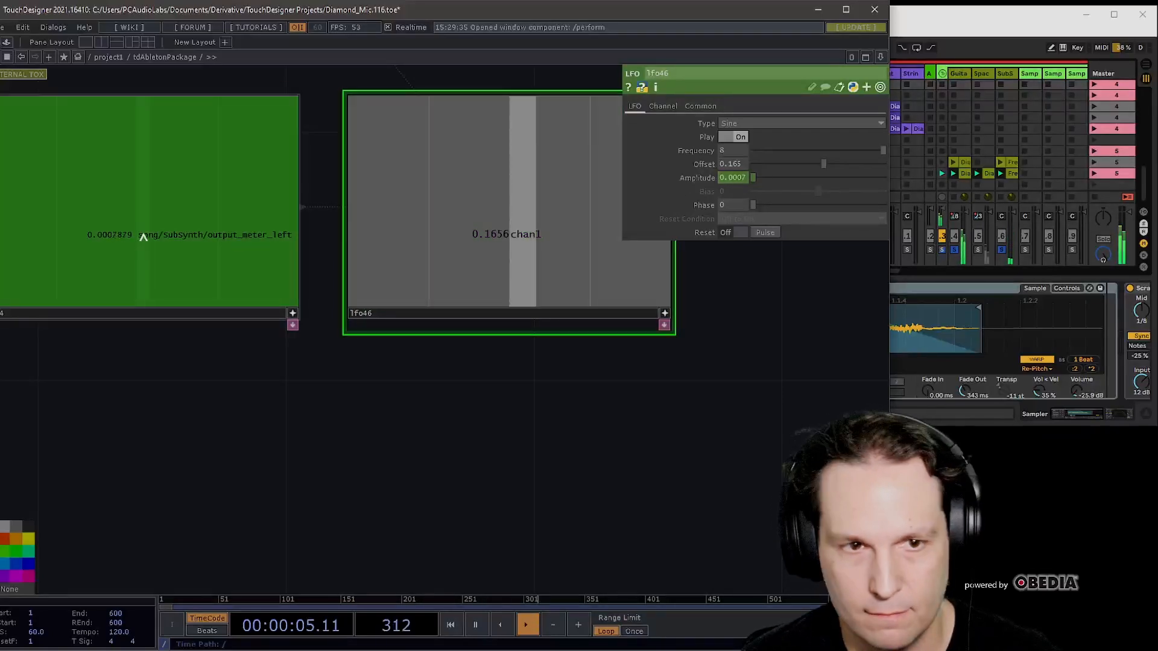
pyautogui.hotkey('alt', 'Tab')
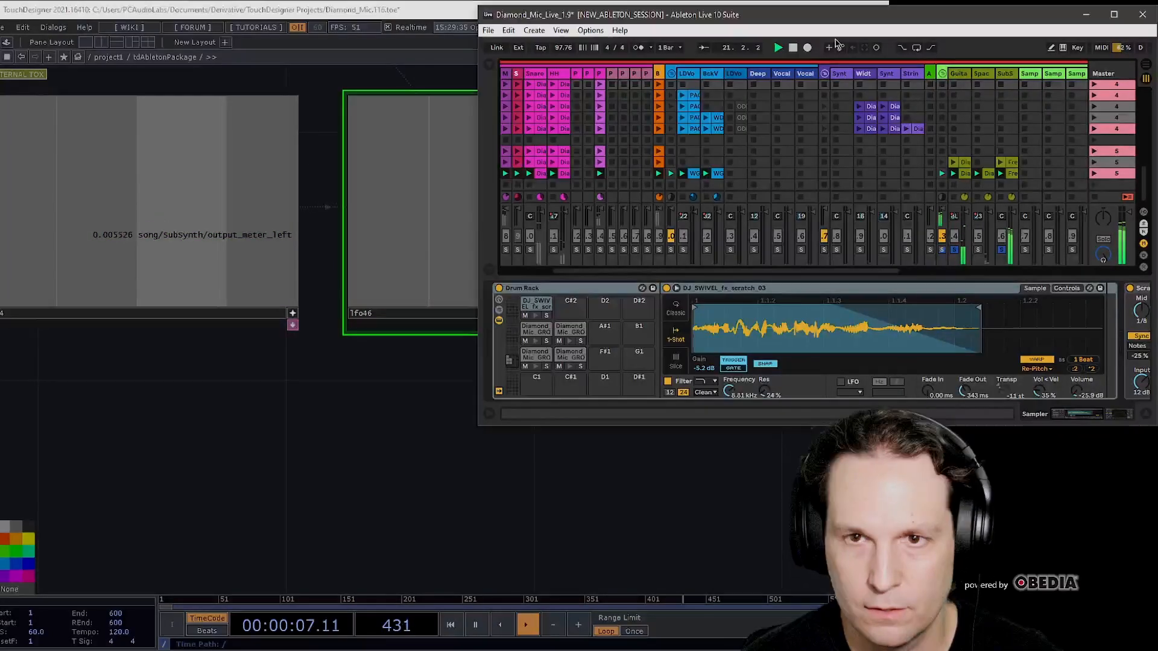
pyautogui.hotkey('alt', 'Tab')
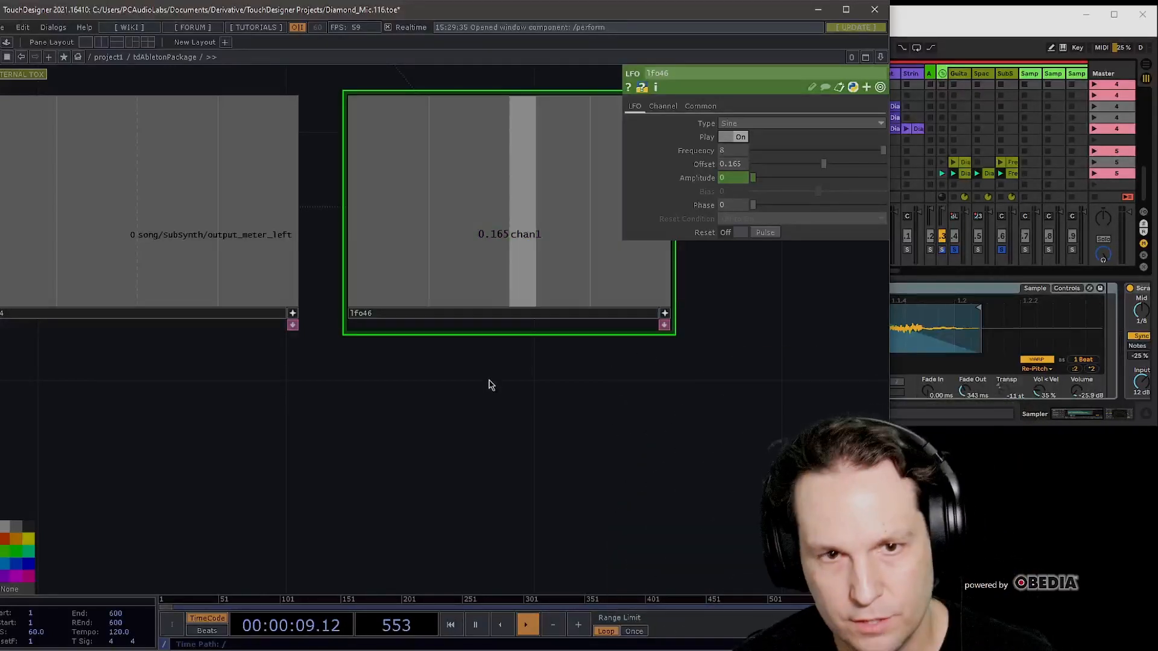
# - Examine transform13's character artwork up close with playback stopped
pyautogui.scroll(-5, 468, 465)
pyautogui.scroll(4, 254, 176)
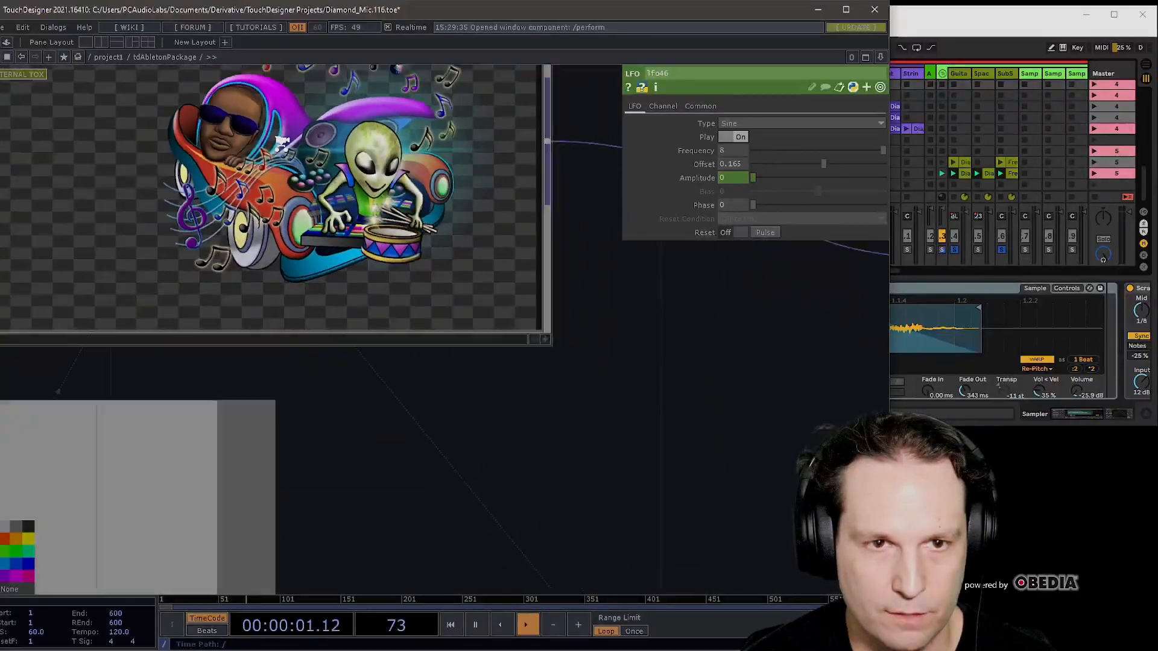
pyautogui.scroll(-6, 327, 248)
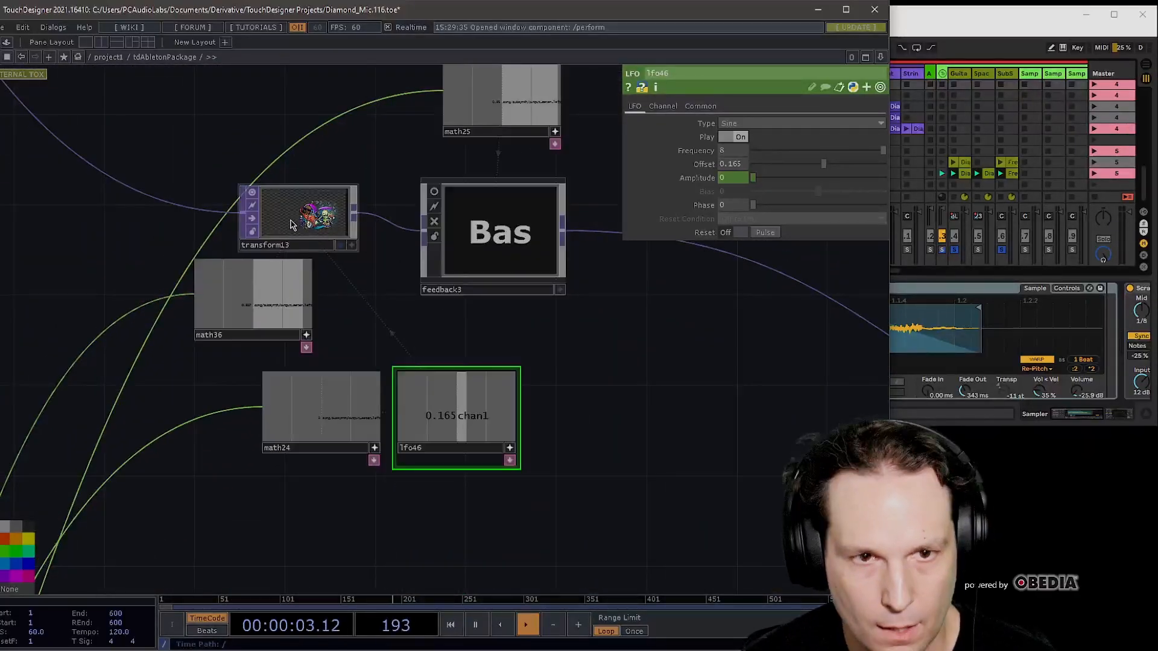
# - Locate level11 in the upstream part of the network and turn on its viewer
pyautogui.scroll(-8, 290, 224)
pyautogui.scroll(8, 400, 338)
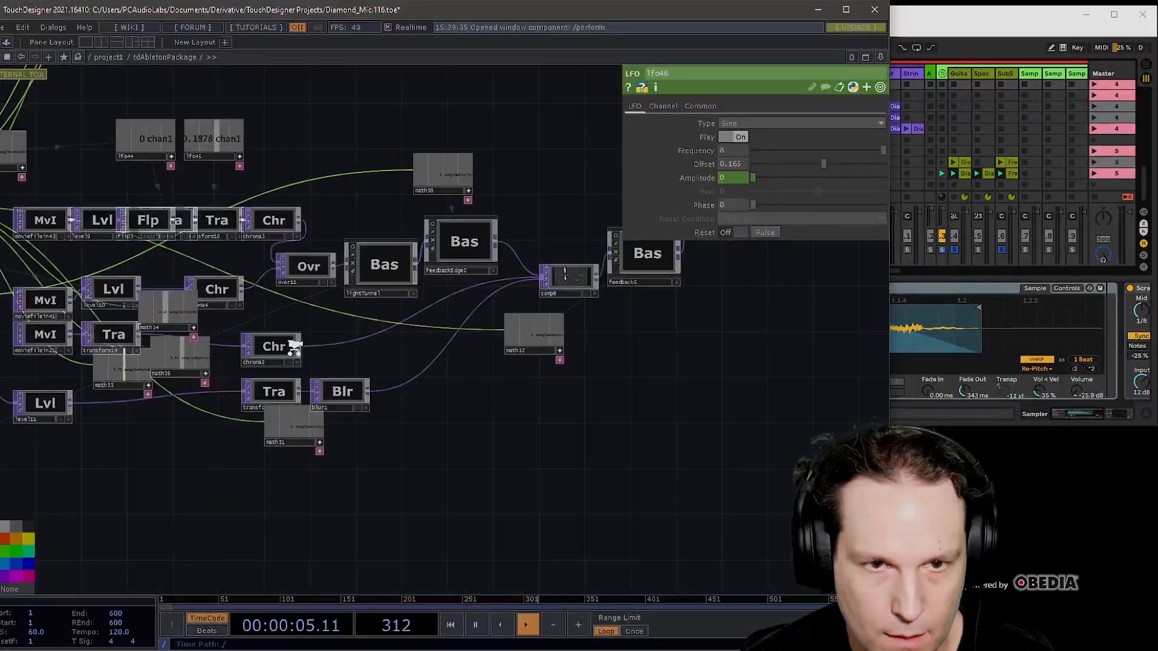
pyautogui.scroll(-6, 294, 347)
pyautogui.scroll(8, 240, 403)
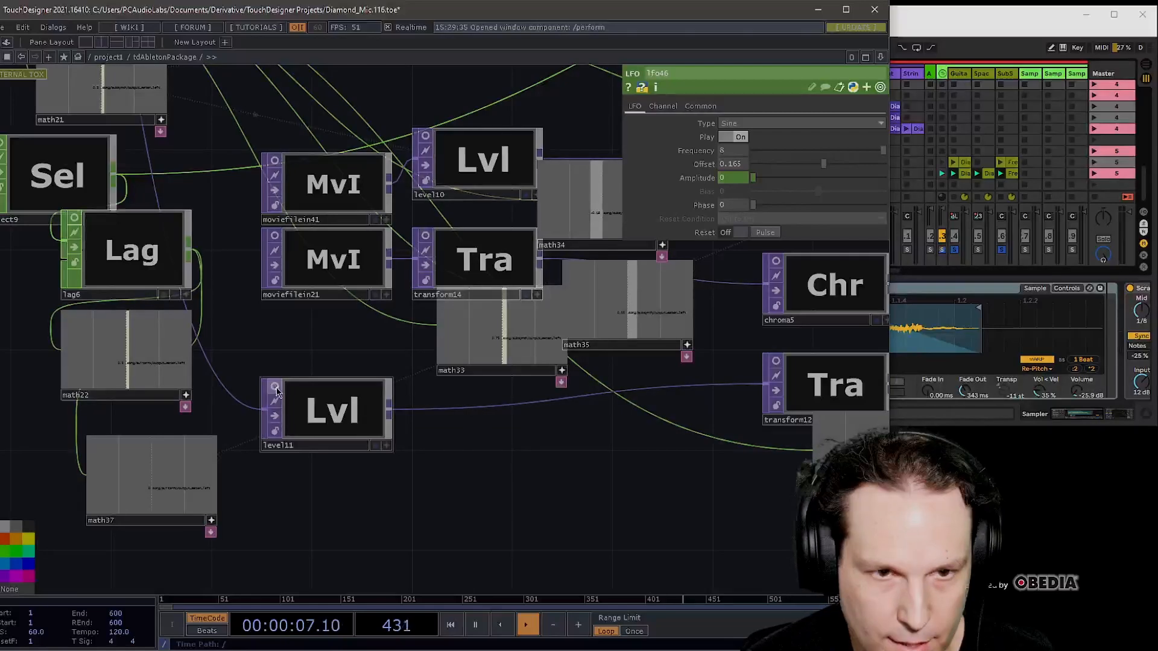
pyautogui.scroll(5, 279, 376)
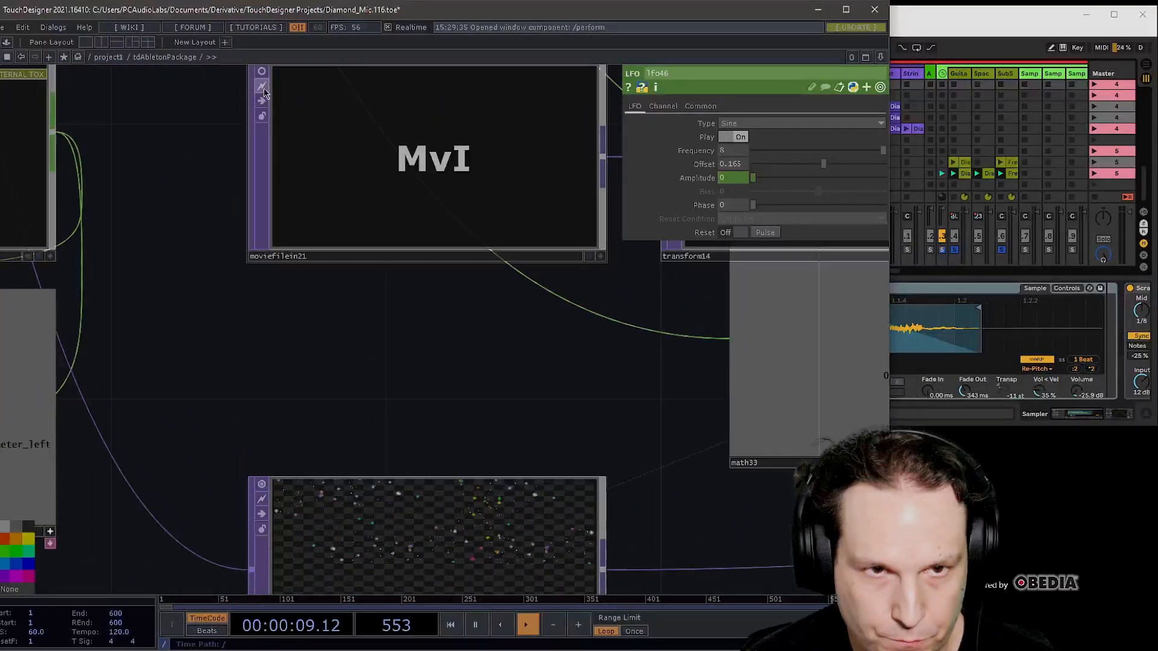
# - Turn on the viewers of moviefilein21 and moviefilein41 to preview their source clips
pyautogui.click(263, 72)
pyautogui.moveTo(328, 403); pyautogui.dragTo(155, 380)
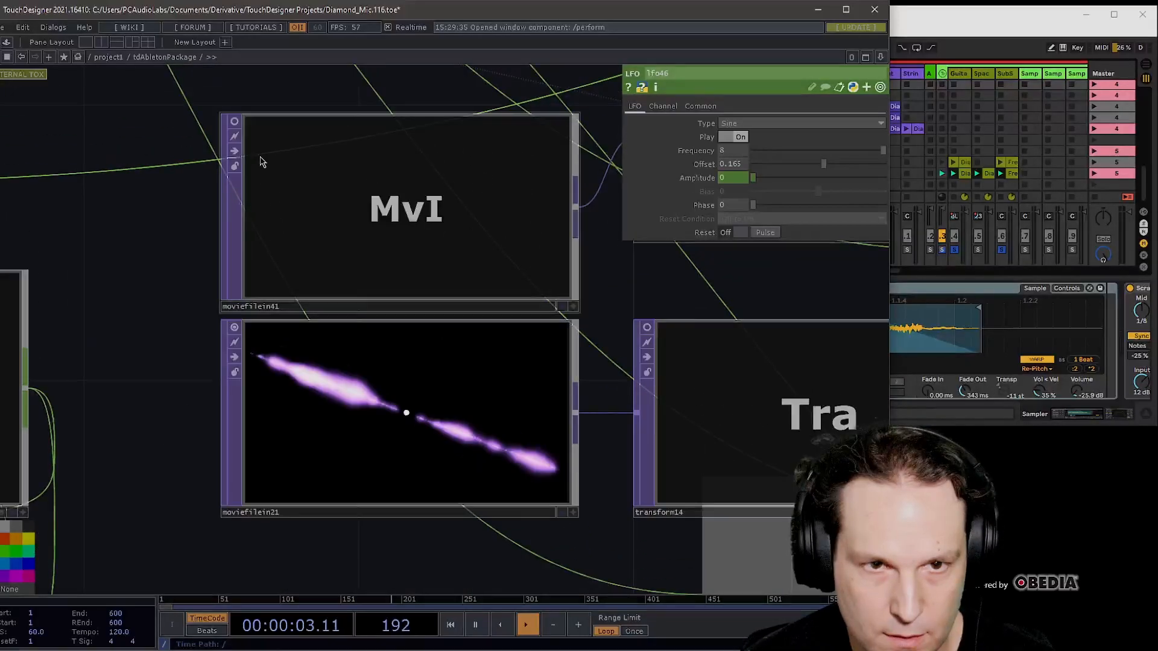
pyautogui.click(234, 122)
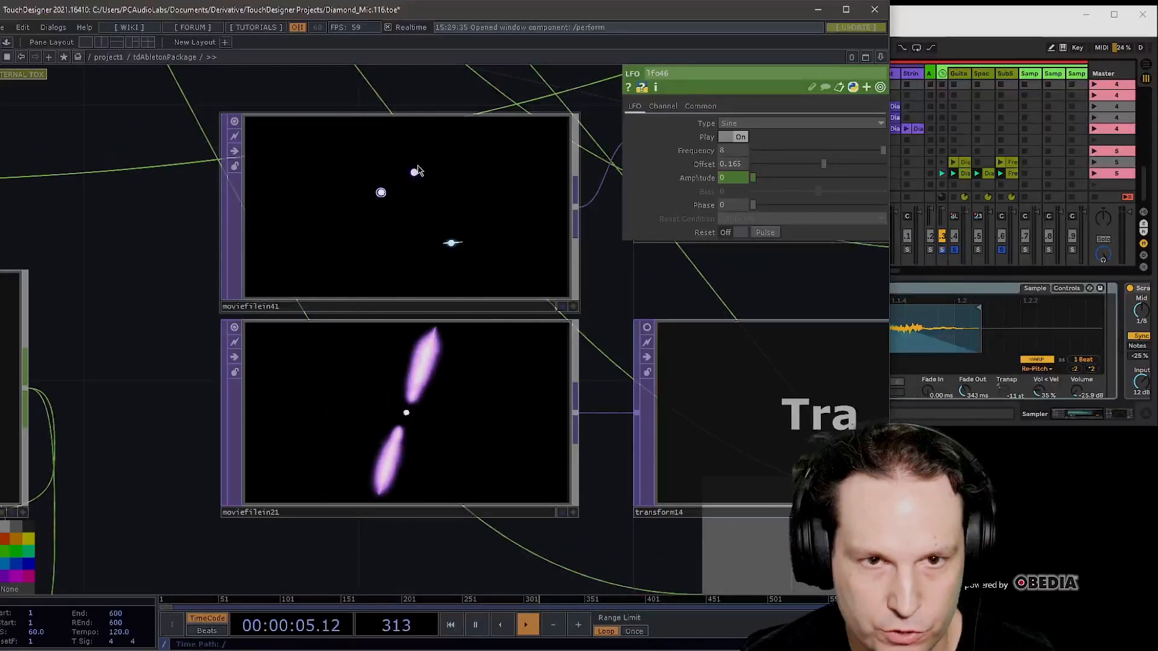
# - Turn on the viewers of level10 and transform14 to preview their processed clips
pyautogui.scroll(-5, 65, 181)
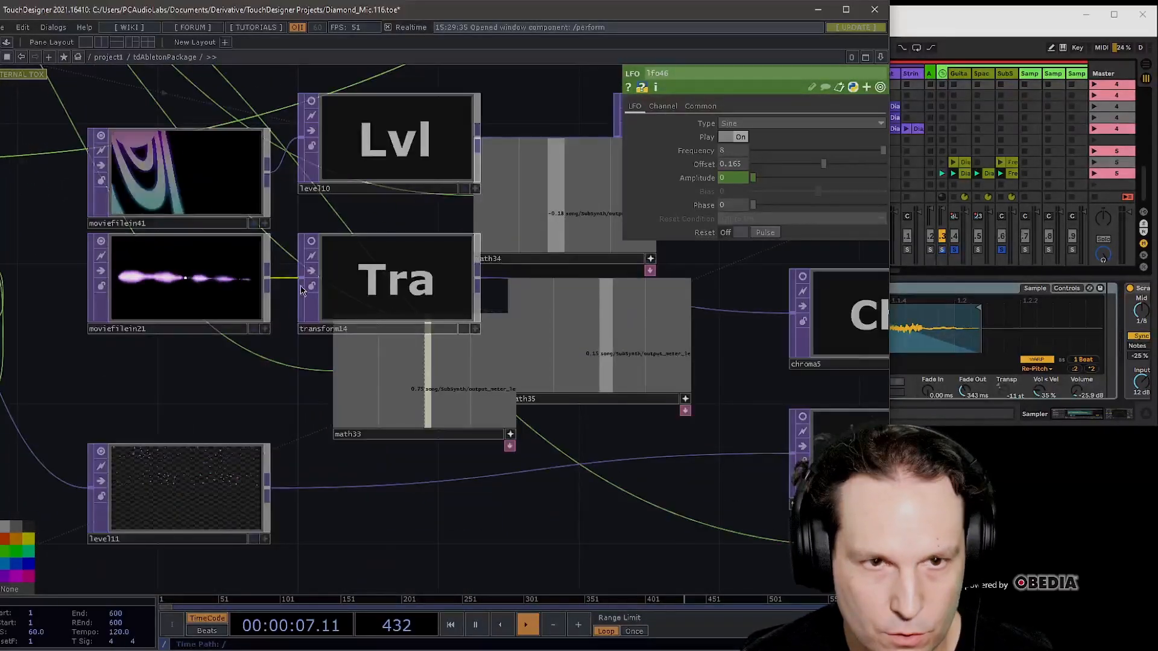
pyautogui.click(312, 242)
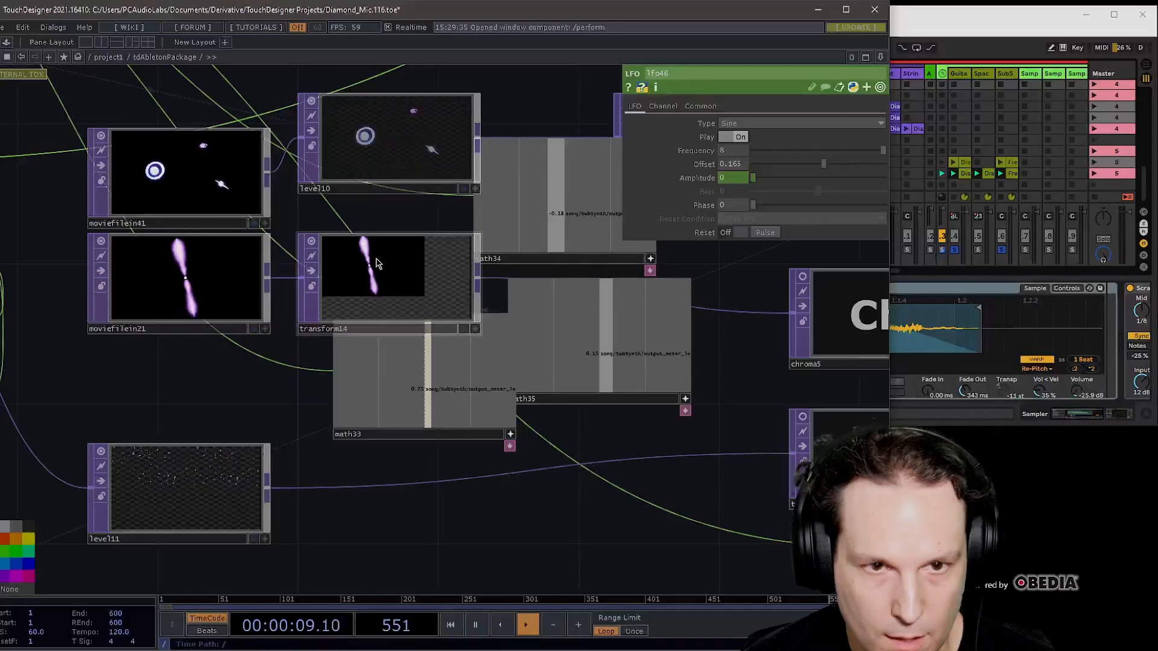
pyautogui.scroll(-3, 376, 263)
pyautogui.moveTo(384, 487); pyautogui.dragTo(185, 519)
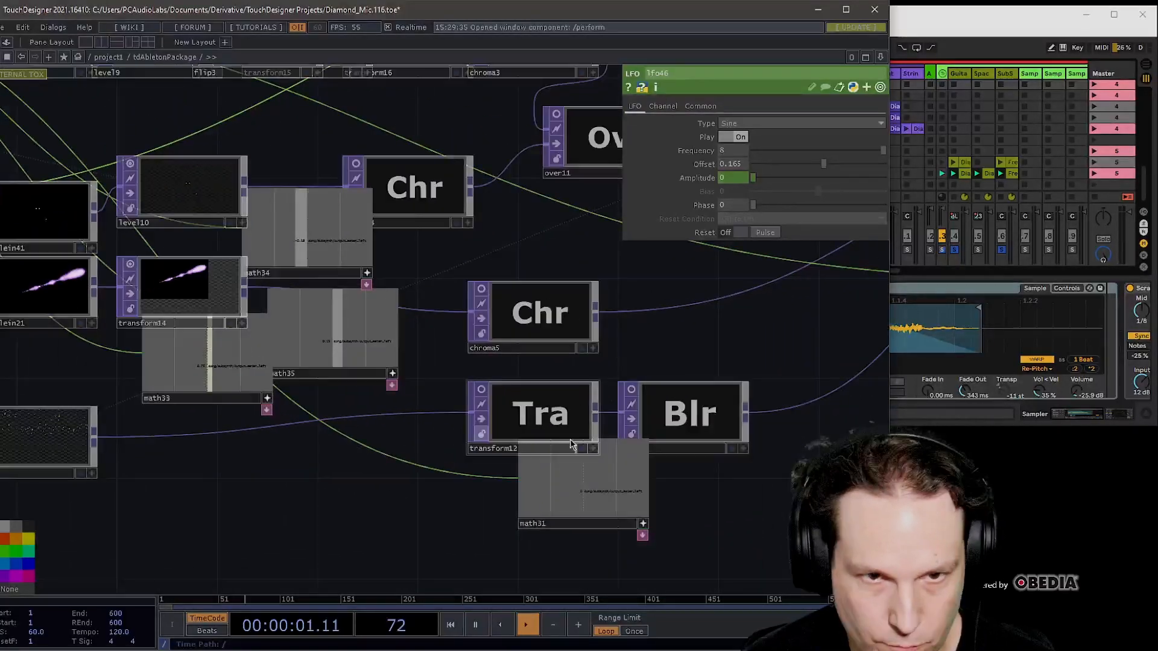
# - Start playback in Ableton Live and examine transform14's output up close in TouchDesigner
pyautogui.click(963, 38)
pyautogui.press('space')
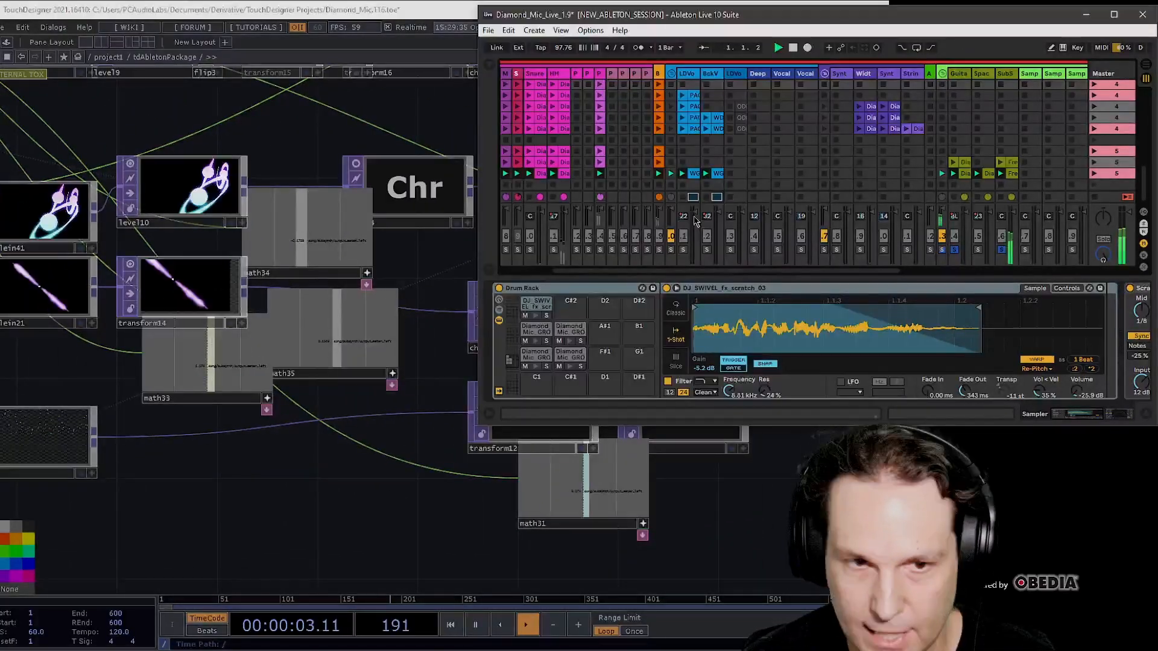
pyautogui.click(295, 504)
pyautogui.scroll(4, 175, 284)
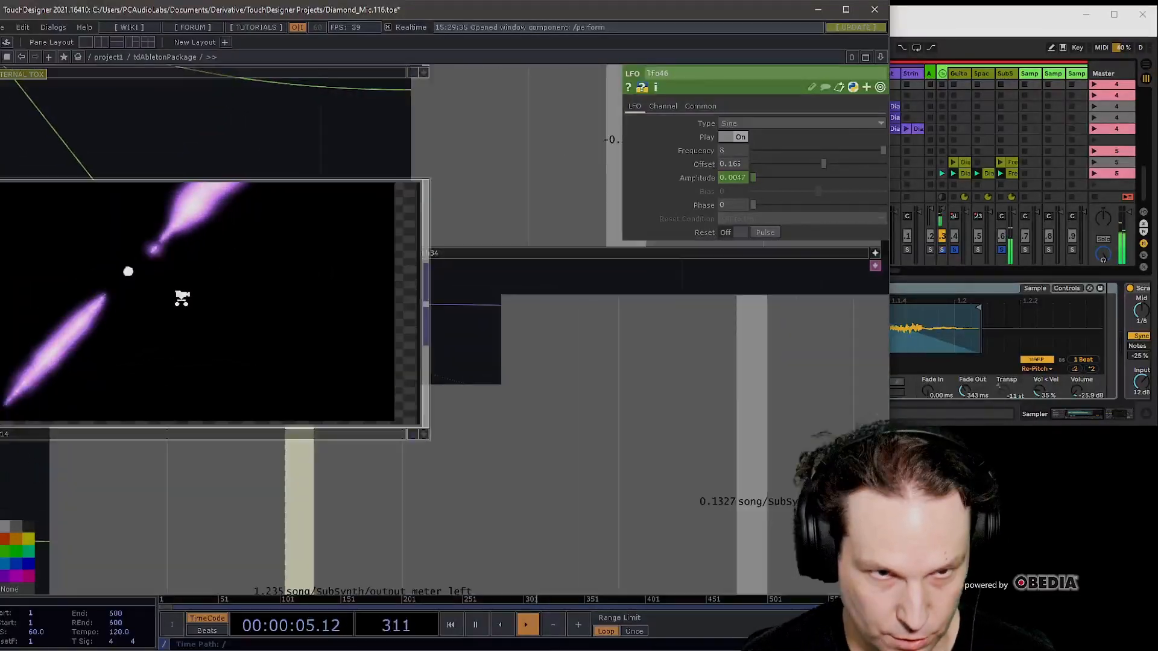
pyautogui.scroll(-7, 181, 297)
# - Select chroma4, and turn on over11's viewer to examine its composited output up close
pyautogui.scroll(3, 323, 249)
pyautogui.click(344, 233)
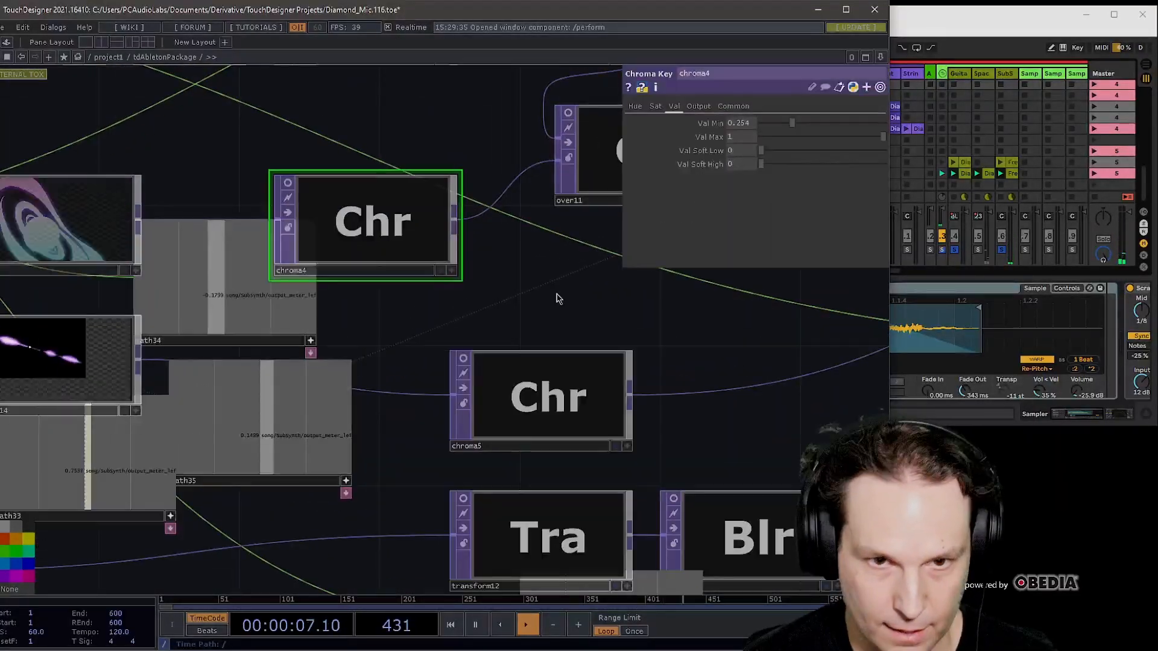
pyautogui.moveTo(556, 118); pyautogui.dragTo(312, 153)
pyautogui.scroll(2, 372, 174)
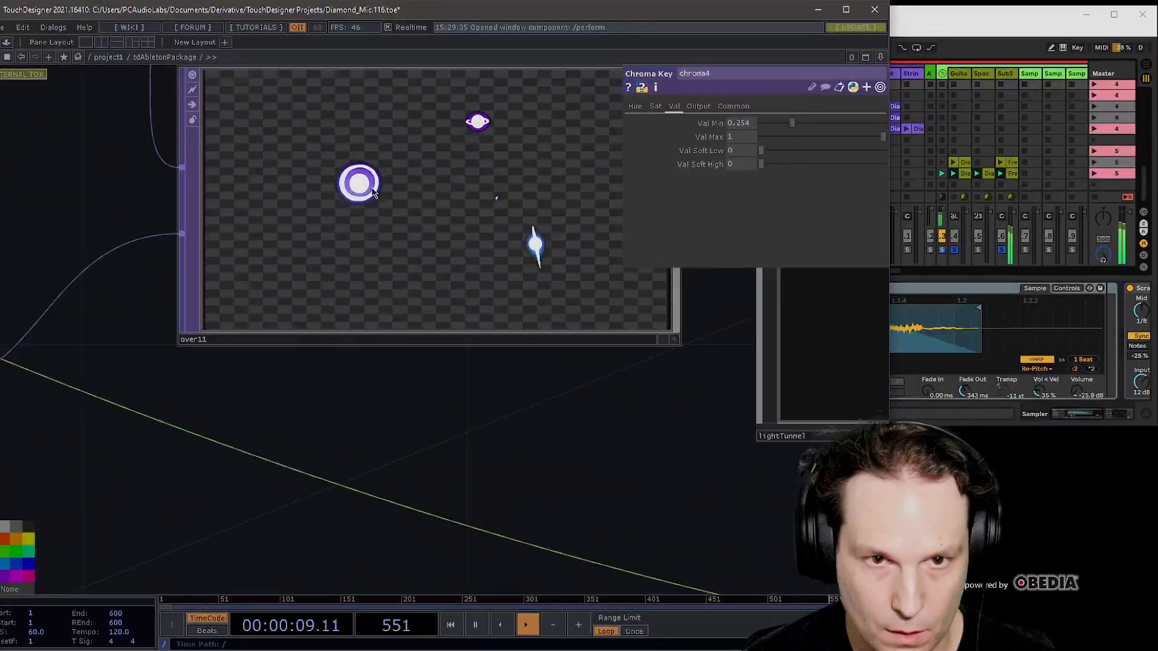
pyautogui.scroll(-6, 377, 201)
# - Turn on the viewers of flip3, level9 and transform15 in the upper branch of the network
pyautogui.scroll(1, 429, 258)
pyautogui.scroll(2, 311, 260)
pyautogui.scroll(4, 311, 261)
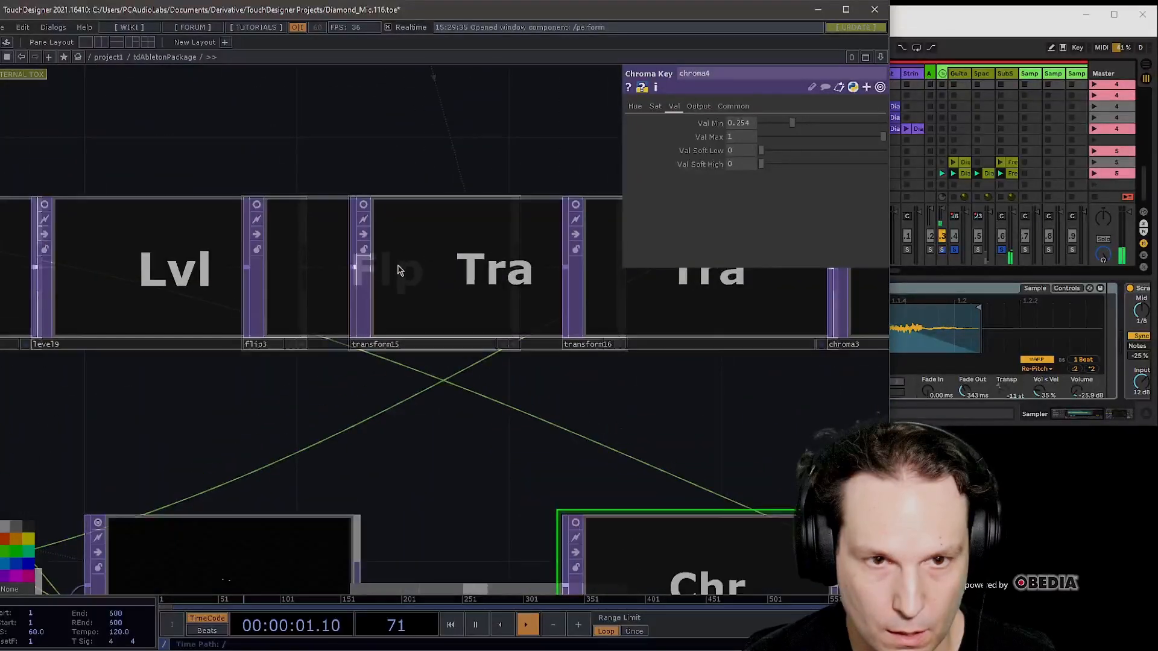
pyautogui.click(458, 236)
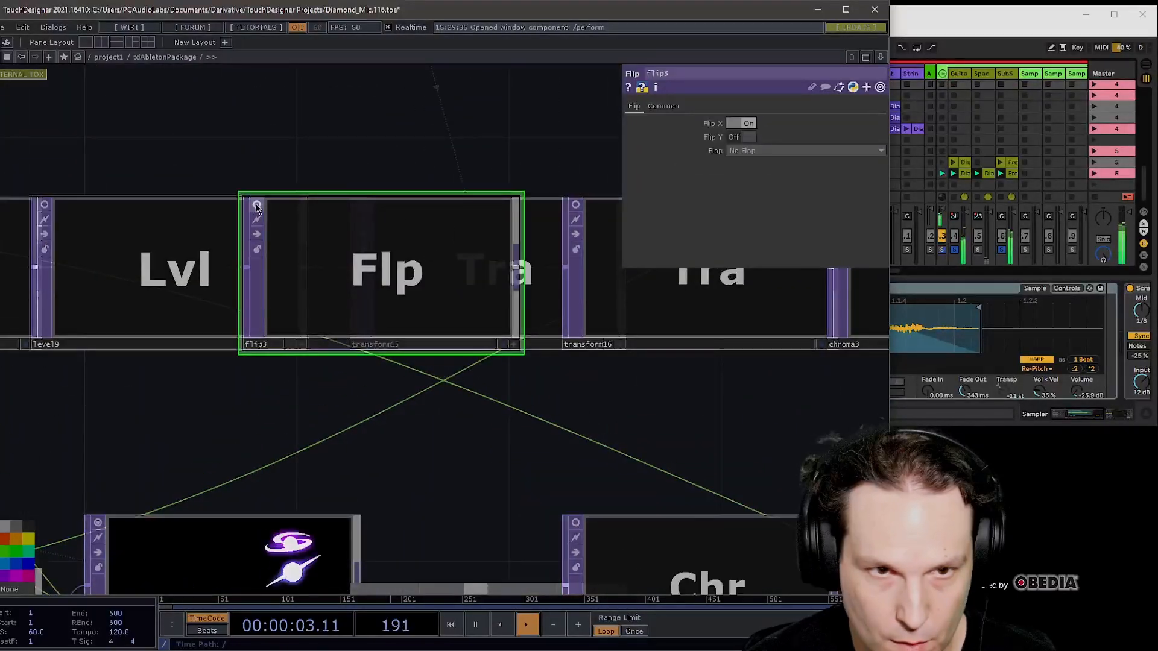
pyautogui.click(67, 217)
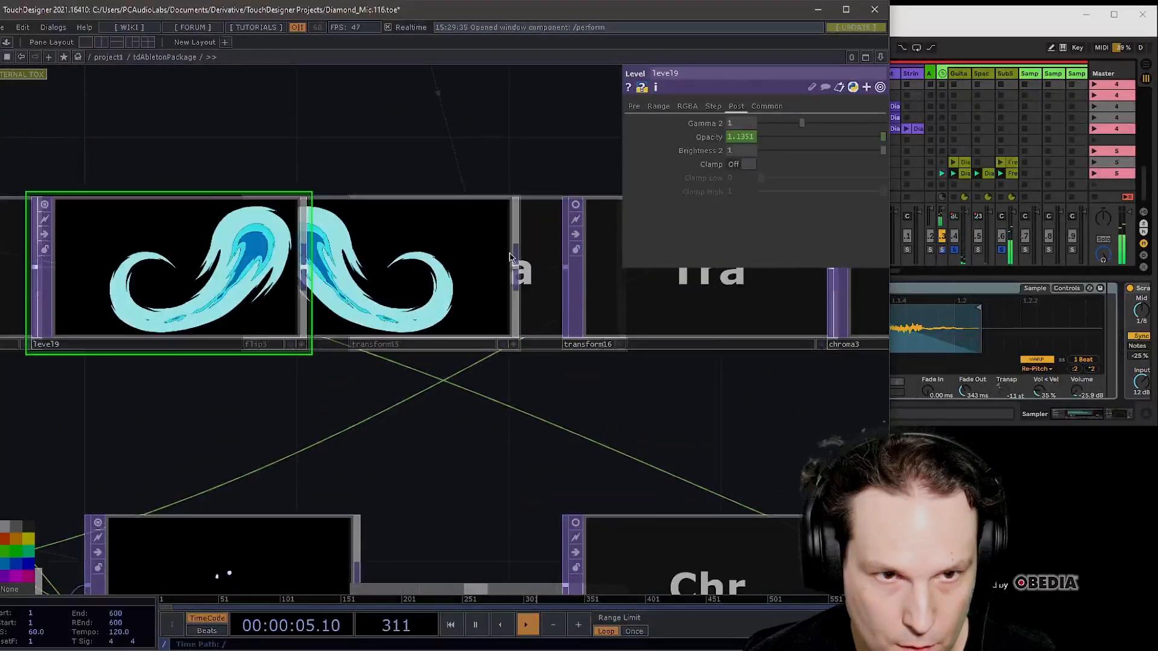
pyautogui.click(362, 222)
pyautogui.click(365, 205)
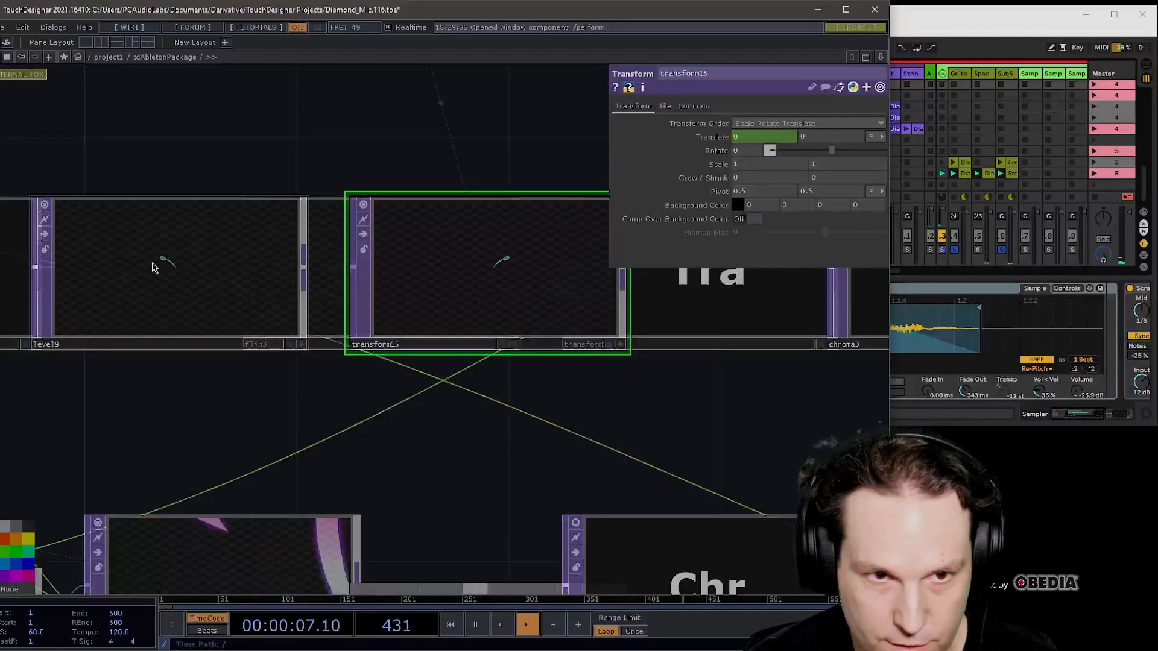
# - Stop playback in Ableton Live and return to the TouchDesigner network
pyautogui.click(967, 53)
pyautogui.click(794, 48)
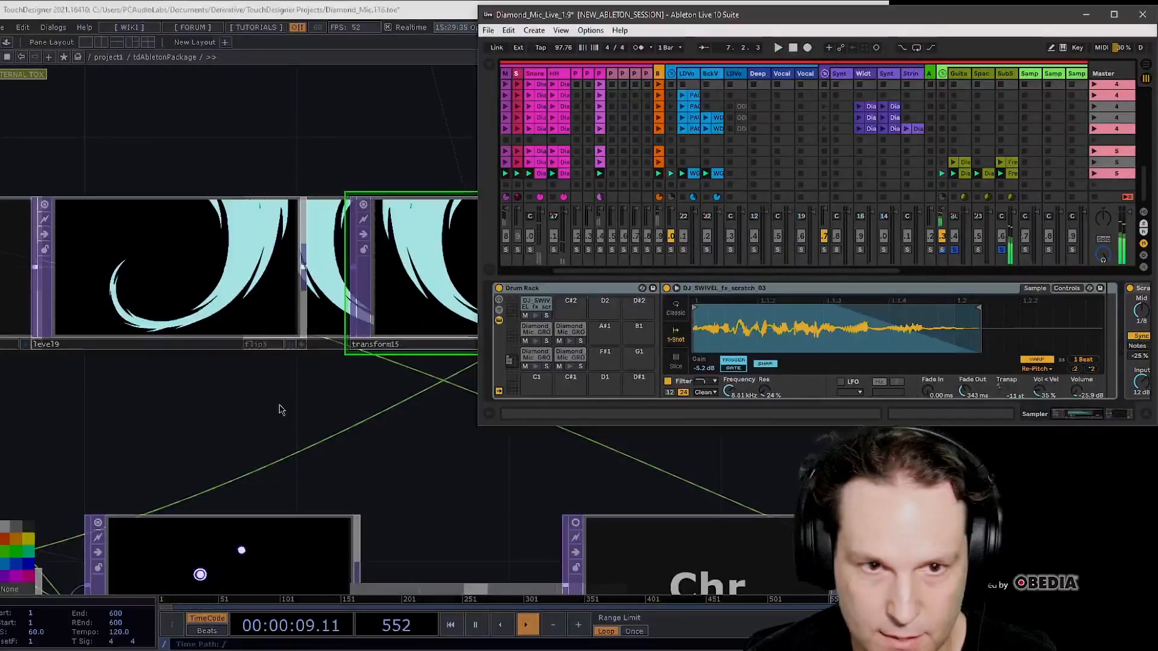
pyautogui.moveTo(279, 408); pyautogui.dragTo(106, 295)
pyautogui.click(82, 208)
# - Select chroma3 and transform16 and turn on both of their viewers
pyautogui.scroll(-5, 107, 295)
pyautogui.scroll(5, 344, 279)
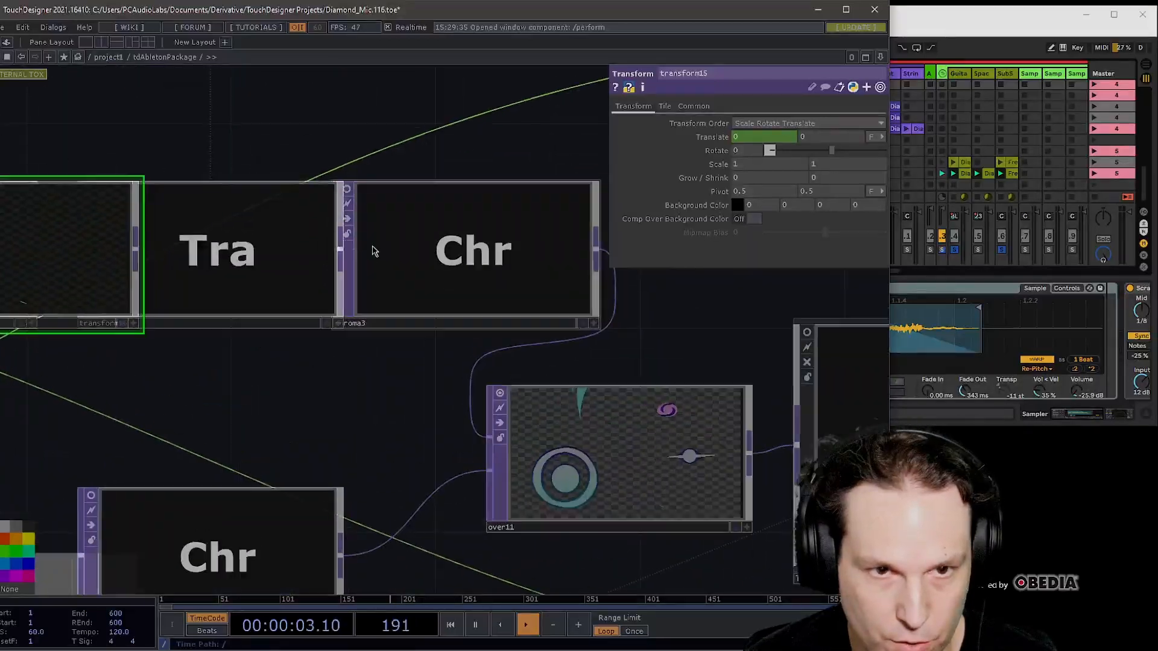
pyautogui.click(356, 190)
pyautogui.click(348, 185)
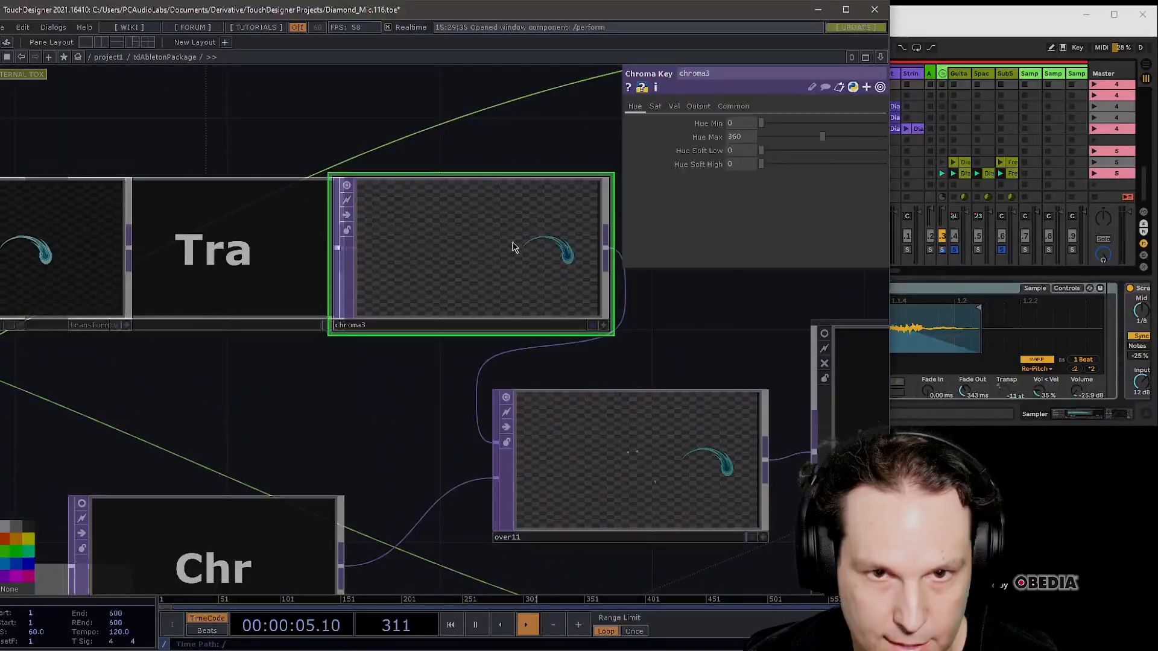
pyautogui.click(241, 283)
pyautogui.click(82, 185)
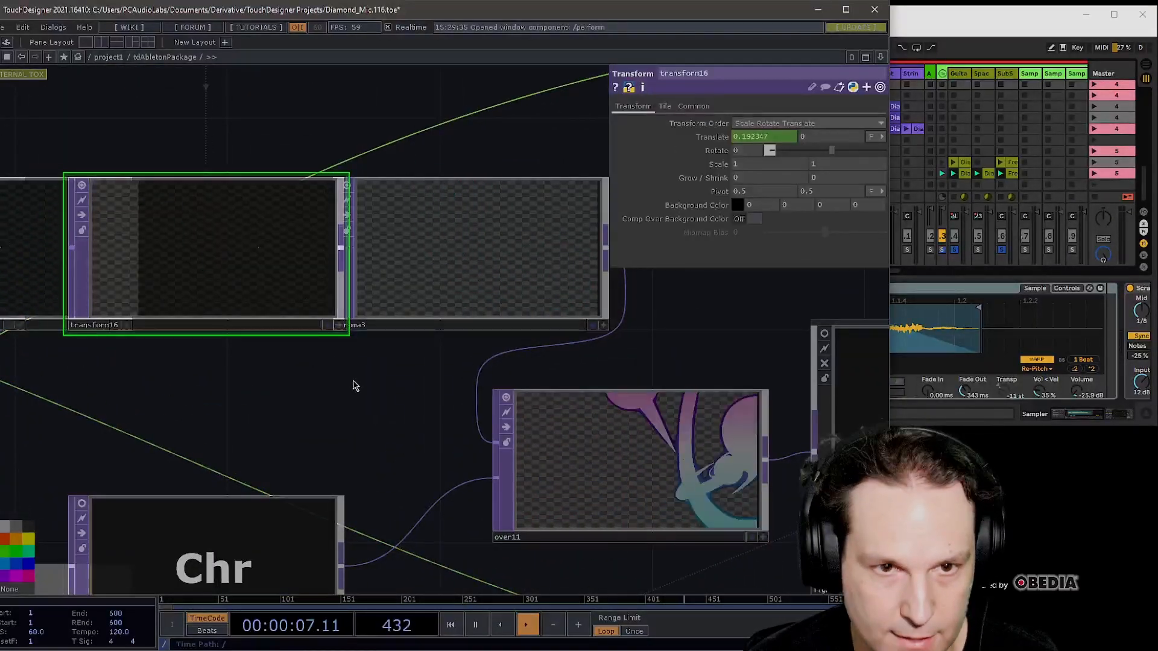
# - Turn on the viewer of the lightTunnel component that follows over11
pyautogui.scroll(-5, 354, 386)
pyautogui.scroll(5, 515, 405)
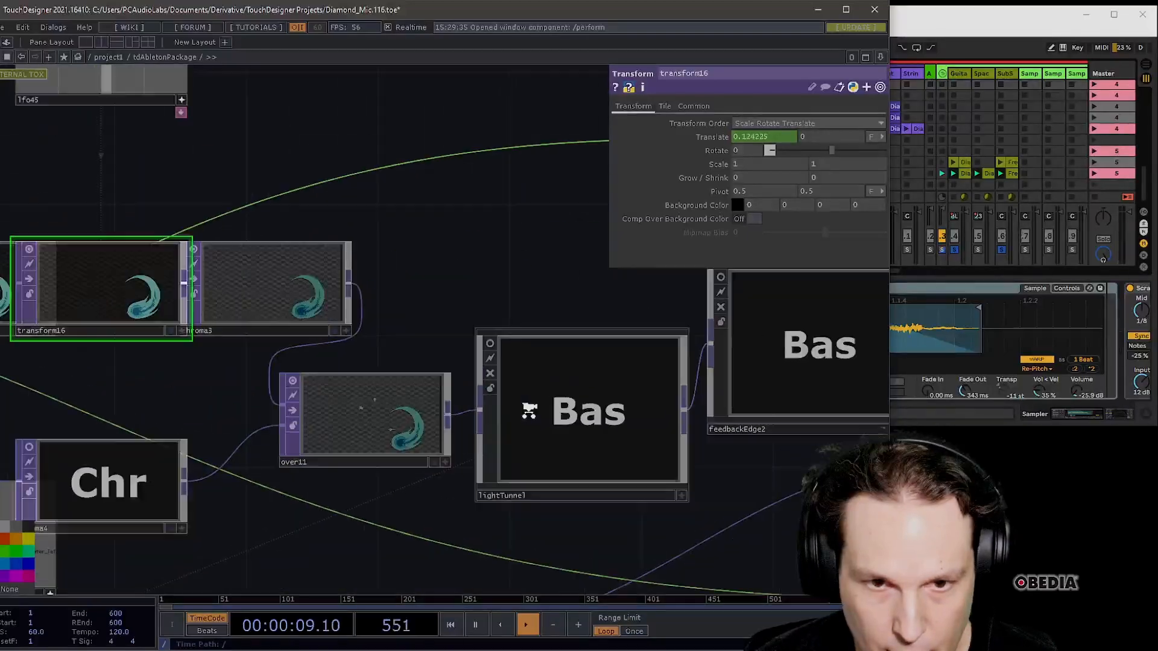
pyautogui.click(516, 379)
# - Start playback in Ableton Live and compare lightTunnel's output with over11's in TouchDesigner
pyautogui.scroll(-5, 369, 168)
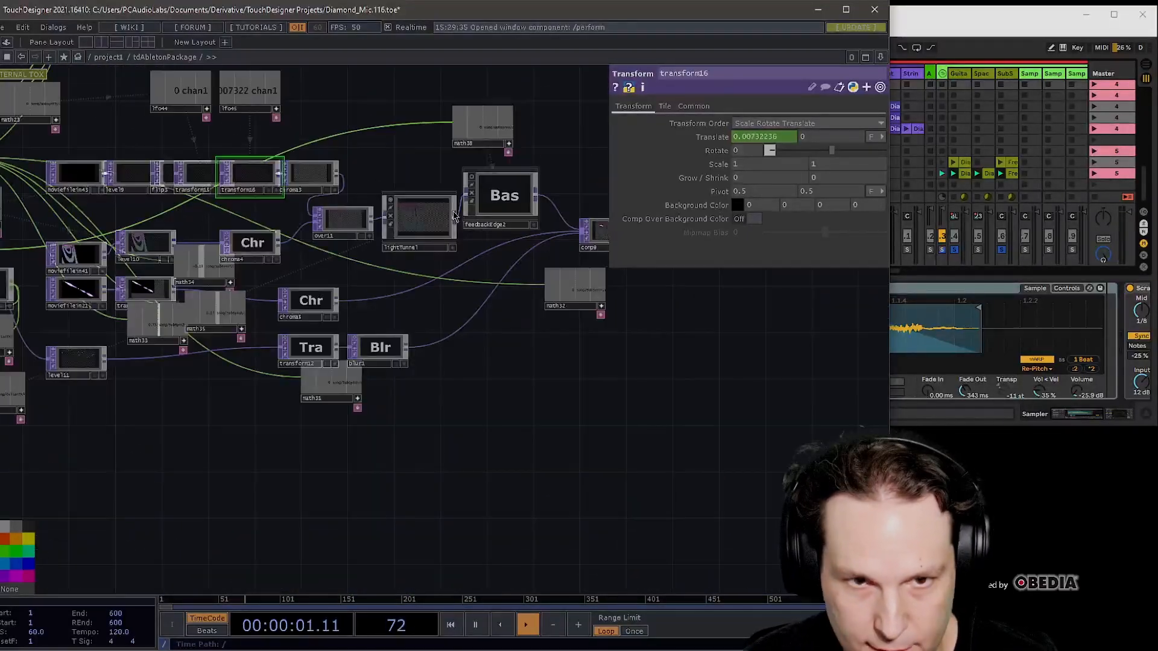
pyautogui.scroll(5, 418, 228)
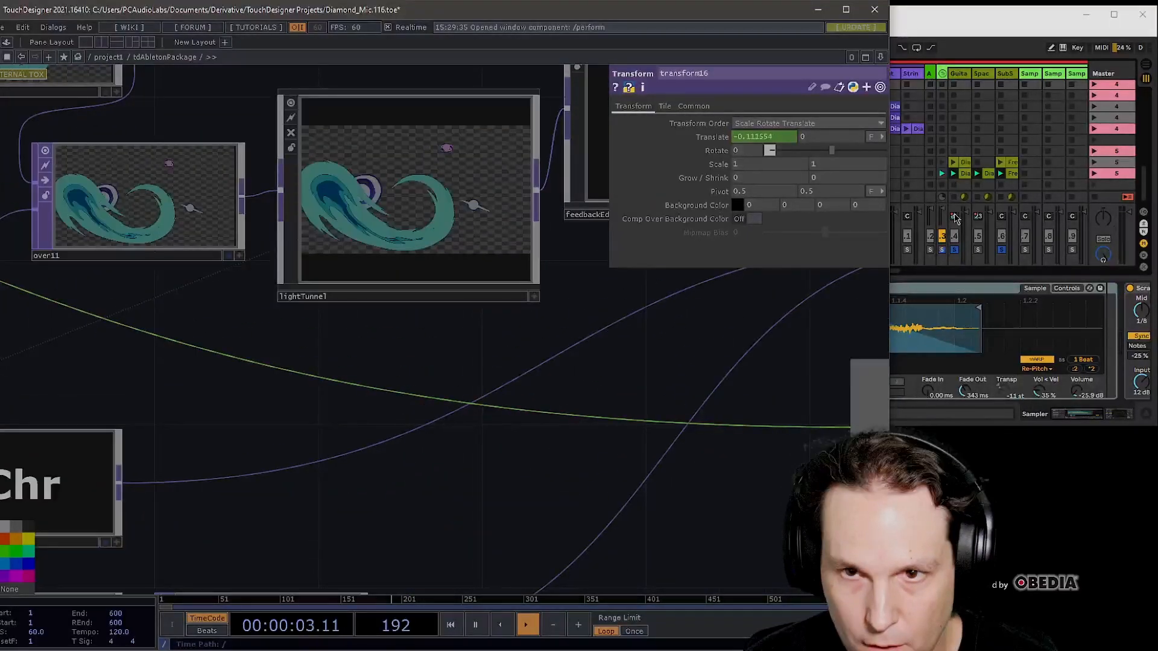
pyautogui.click(956, 187)
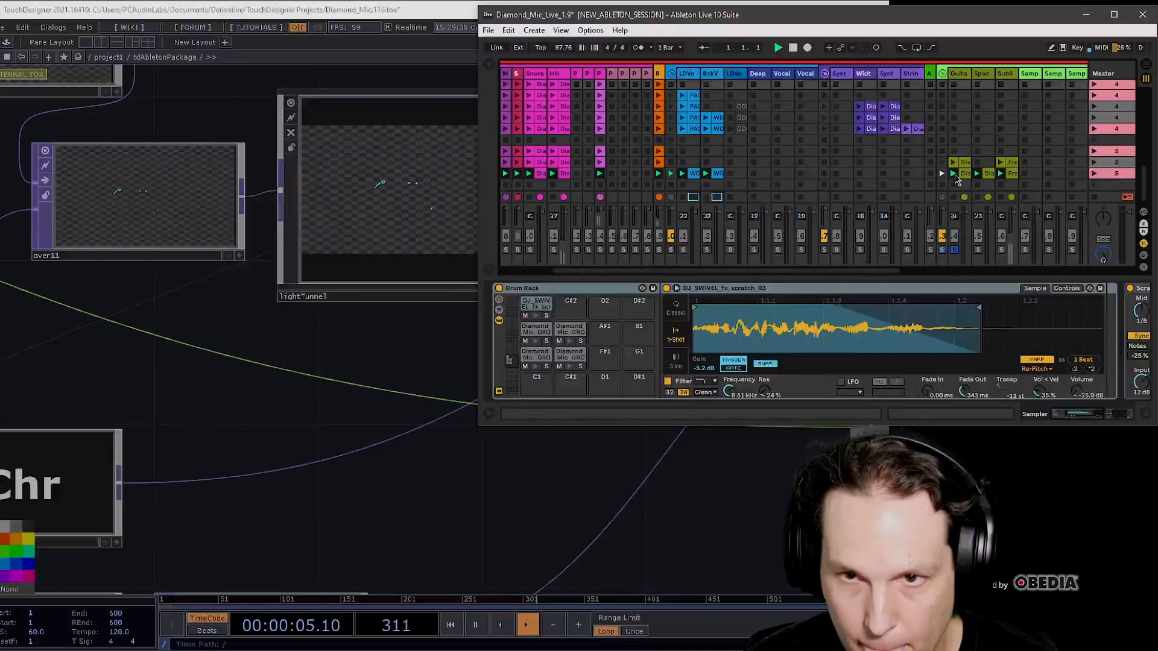
pyautogui.click(382, 347)
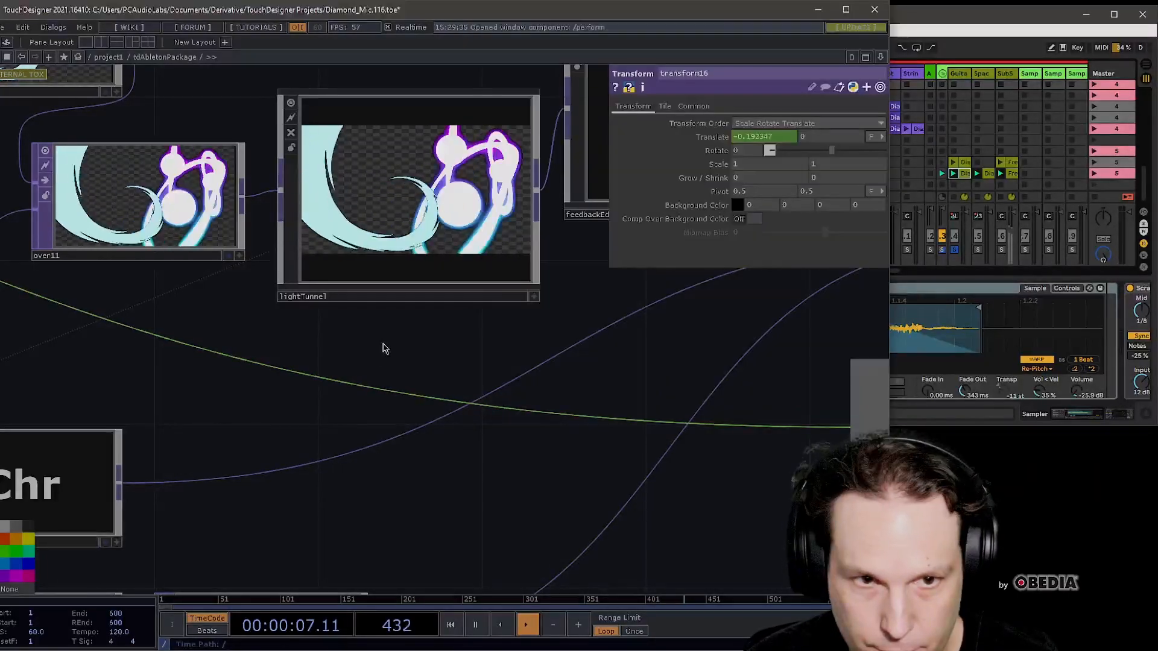
# - Select the feedbackEdge2 component after lightTunnel and turn on its viewer
pyautogui.scroll(-2, 382, 344)
pyautogui.moveTo(593, 285); pyautogui.dragTo(429, 323)
pyautogui.click(389, 191)
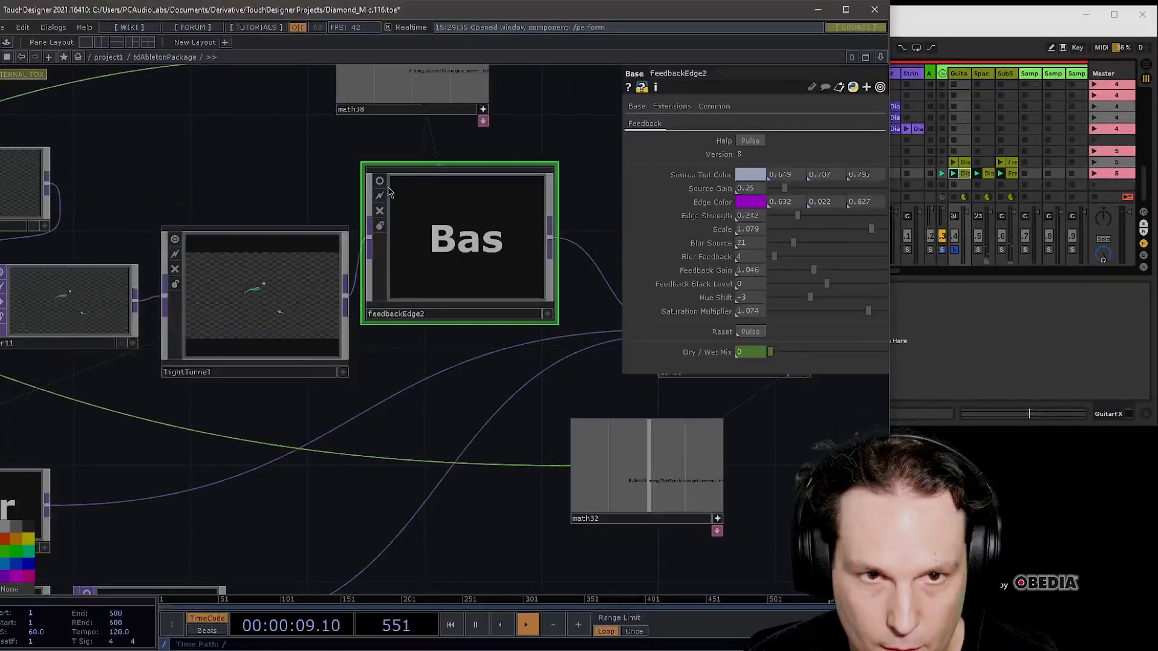
pyautogui.click(379, 182)
pyautogui.scroll(3, 447, 219)
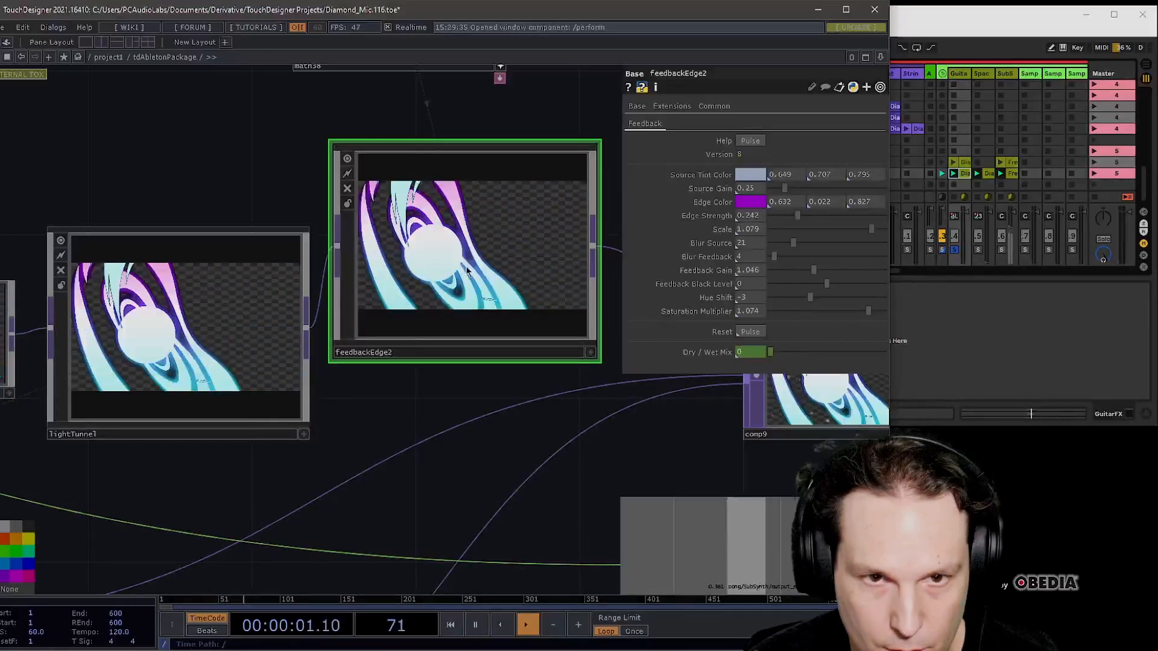
# - Watch feedbackEdge2's output and Dry / Wet Mix during playback, and stop playback in Ableton Live
pyautogui.moveTo(458, 395); pyautogui.dragTo(436, 393)
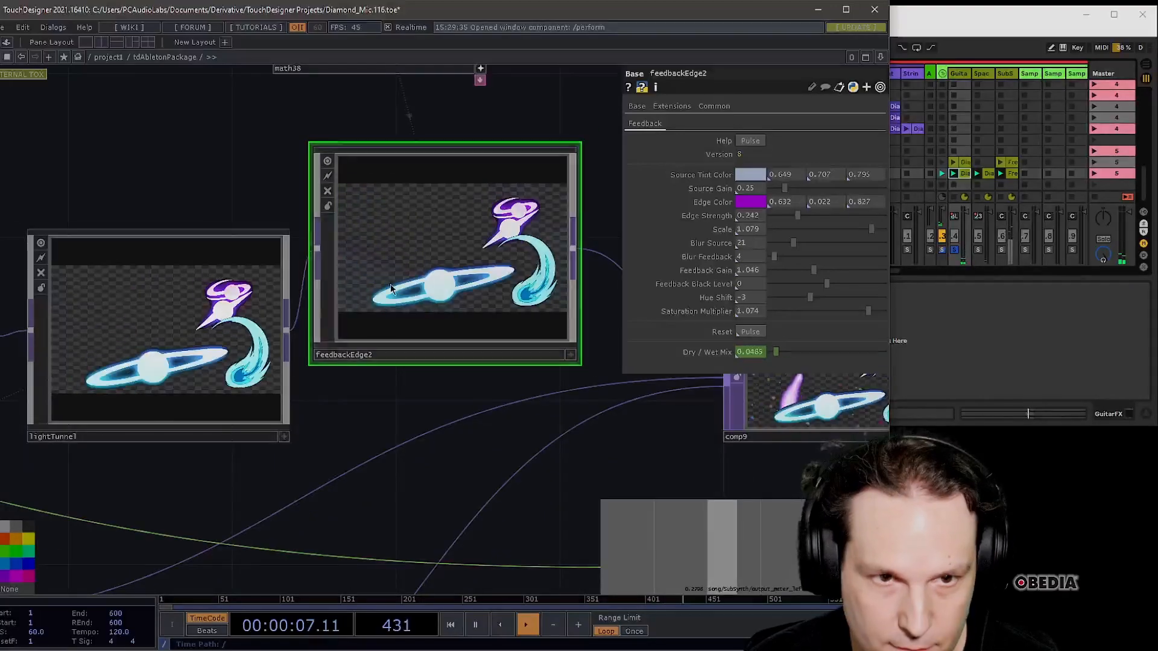
pyautogui.click(971, 23)
pyautogui.click(375, 405)
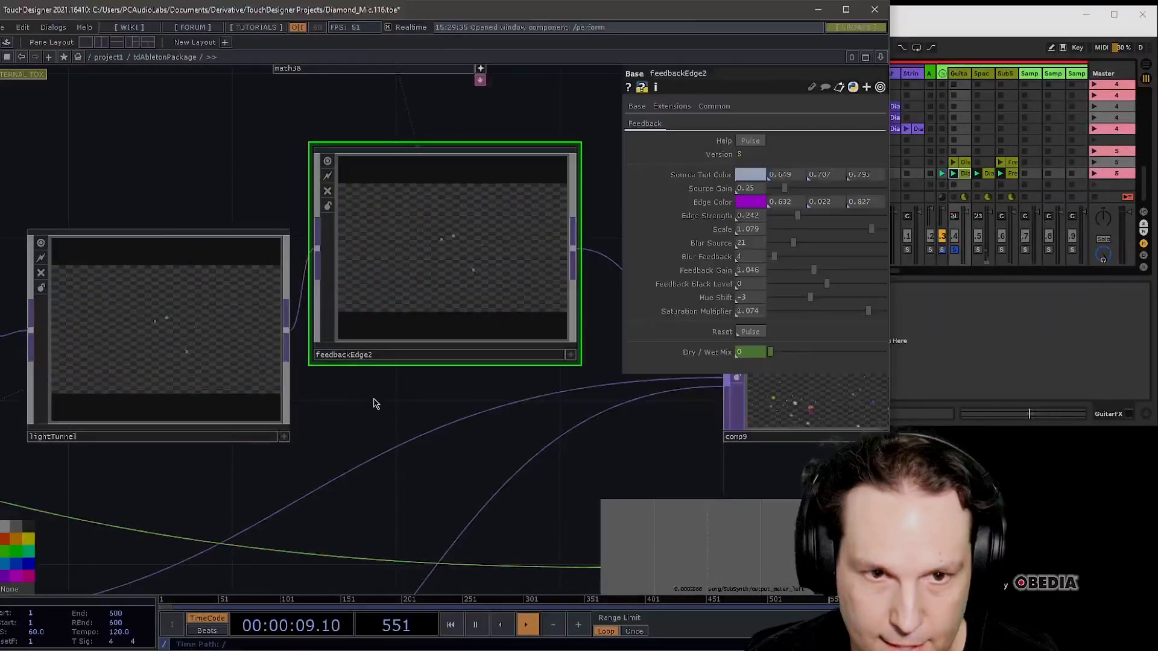
# - Select comp9 and feedback5 in turn to examine the composite's inputs and the feedback settings
pyautogui.scroll(-3, 406, 385)
pyautogui.moveTo(592, 460); pyautogui.dragTo(421, 427)
pyautogui.scroll(3, 422, 362)
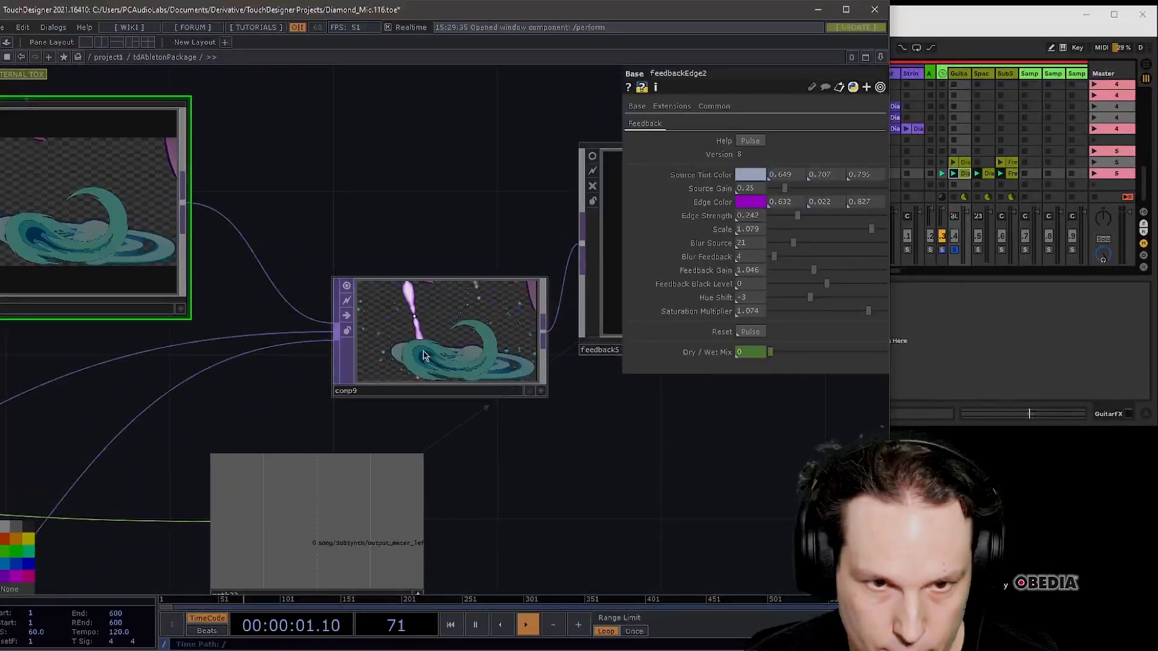
pyautogui.click(458, 362)
pyautogui.scroll(-5, 530, 498)
pyautogui.hscroll(8, 323, 481)
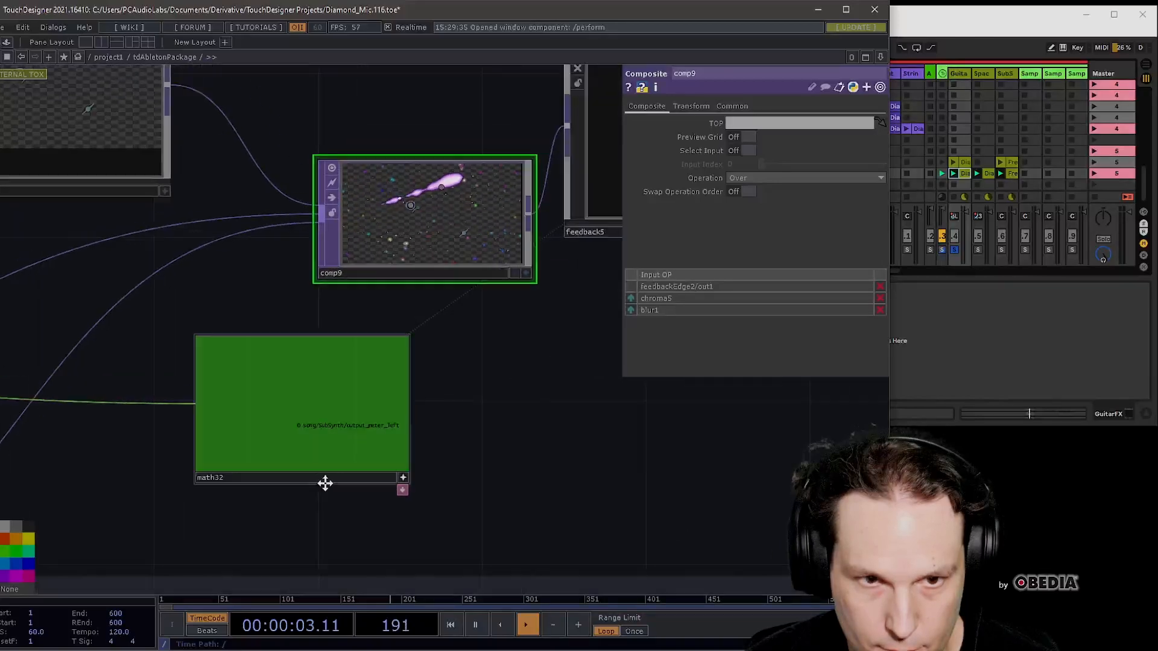
pyautogui.click(485, 234)
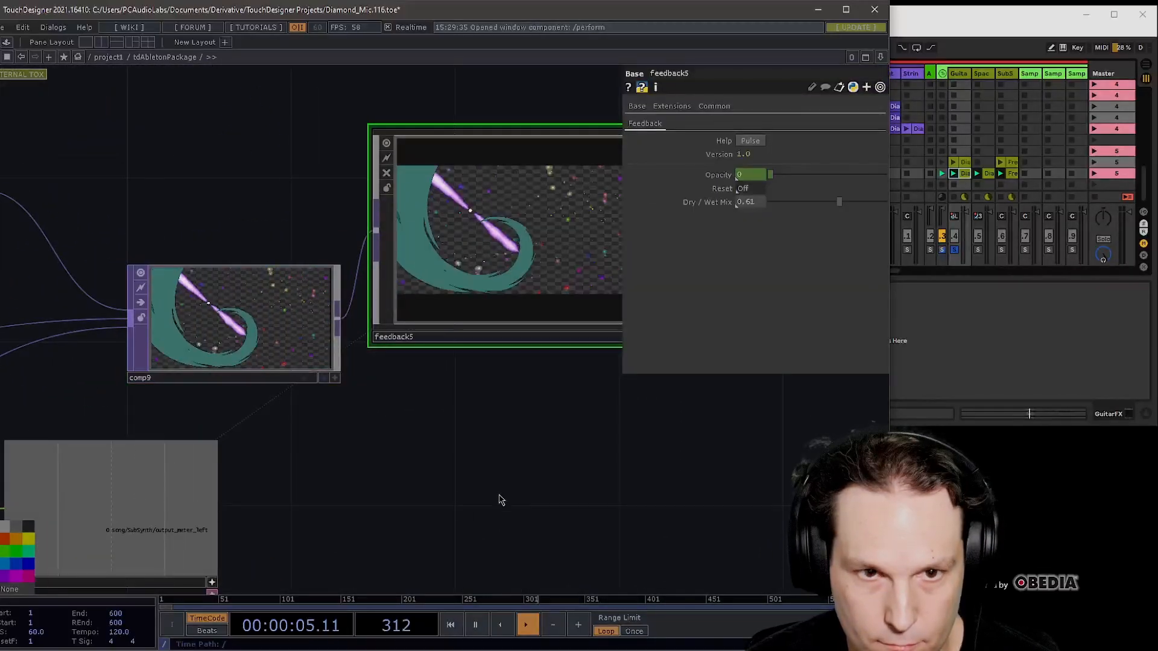
# - Follow feedback5's output to switch8 and select it to inspect its index and inputs
pyautogui.hscroll(3, 392, 459)
pyautogui.scroll(-3, 285, 417)
pyautogui.scroll(4, 478, 352)
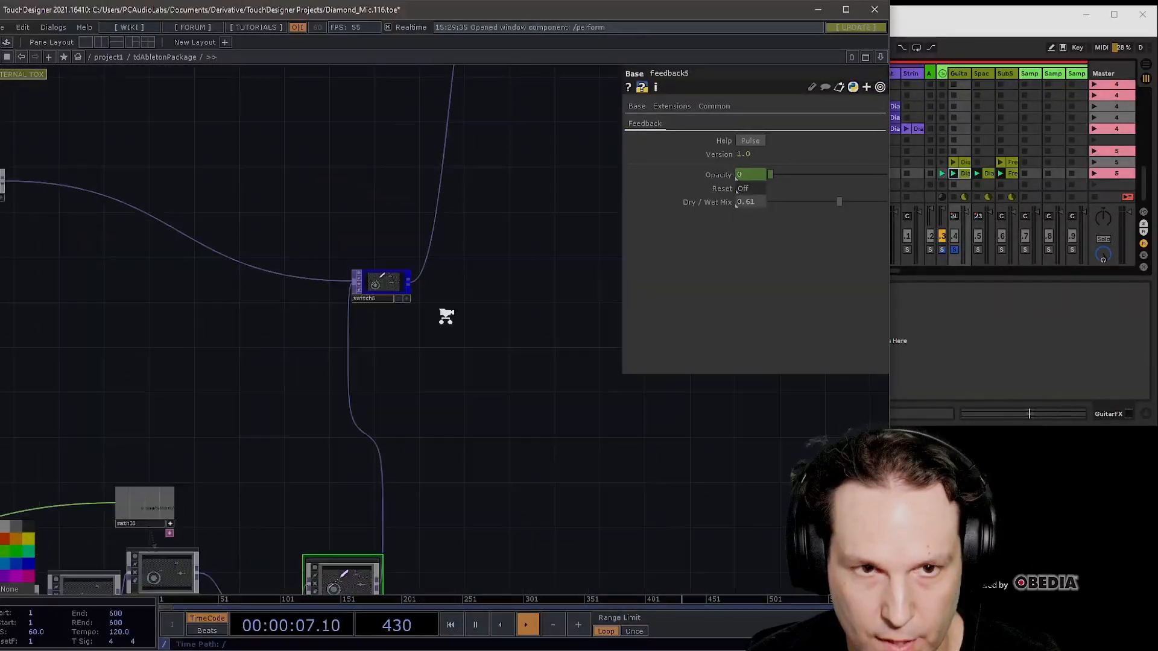
pyautogui.scroll(3, 396, 307)
pyautogui.scroll(4, 464, 341)
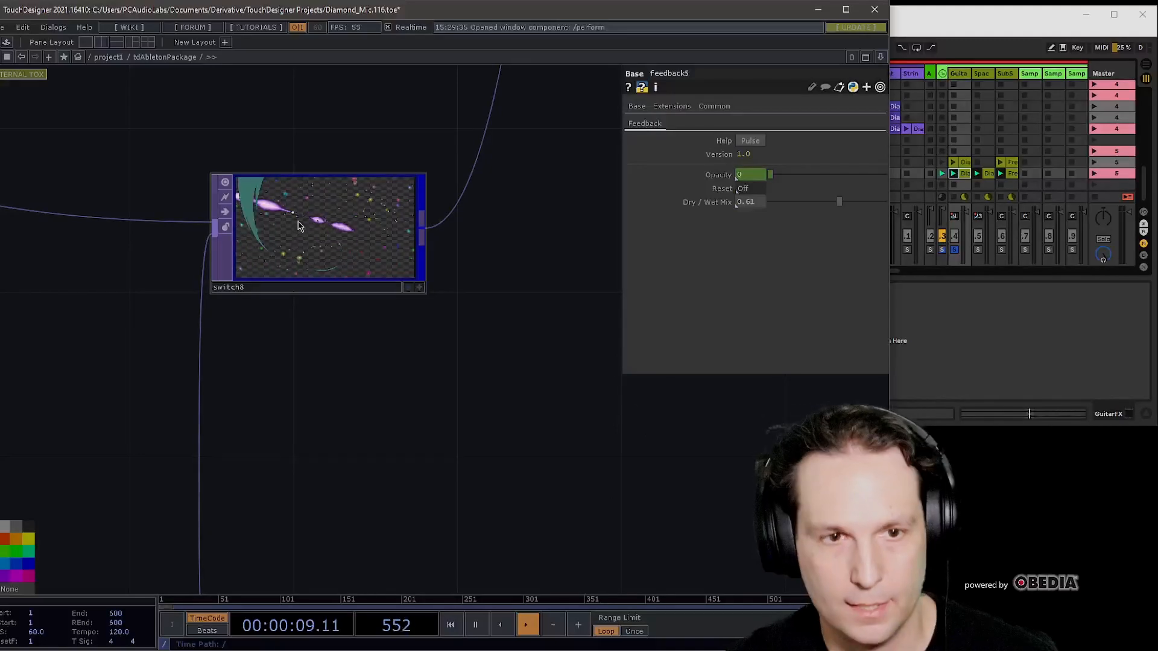
pyautogui.click(315, 284)
# - Examine switch8's incoming connections and its output image up close
pyautogui.scroll(-3, 318, 387)
pyautogui.moveTo(465, 428); pyautogui.dragTo(542, 505)
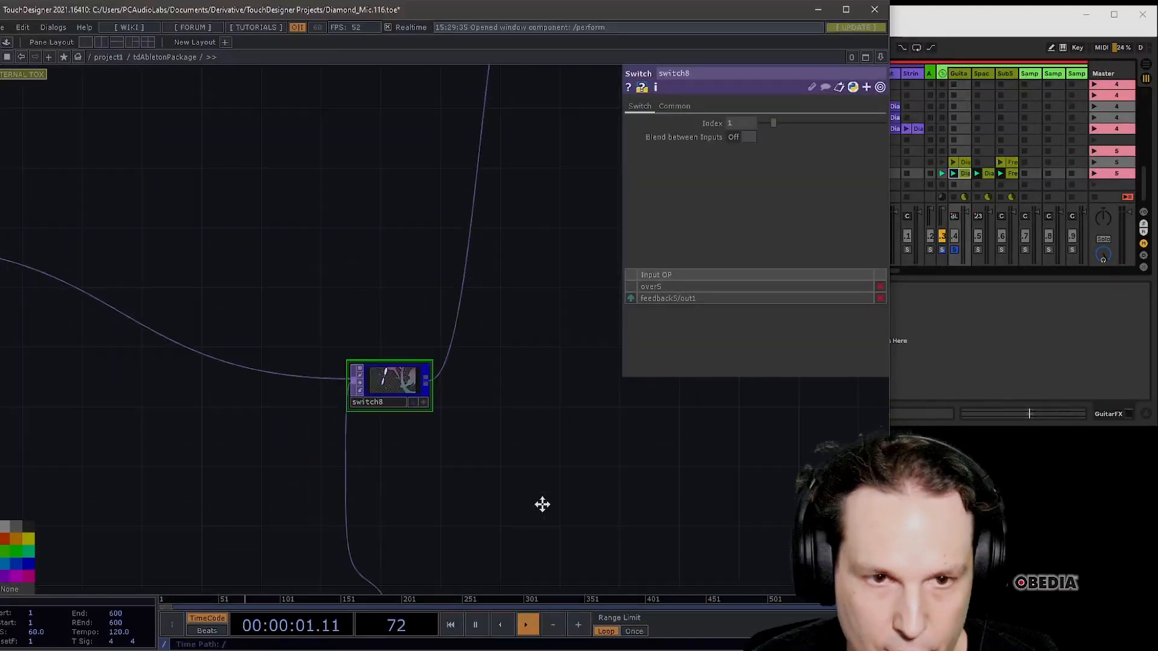
pyautogui.scroll(4, 388, 409)
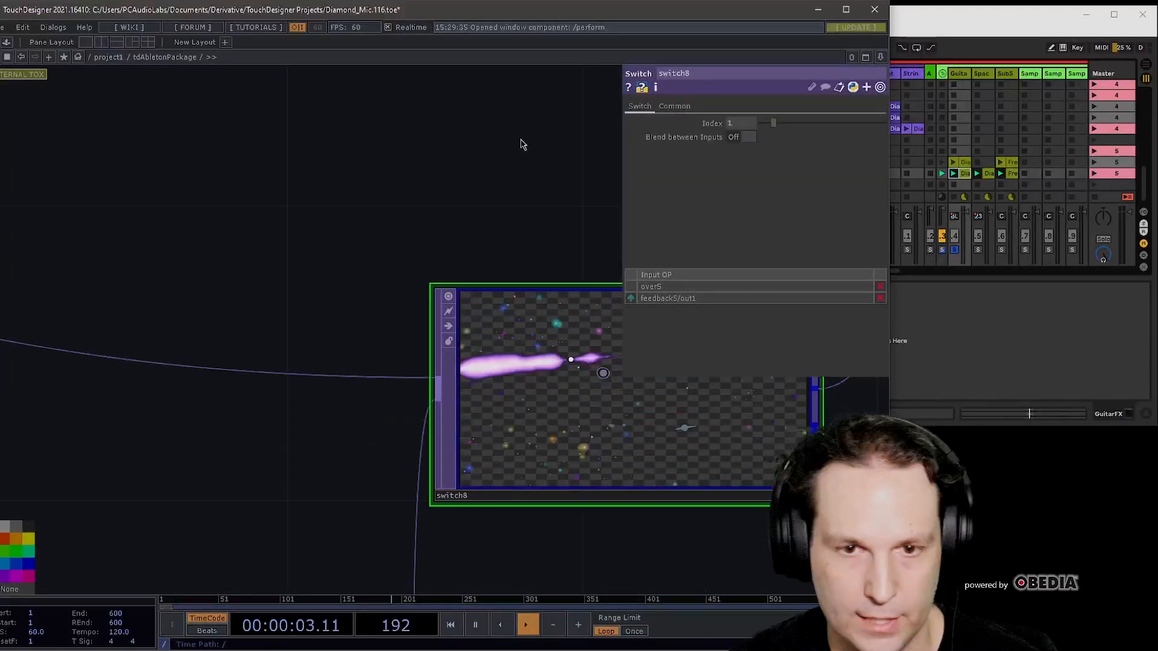
pyautogui.moveTo(522, 145); pyautogui.dragTo(243, 96)
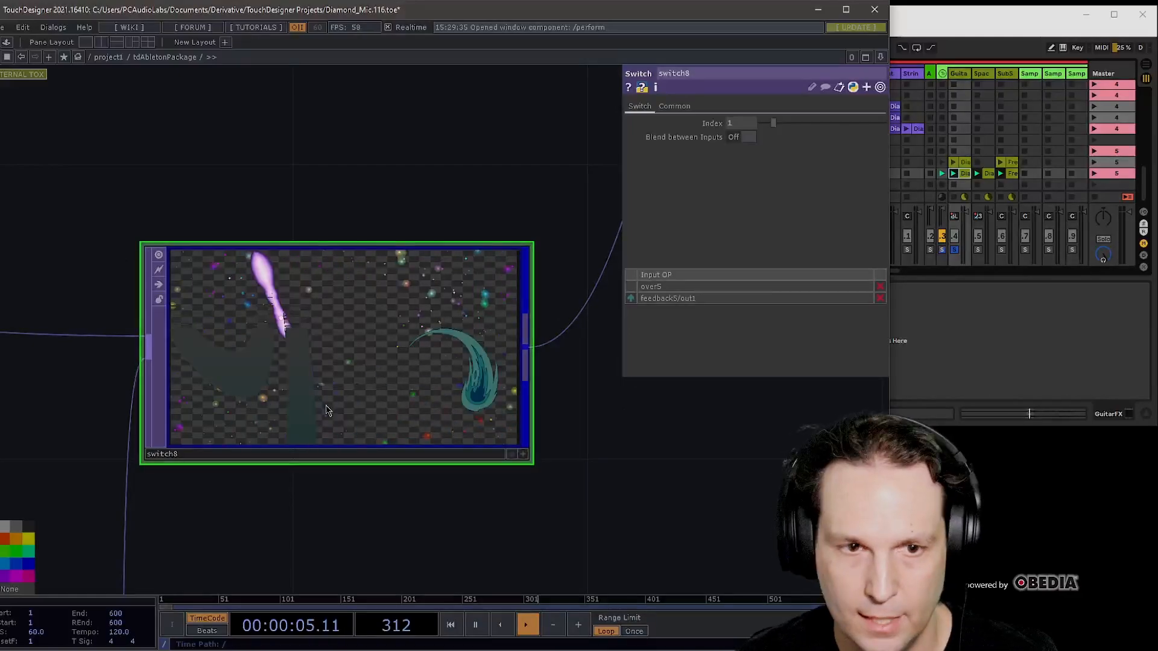
# - Trace switch8's output downstream through the chain of switches to the Level operators and select level2
pyautogui.scroll(-5, 251, 375)
pyautogui.moveTo(386, 257); pyautogui.dragTo(301, 457)
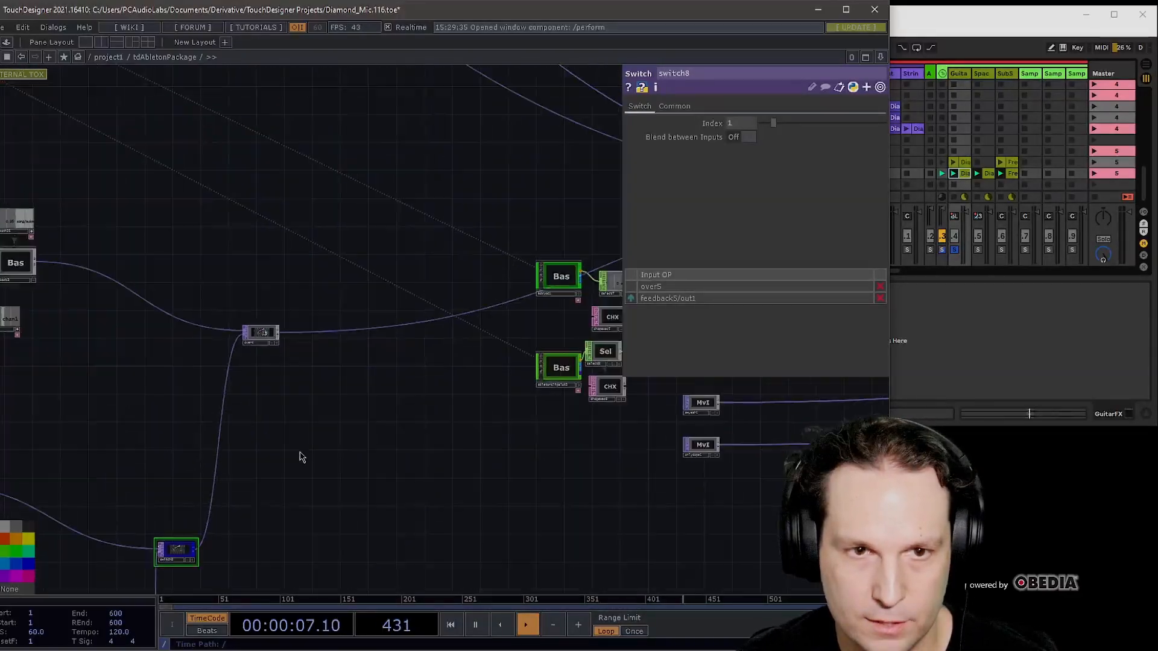
pyautogui.moveTo(489, 248); pyautogui.dragTo(136, 300)
pyautogui.moveTo(525, 266); pyautogui.dragTo(349, 271)
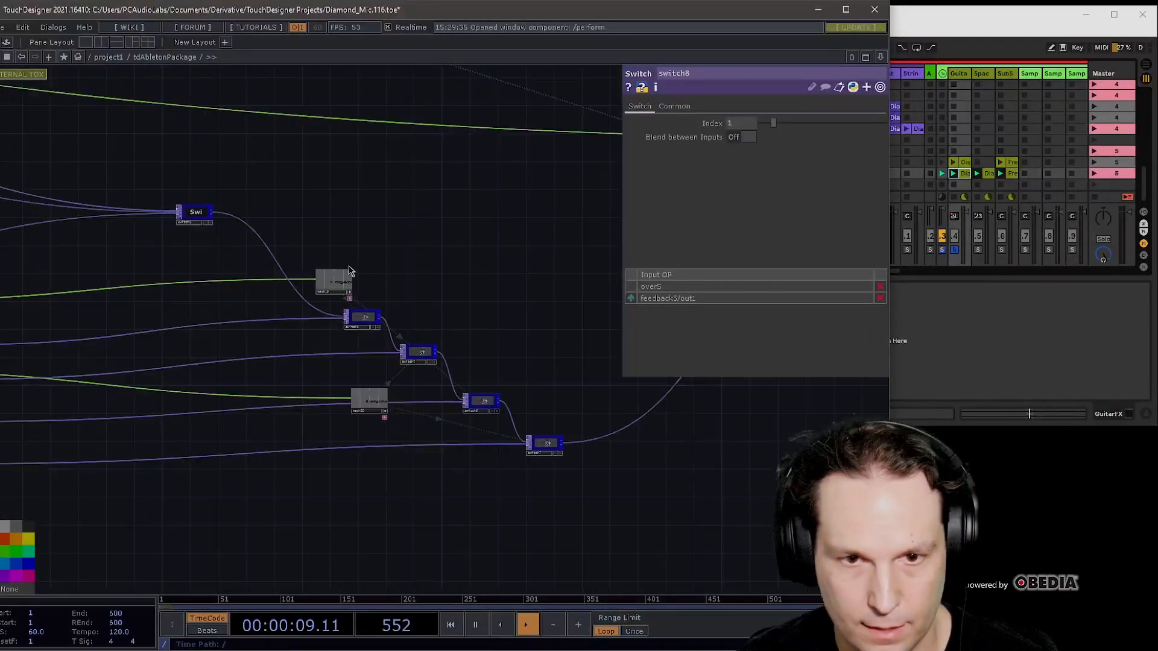
pyautogui.scroll(2, 457, 277)
pyautogui.scroll(-3, 480, 321)
pyautogui.scroll(-2, 543, 189)
pyautogui.scroll(3, 123, 291)
pyautogui.moveTo(543, 189); pyautogui.dragTo(14, 306)
pyautogui.scroll(5, 365, 297)
pyautogui.click(336, 281)
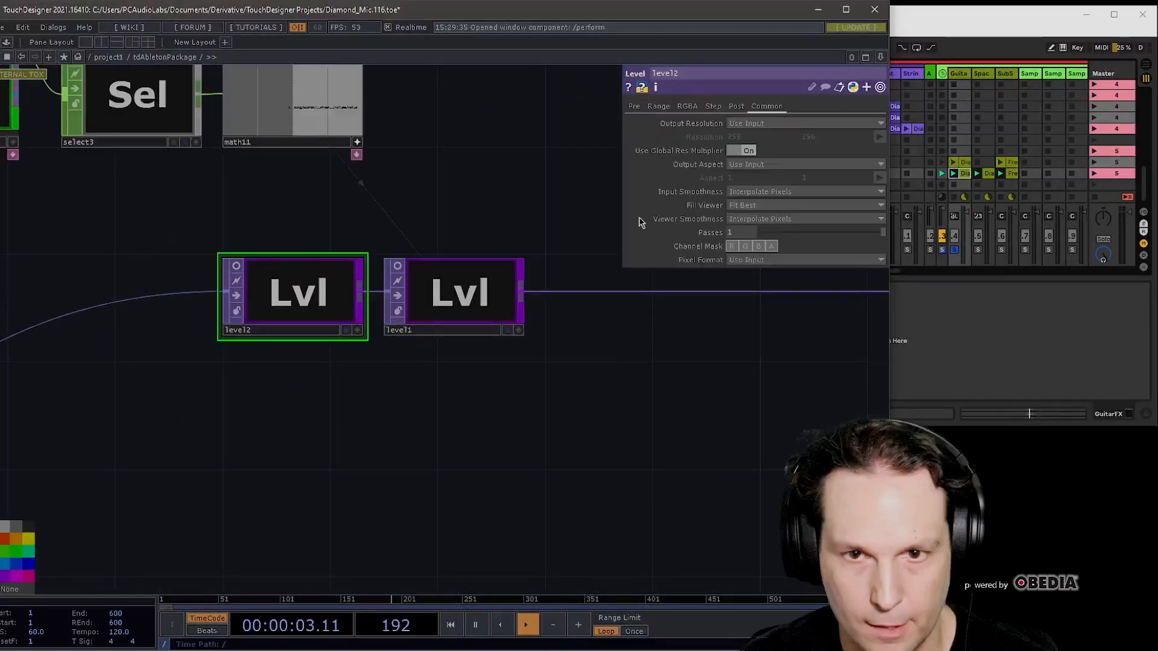
# - Examine level2's image adjustments and output image, then review its common settings and the available pixel formats
pyautogui.click(659, 107)
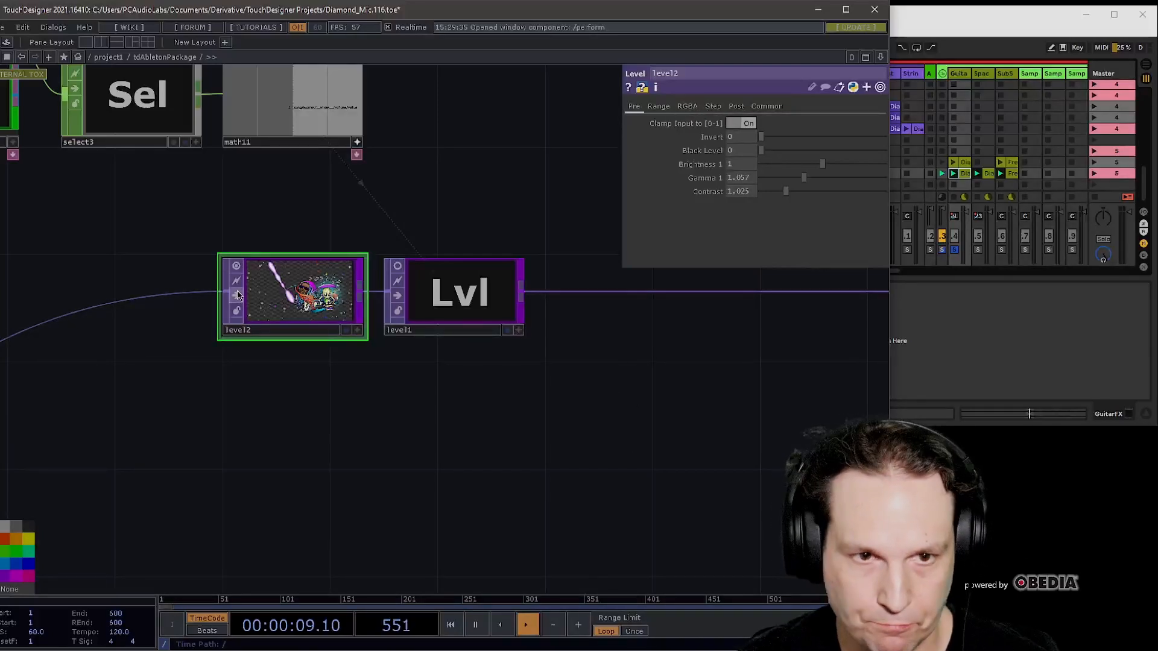
pyautogui.scroll(4, 237, 294)
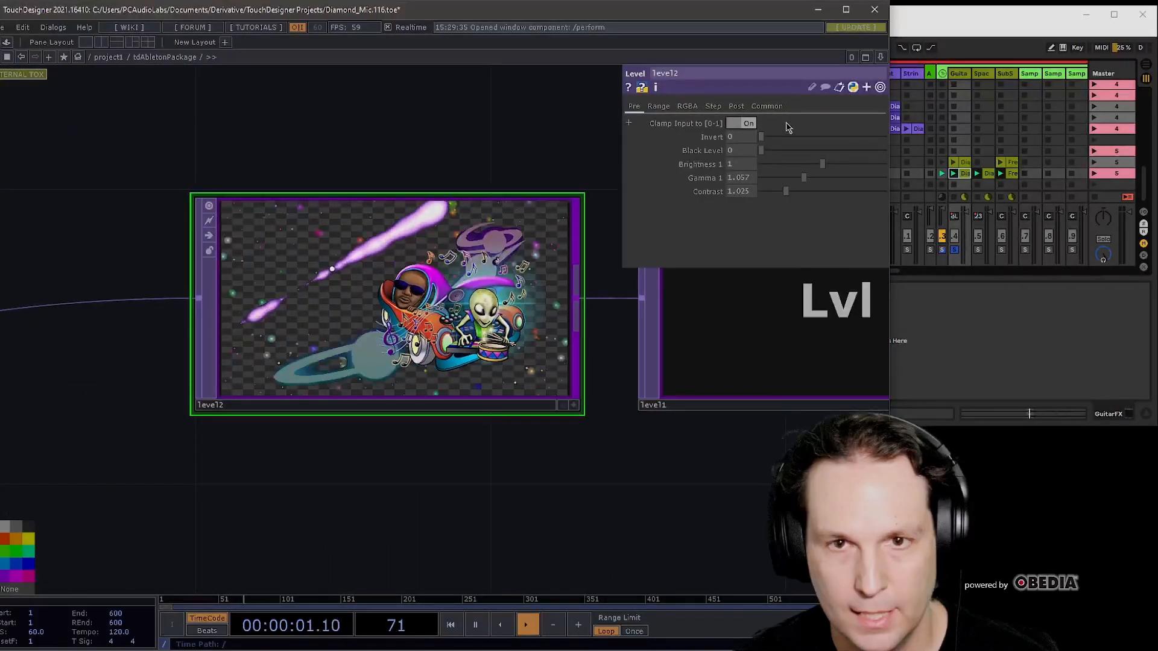
pyautogui.click(766, 106)
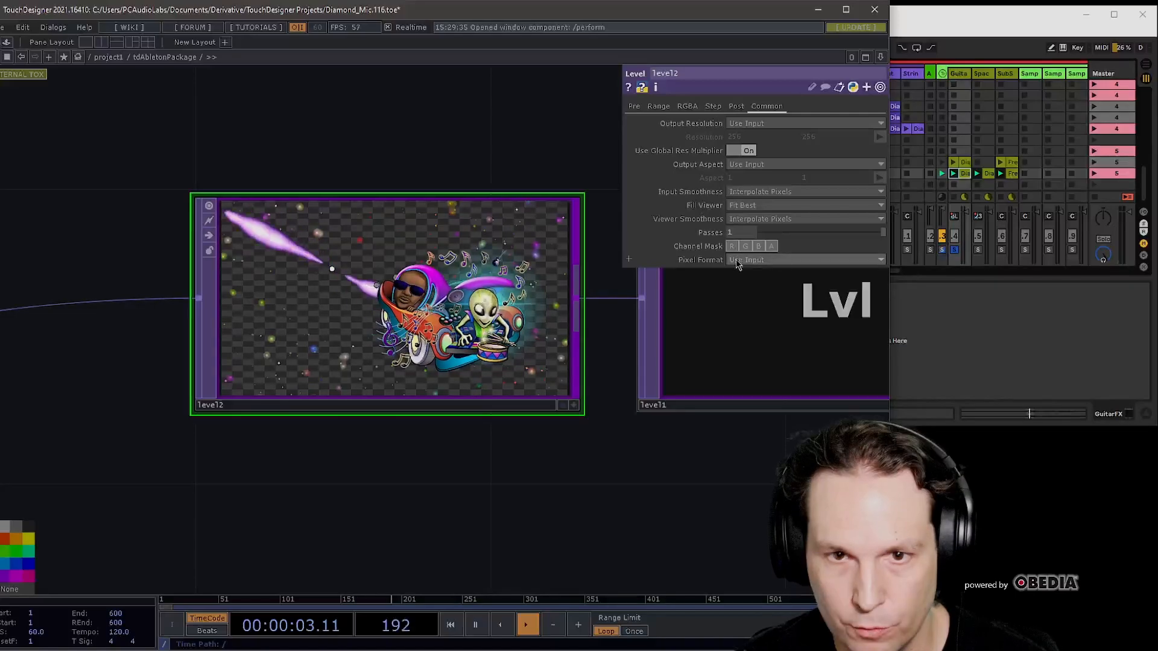
pyautogui.click(754, 262)
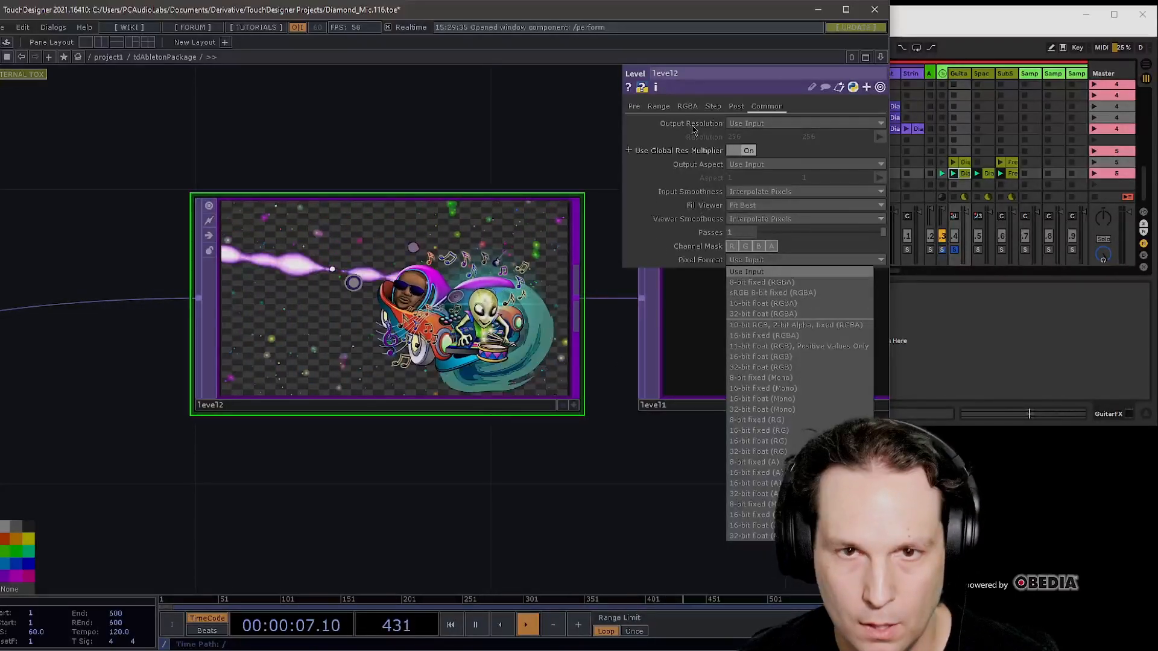
pyautogui.click(702, 92)
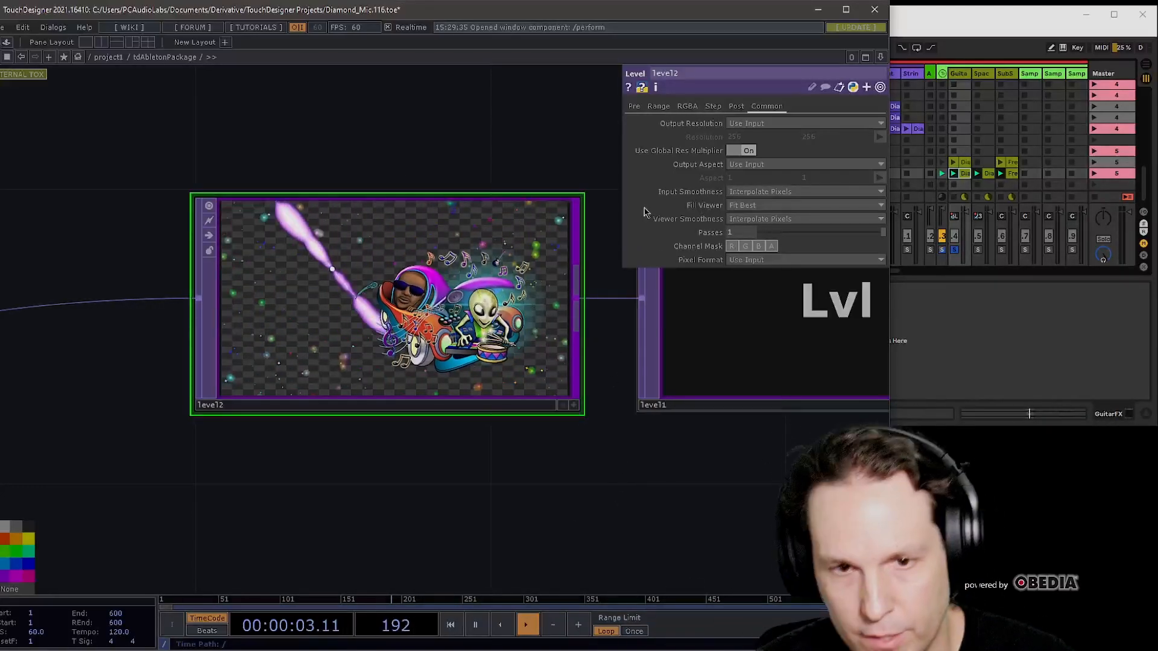
# - Select level1 to inspect its output image and pixel format, and deactivate its viewer
pyautogui.scroll(-3, 407, 452)
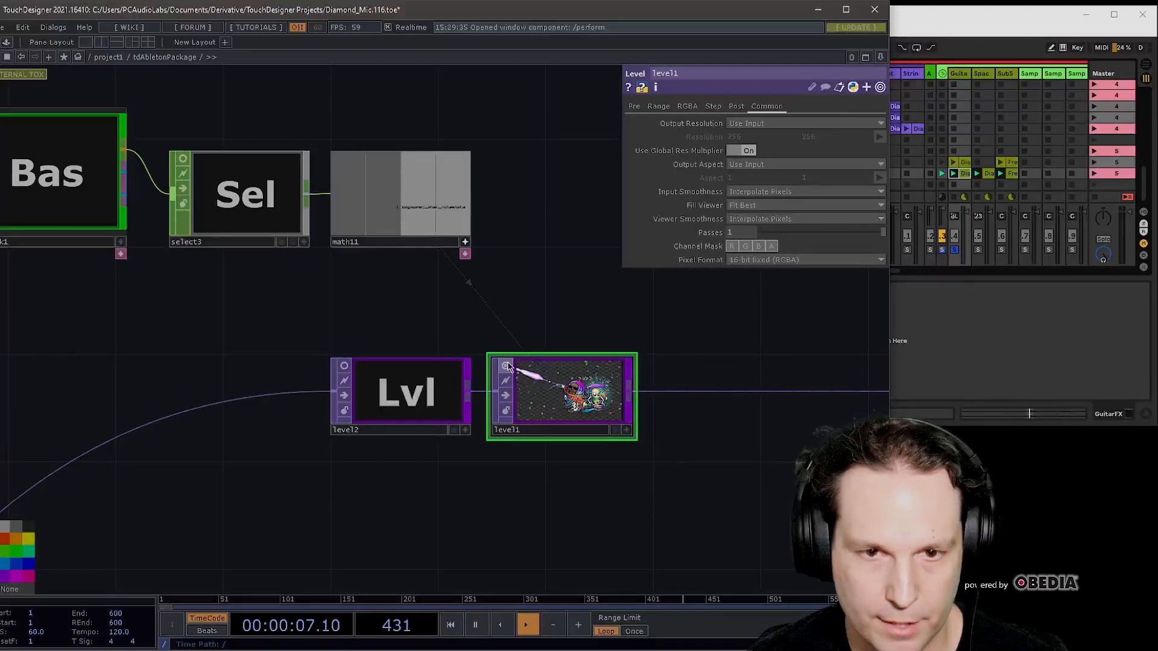
pyautogui.scroll(5, 519, 374)
pyautogui.scroll(-2, 525, 382)
pyautogui.click(432, 340)
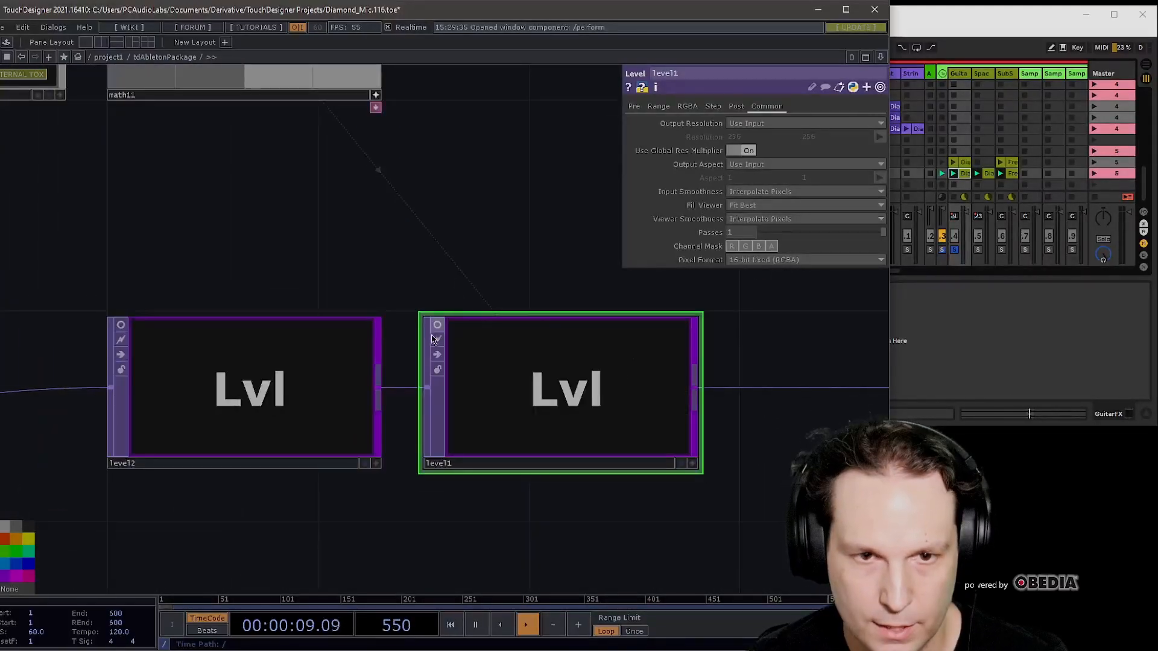
# - Return to the source clips and inspect moviefilein9's playback, resolution and pixel format settings
pyautogui.scroll(-6, 458, 380)
pyautogui.scroll(4, 258, 338)
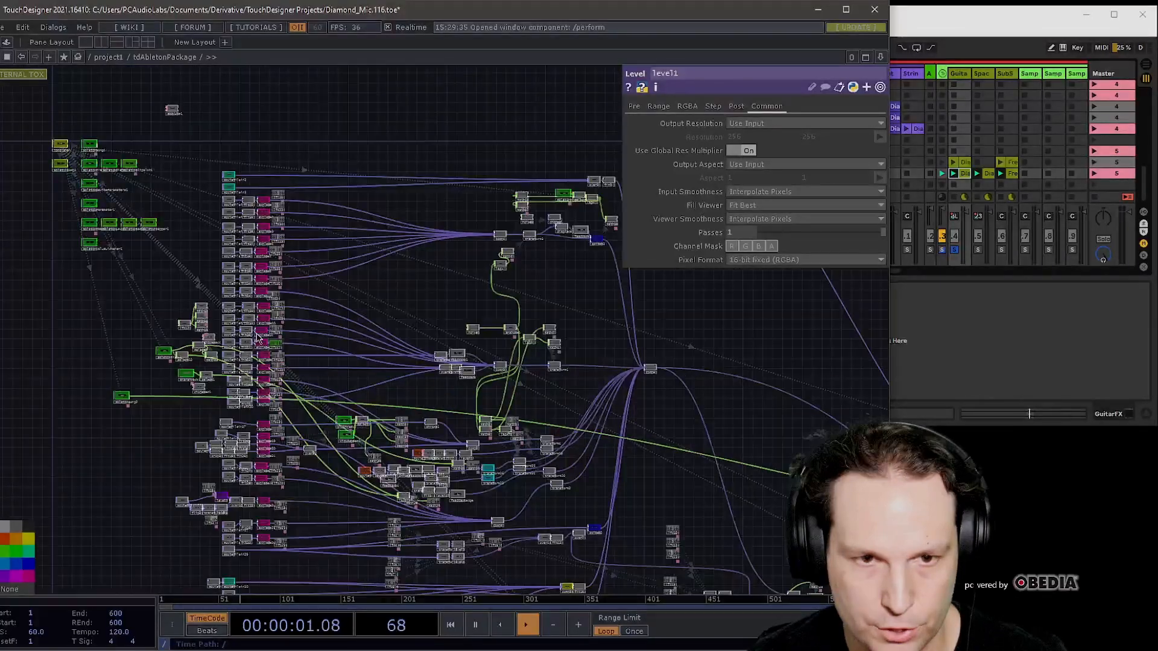
pyautogui.scroll(8, 297, 202)
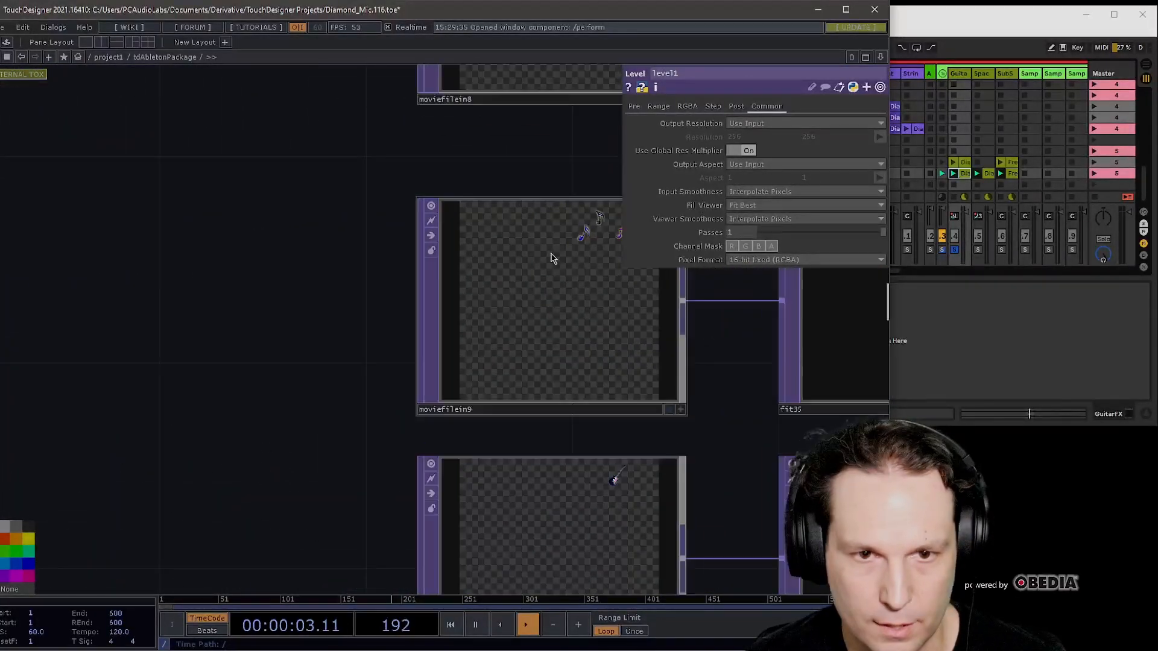
pyautogui.click(552, 258)
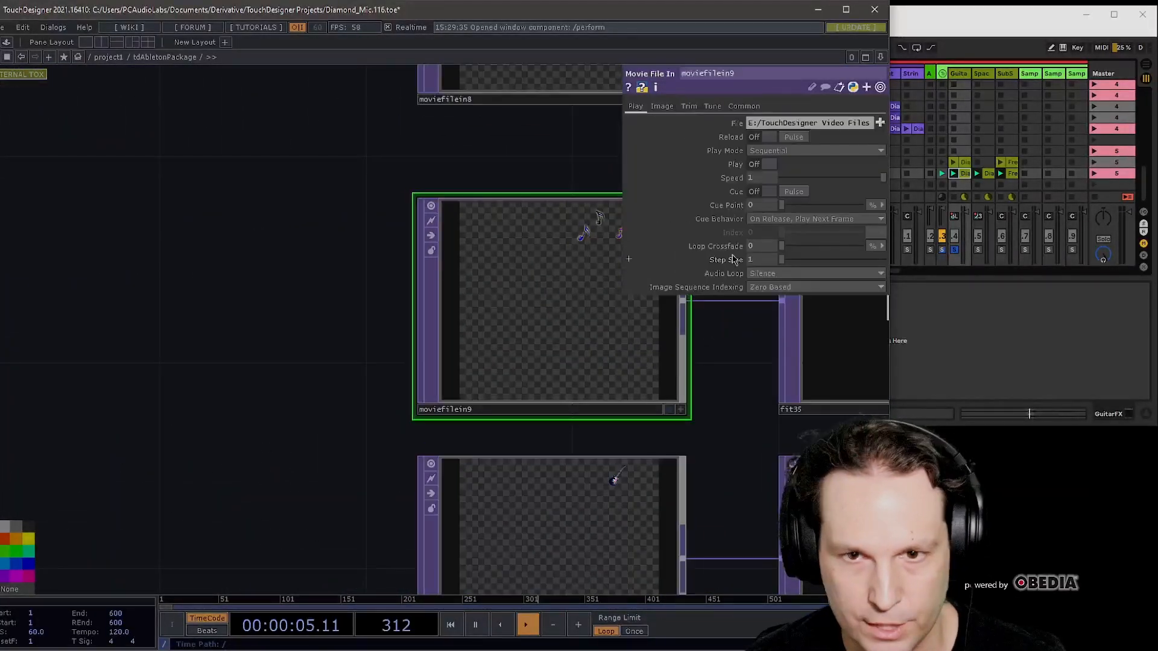
pyautogui.click(746, 107)
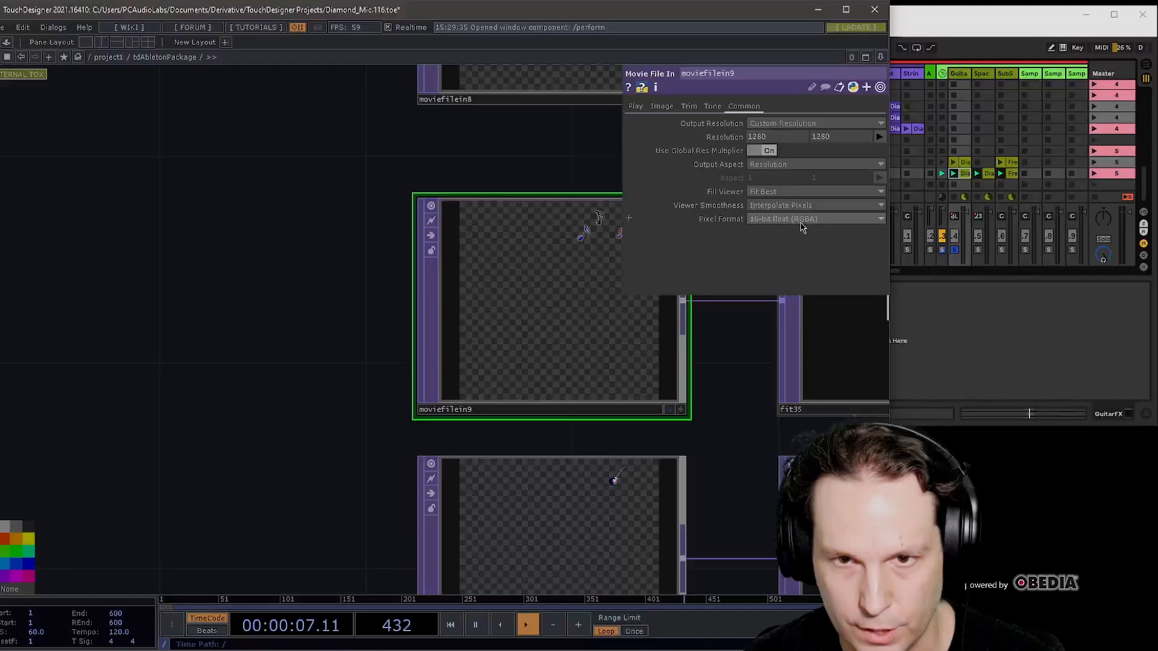
# - Follow the network downstream to its final output, open the perform window and reposition it on the desktop
pyautogui.scroll(-10, 197, 302)
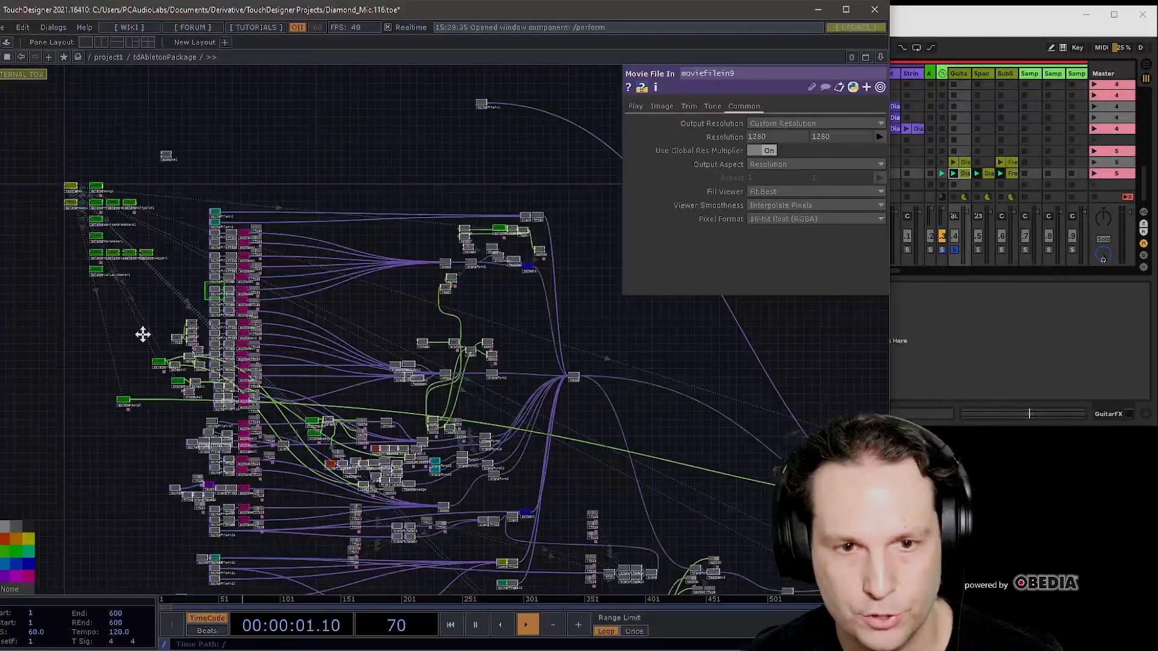
pyautogui.scroll(-6, 181, 325)
pyautogui.scroll(8, 402, 348)
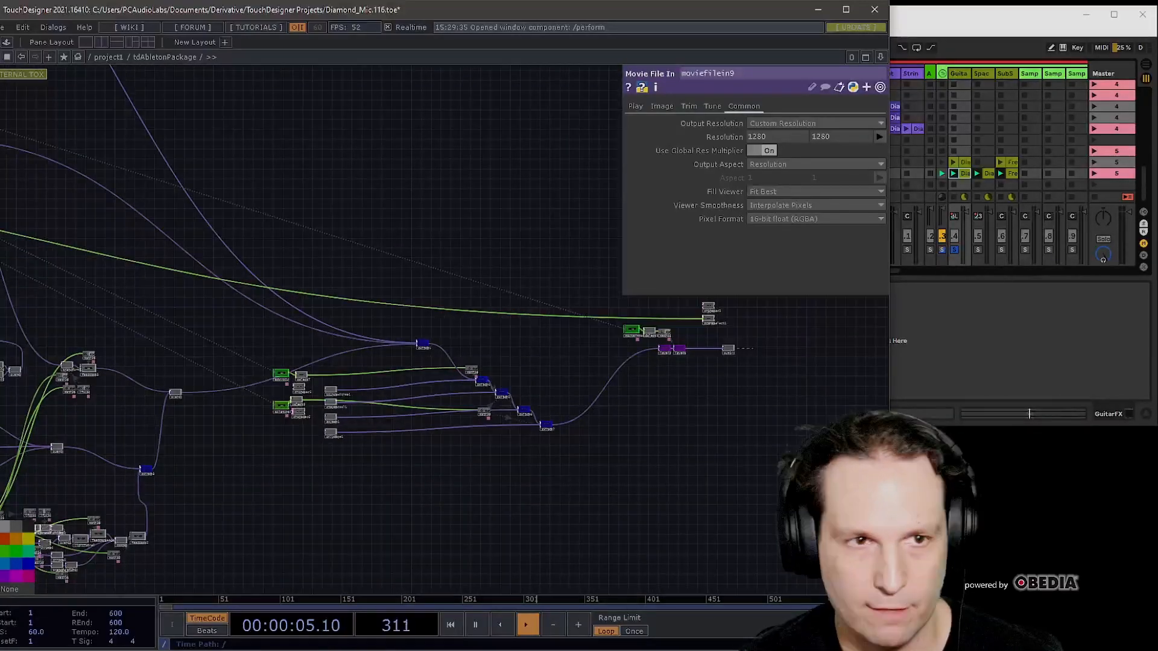
pyautogui.press('F1')
pyautogui.moveTo(465, 111); pyautogui.dragTo(409, 92)
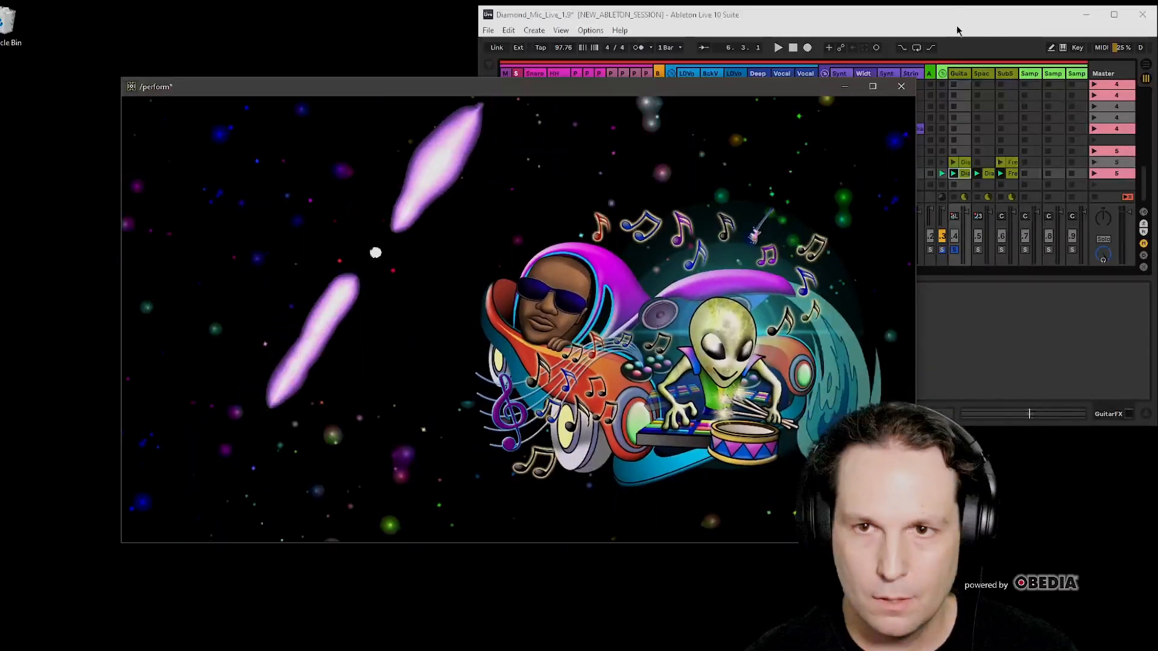
# - Switch to Ableton Live, launch the last scene 5 and watch the playing visuals in the perform window
pyautogui.click(952, 11)
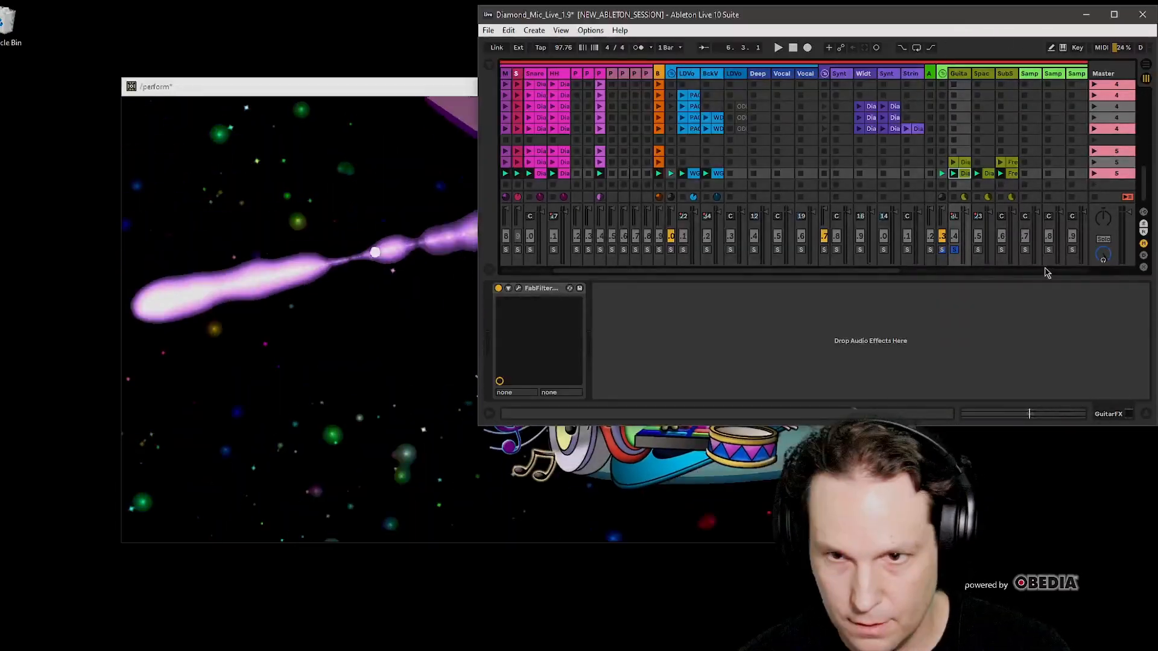
pyautogui.click(1094, 174)
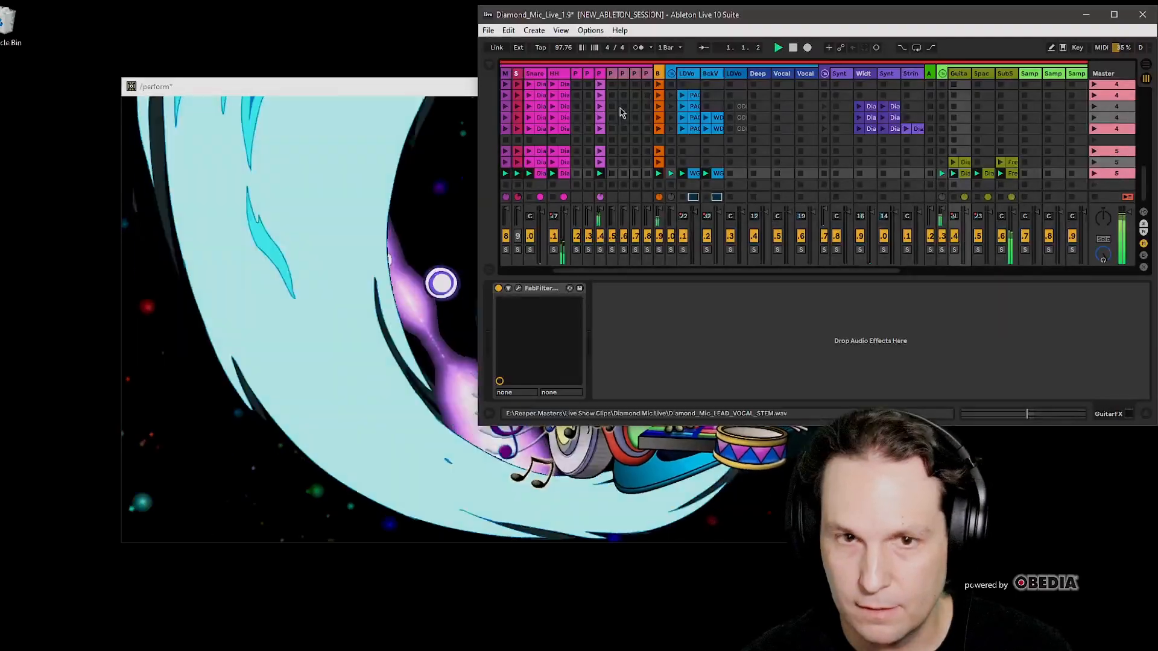
pyautogui.click(422, 85)
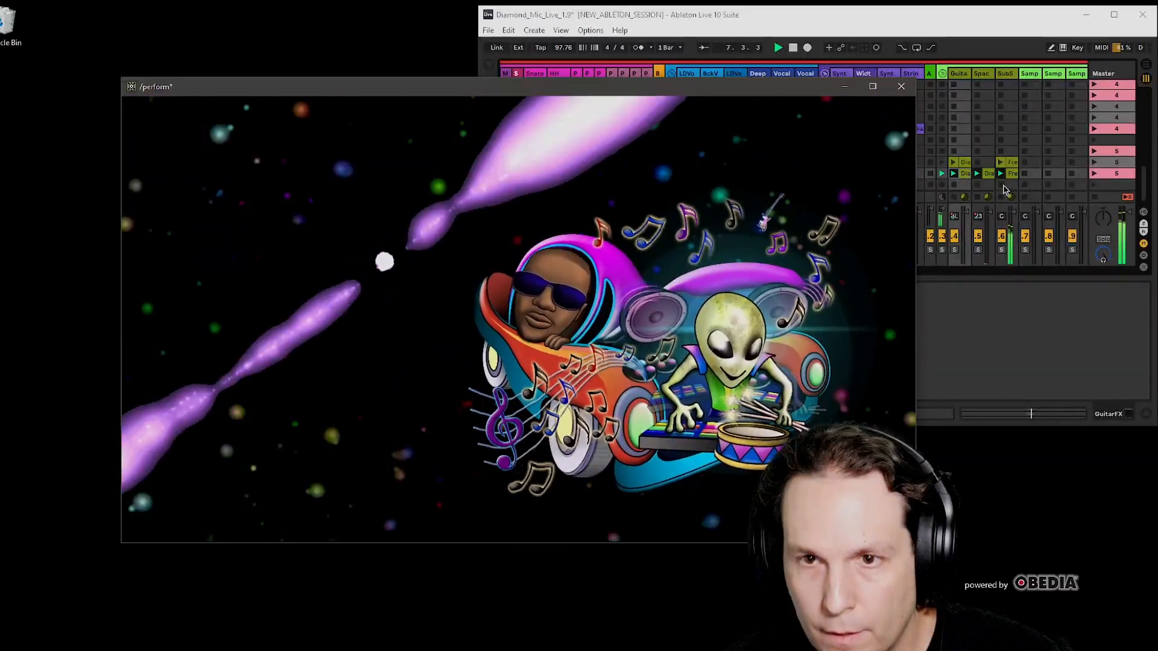
pyautogui.click(1084, 196)
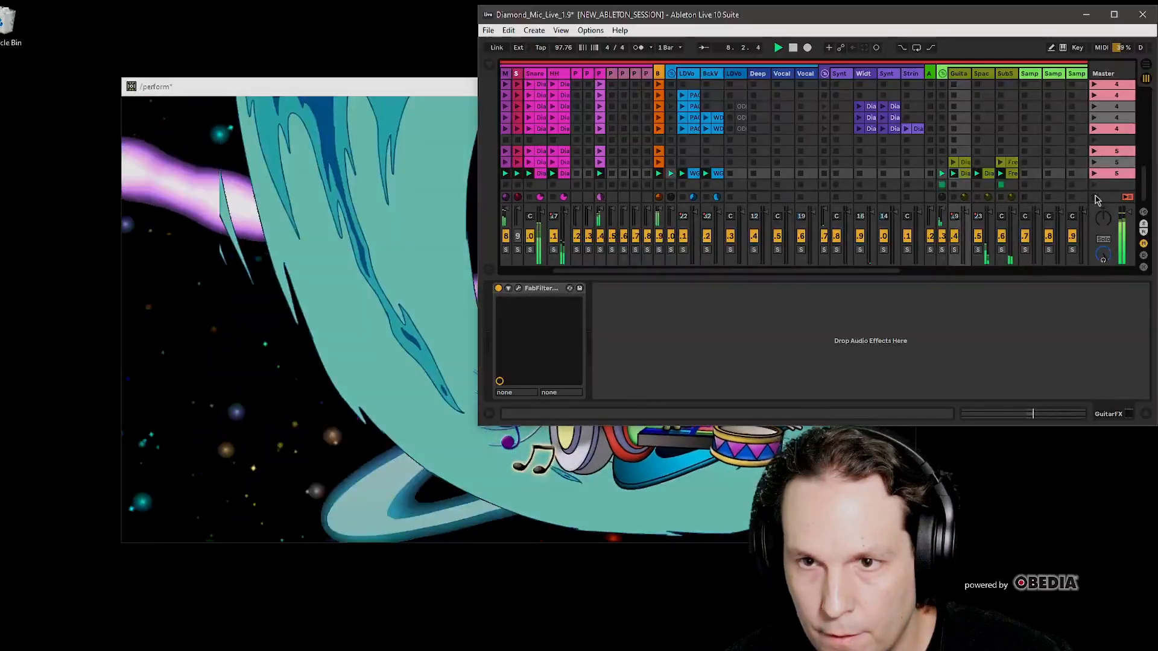